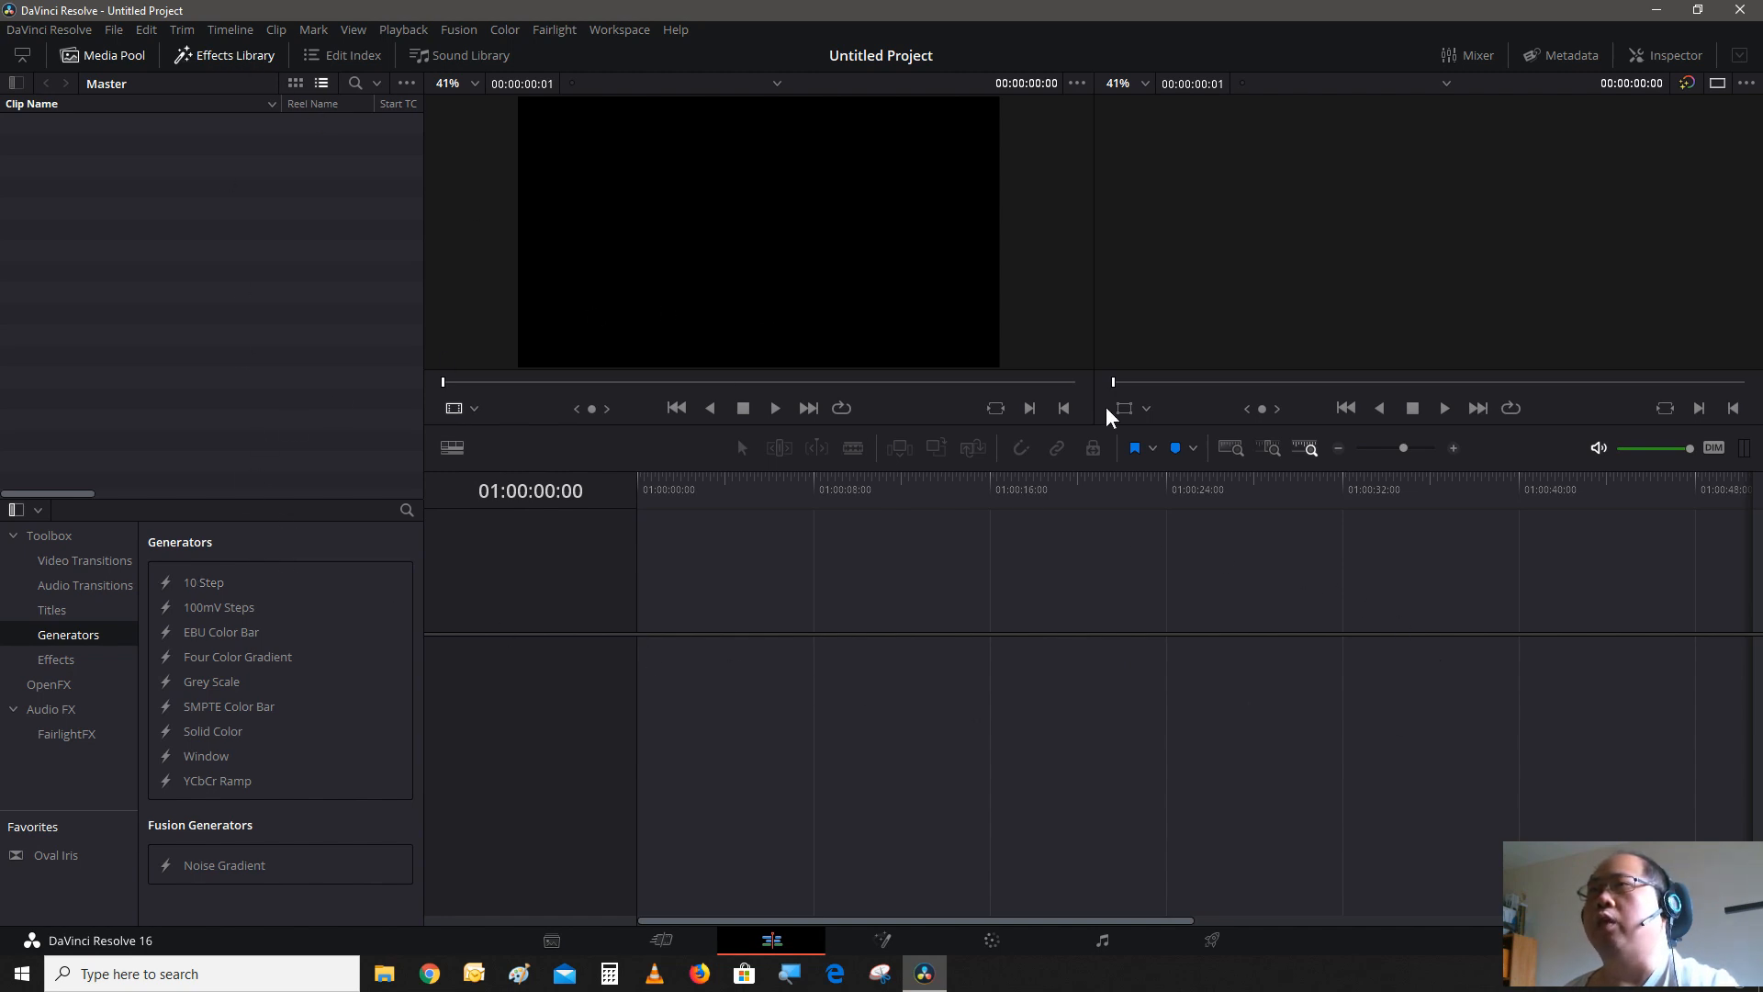
- Create a new Fusion Composition in the Media Pool, 00:00:06:00 long at 30 fps
right_click(227, 236)
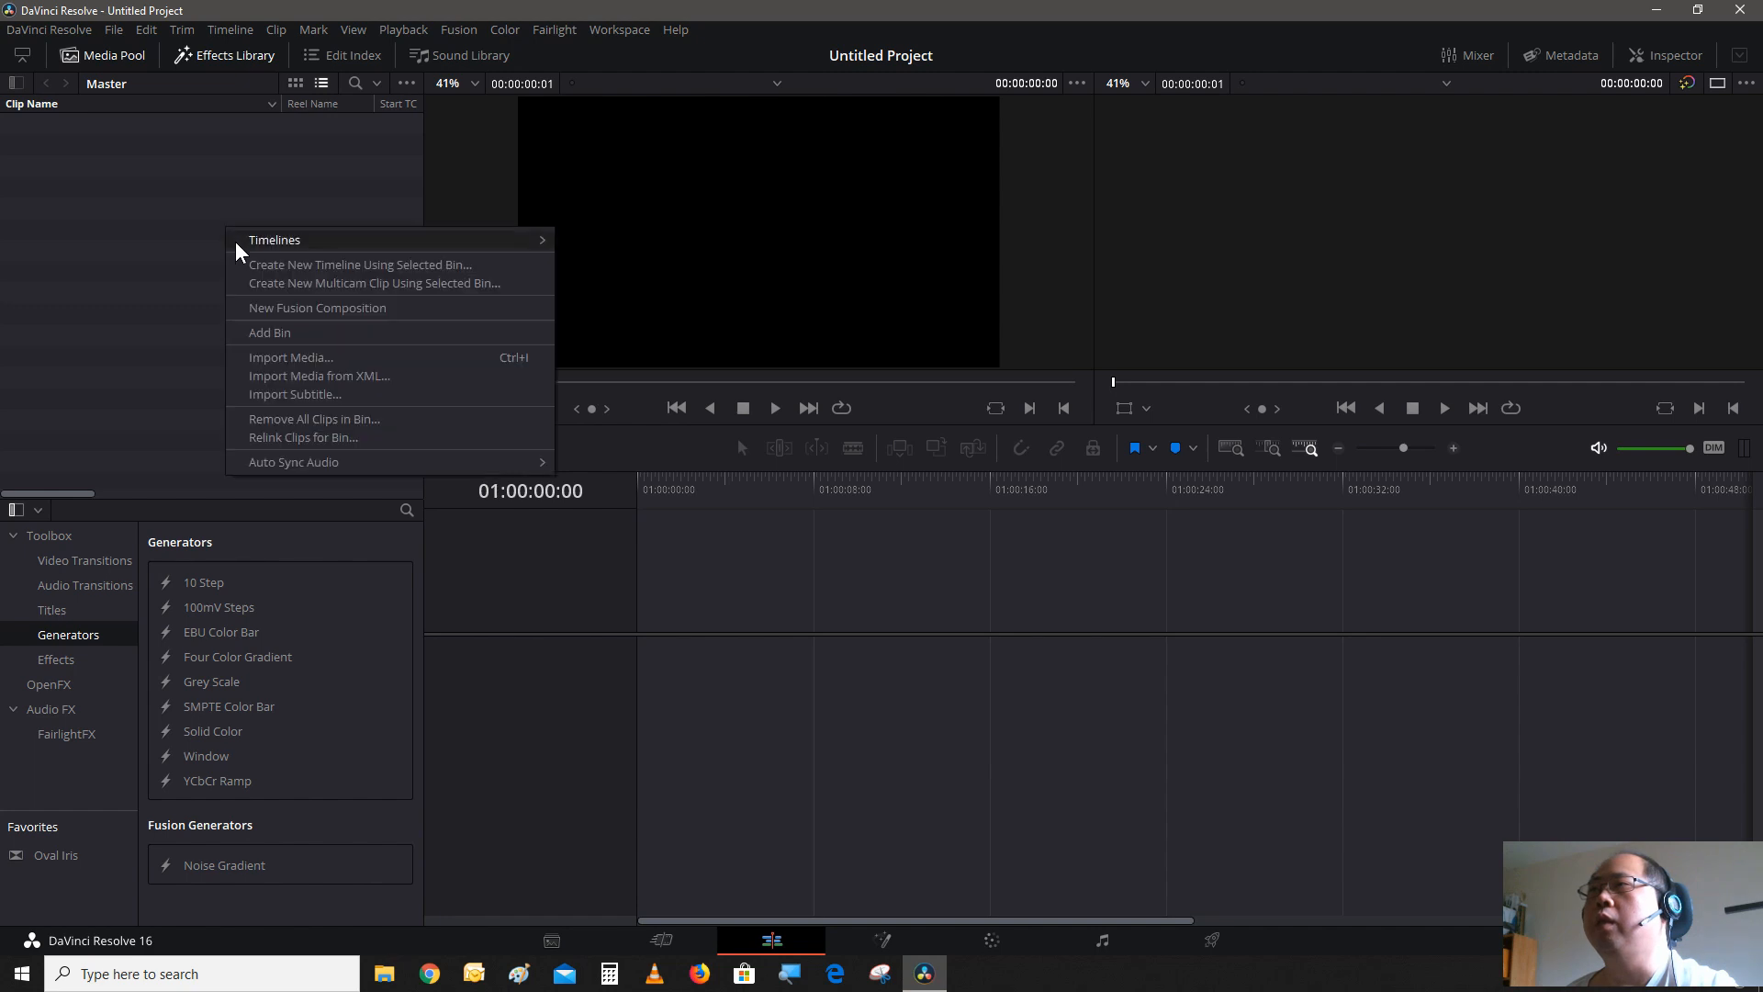
click(296, 313)
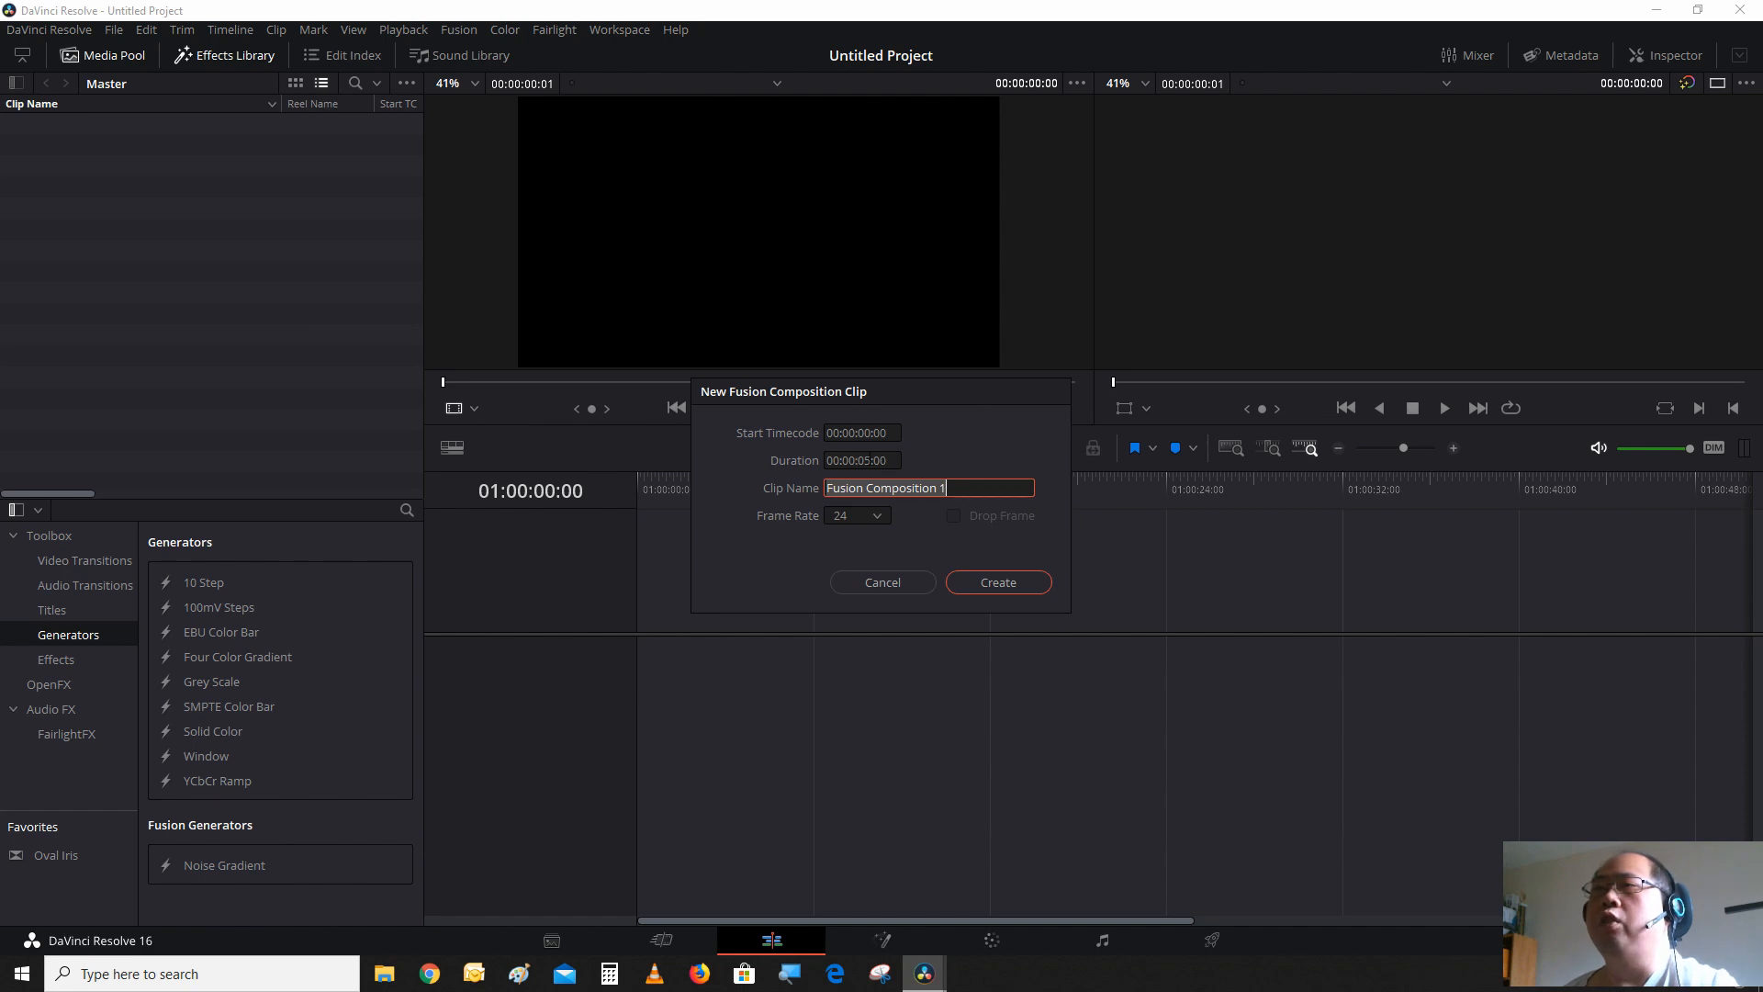
click(870, 460)
click(870, 460)
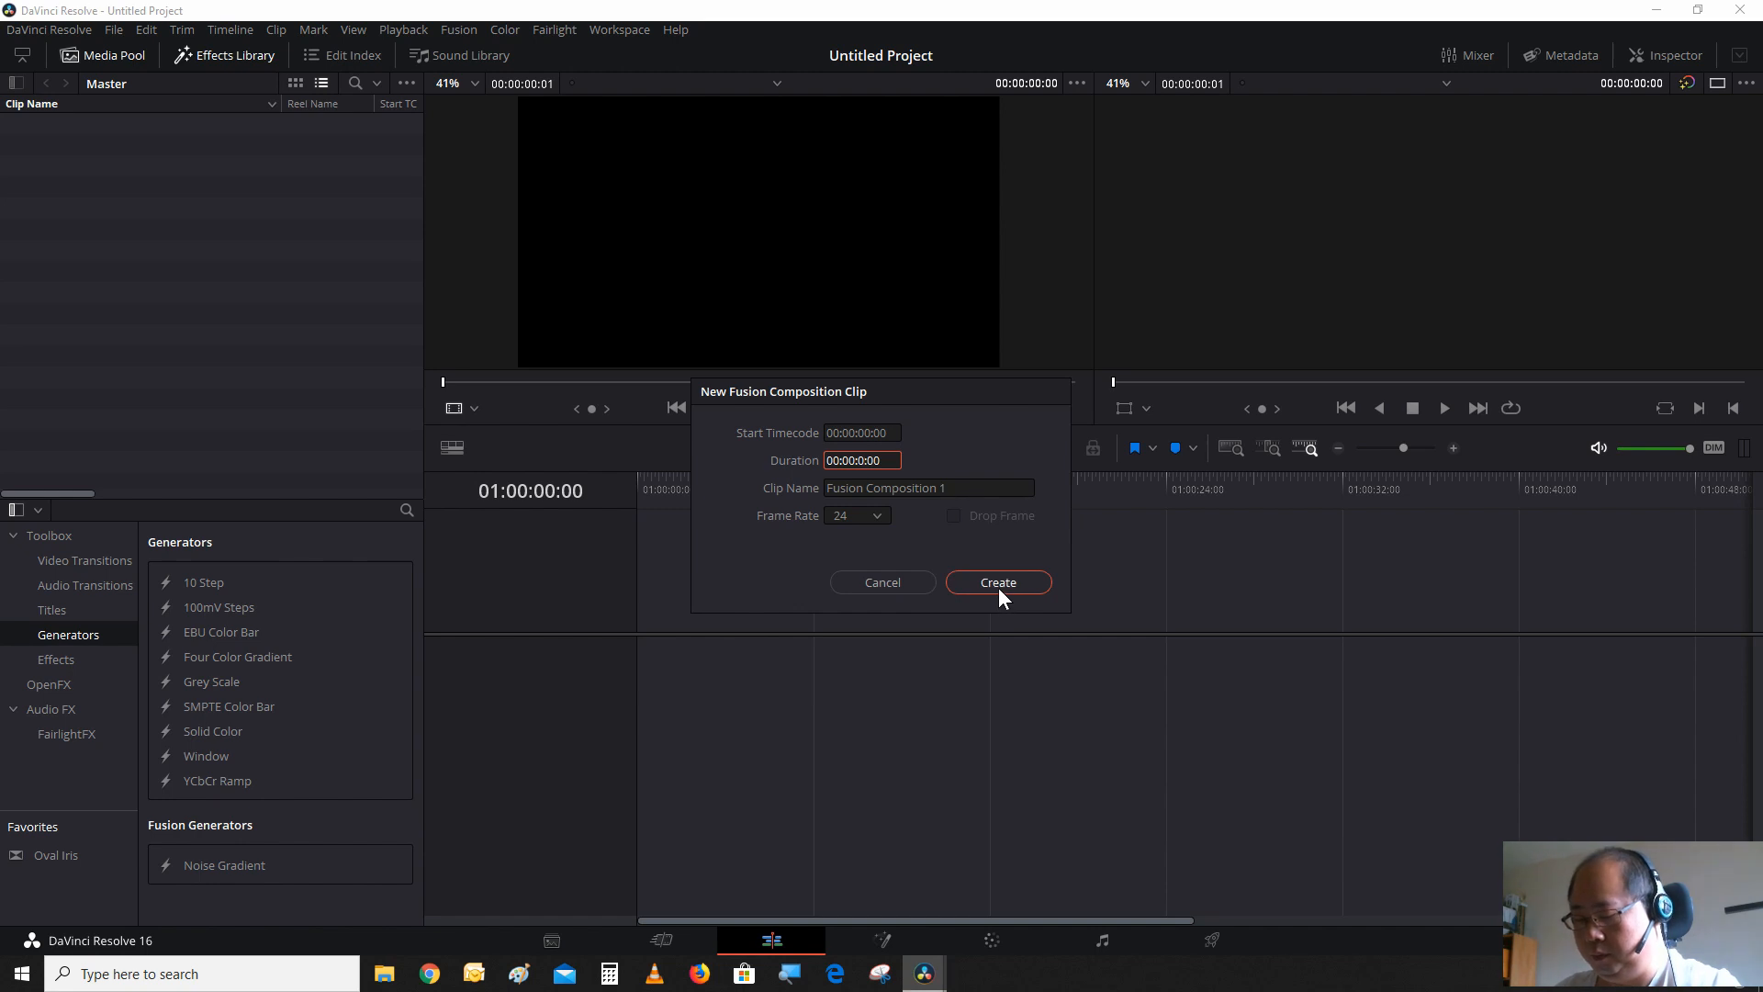
click(882, 516)
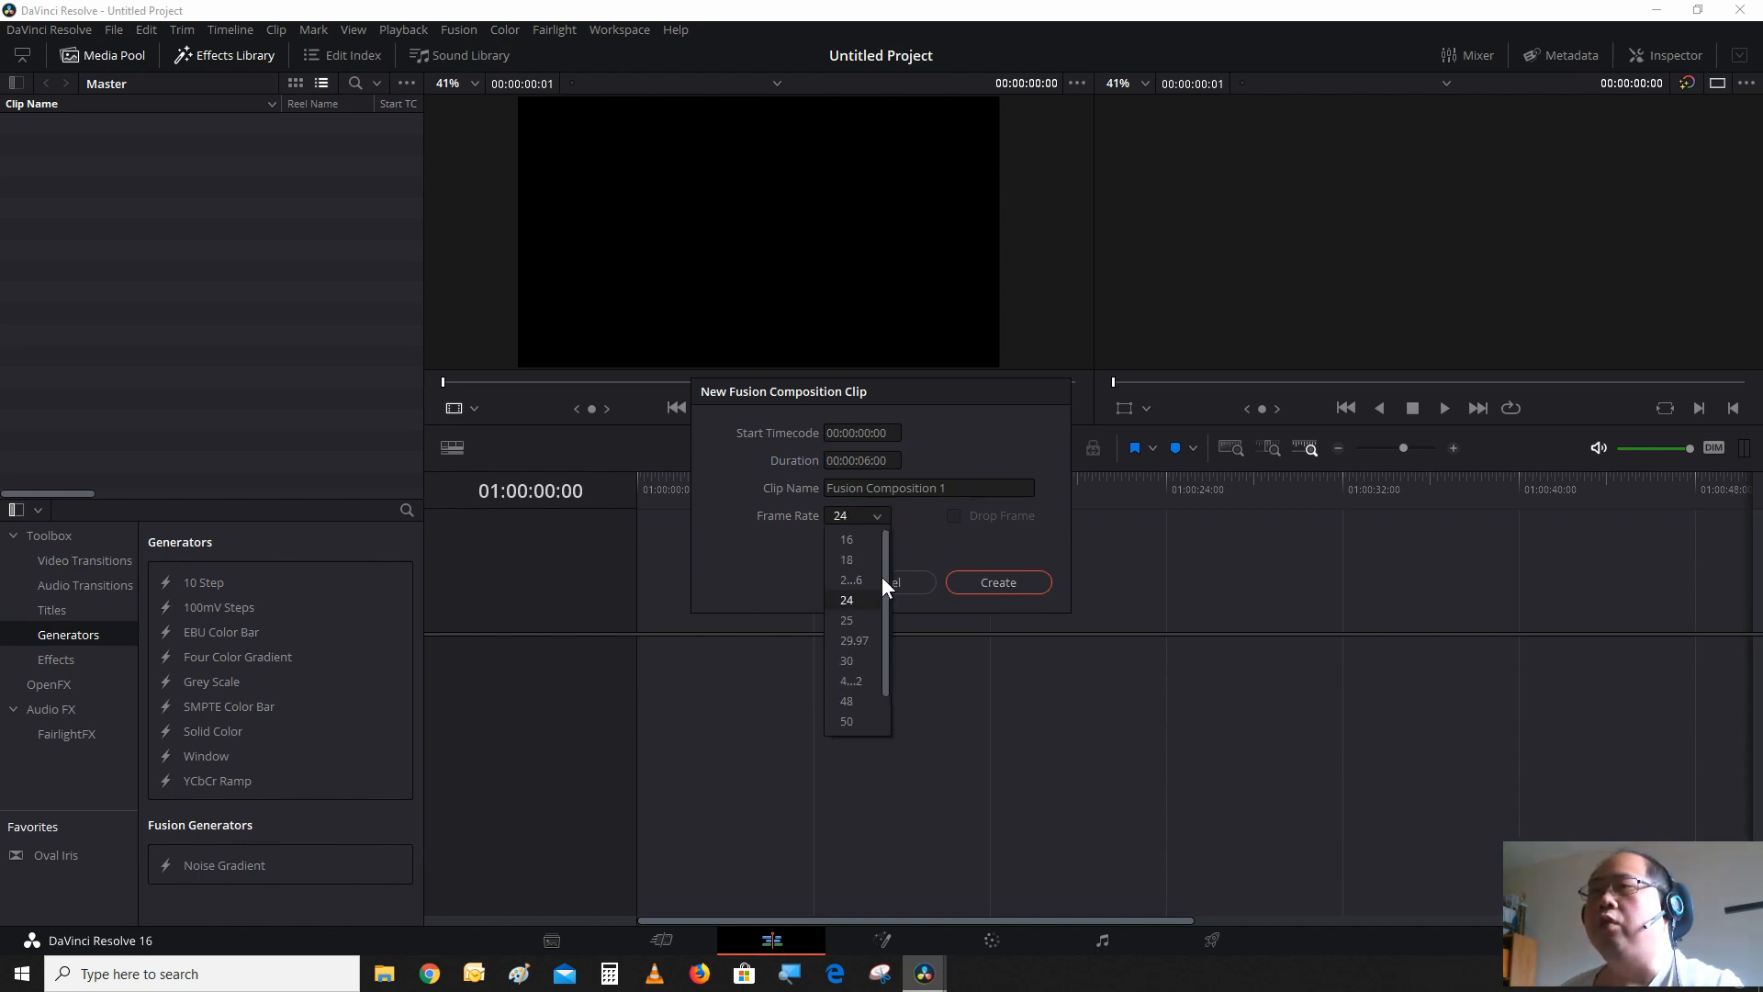
click(874, 661)
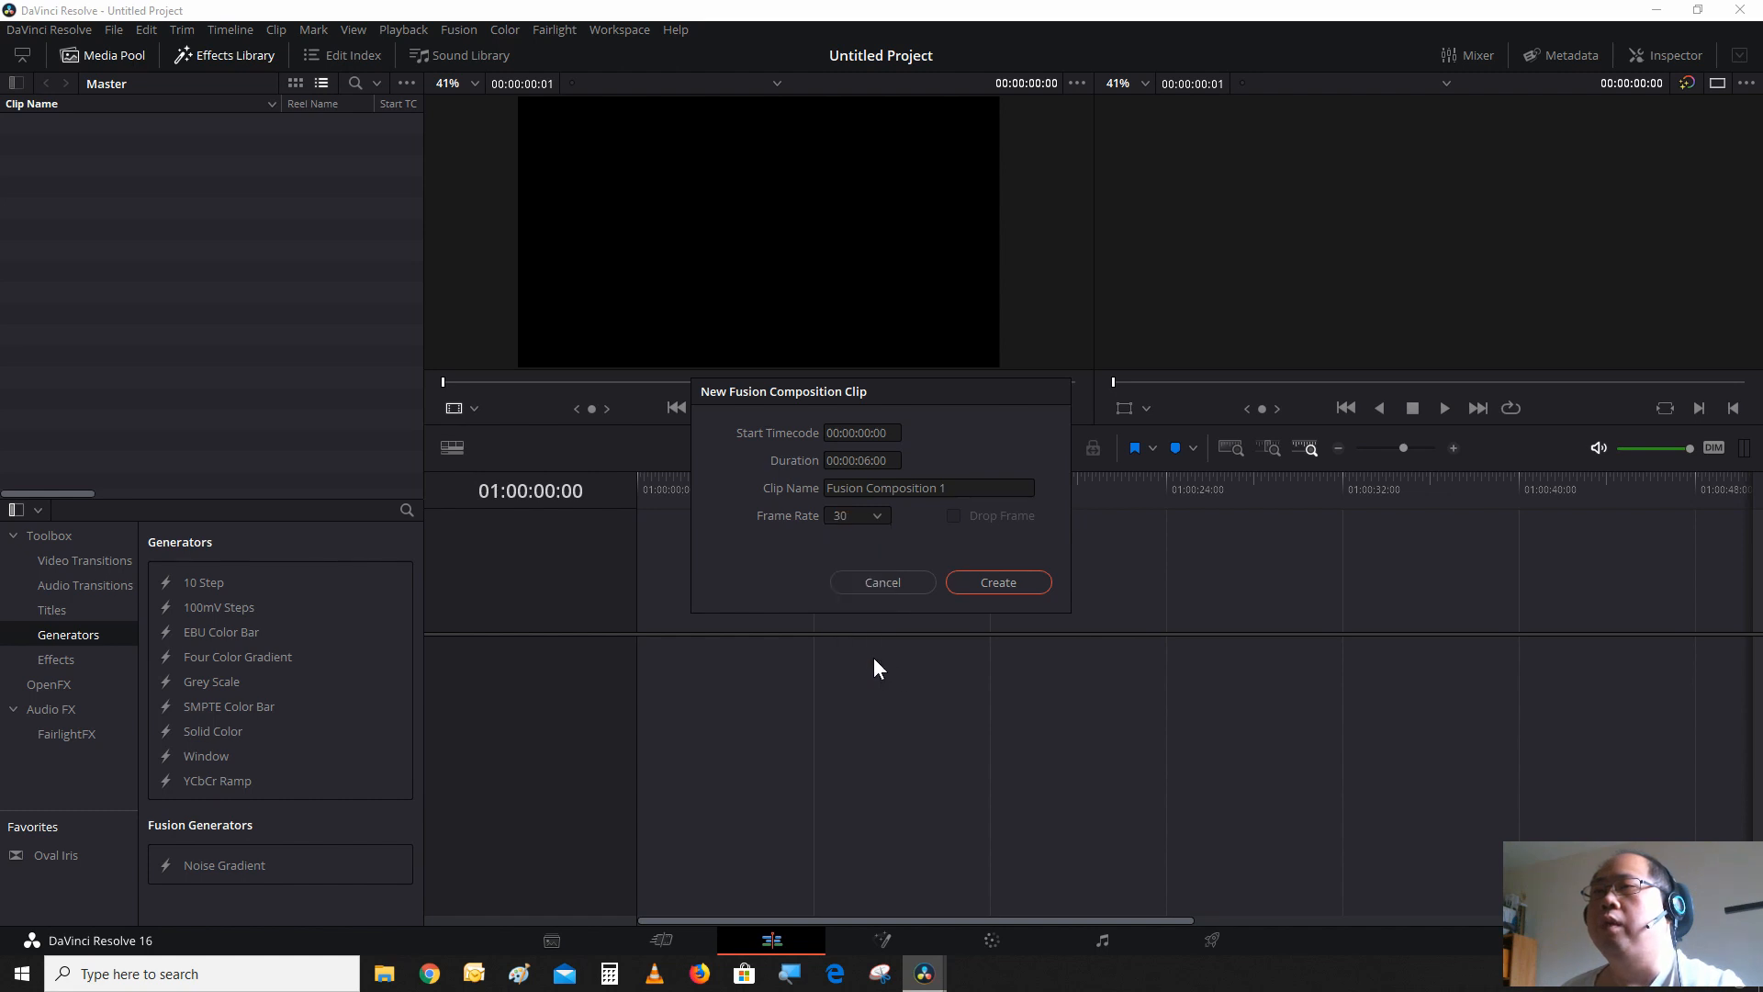
click(1033, 582)
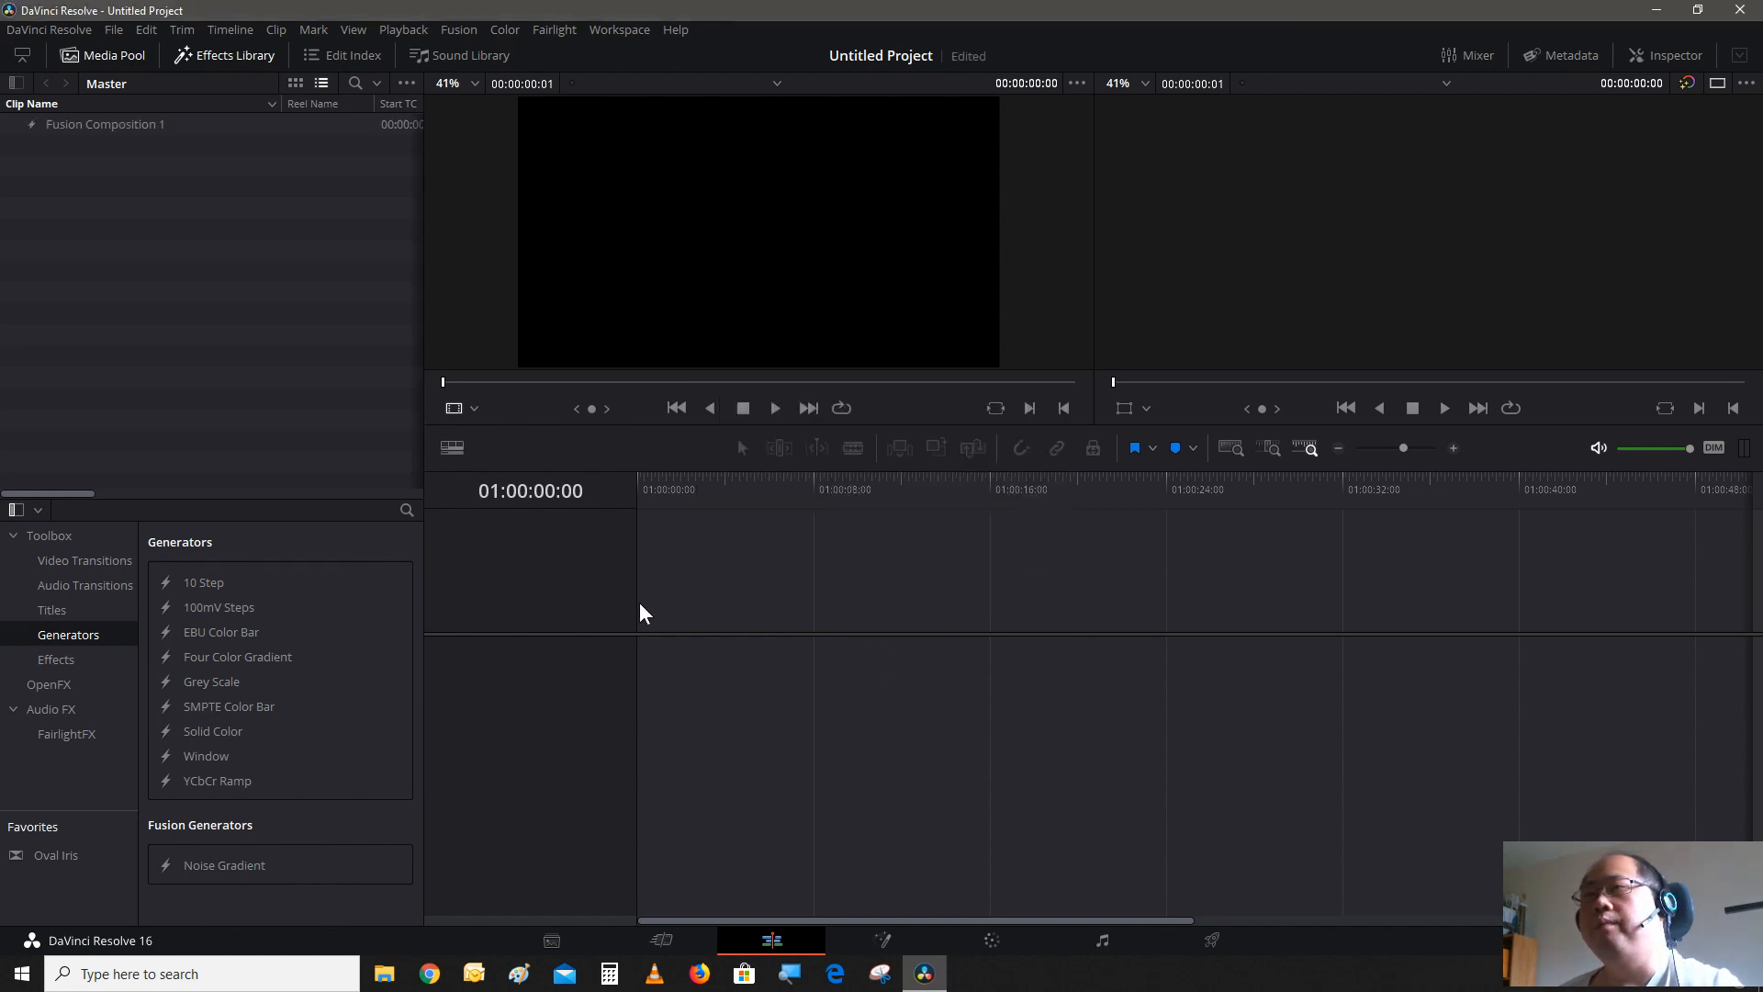
- Drop Fusion Composition 1 onto a new Timeline 1, open it in Fusion, and move MediaOut1 lower right
drag(126, 135, 611, 676)
click(684, 479)
click(703, 678)
key(shift+5)
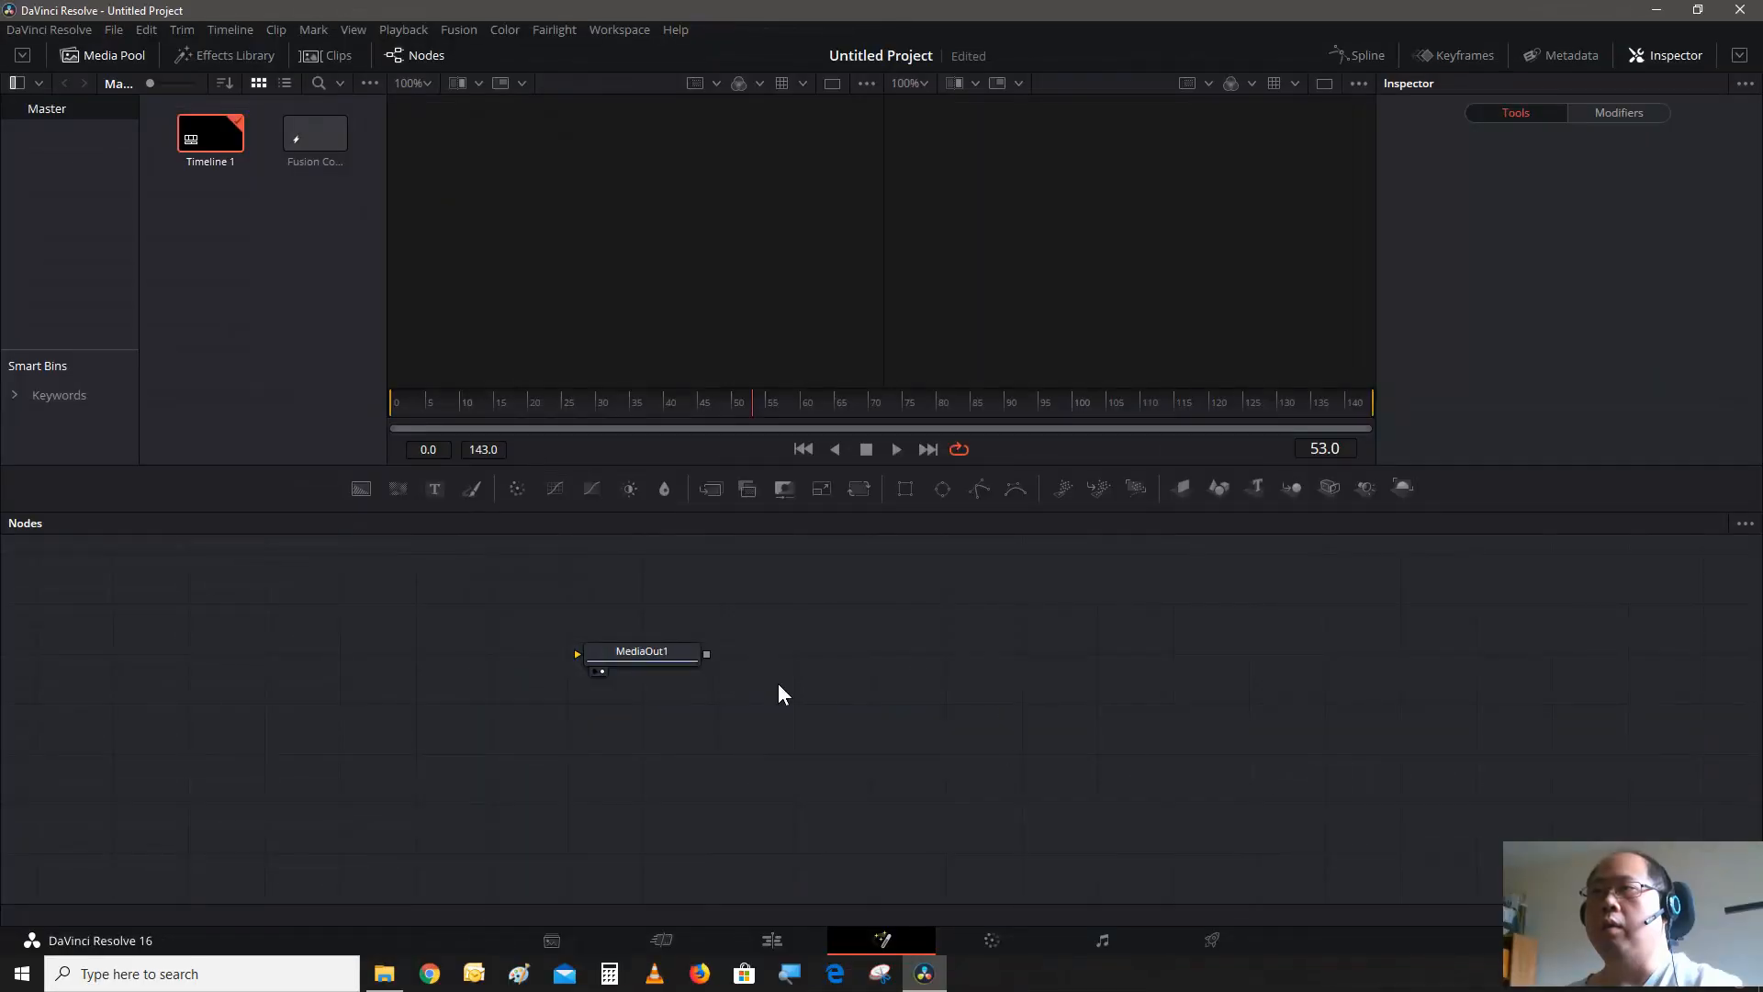
drag(664, 653, 1533, 813)
click(1169, 780)
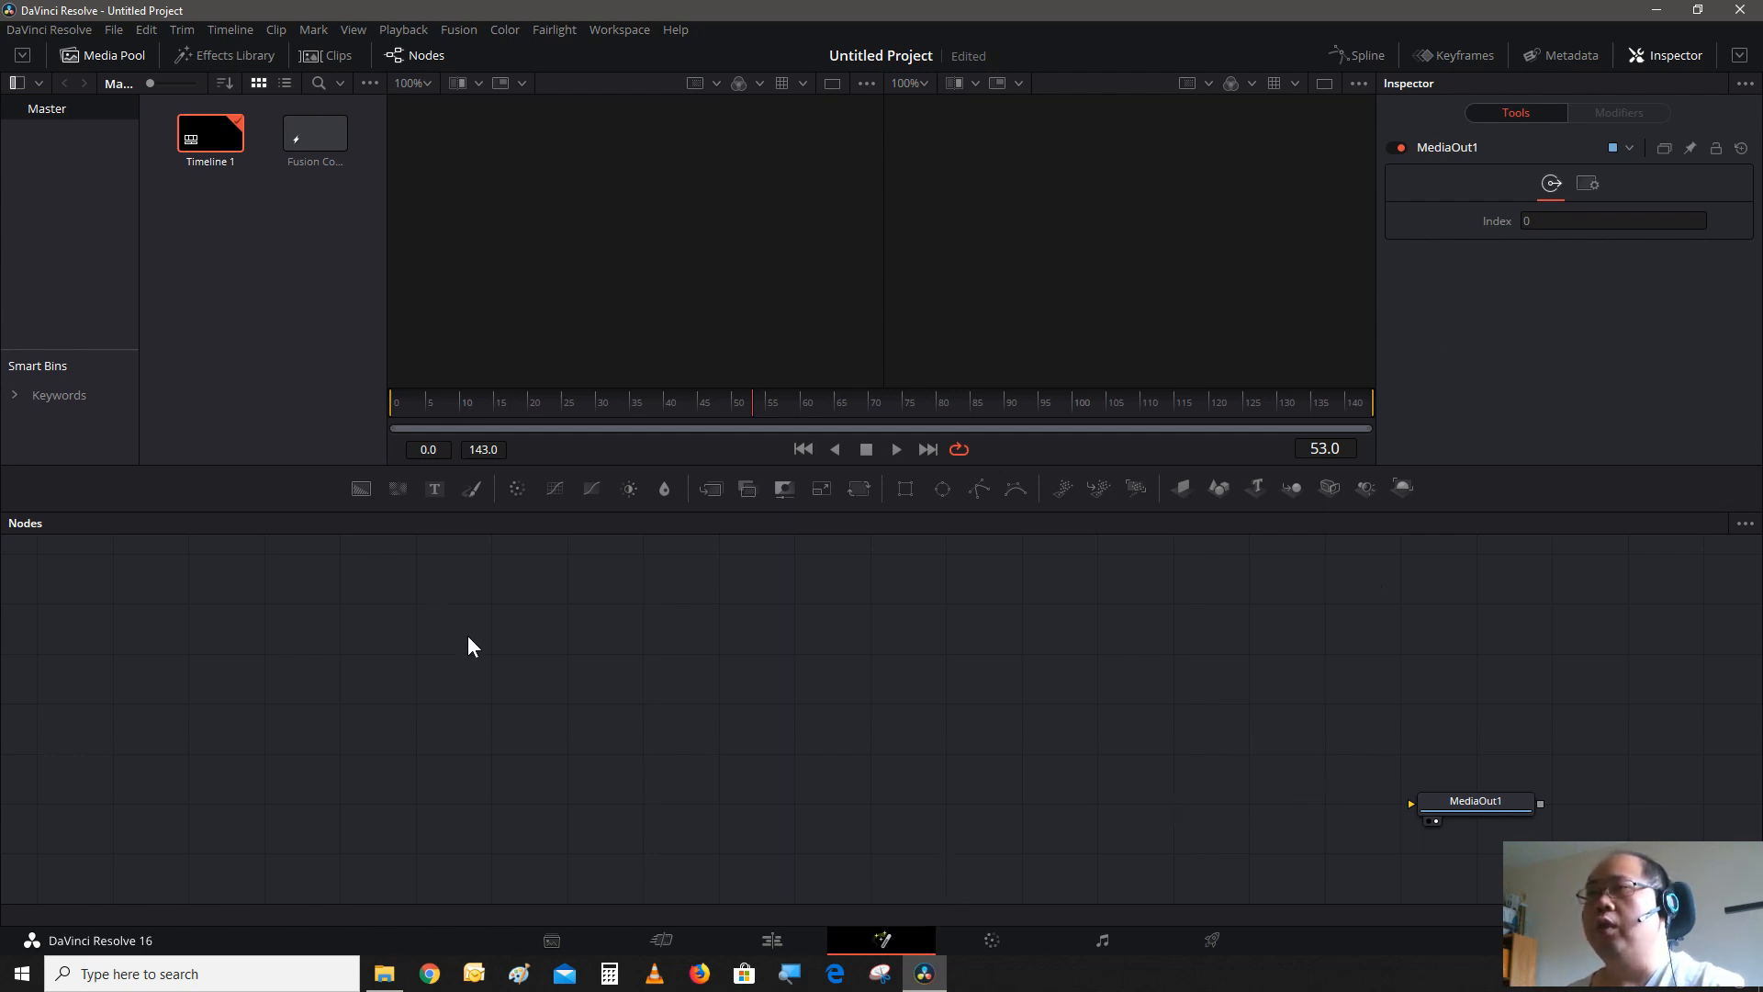
- Add a Background node level with MediaOut1 and connect its output into MediaOut1
click(359, 488)
drag(483, 650, 822, 782)
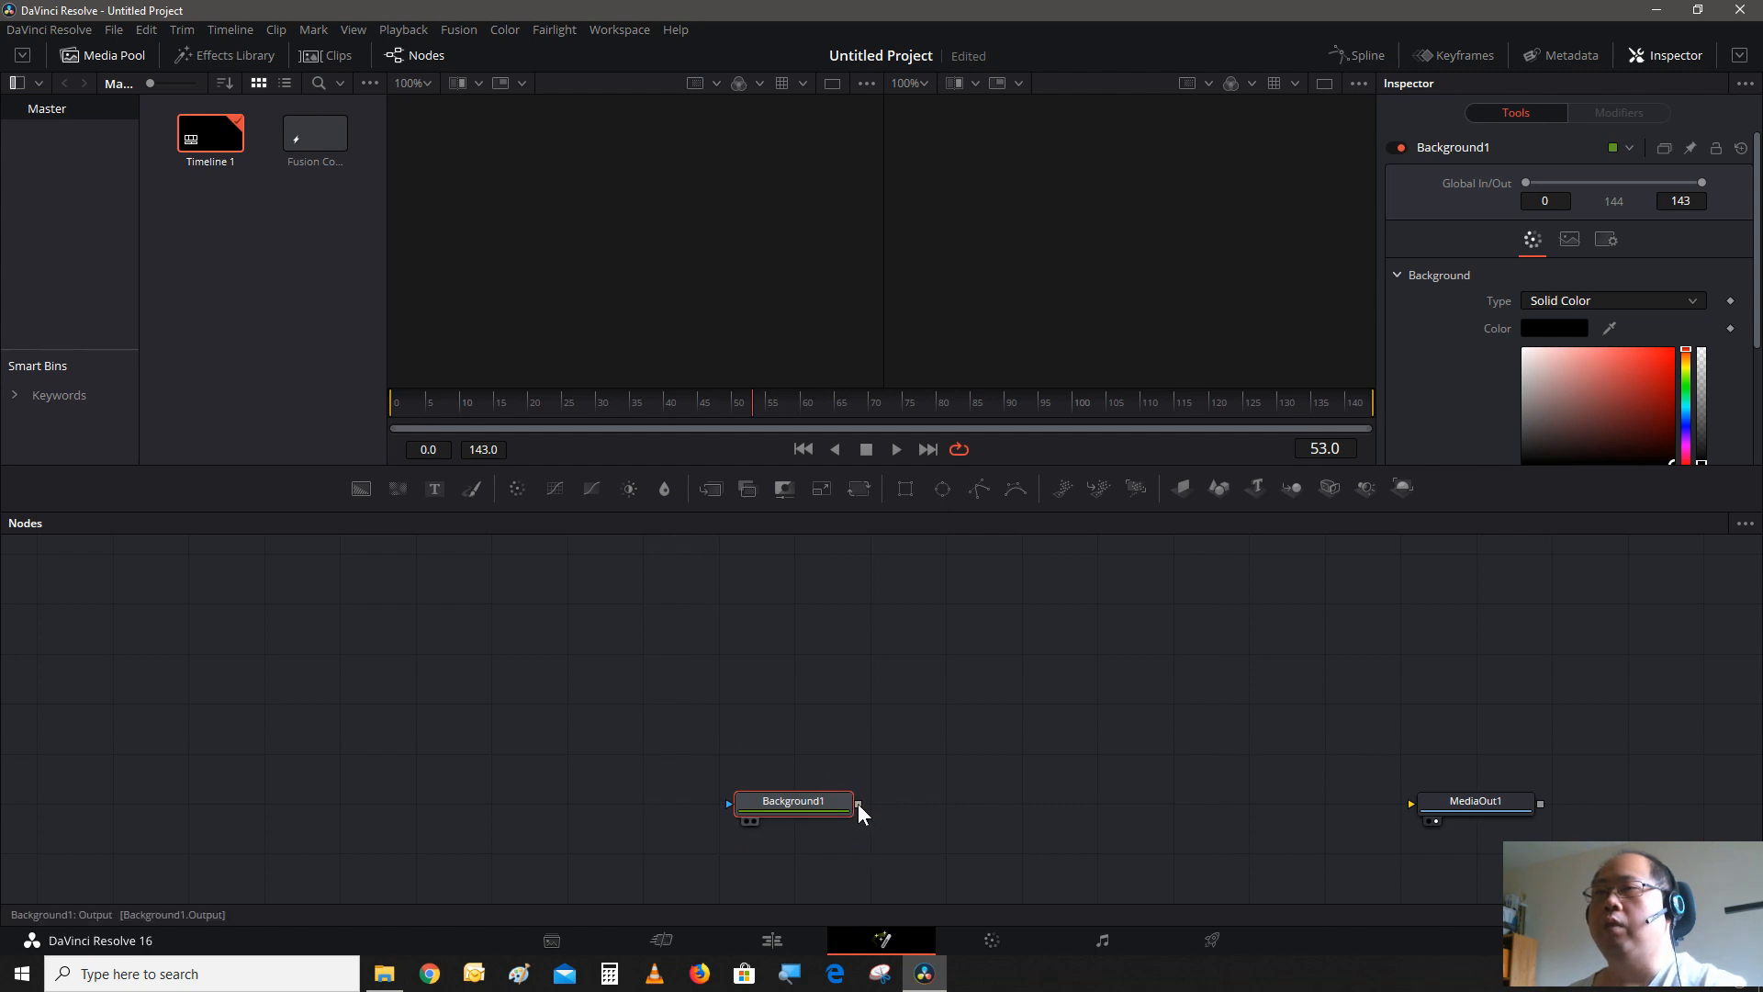
drag(858, 803, 975, 824)
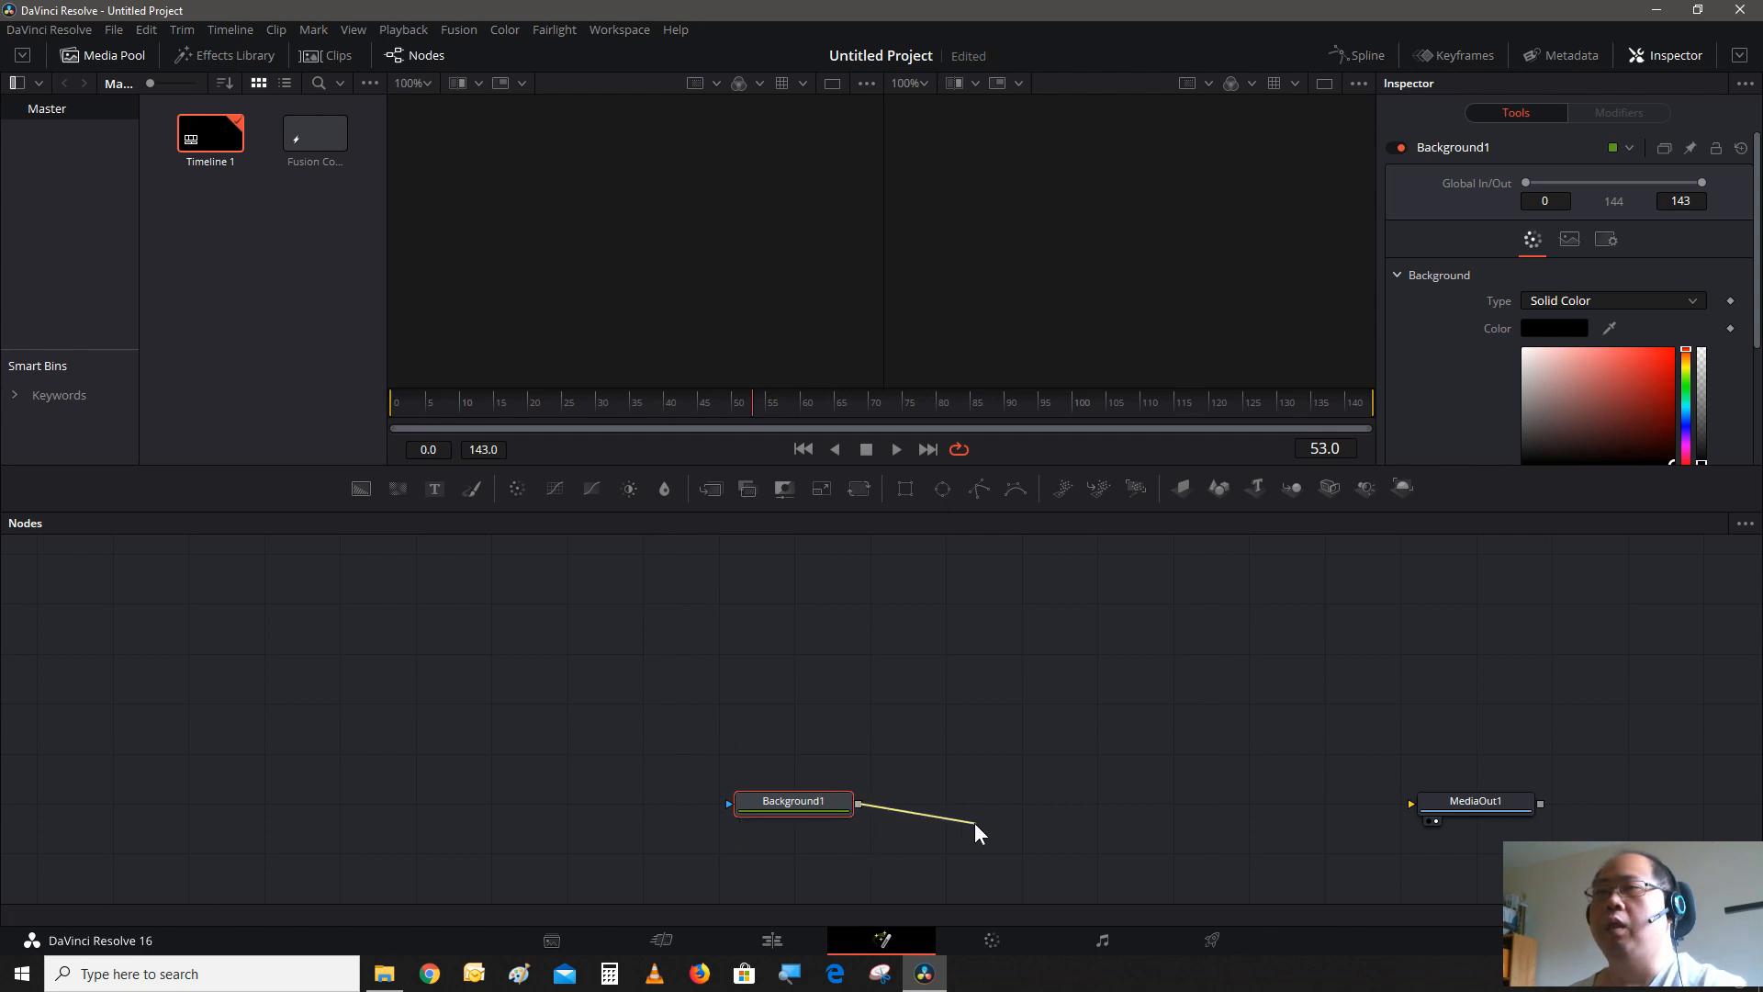
drag(975, 825, 1506, 807)
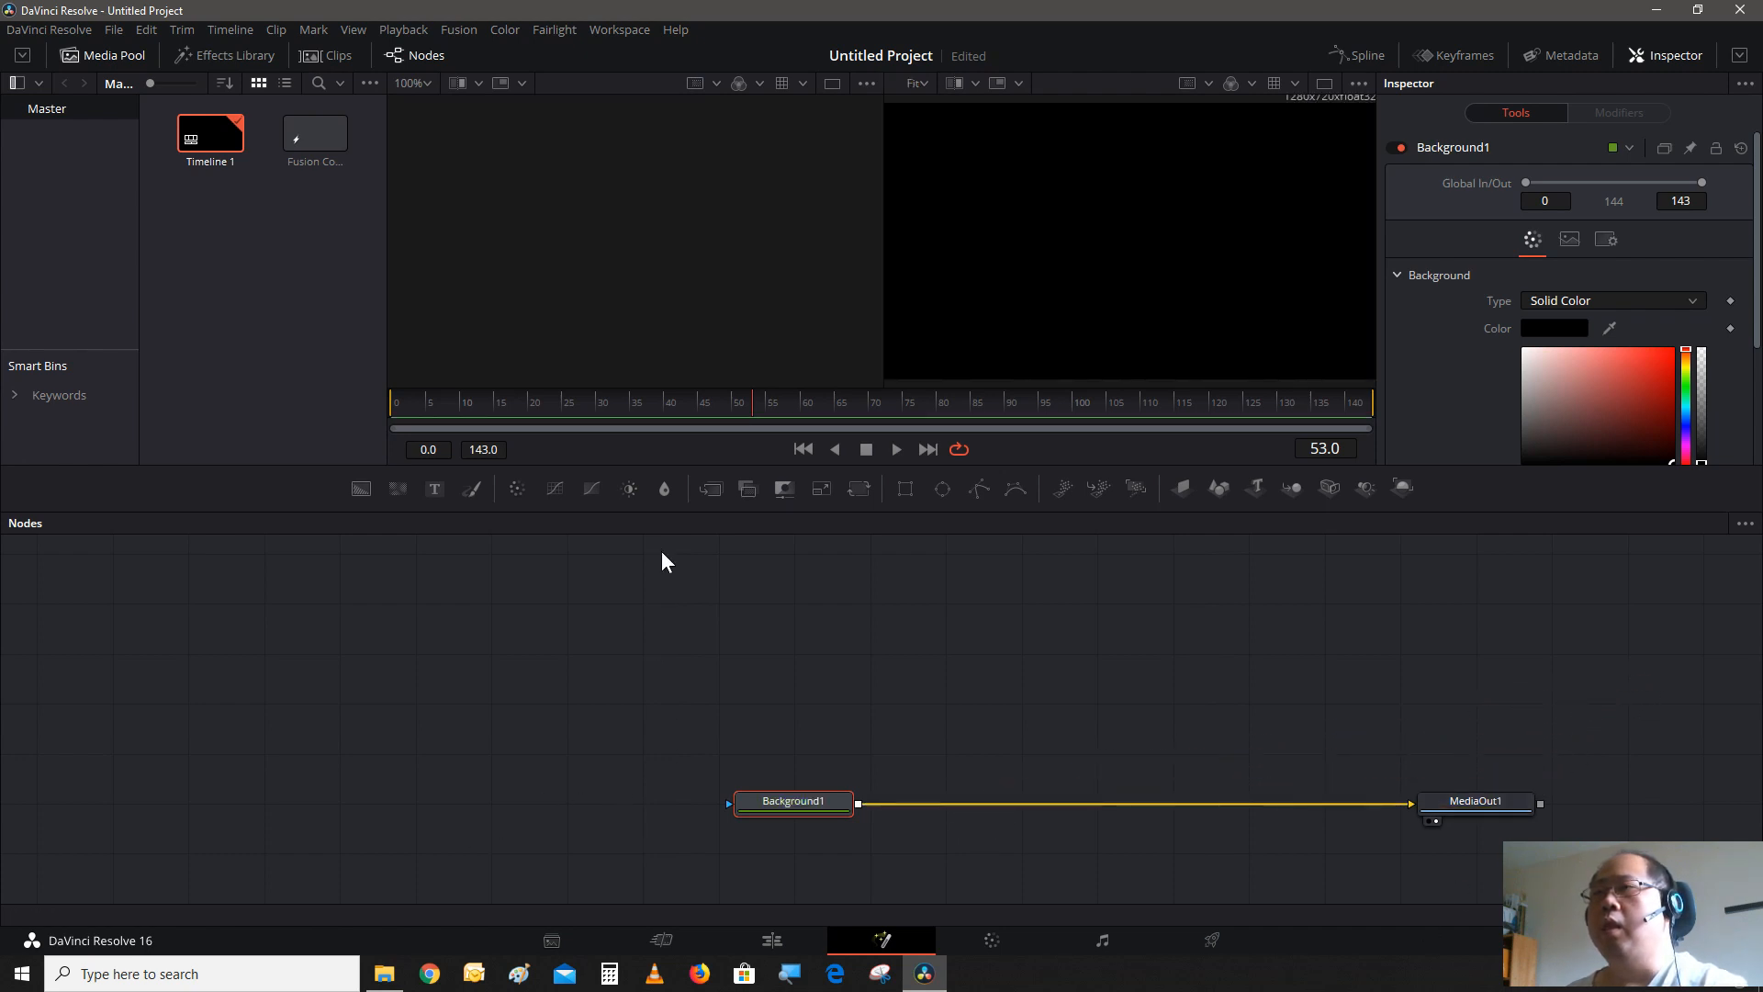
- Add a Rectangle mask to Background1 and flatten it into a thin bar
click(907, 490)
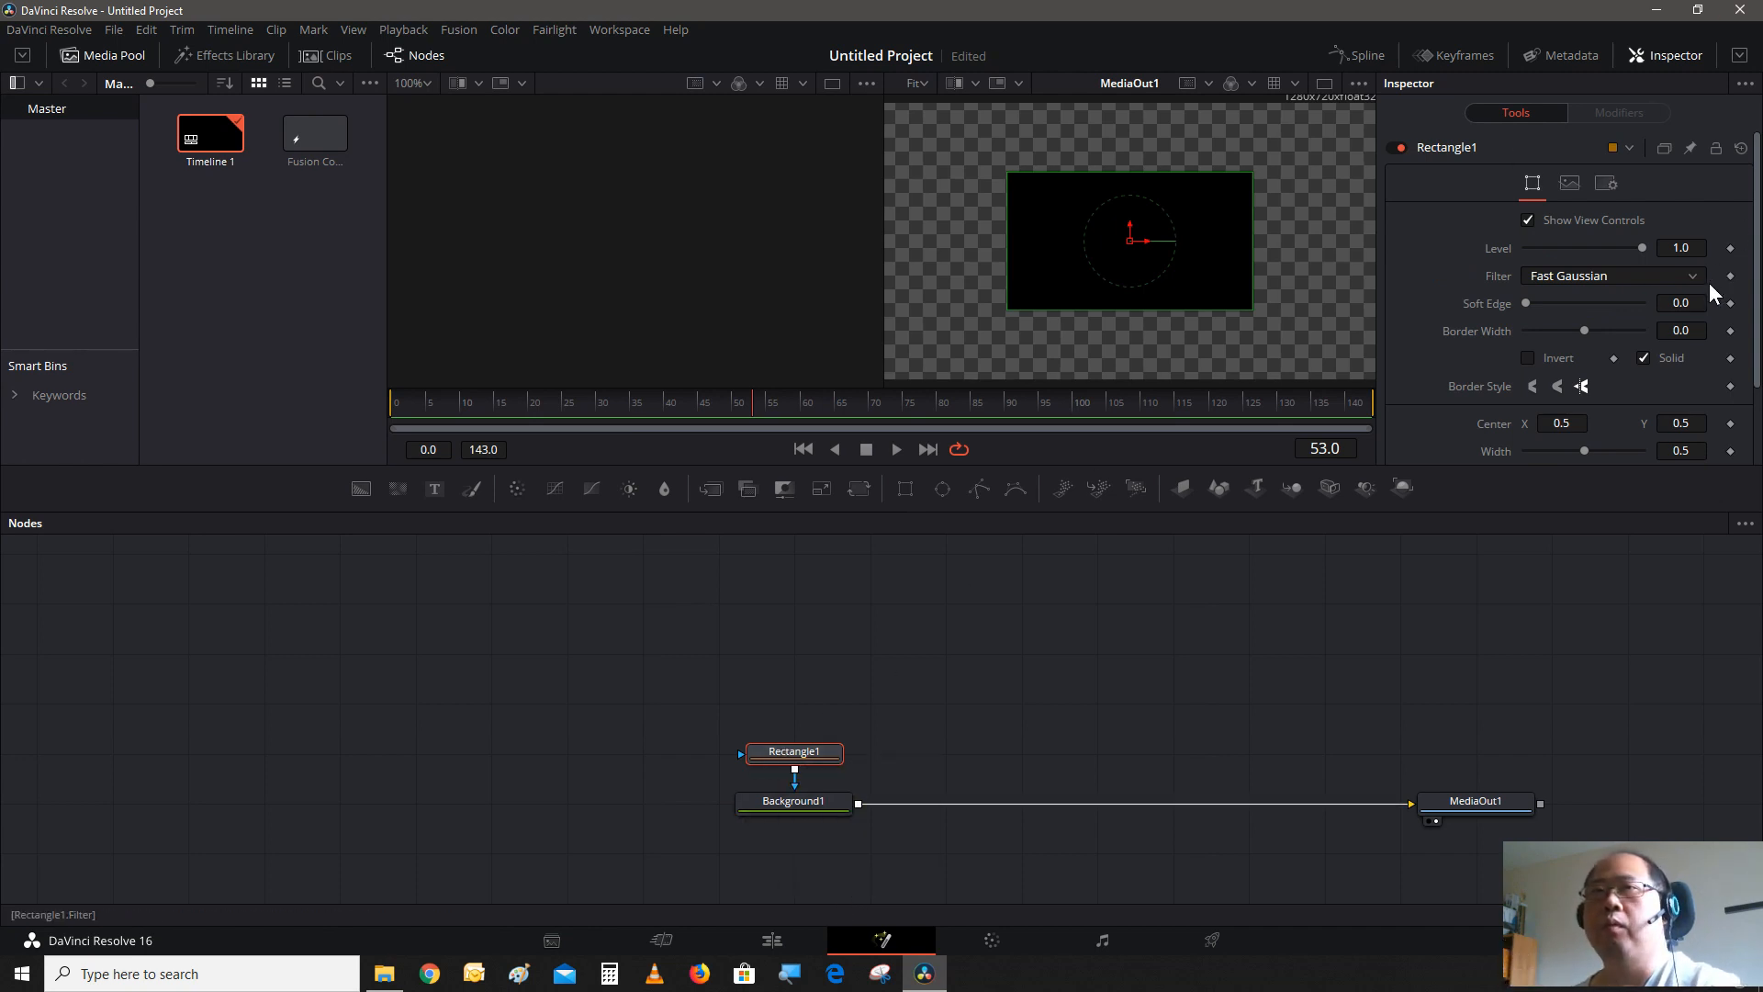
scroll(1649, 424, down, 2)
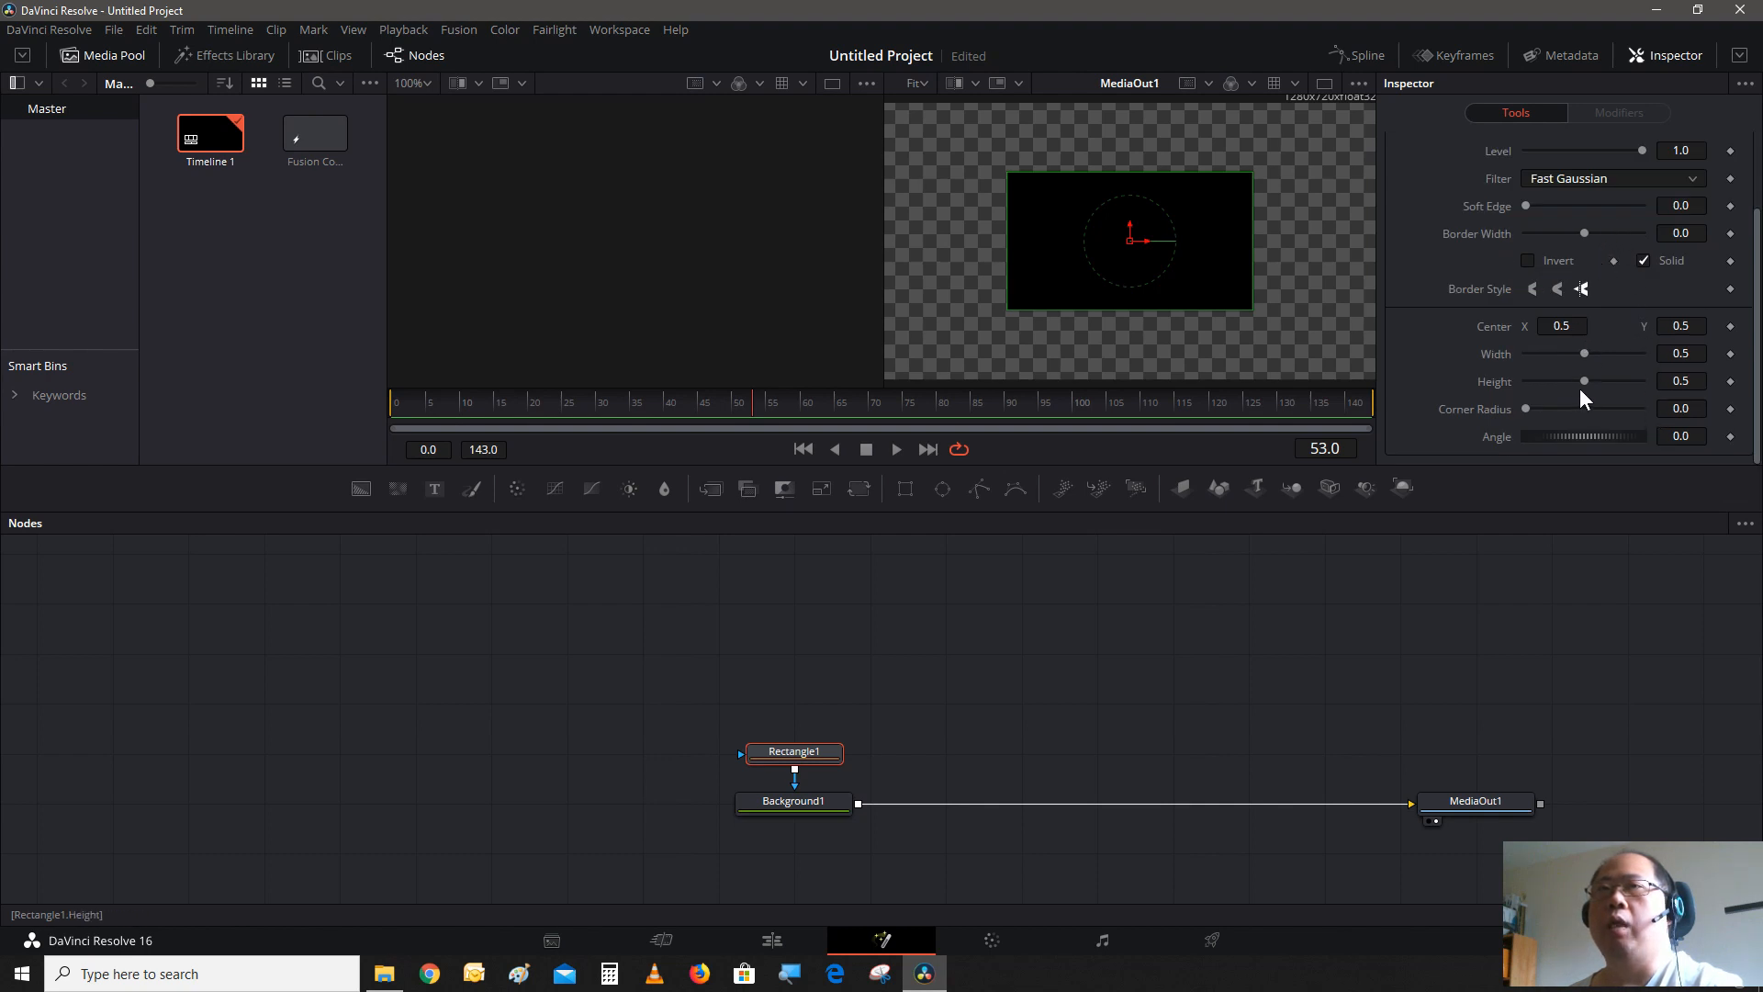
drag(1585, 378, 1528, 402)
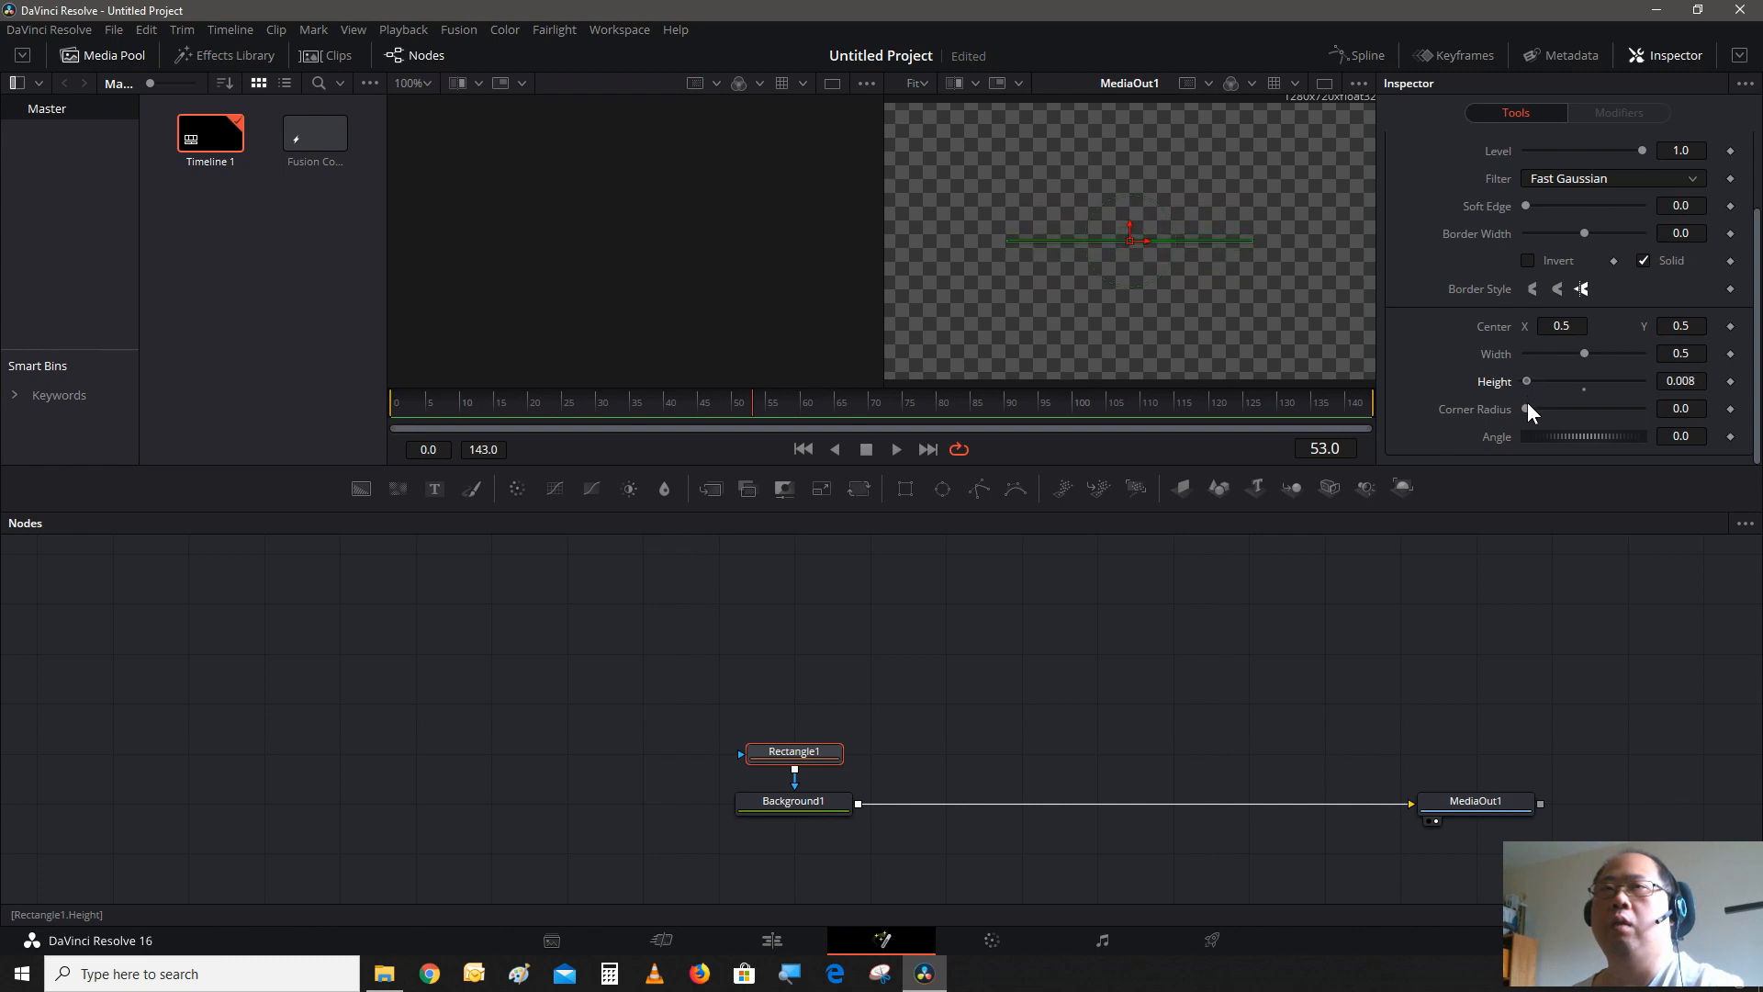
- Set the rectangle's Height to 0.02 and widen it slightly to Width 0.559
click(1707, 382)
key(BackSpace)
text(2)
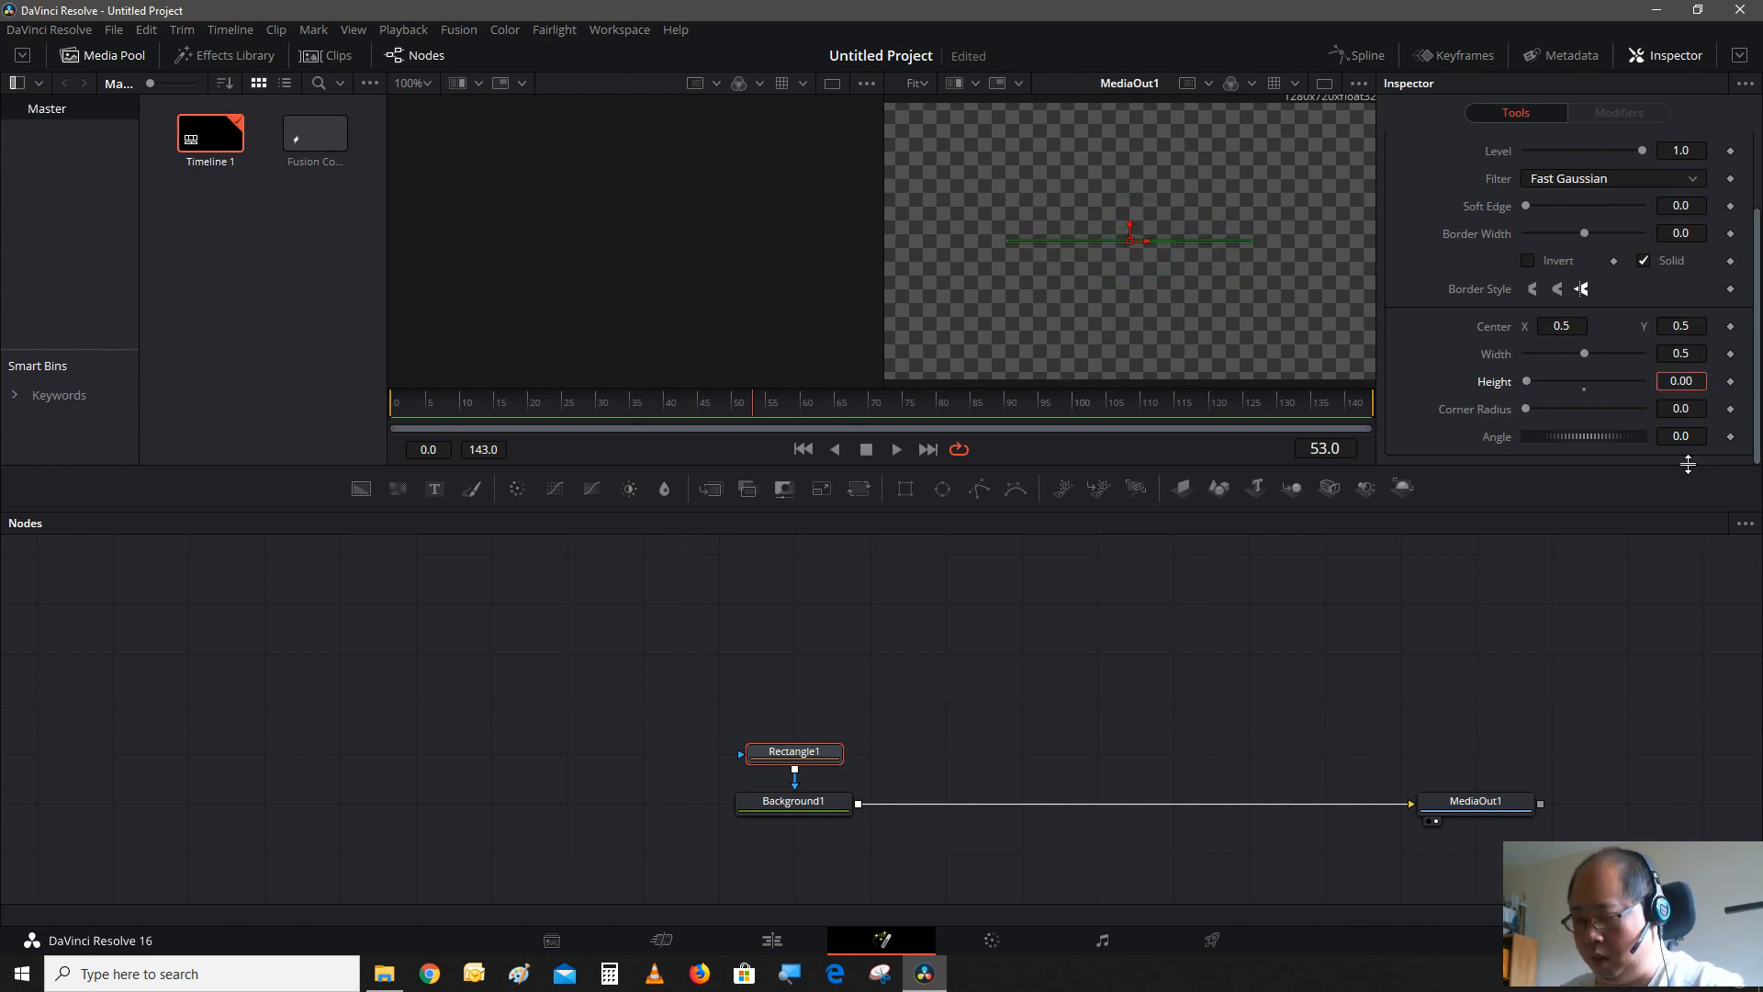
key(Tab)
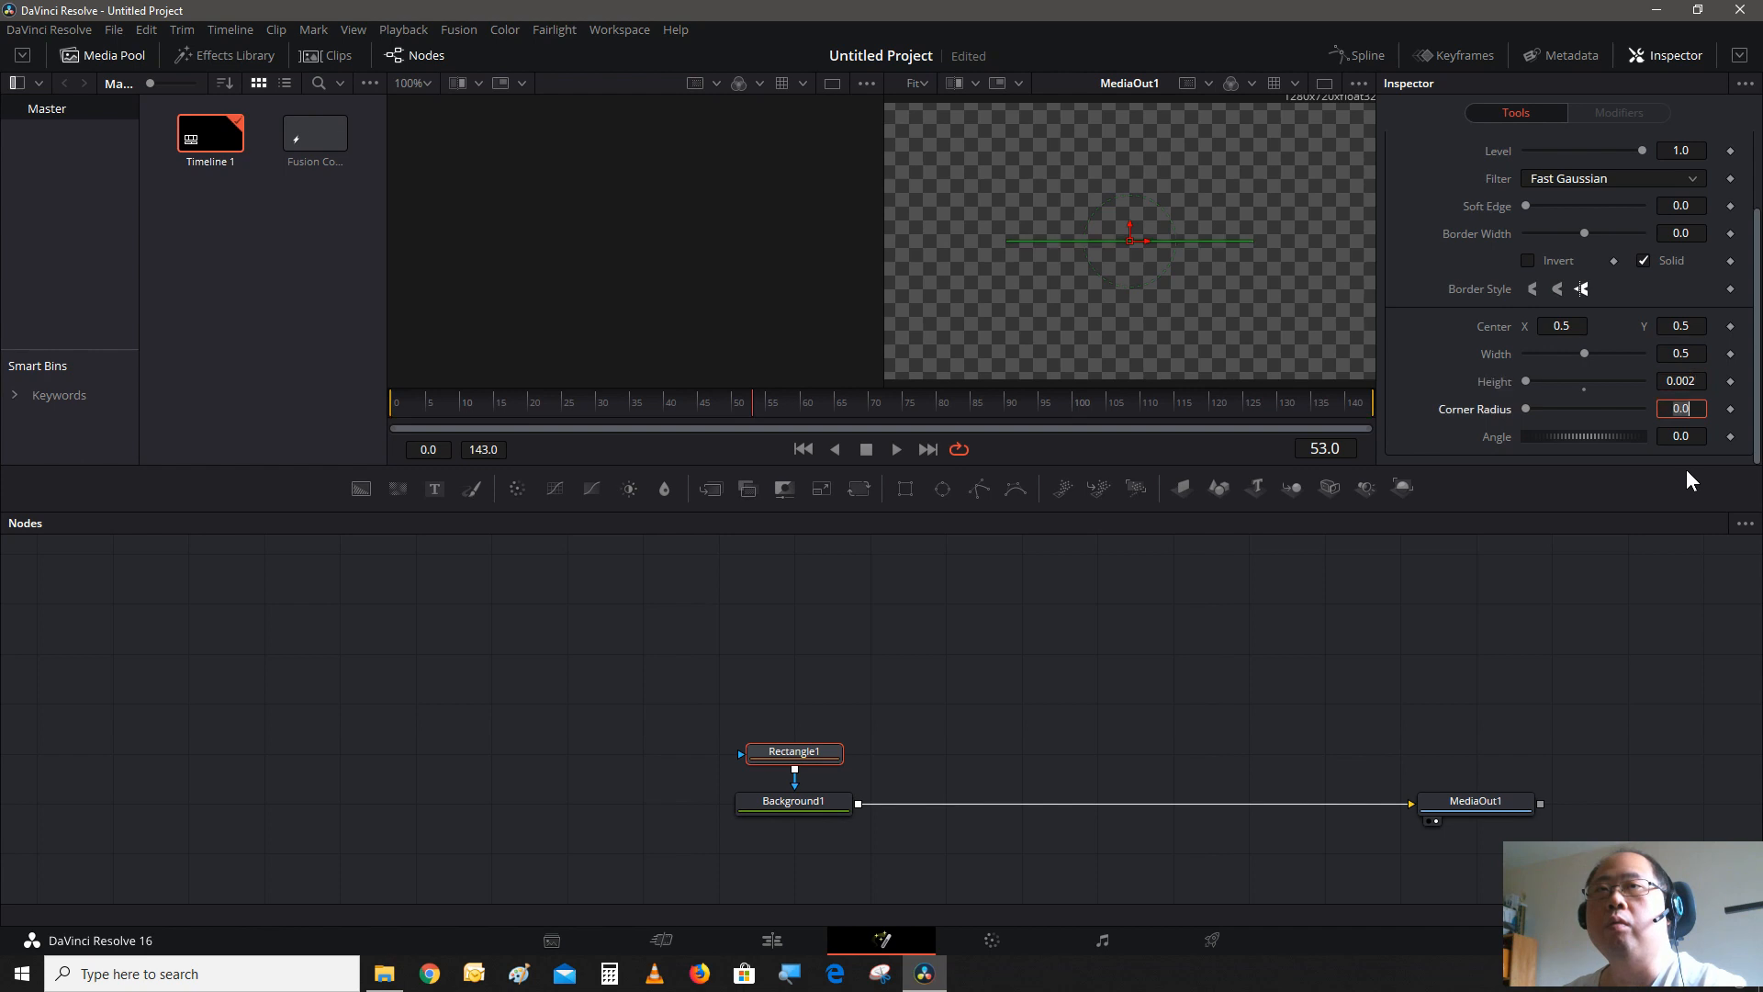
click(1687, 380)
key(BackSpace)
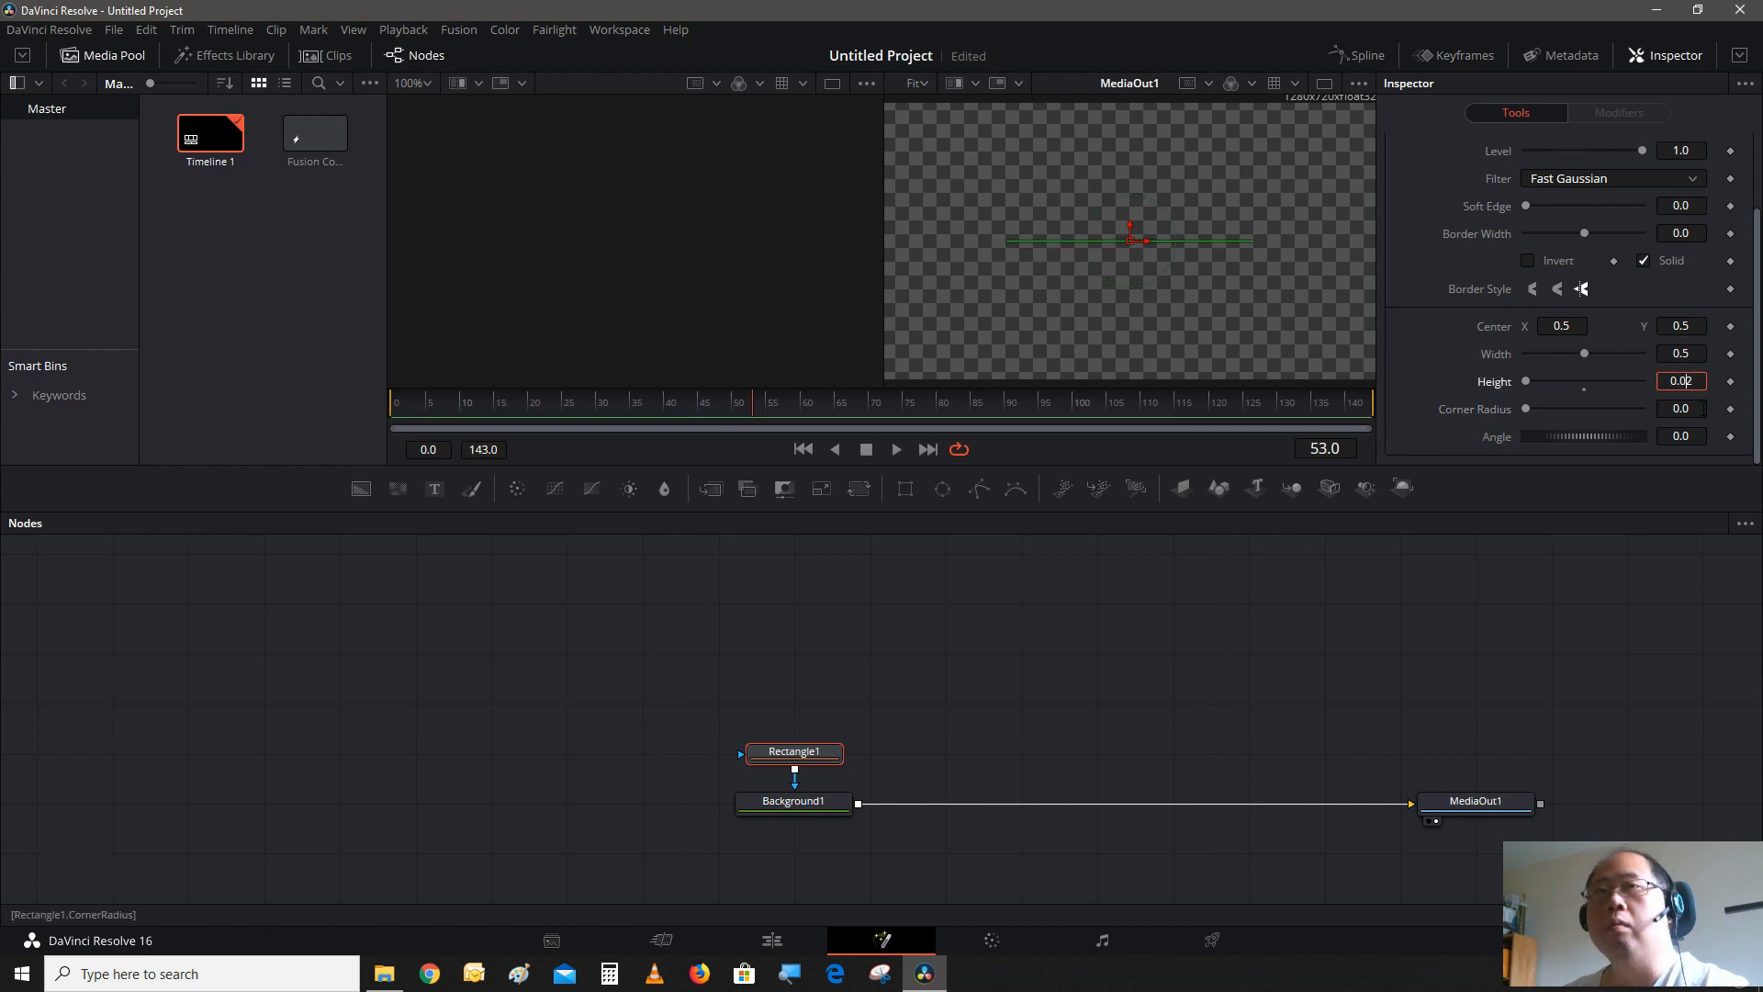
key(Tab)
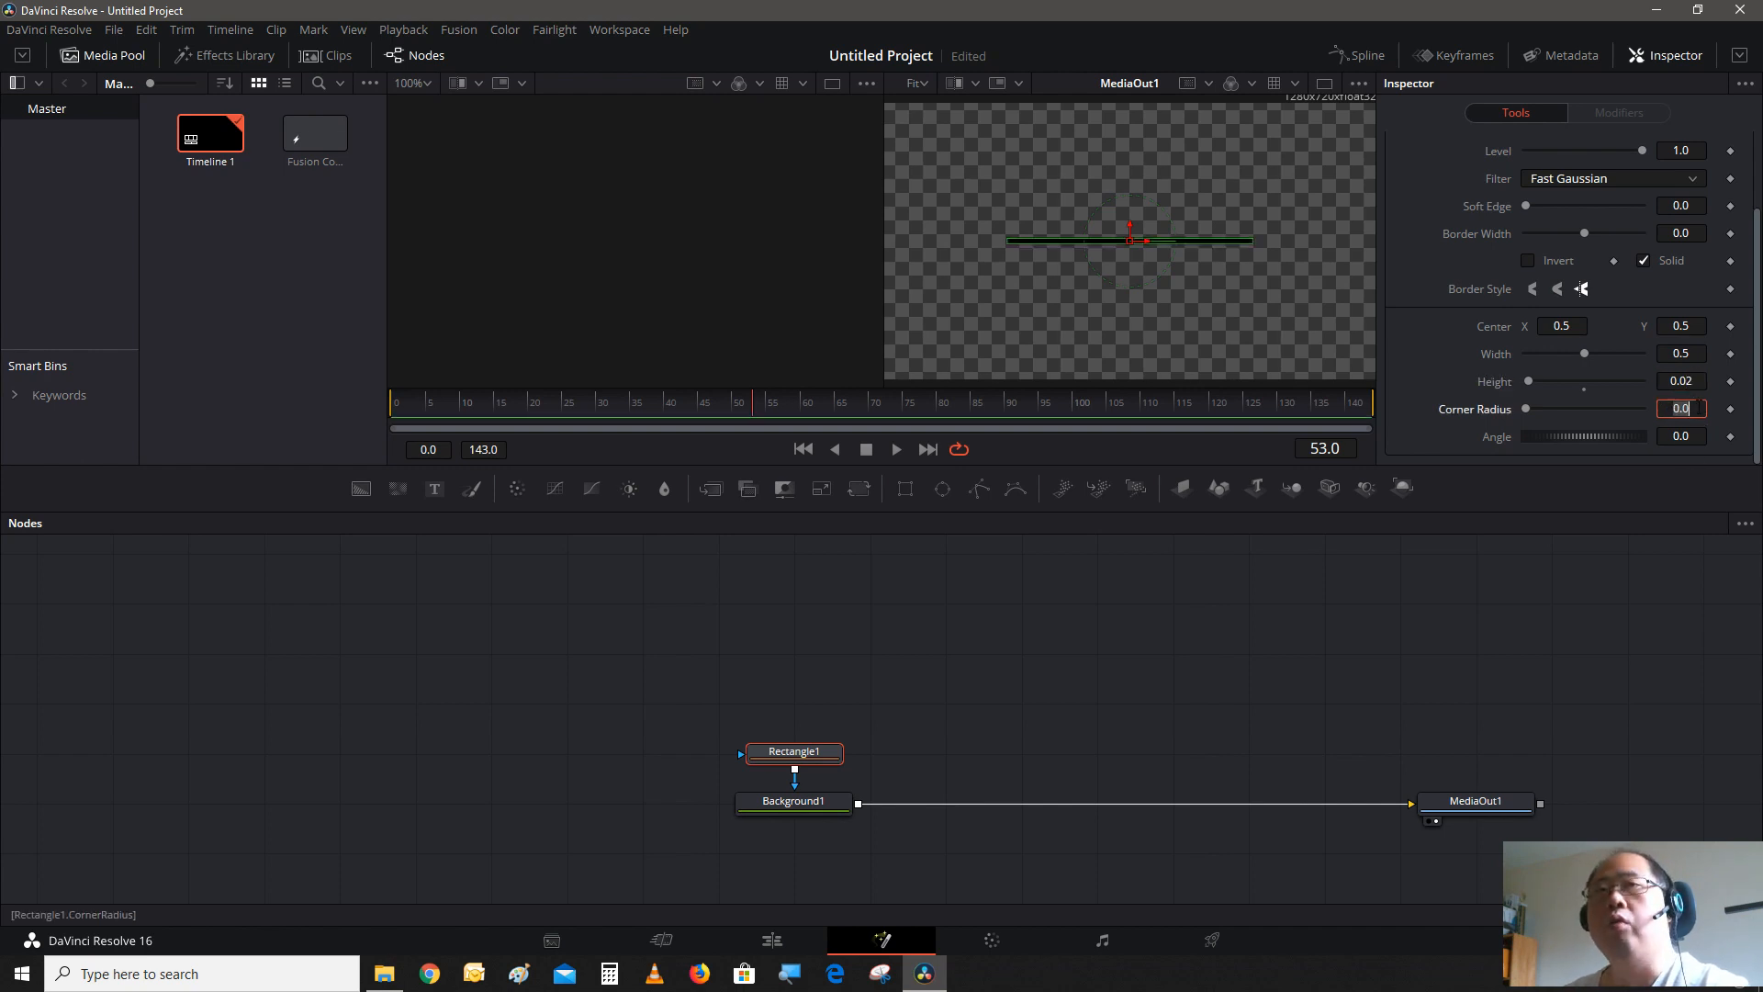
click(1399, 327)
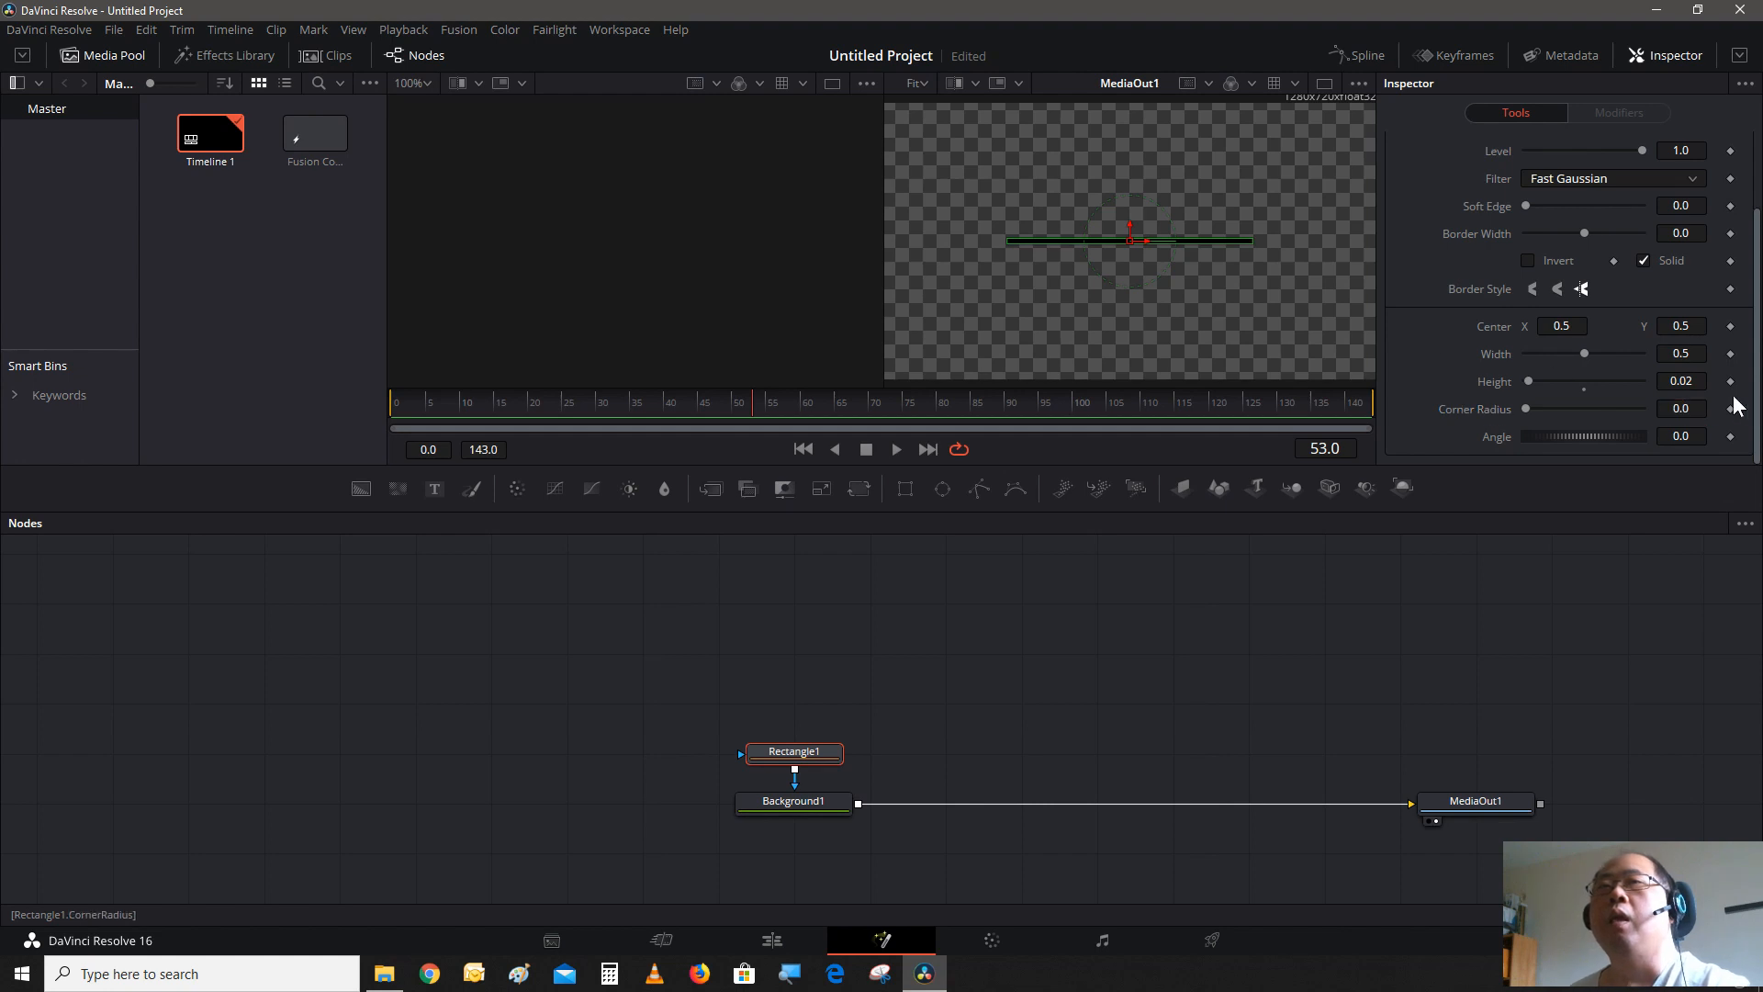
drag(1583, 351, 1587, 354)
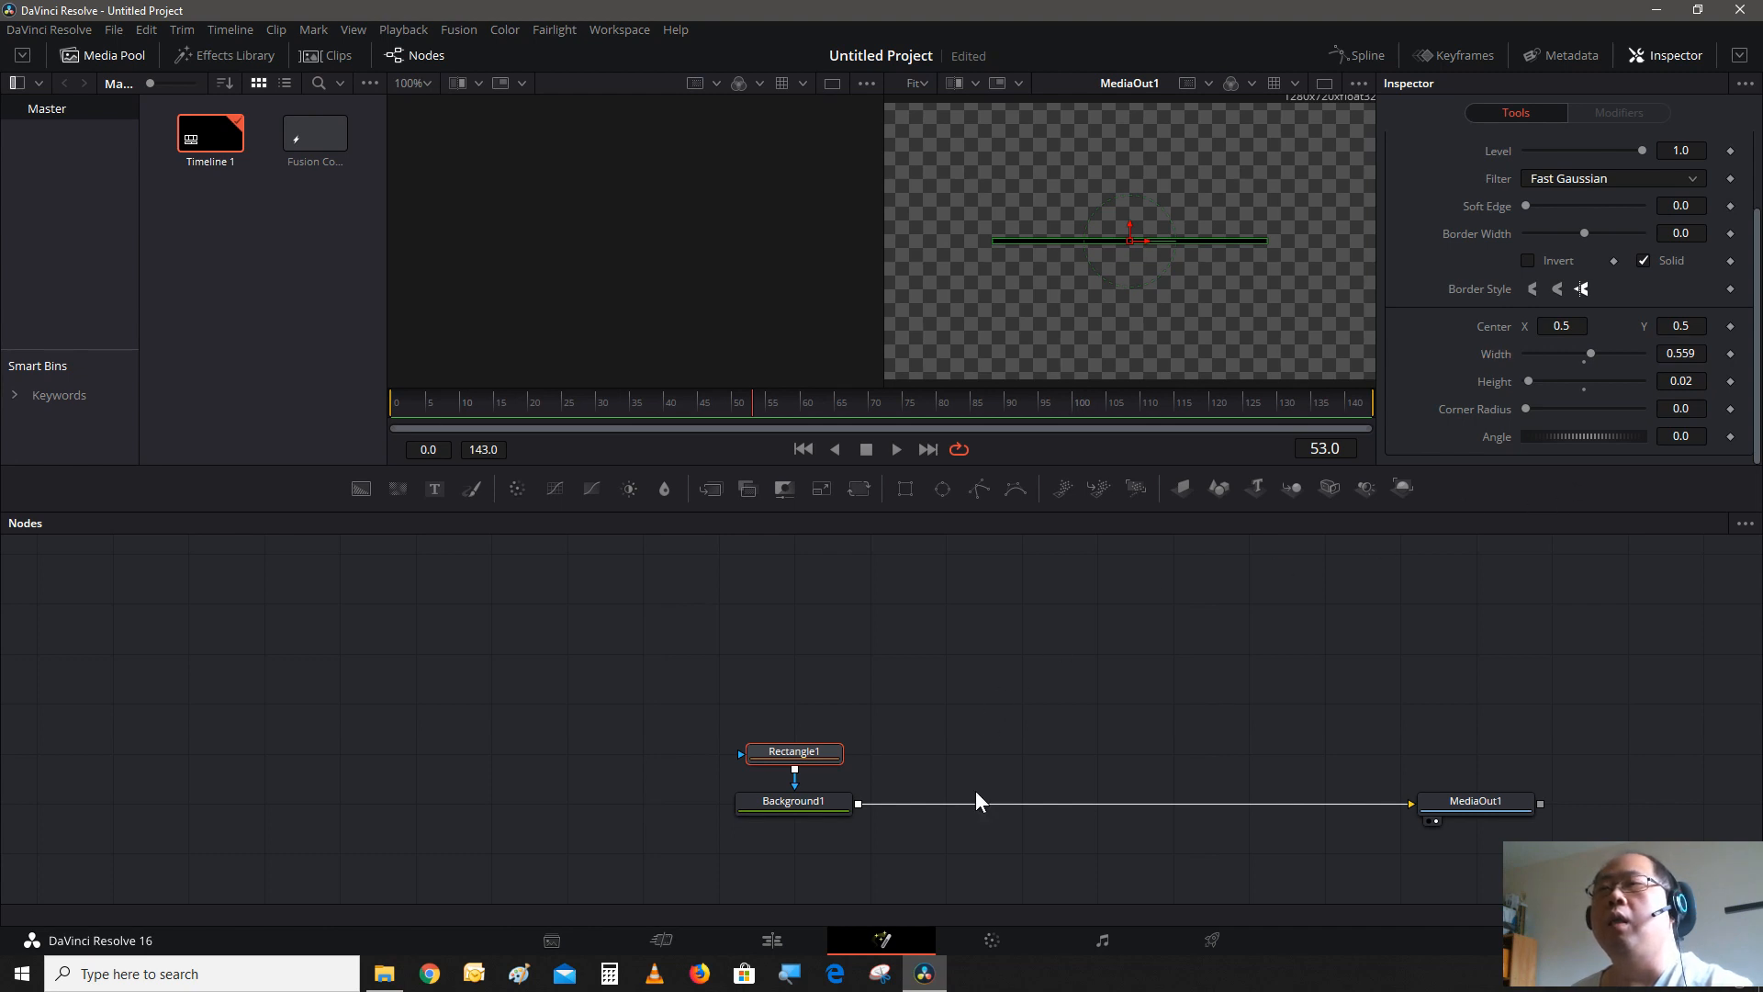
- Make the bar red, set Rectangle1's Soft Edge to 0.01, and return to frame 0
click(799, 798)
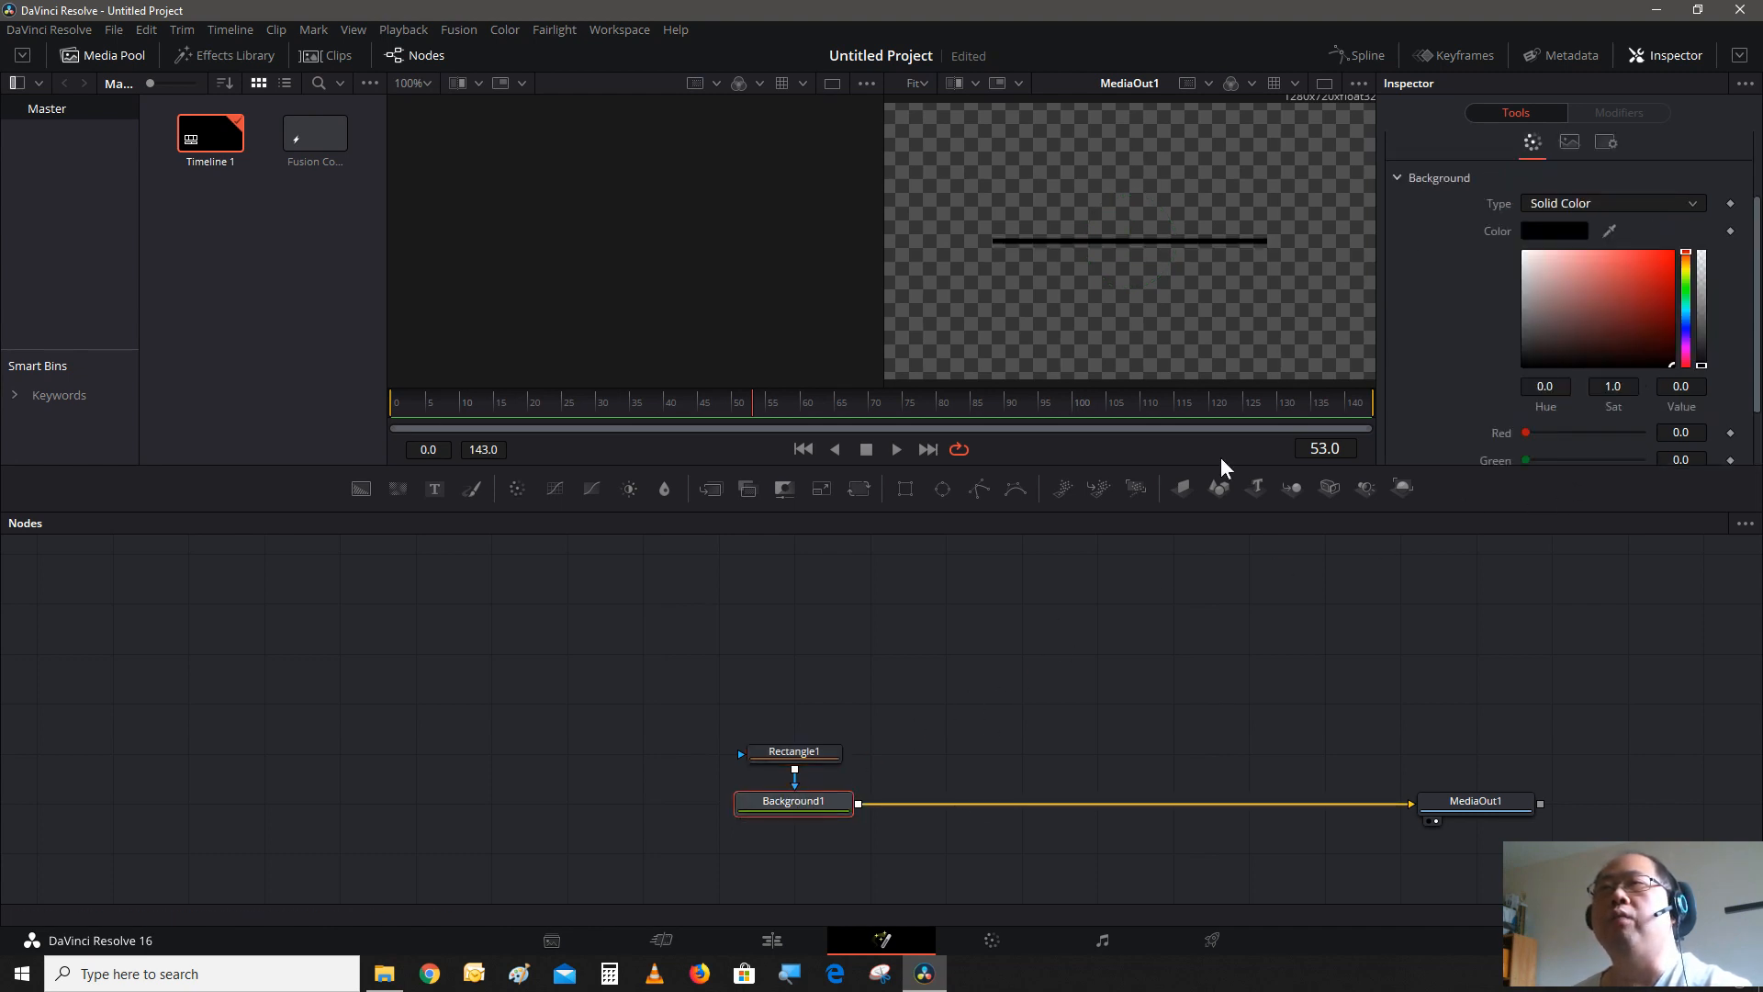
drag(1669, 336, 1674, 250)
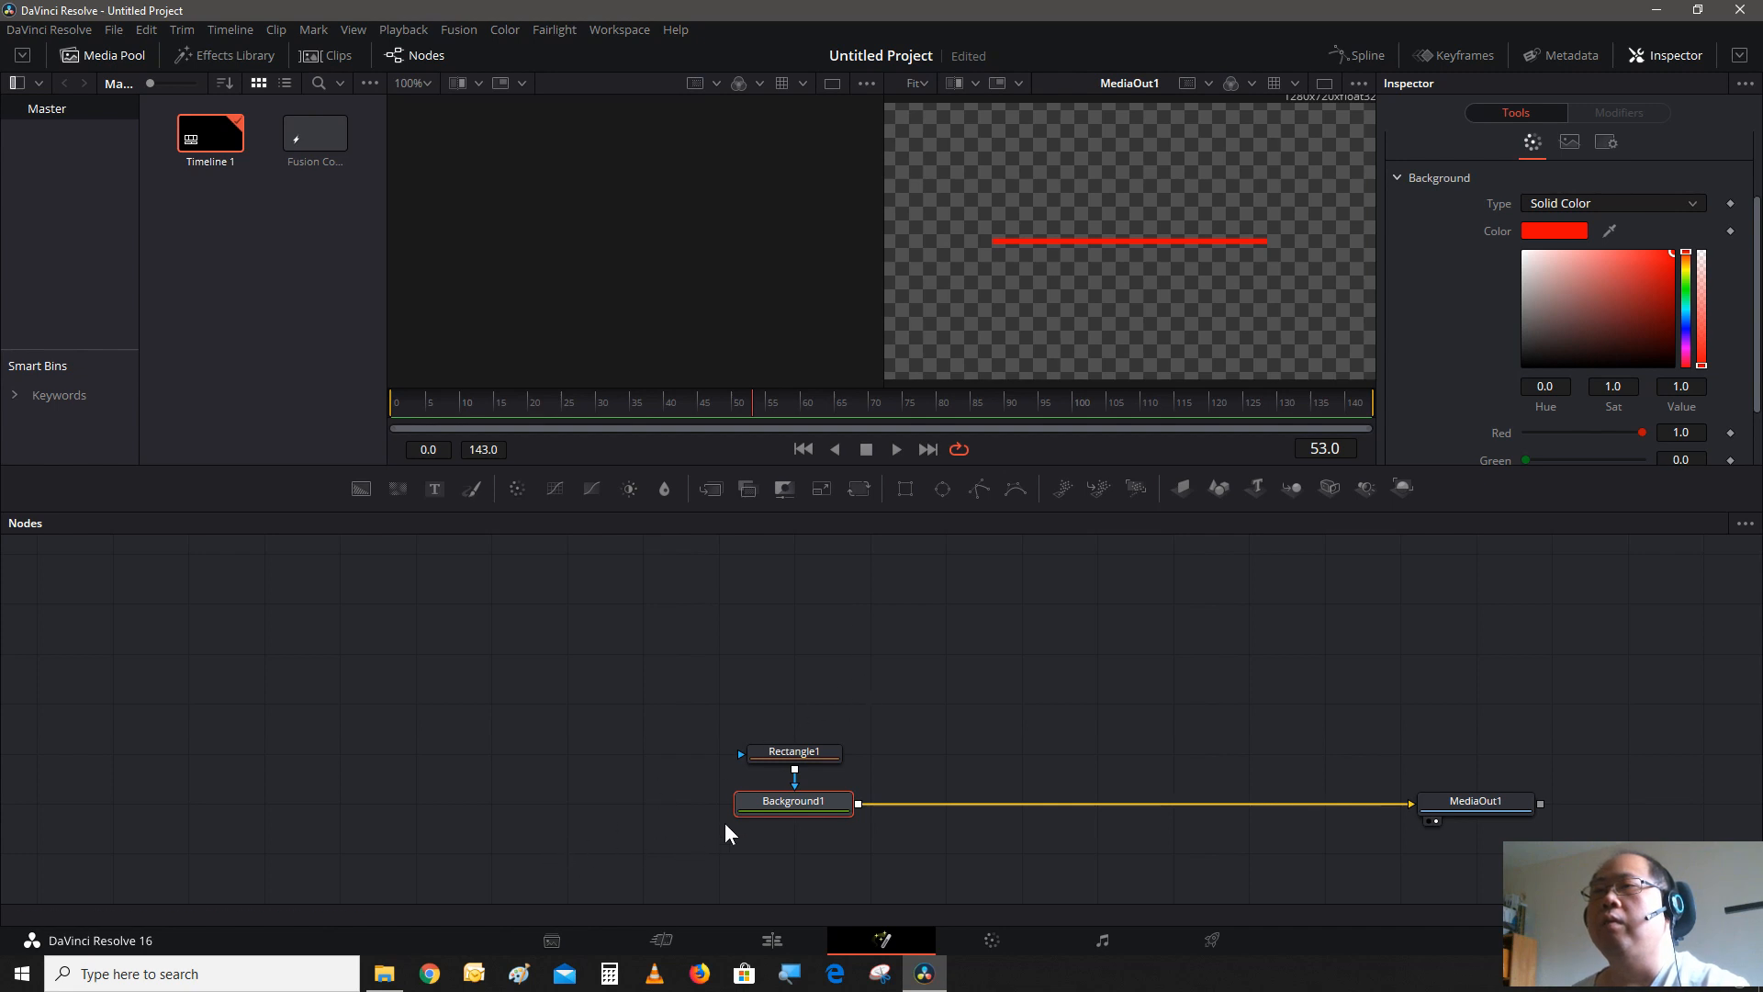
click(767, 762)
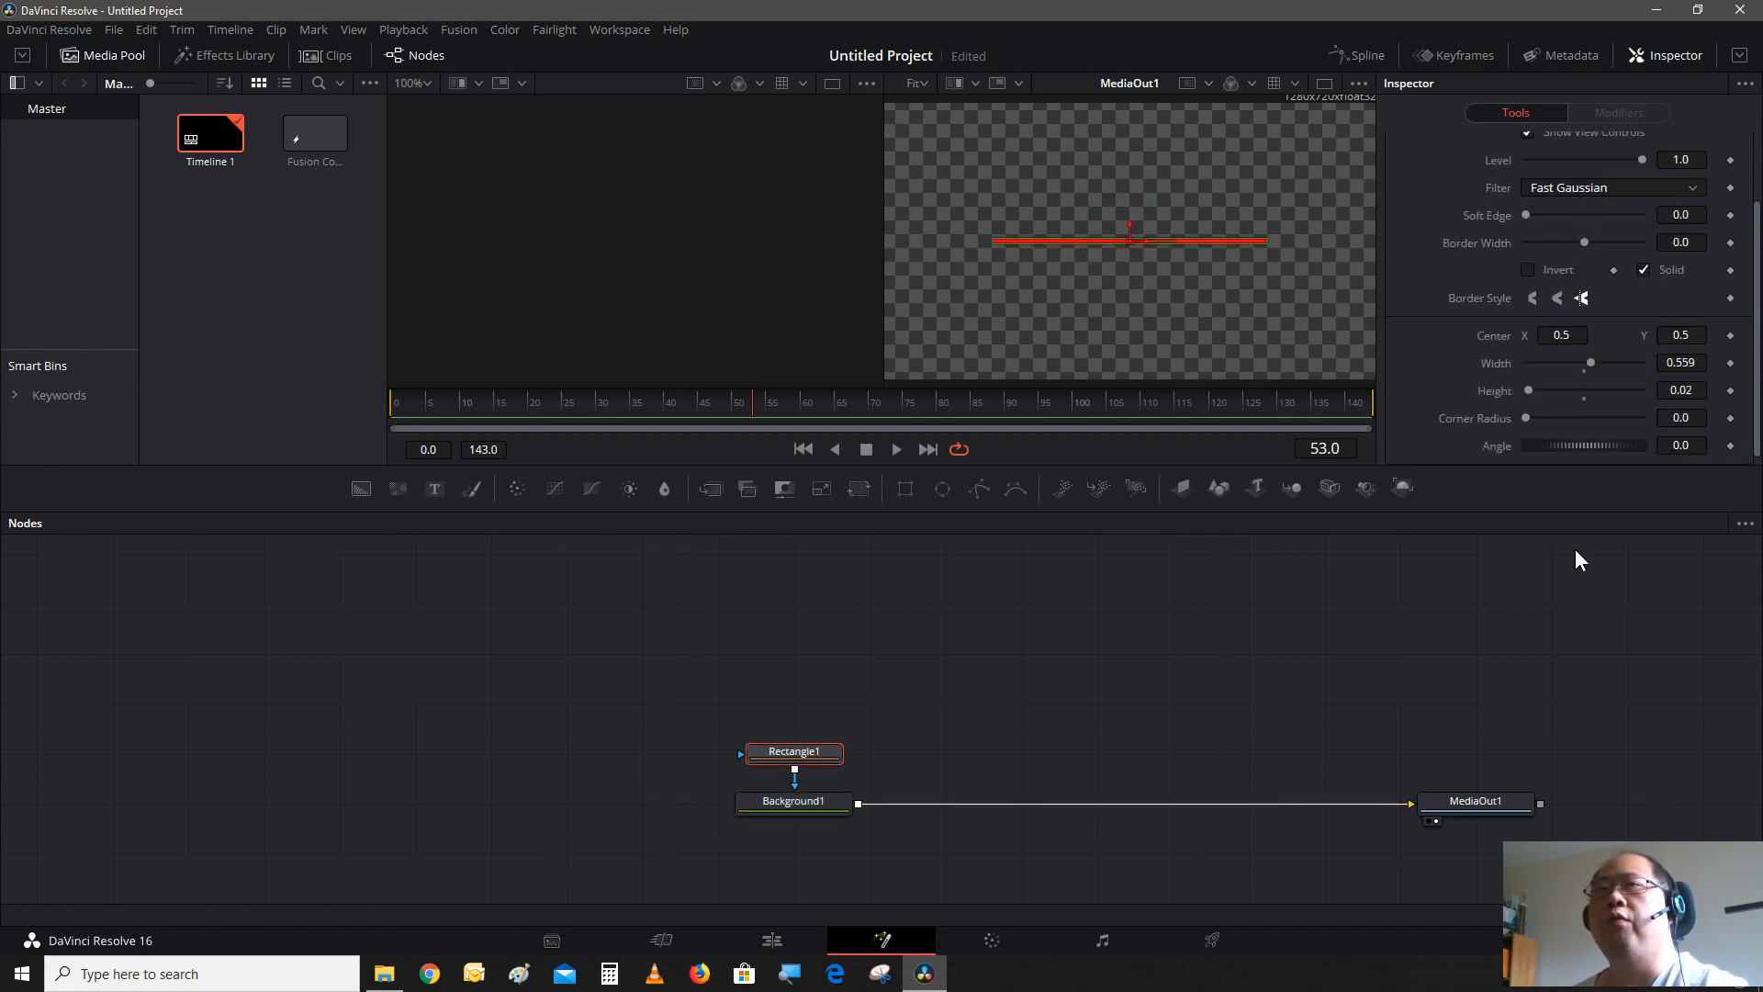
click(1698, 217)
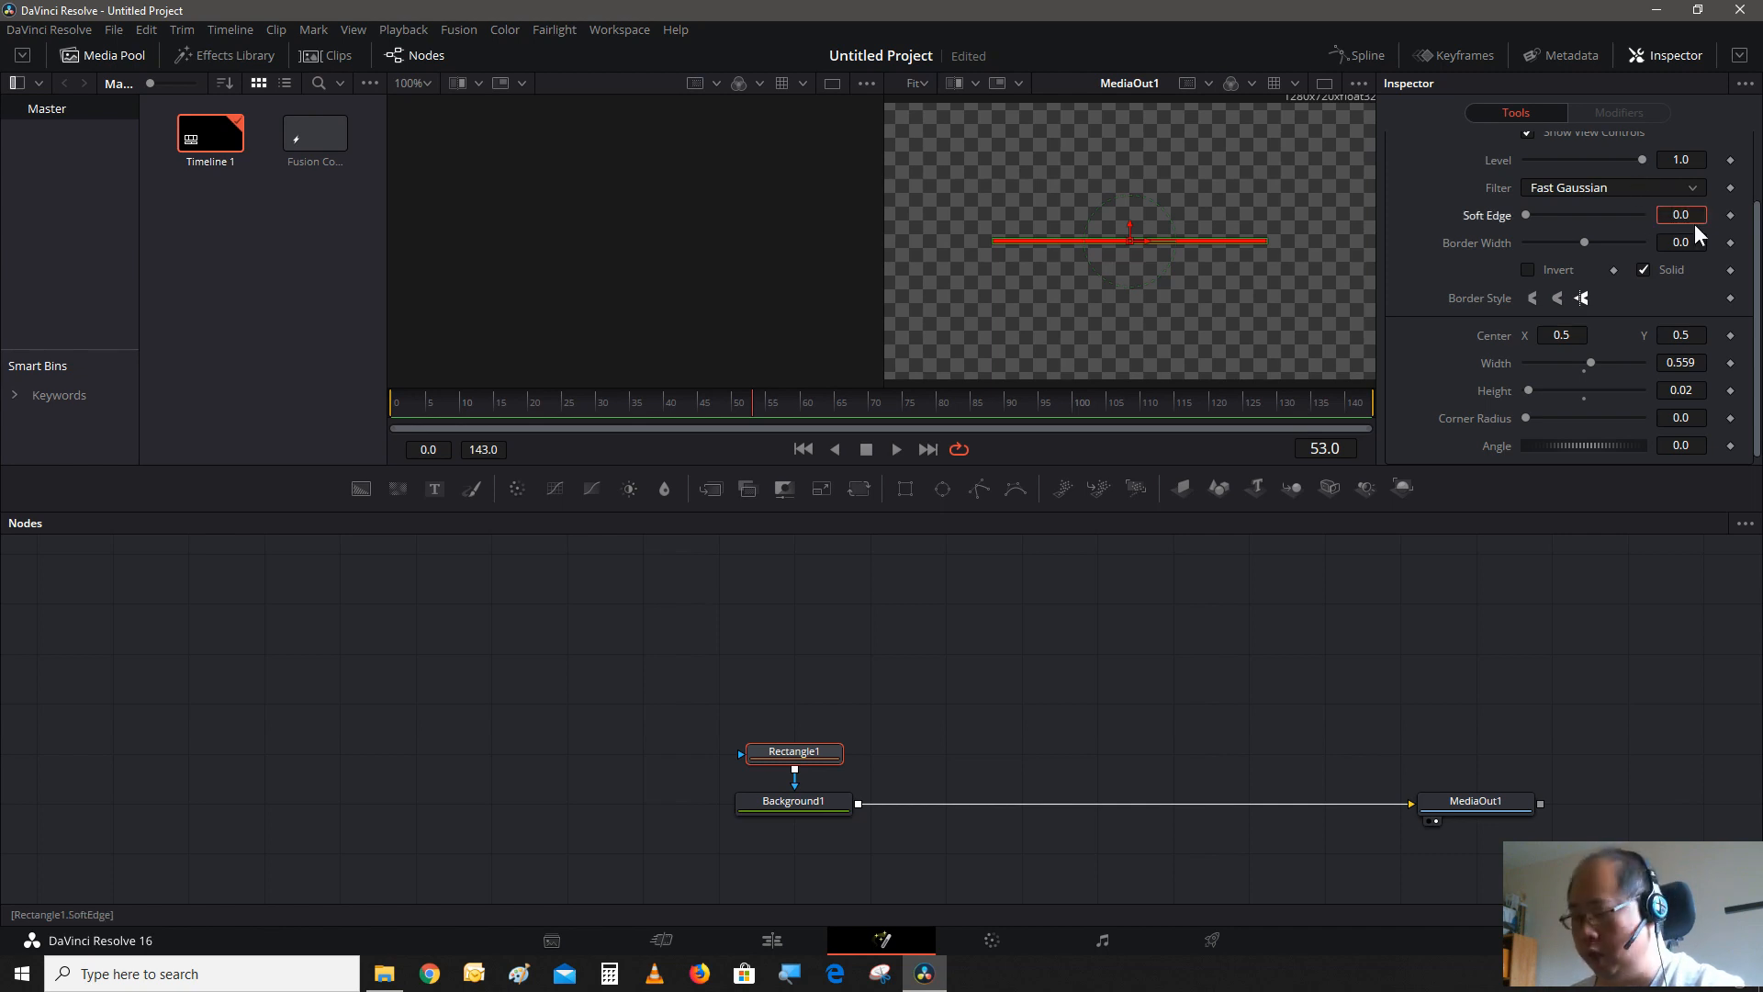
text(1)
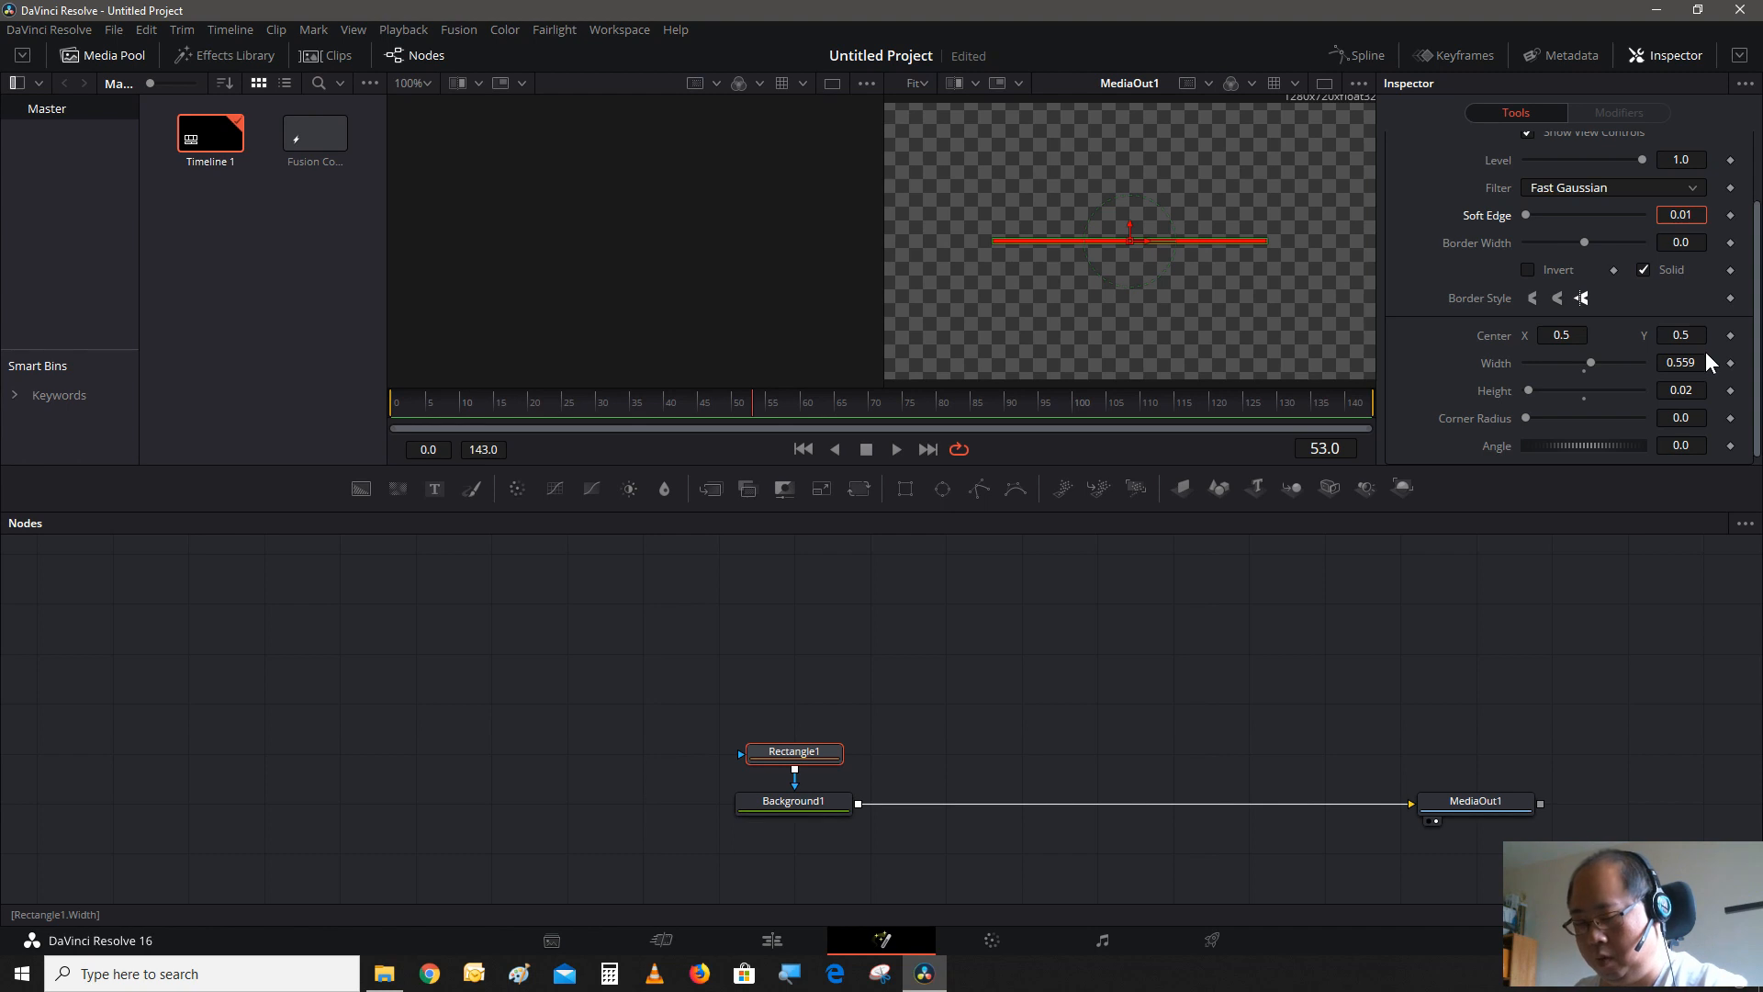
click(1413, 361)
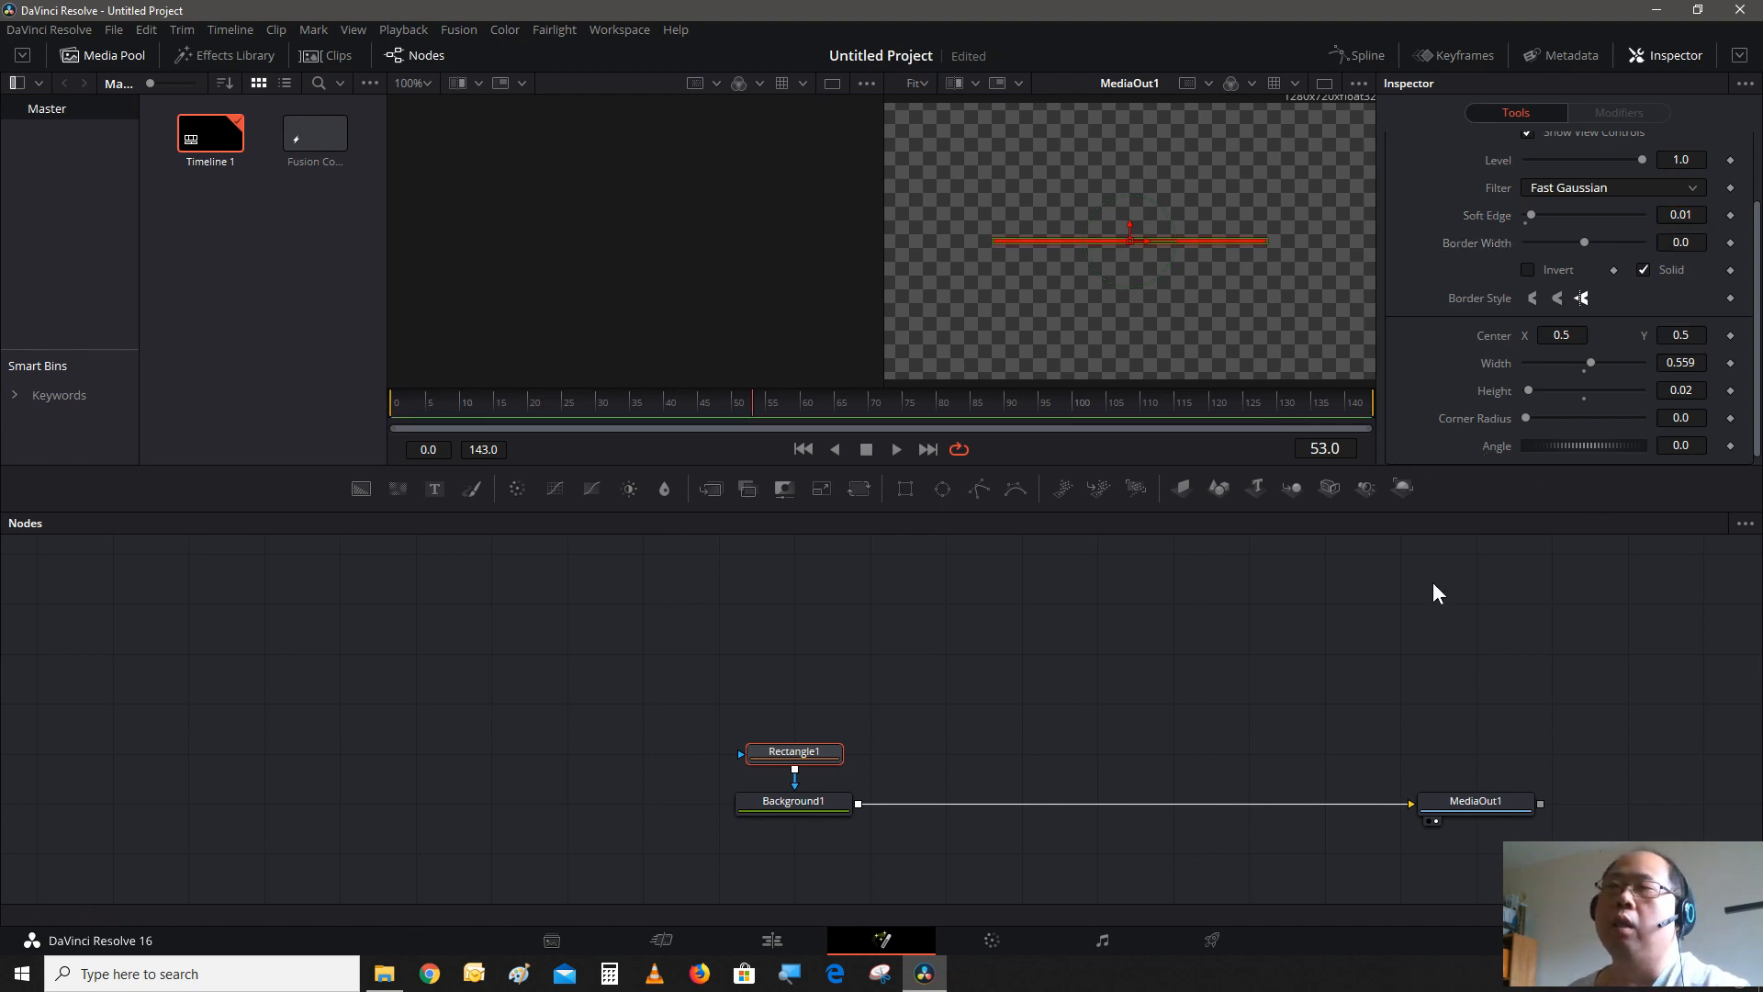
click(400, 405)
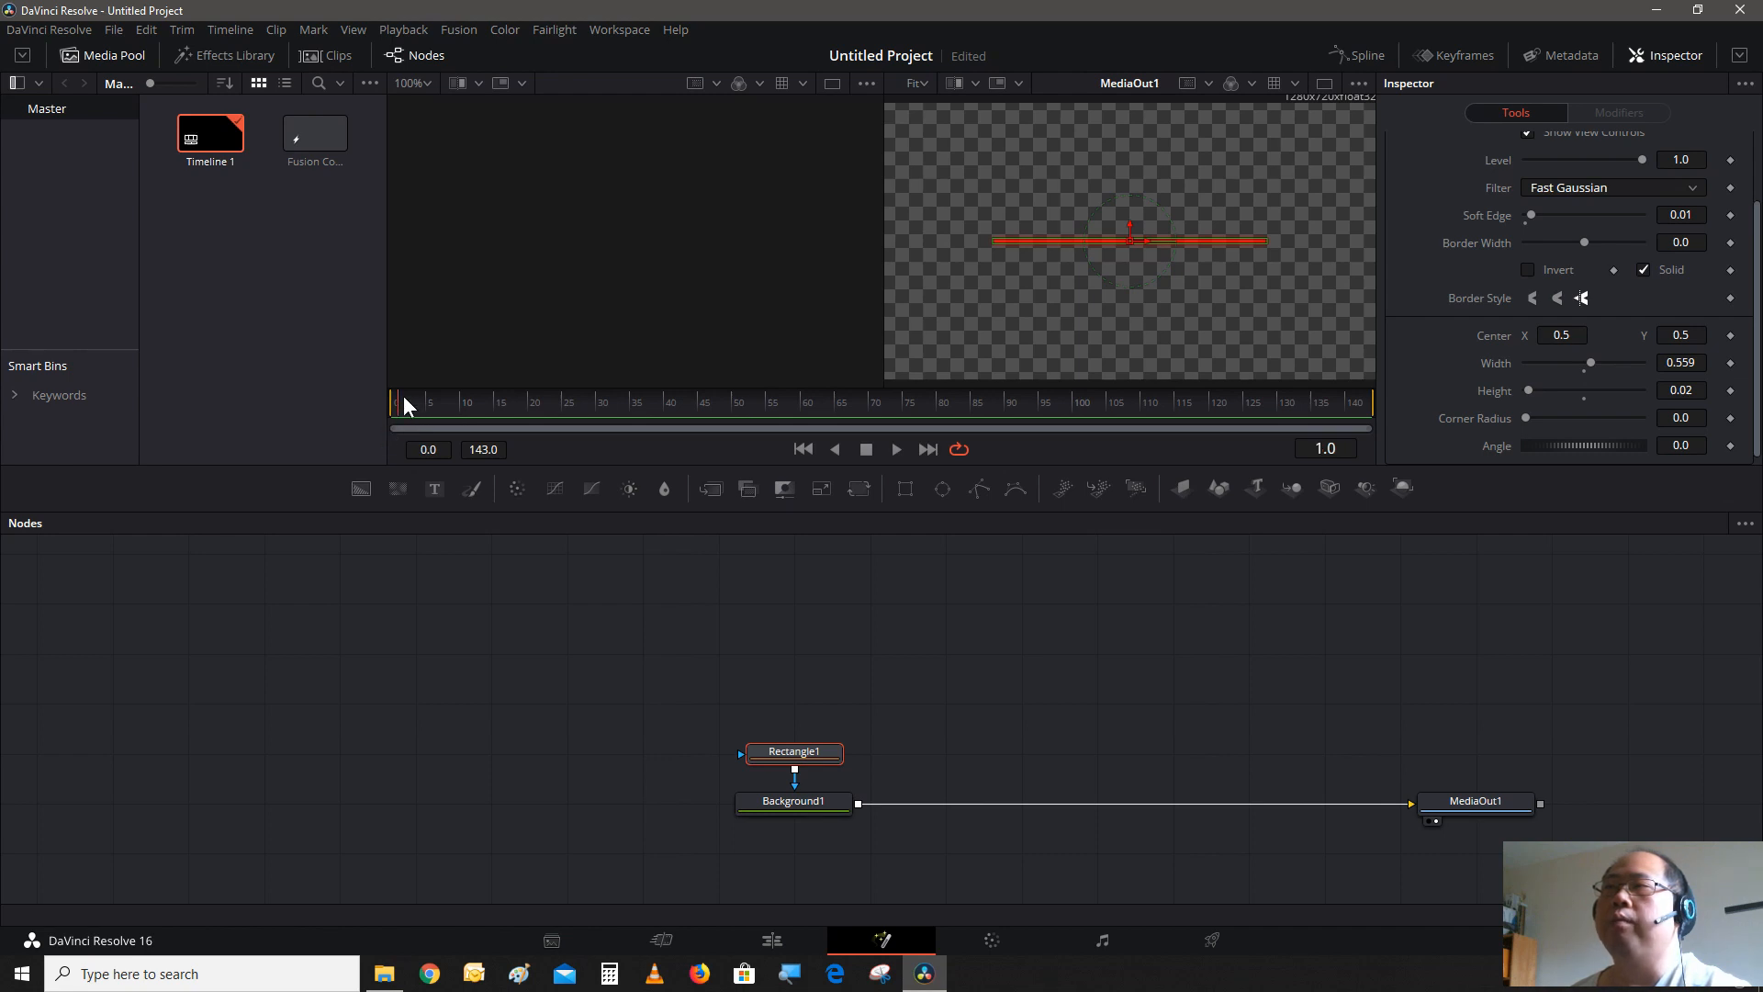
click(396, 405)
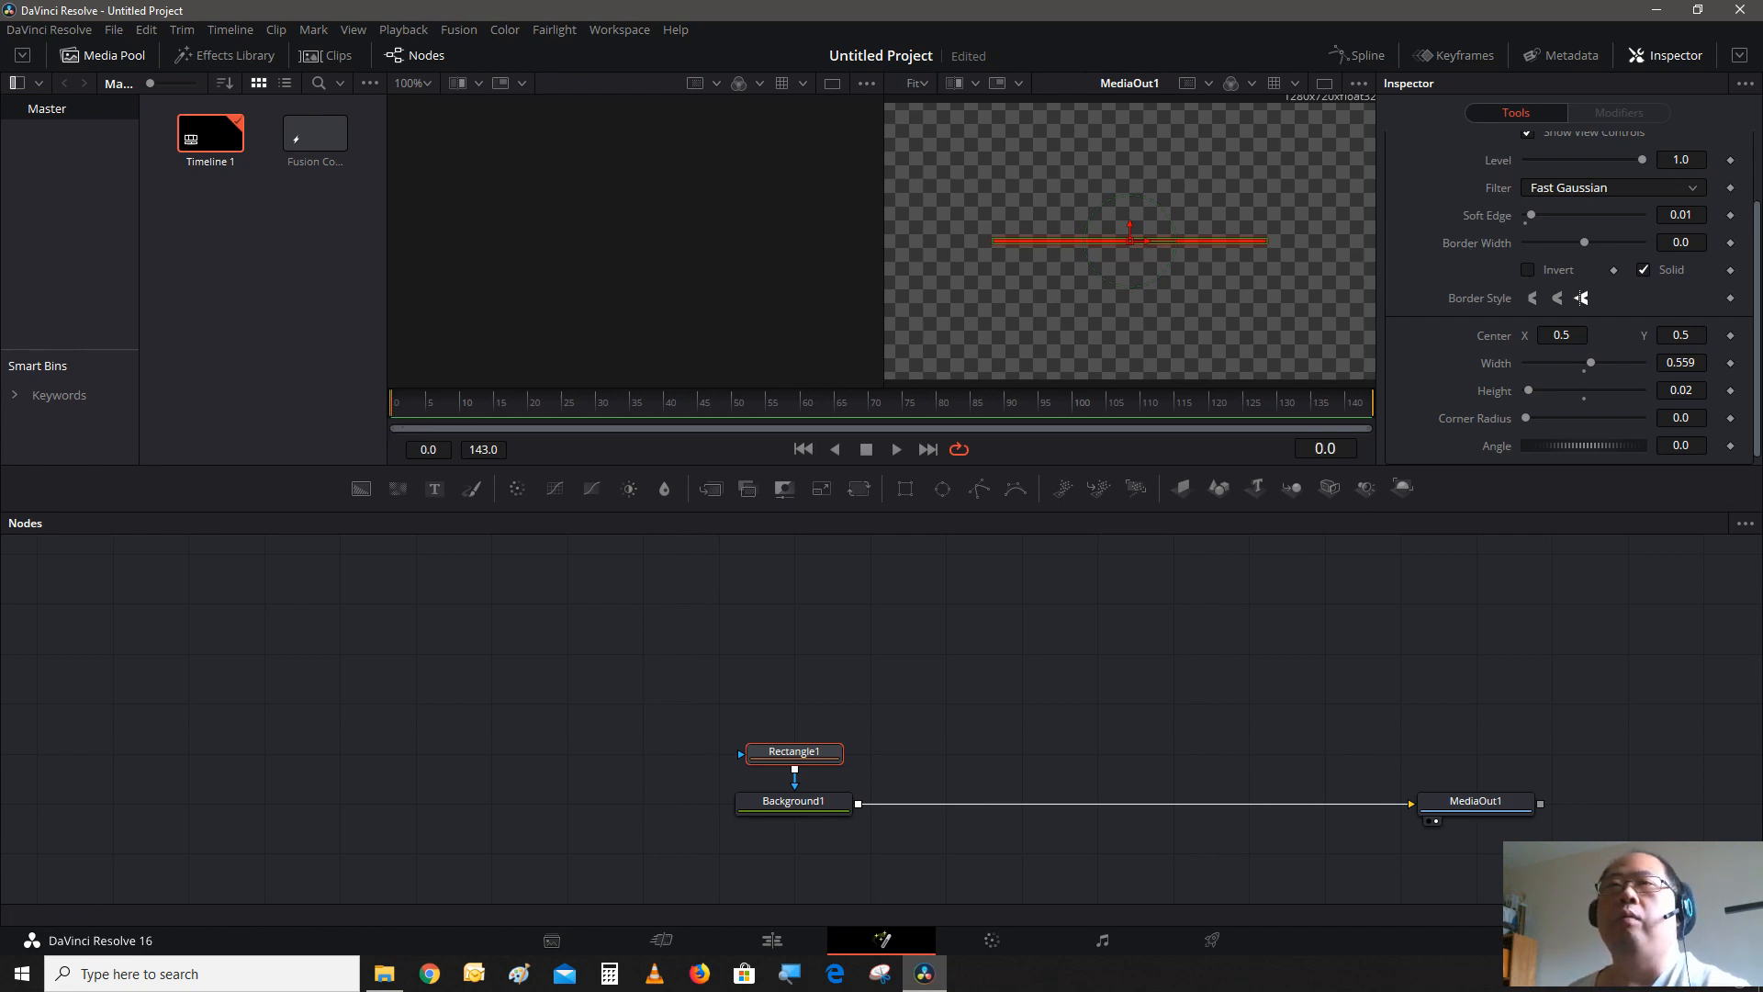
- Keyframe the bar's Center starting off the left edge, reaching Center X 0.5 at frame 30
click(1730, 337)
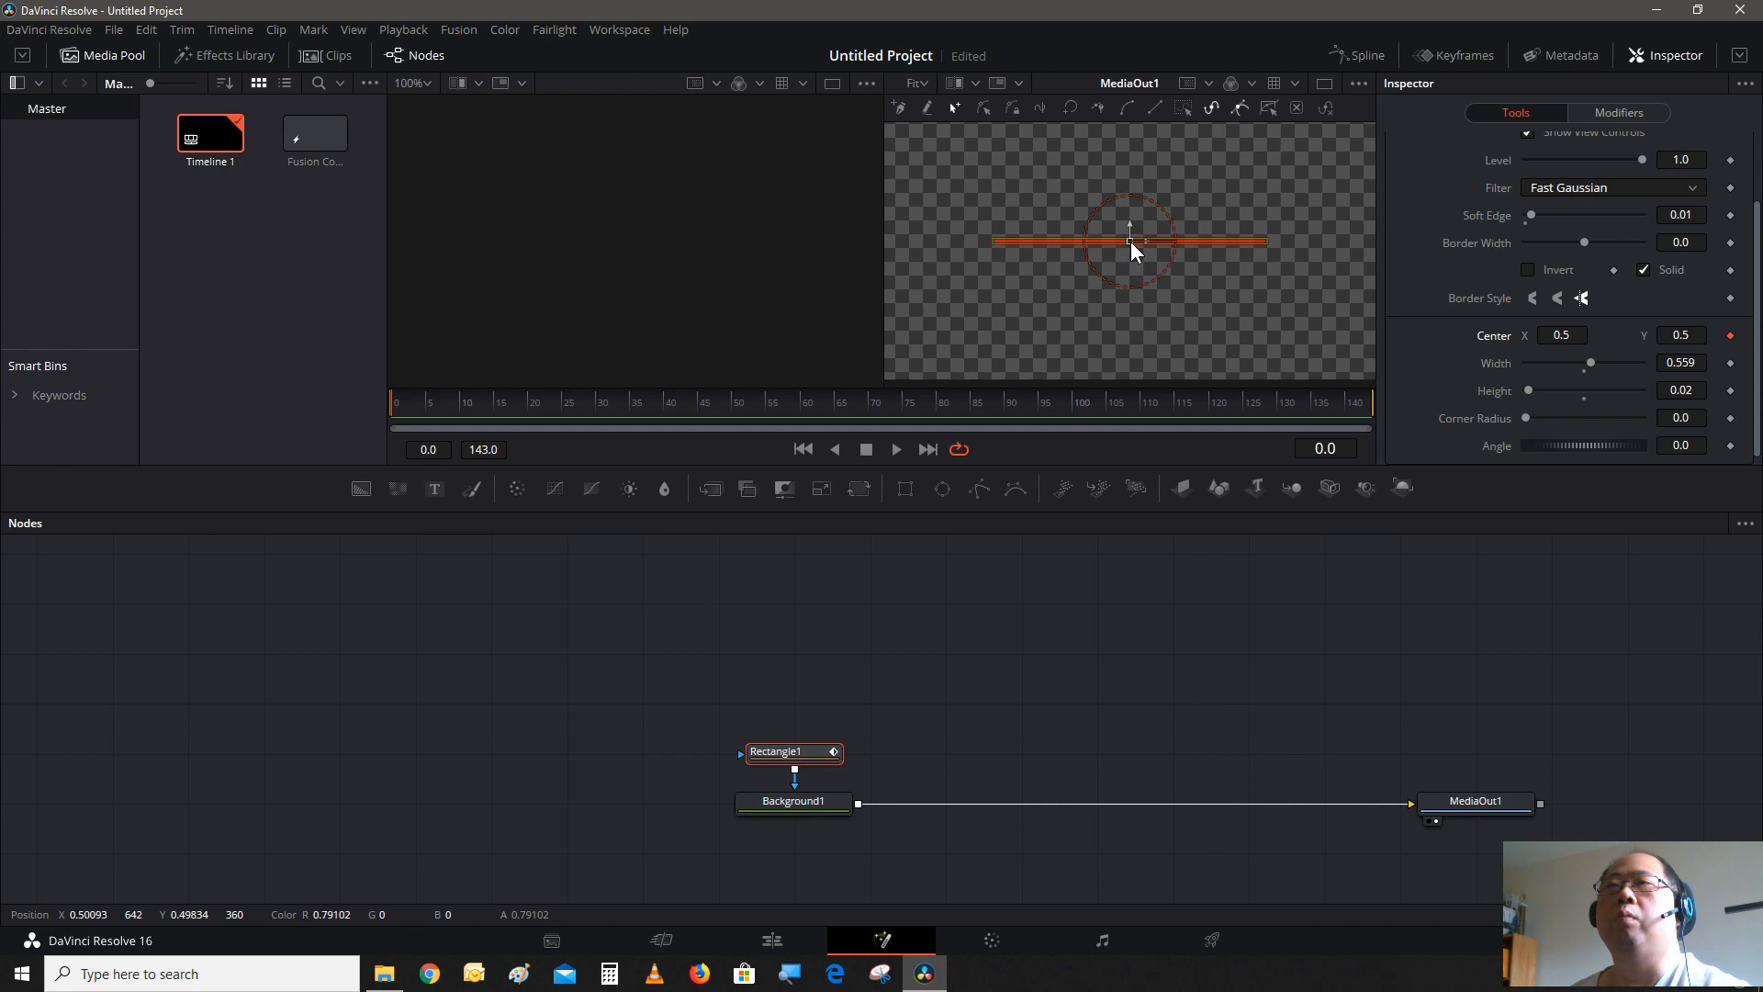
drag(1136, 240, 732, 268)
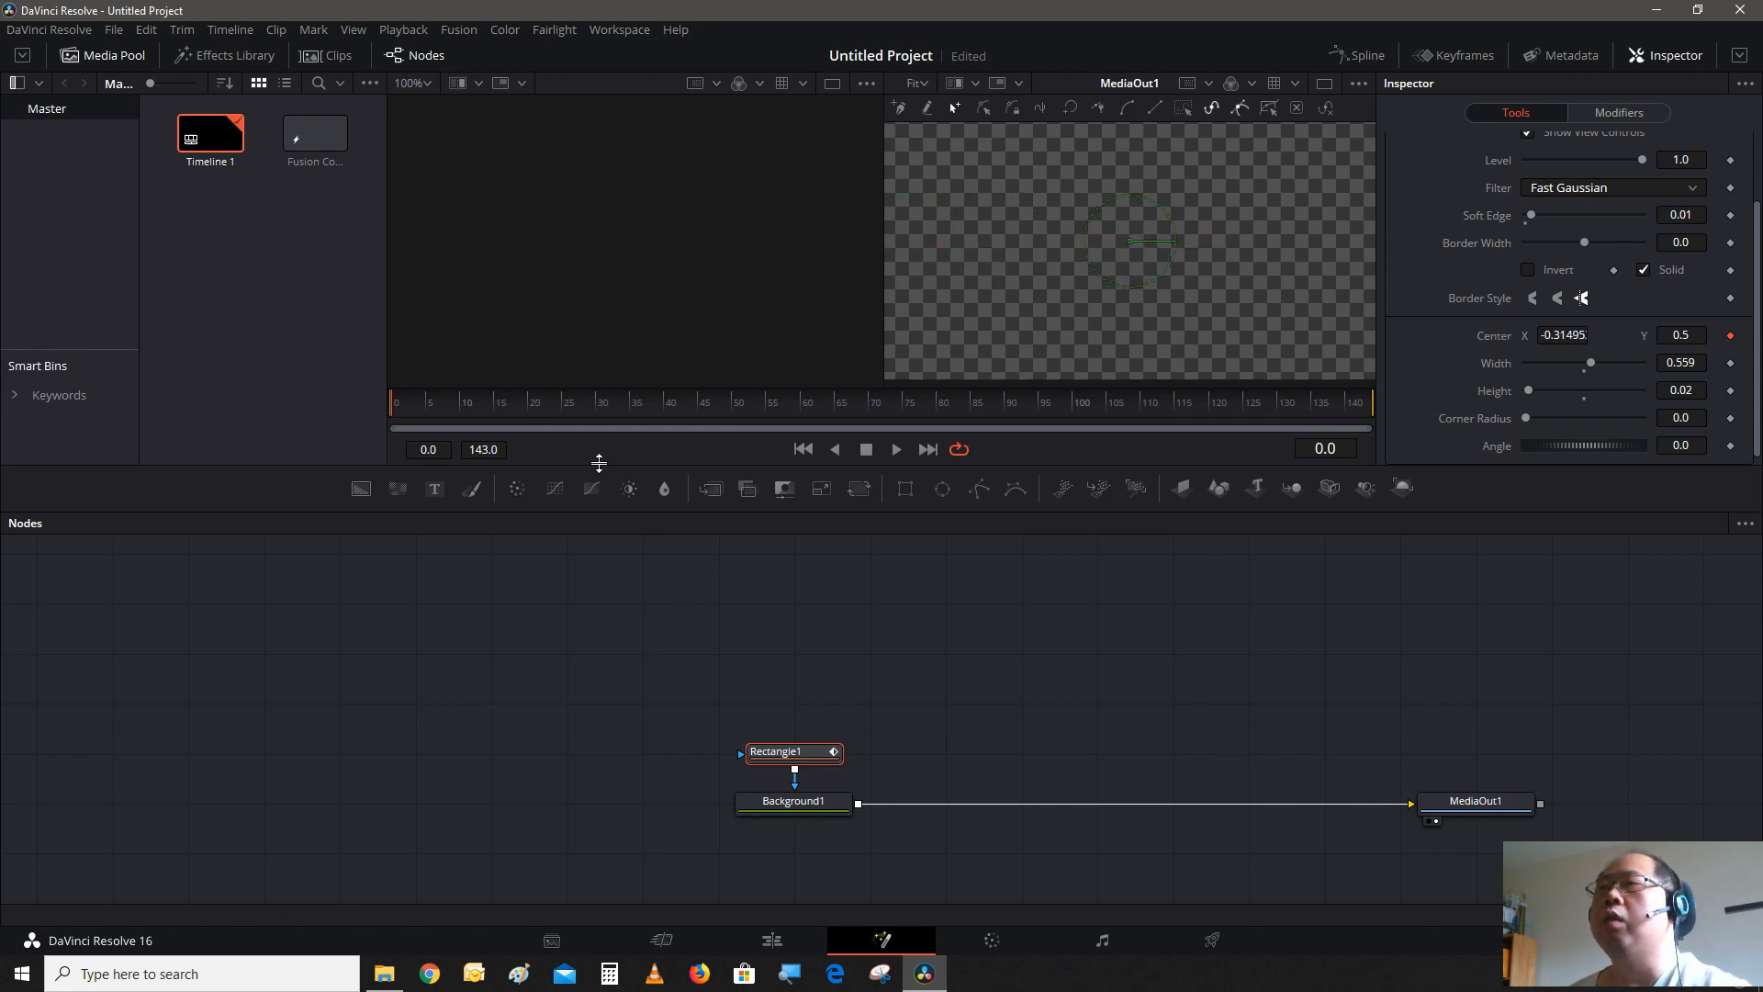
click(601, 410)
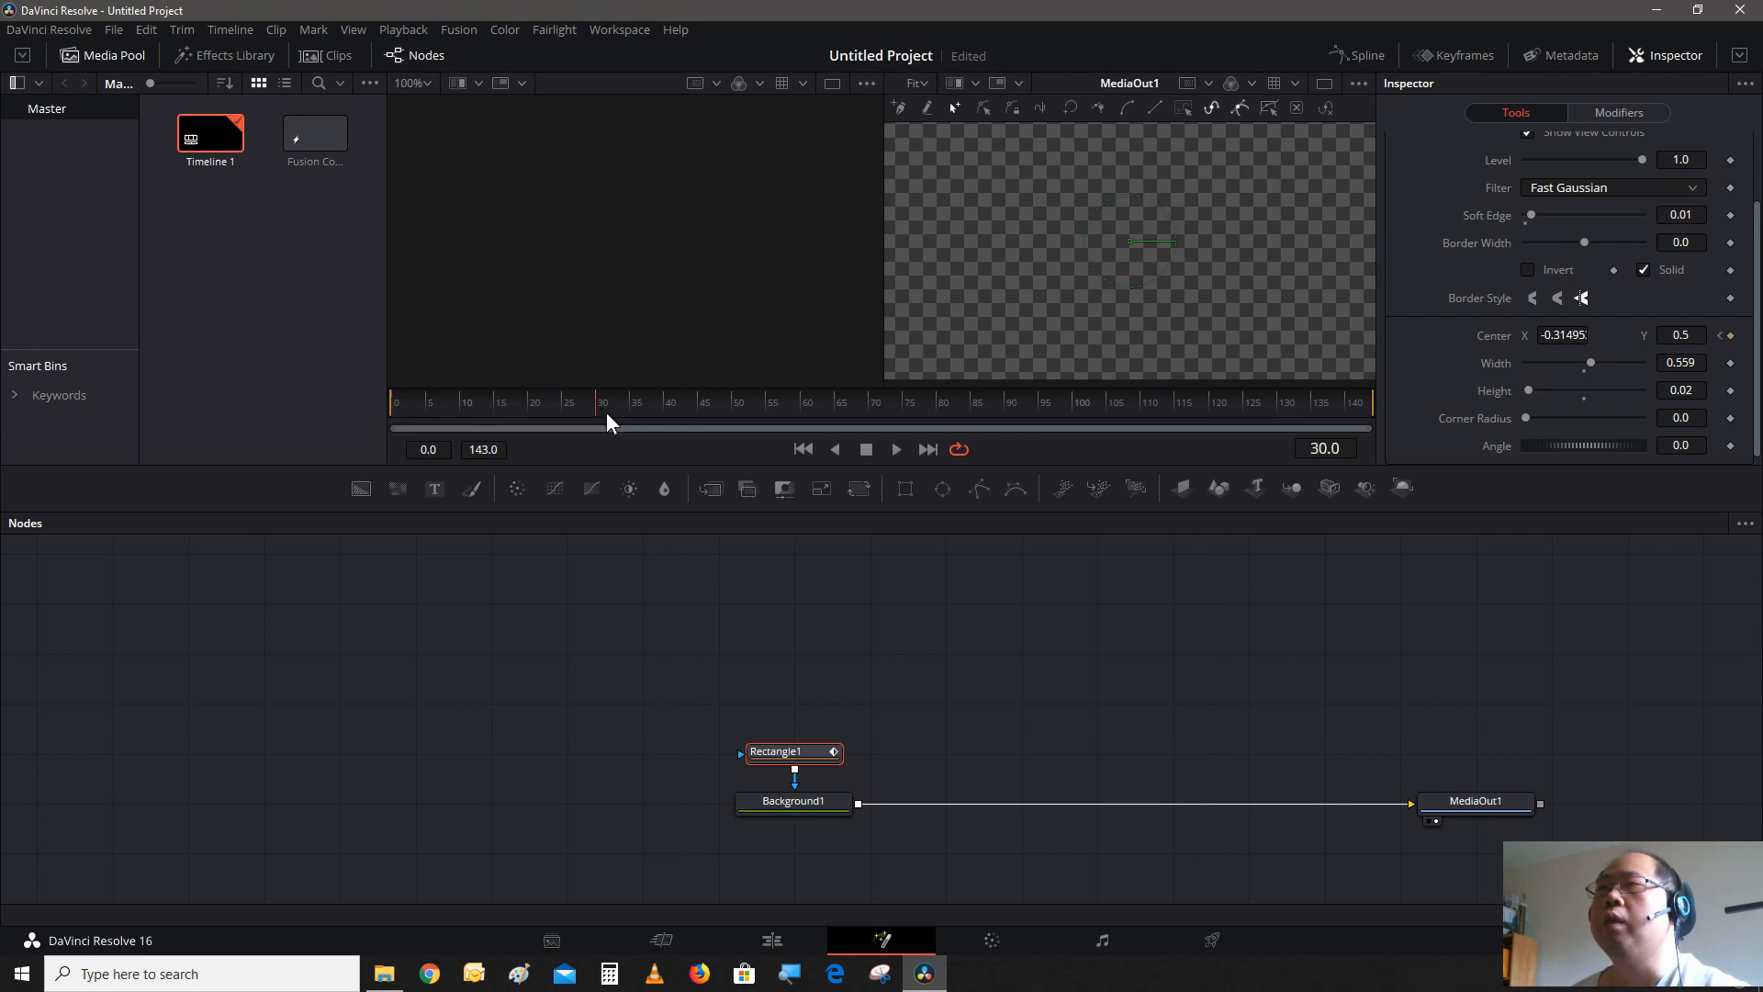
click(1563, 335)
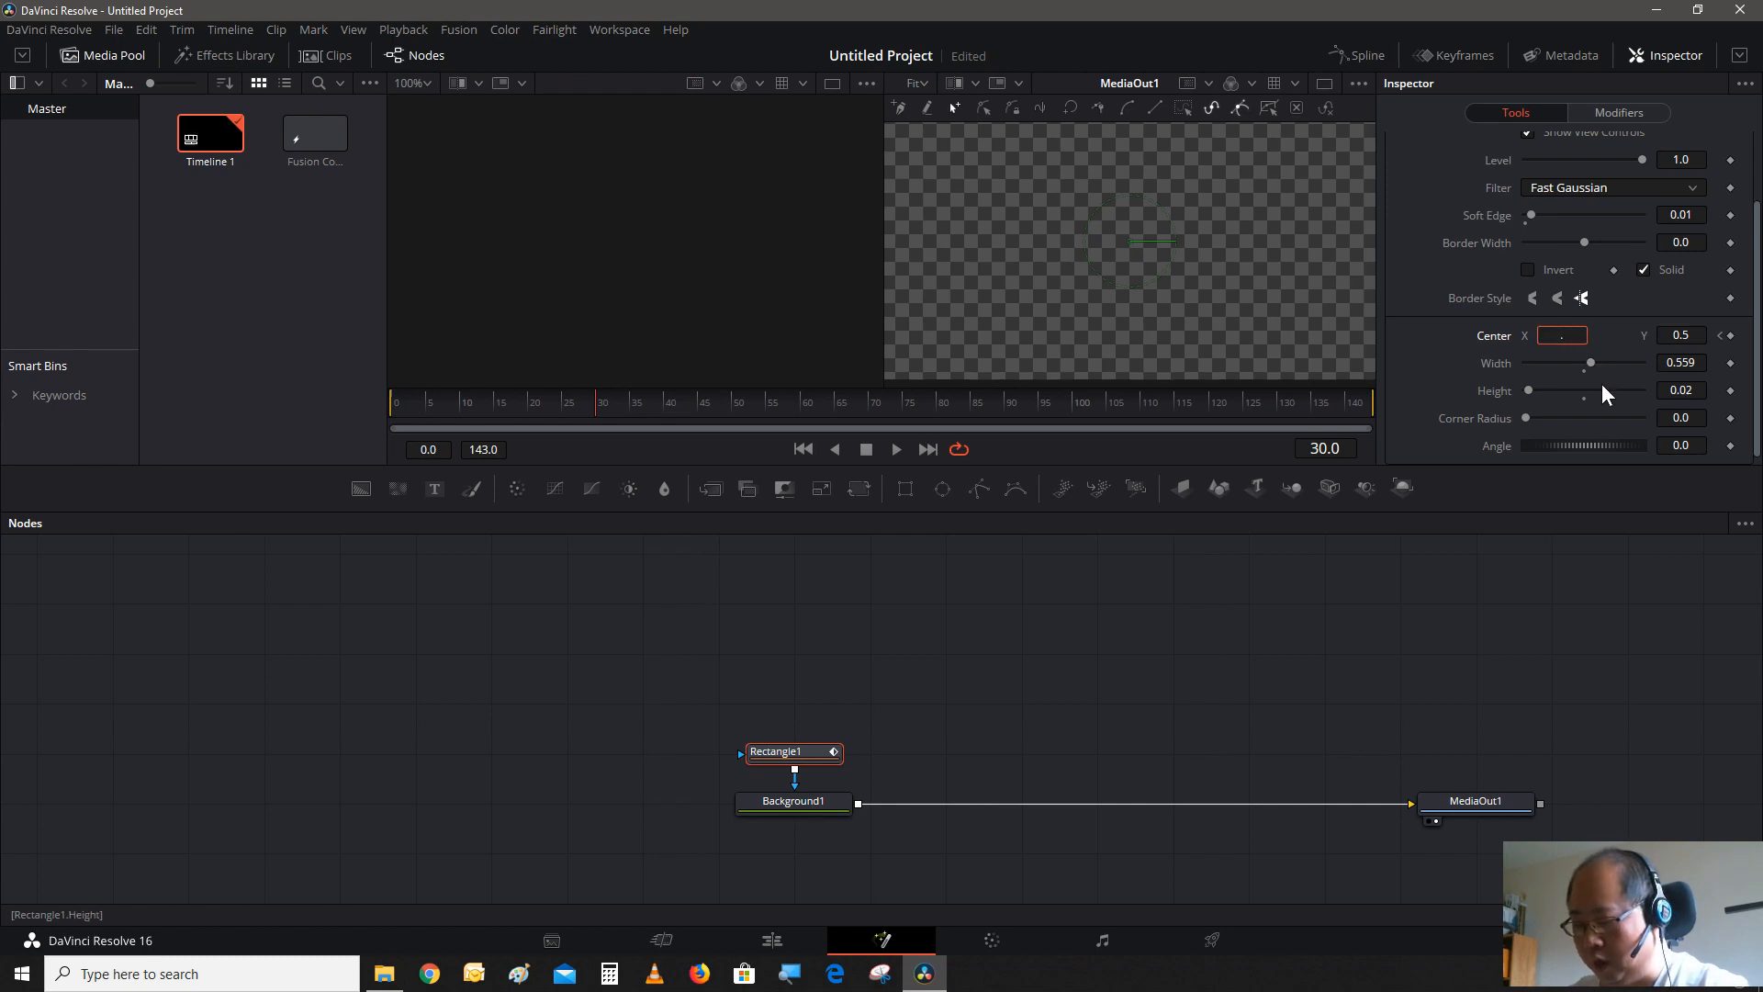
key(Return)
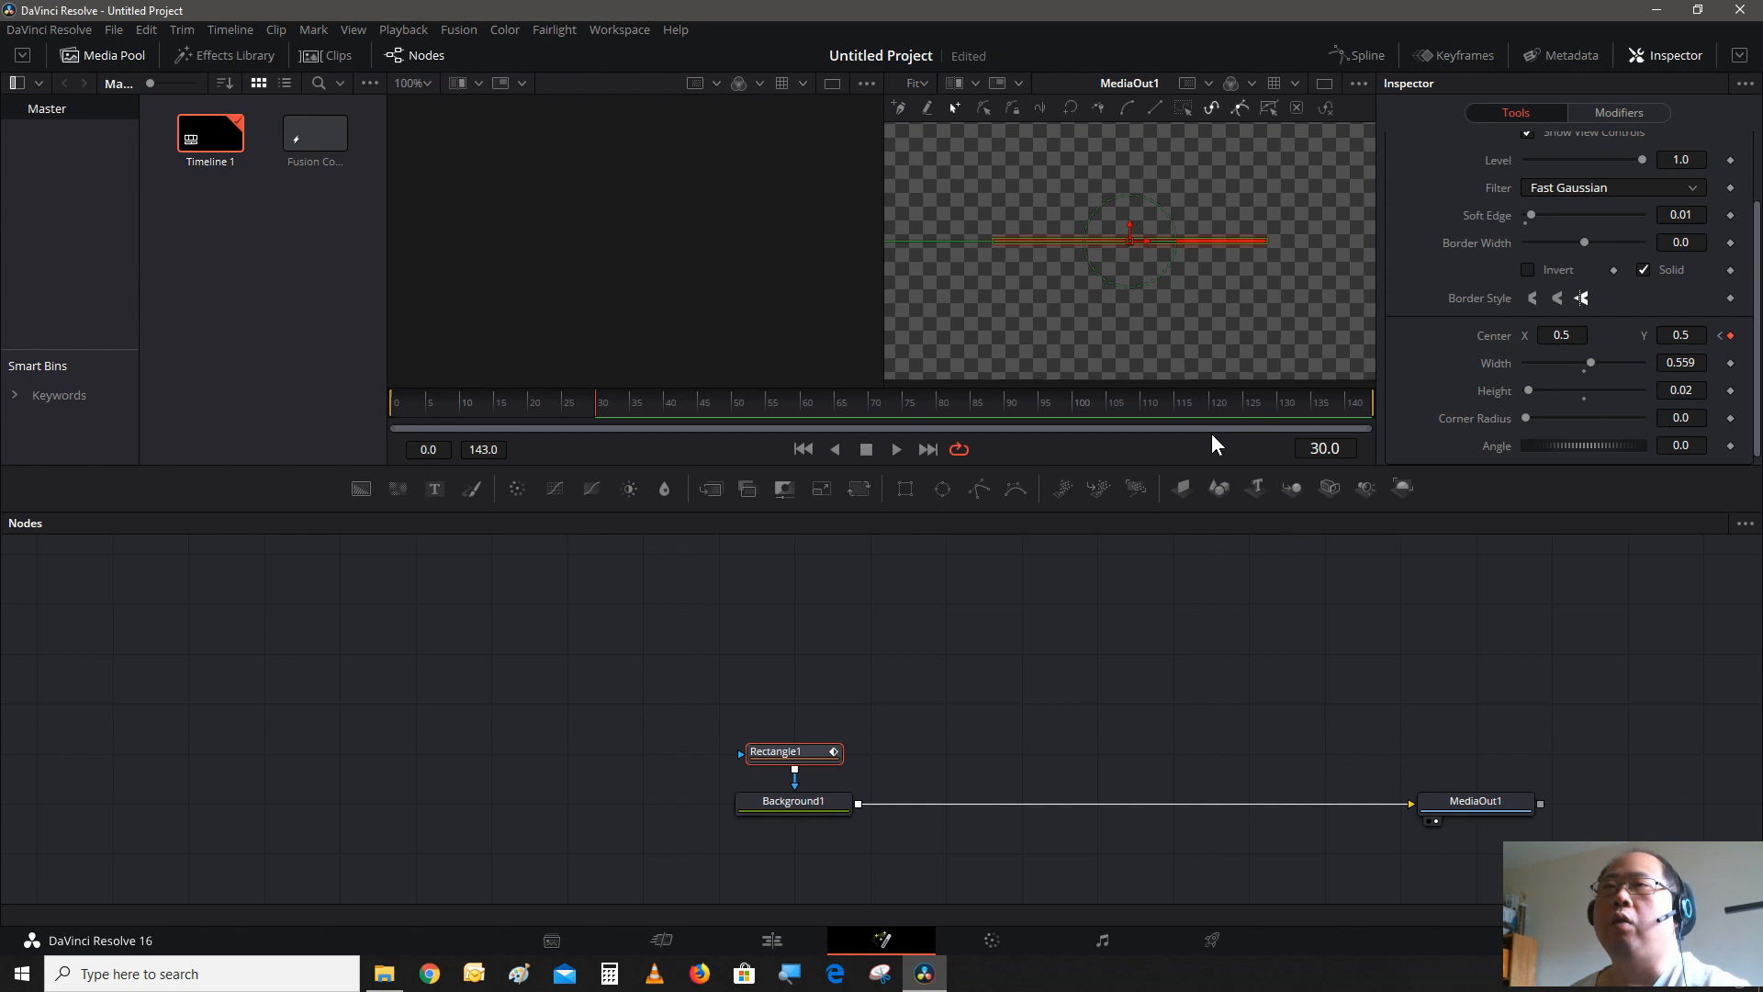
- Add a Center keyframe at frame 120, move the bar off the right edge, and preview playback
click(1209, 404)
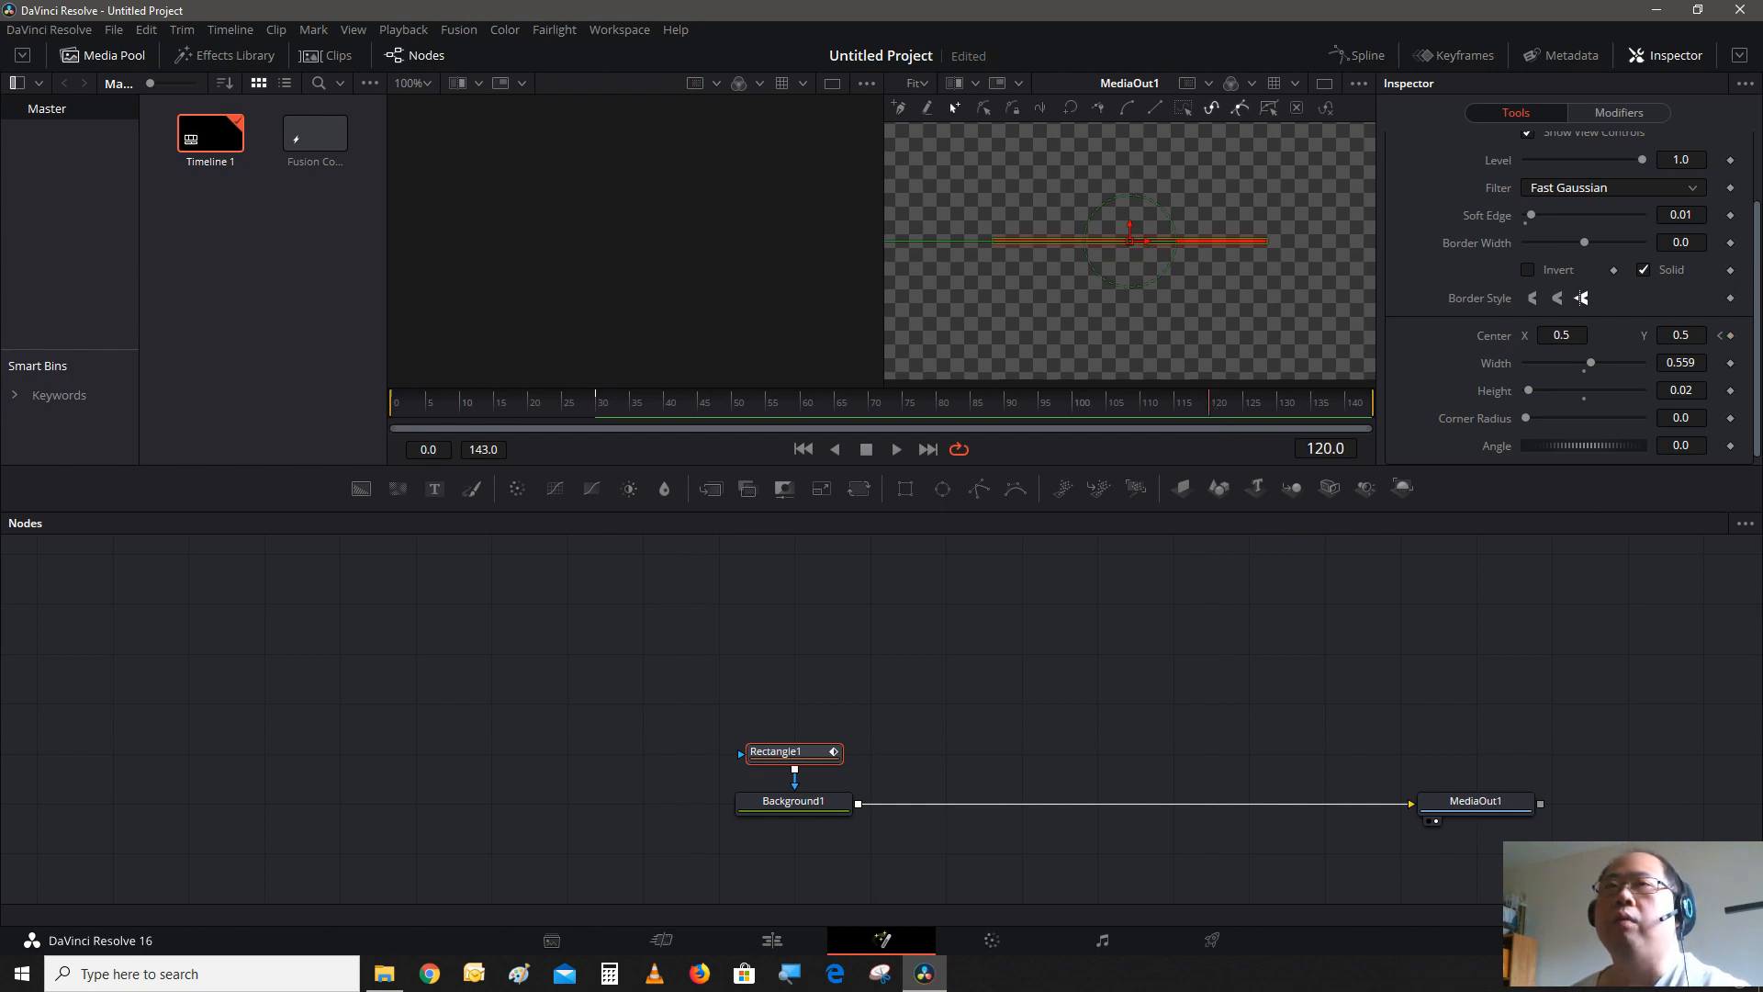
click(1731, 336)
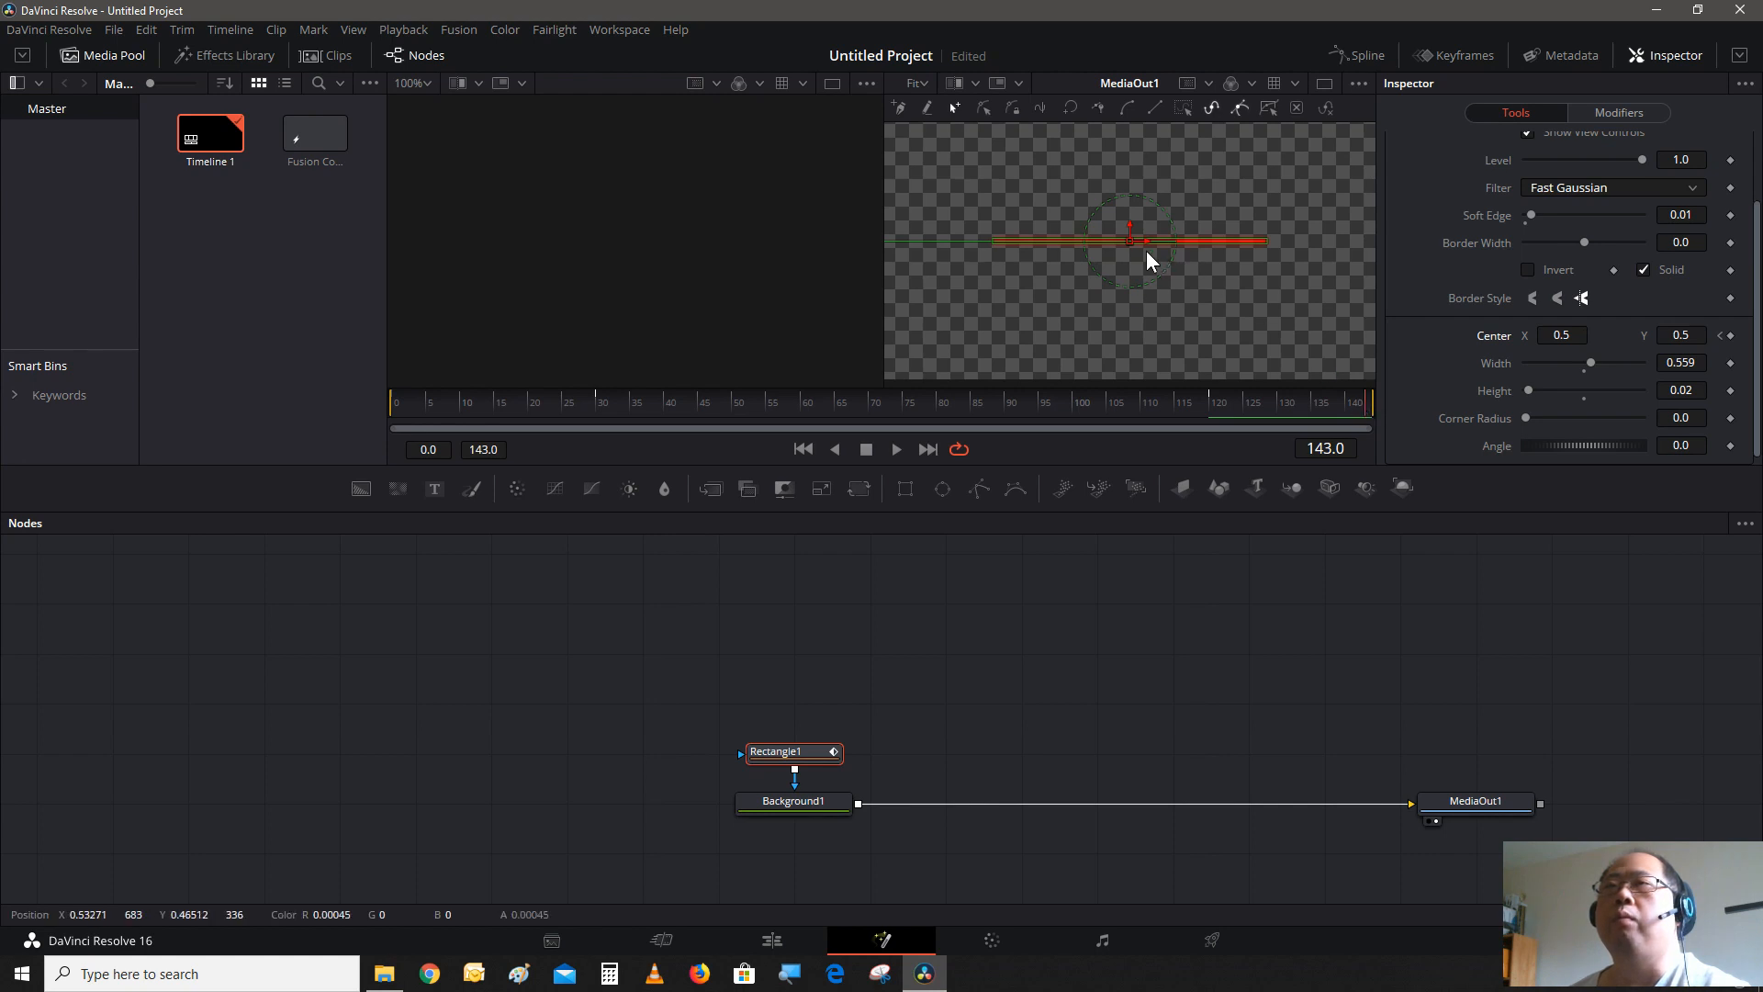
drag(1146, 246, 1562, 364)
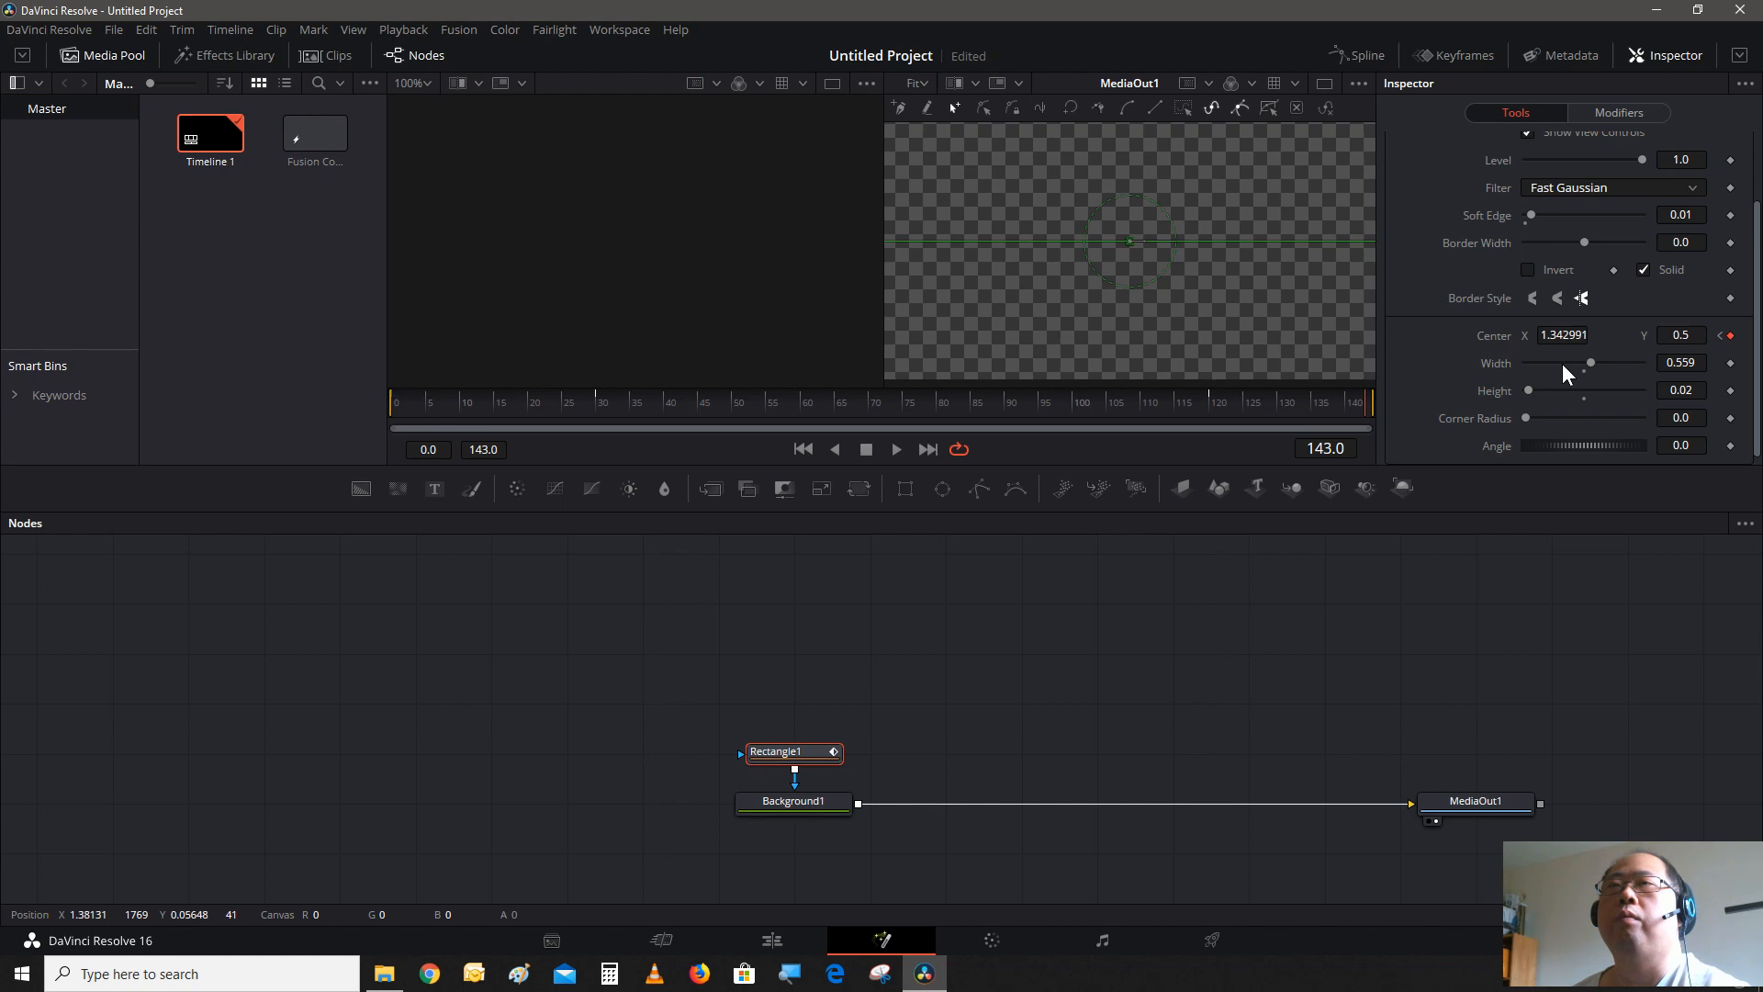
click(892, 449)
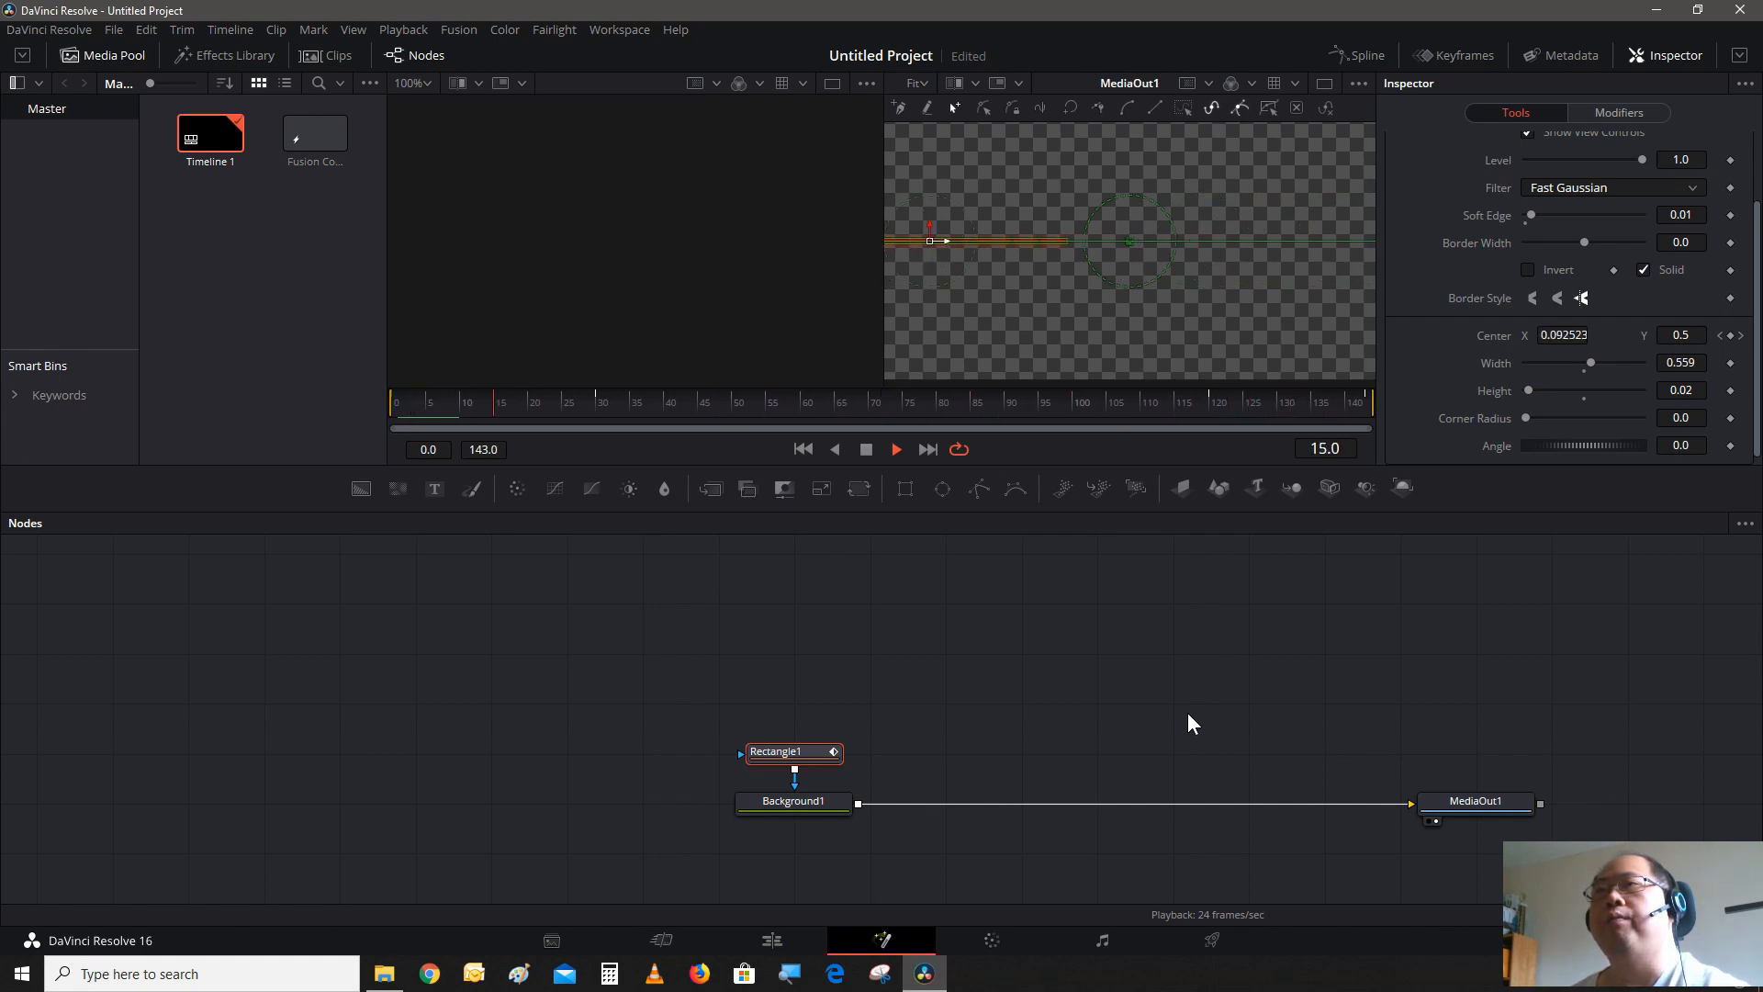
click(866, 449)
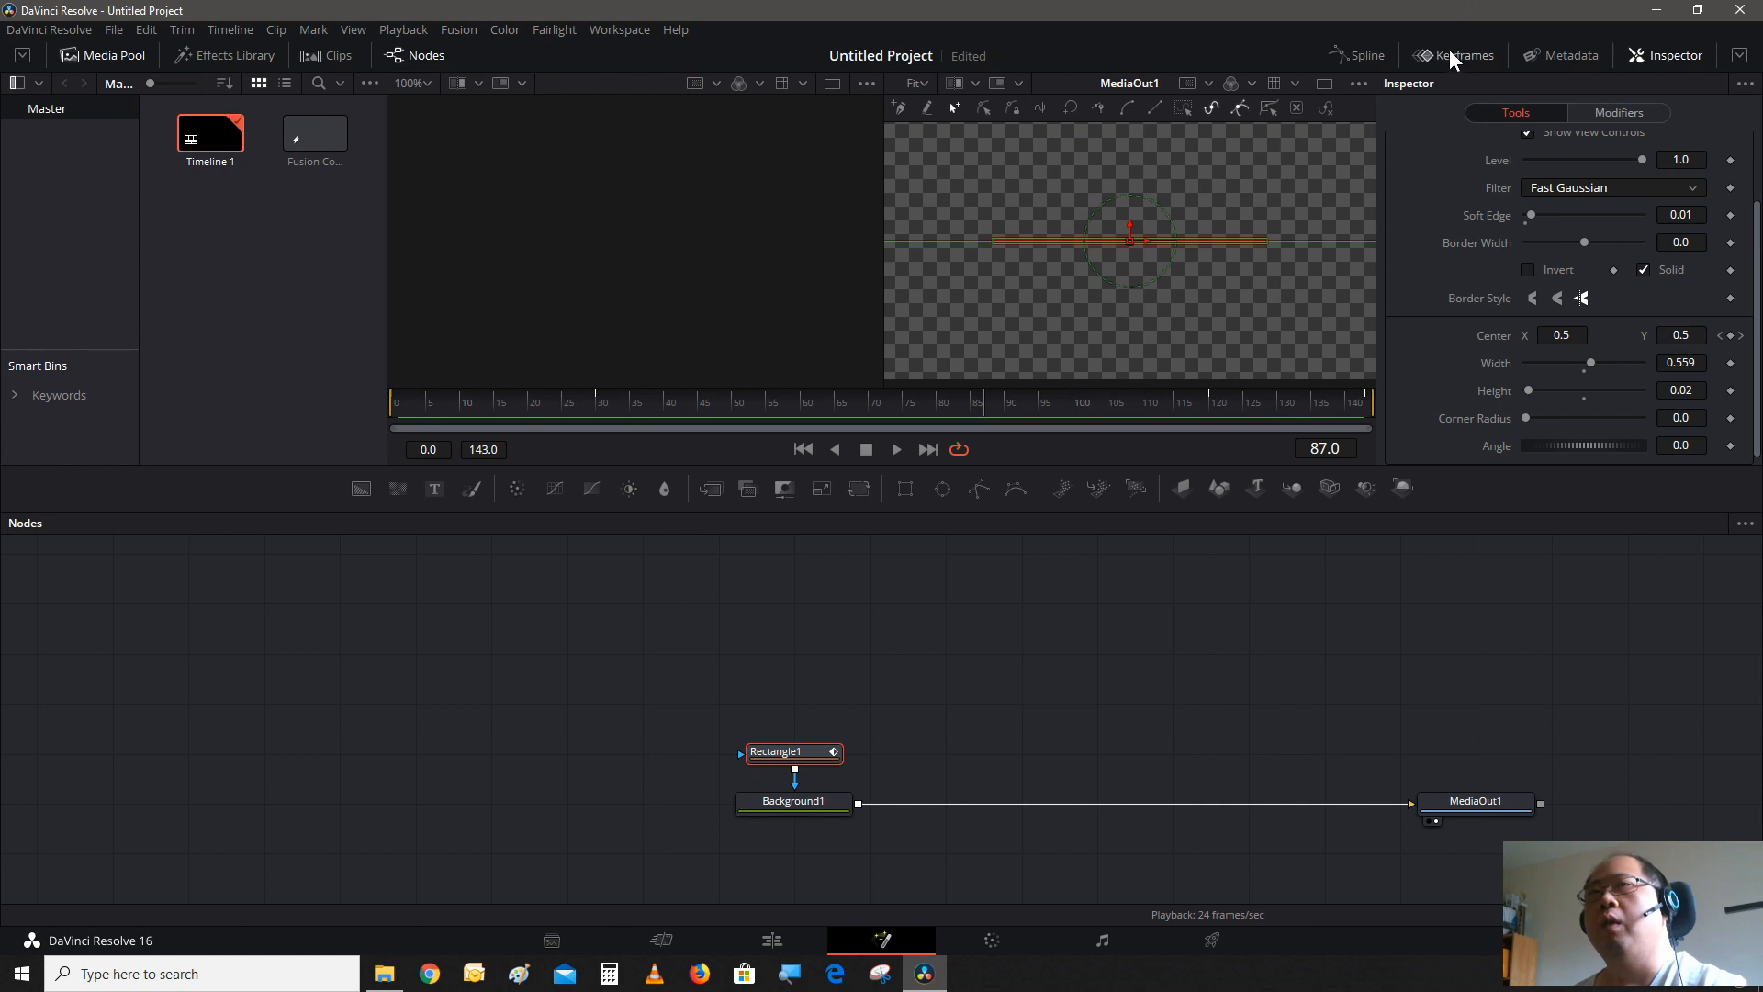
- In the Spline editor, smooth the first two Displacement keyframes into an eased curve
click(1364, 55)
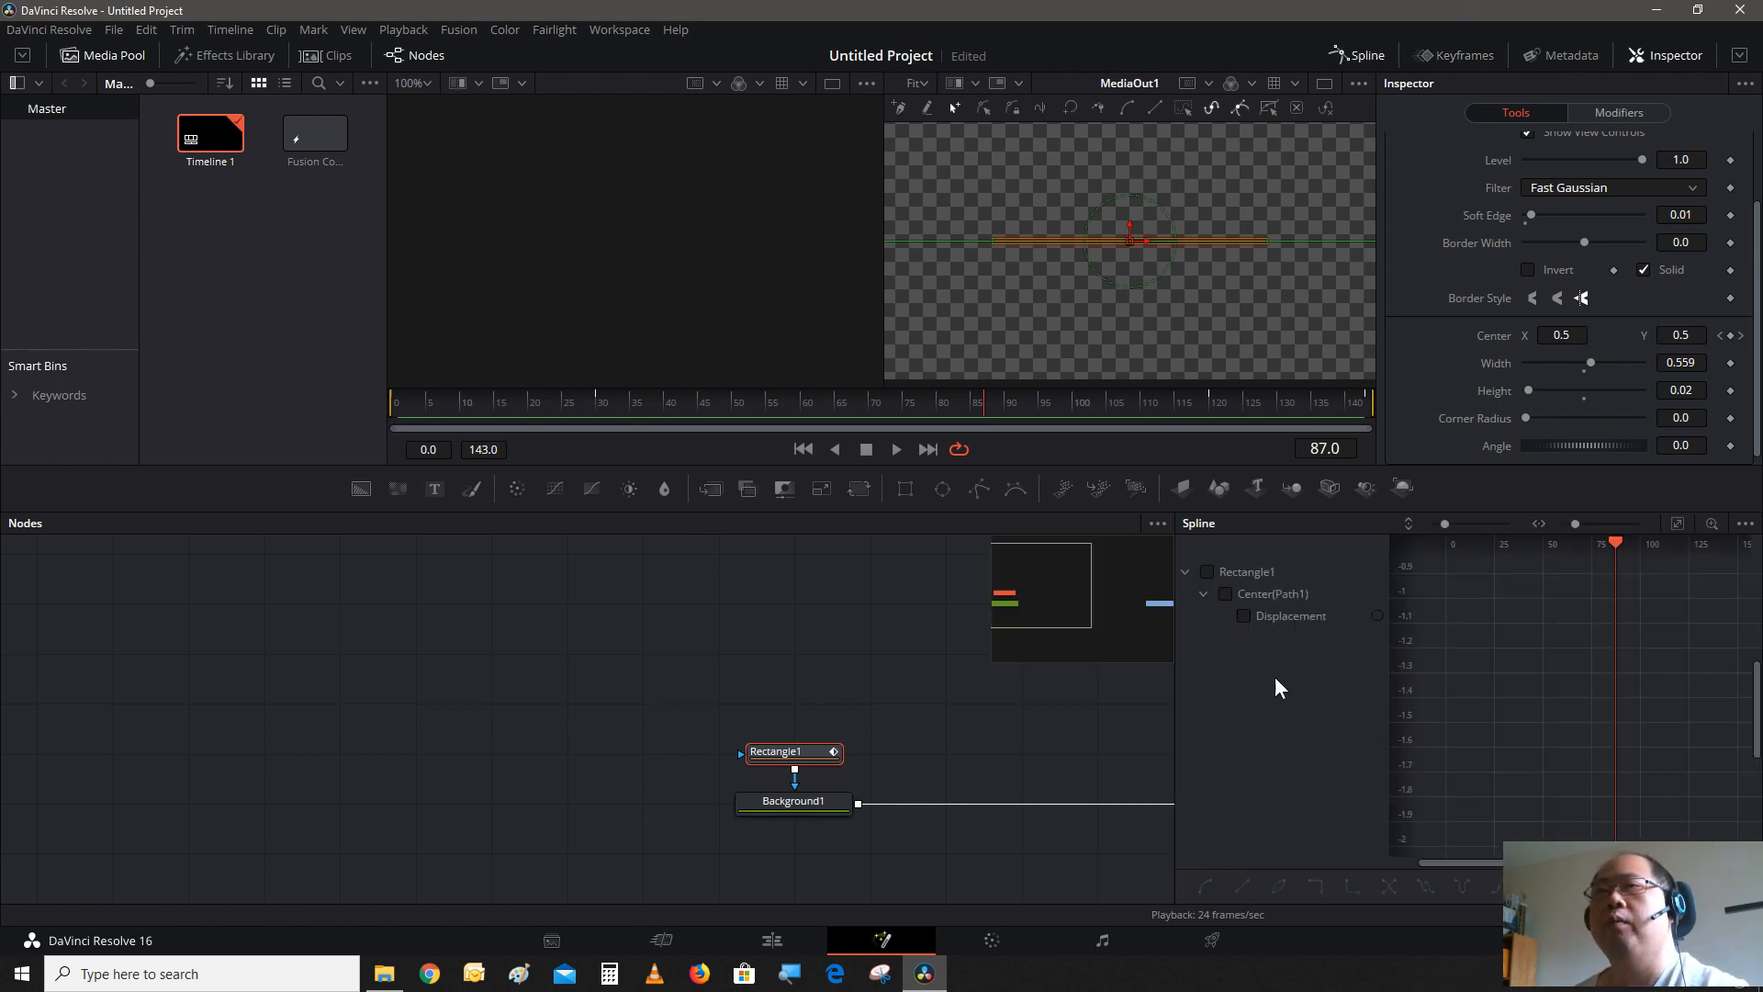
click(1243, 615)
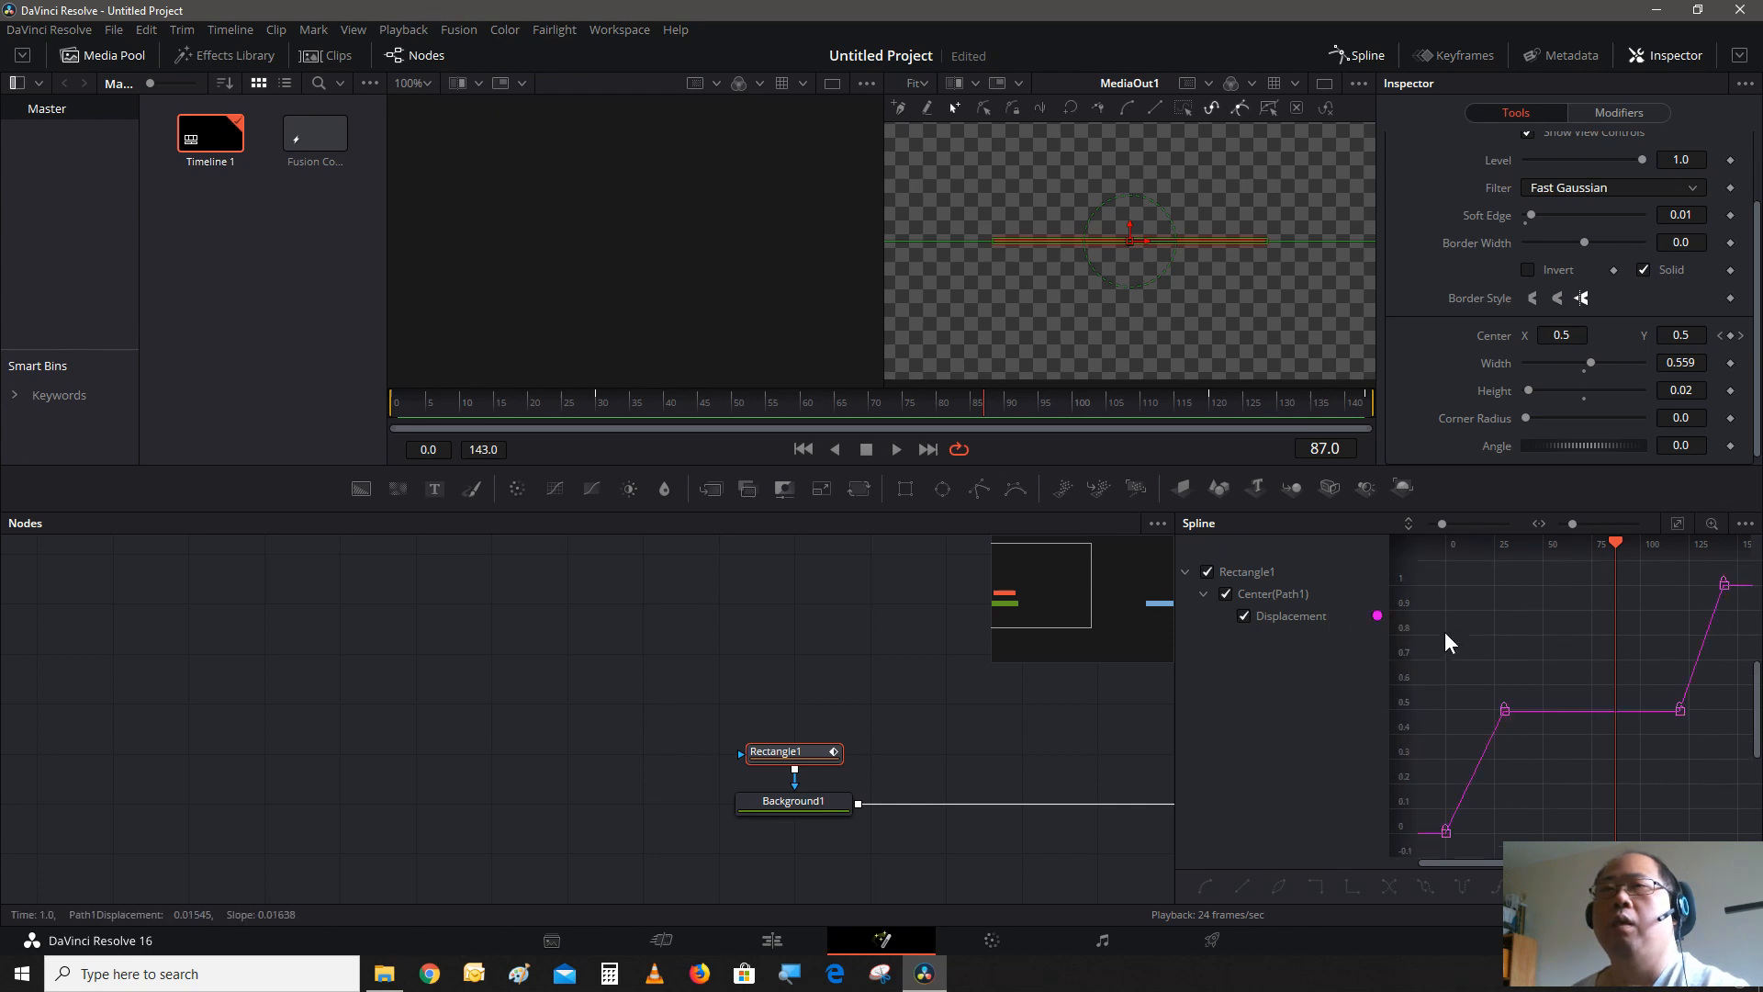
drag(1431, 692, 1550, 836)
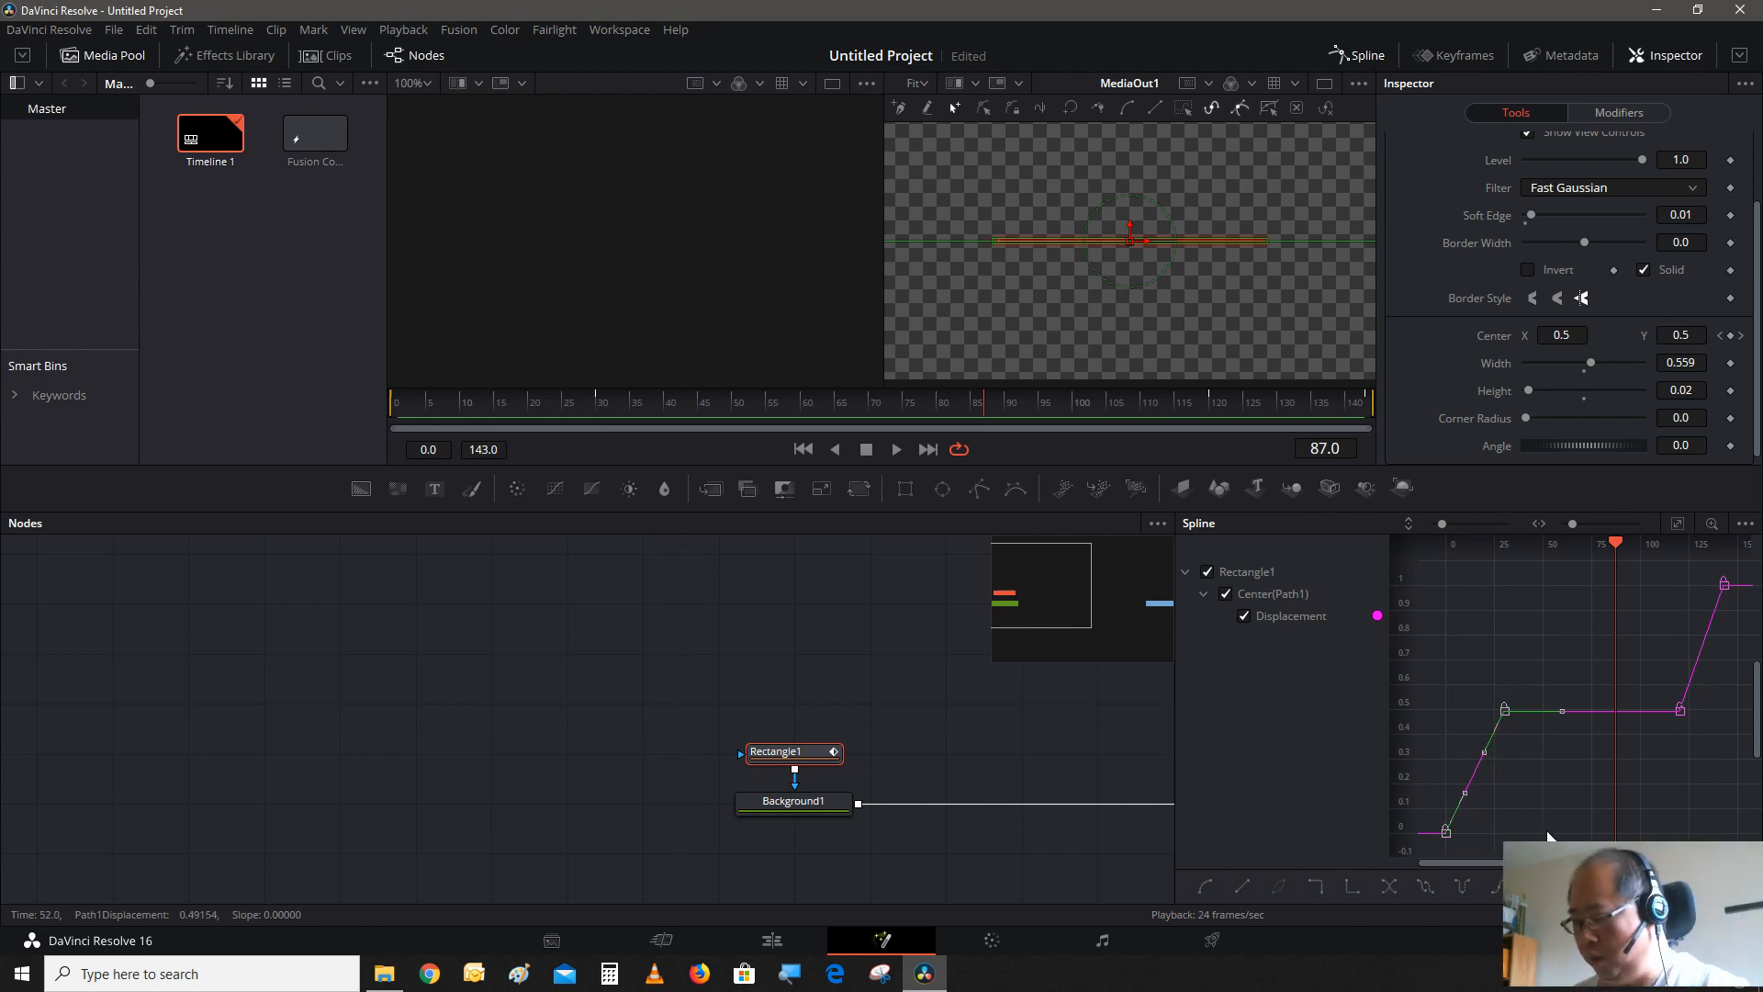
key(s)
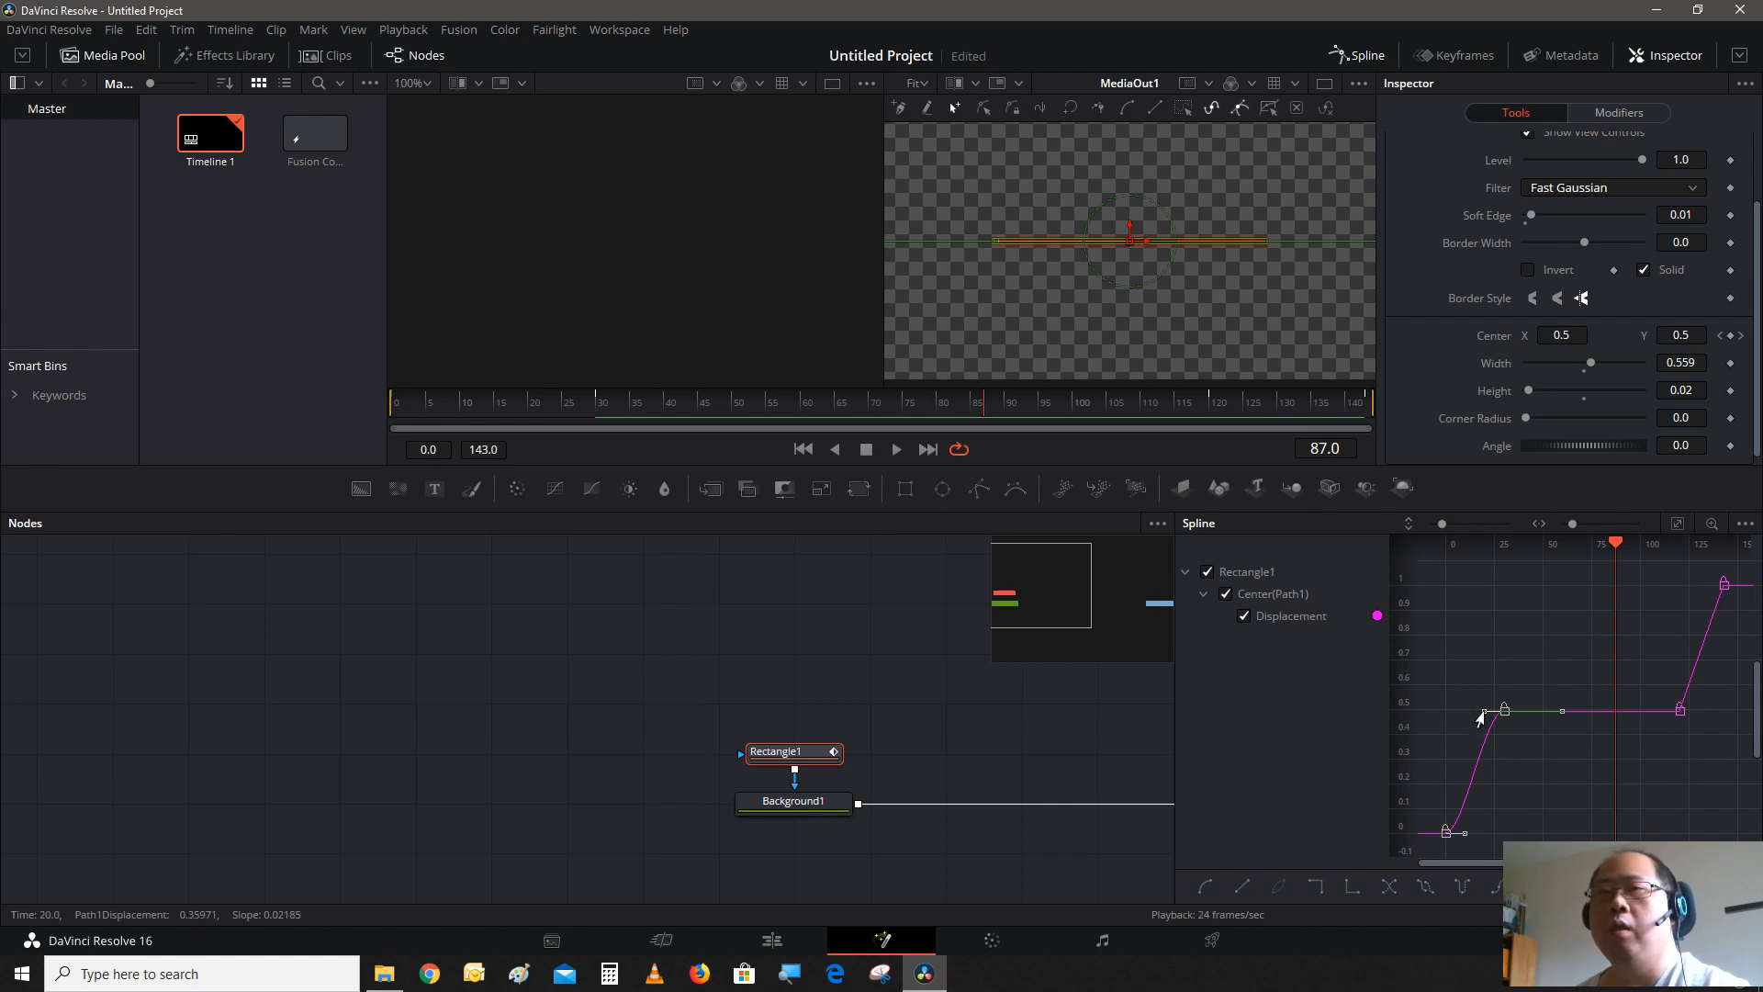
drag(1480, 716, 1455, 711)
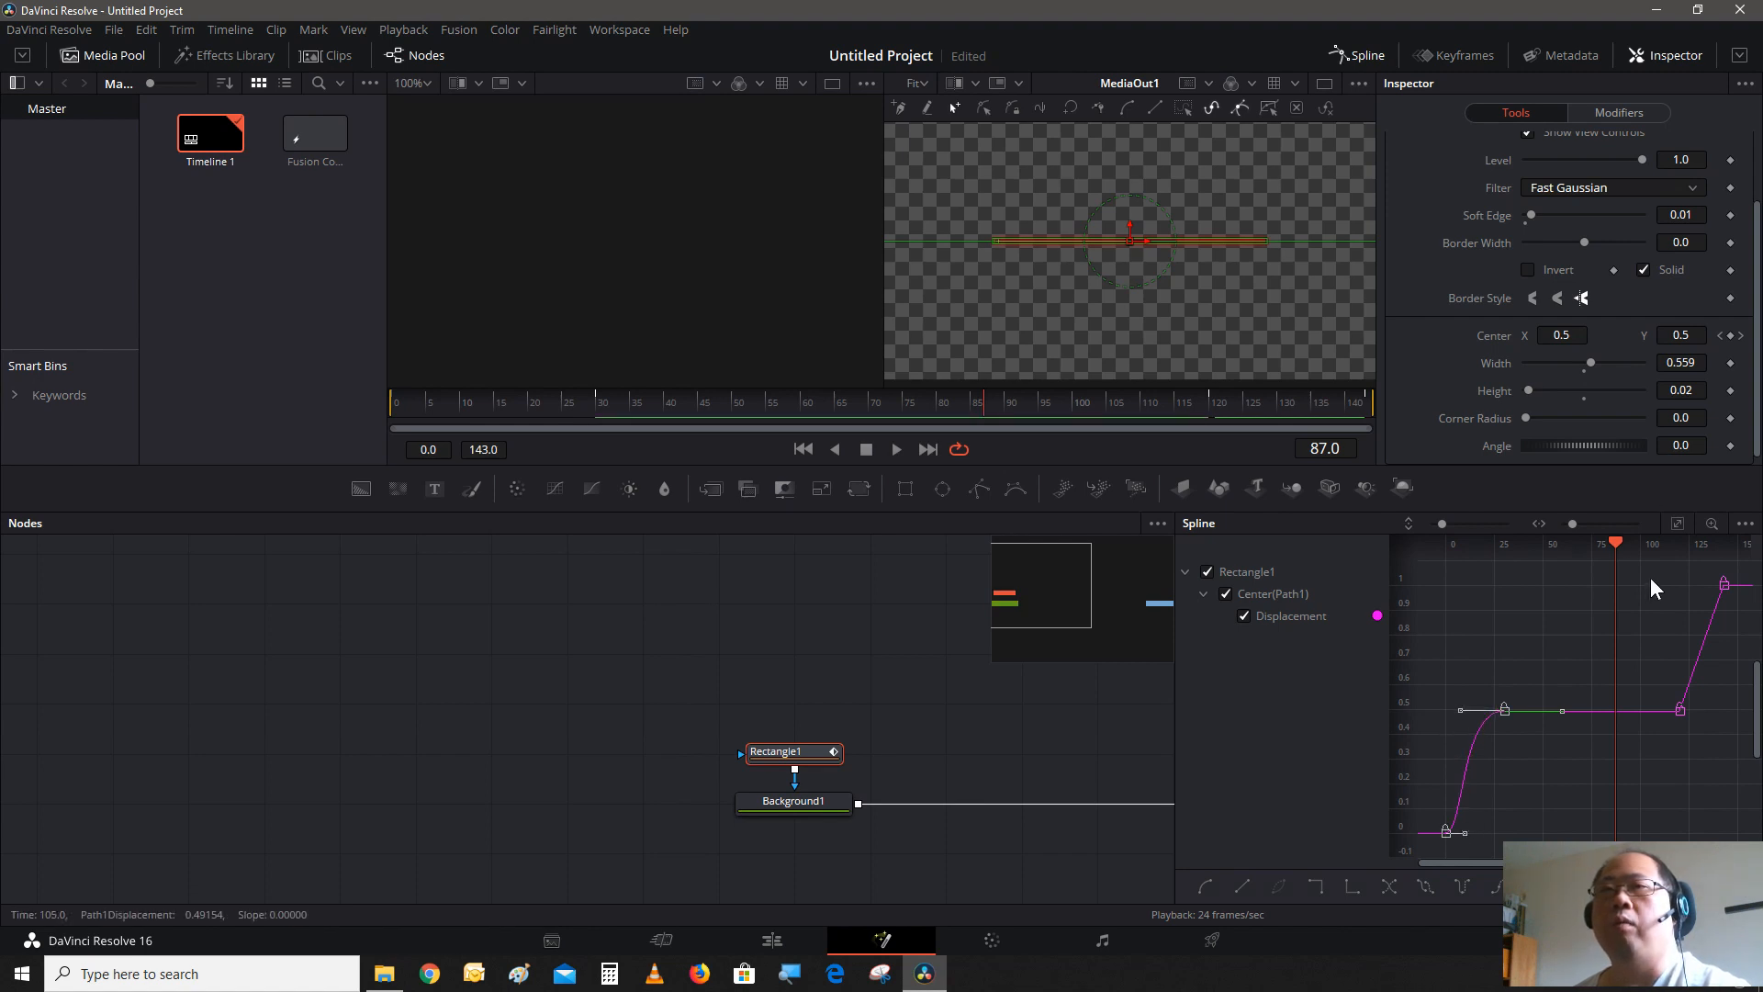
- Smooth the last two keyframes with a longer ease, then close Spline and preview playback
drag(1655, 575, 1747, 742)
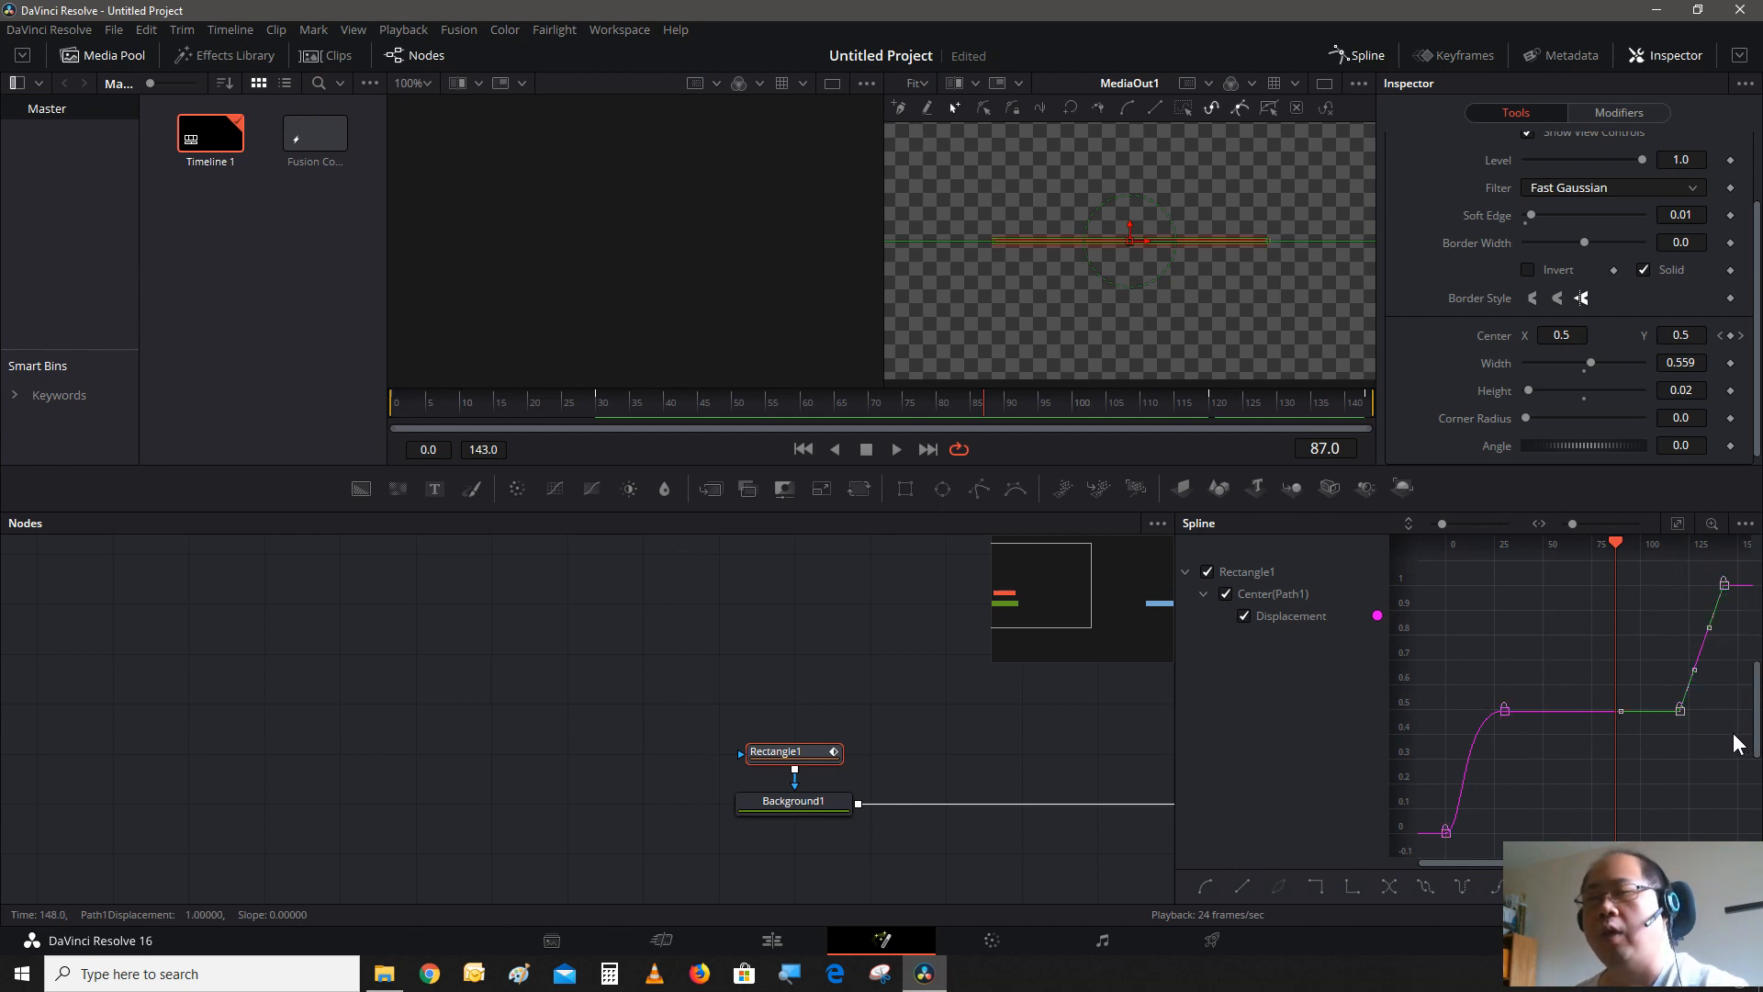
key(s)
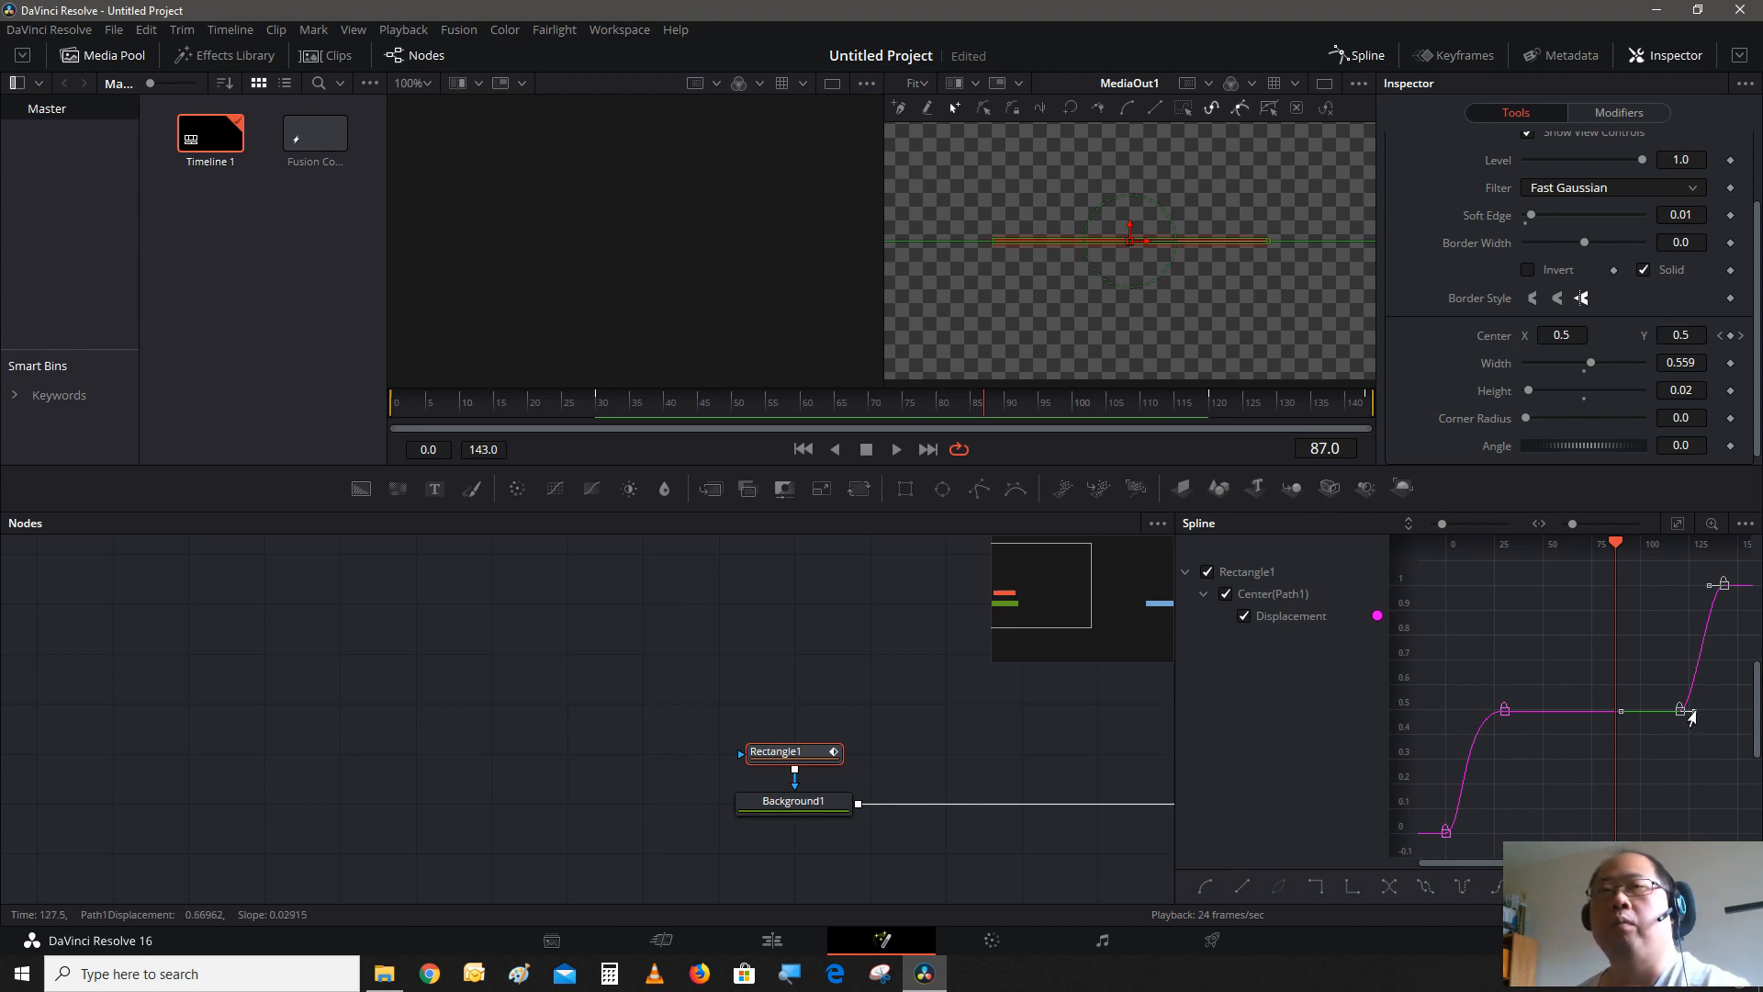
drag(1690, 718, 1715, 716)
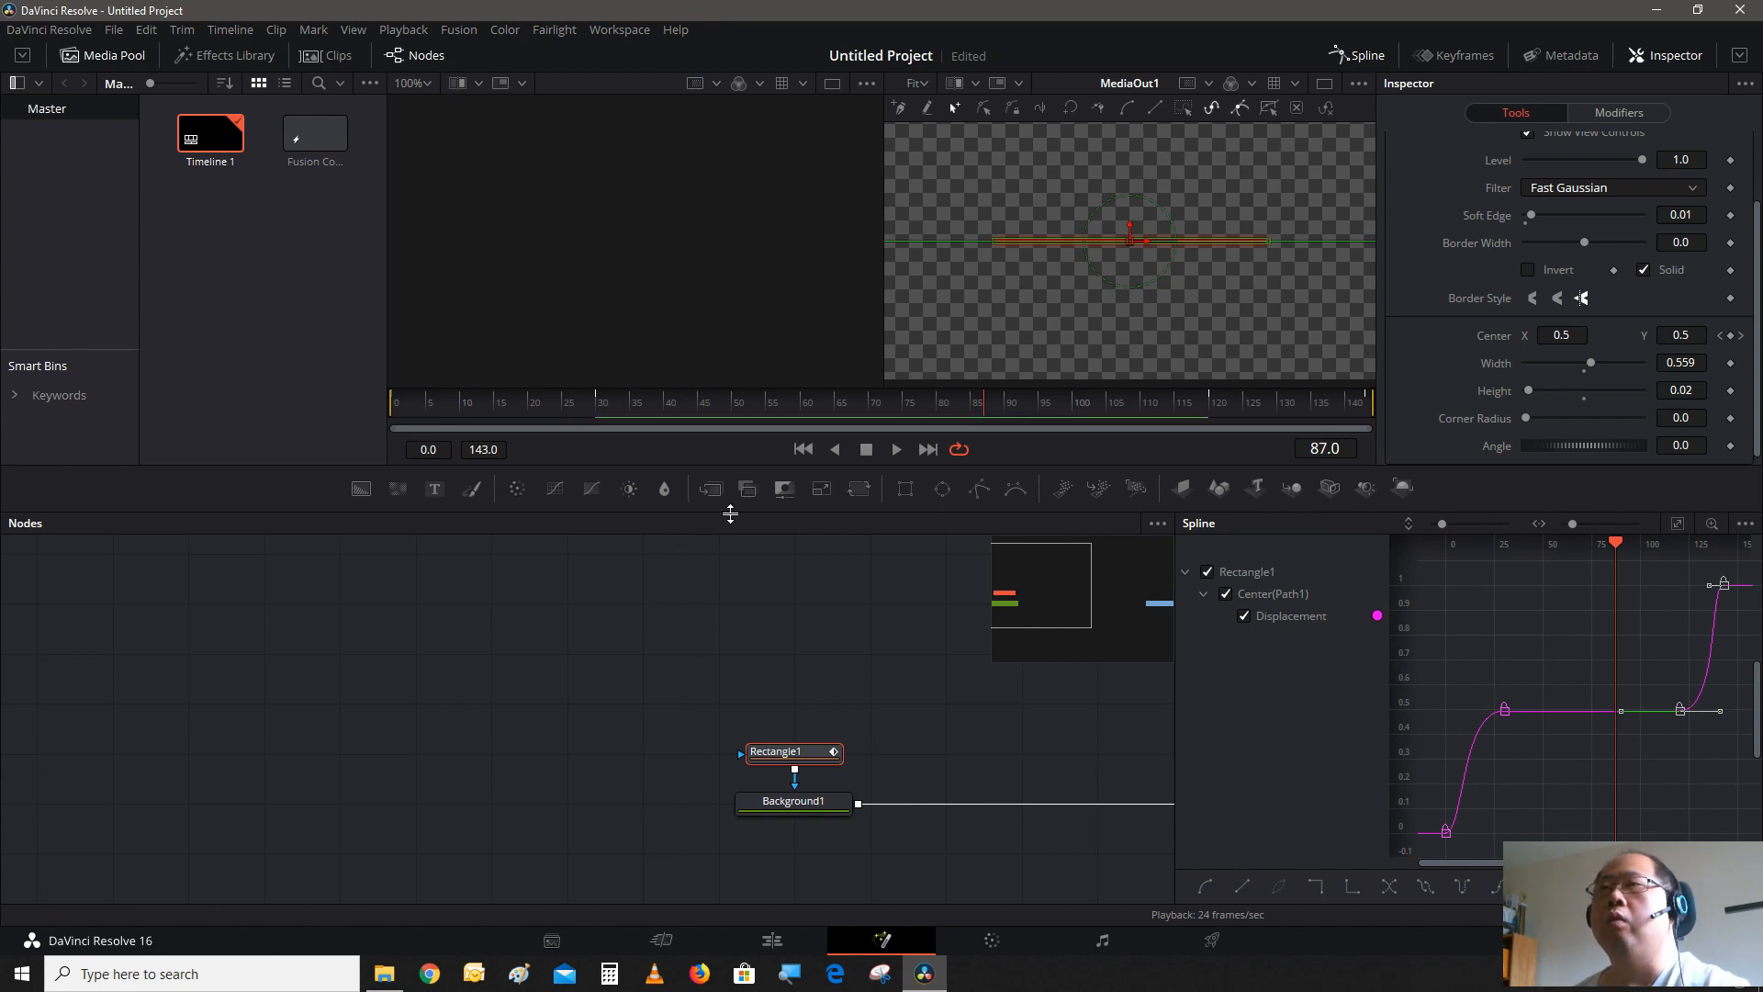
click(1347, 53)
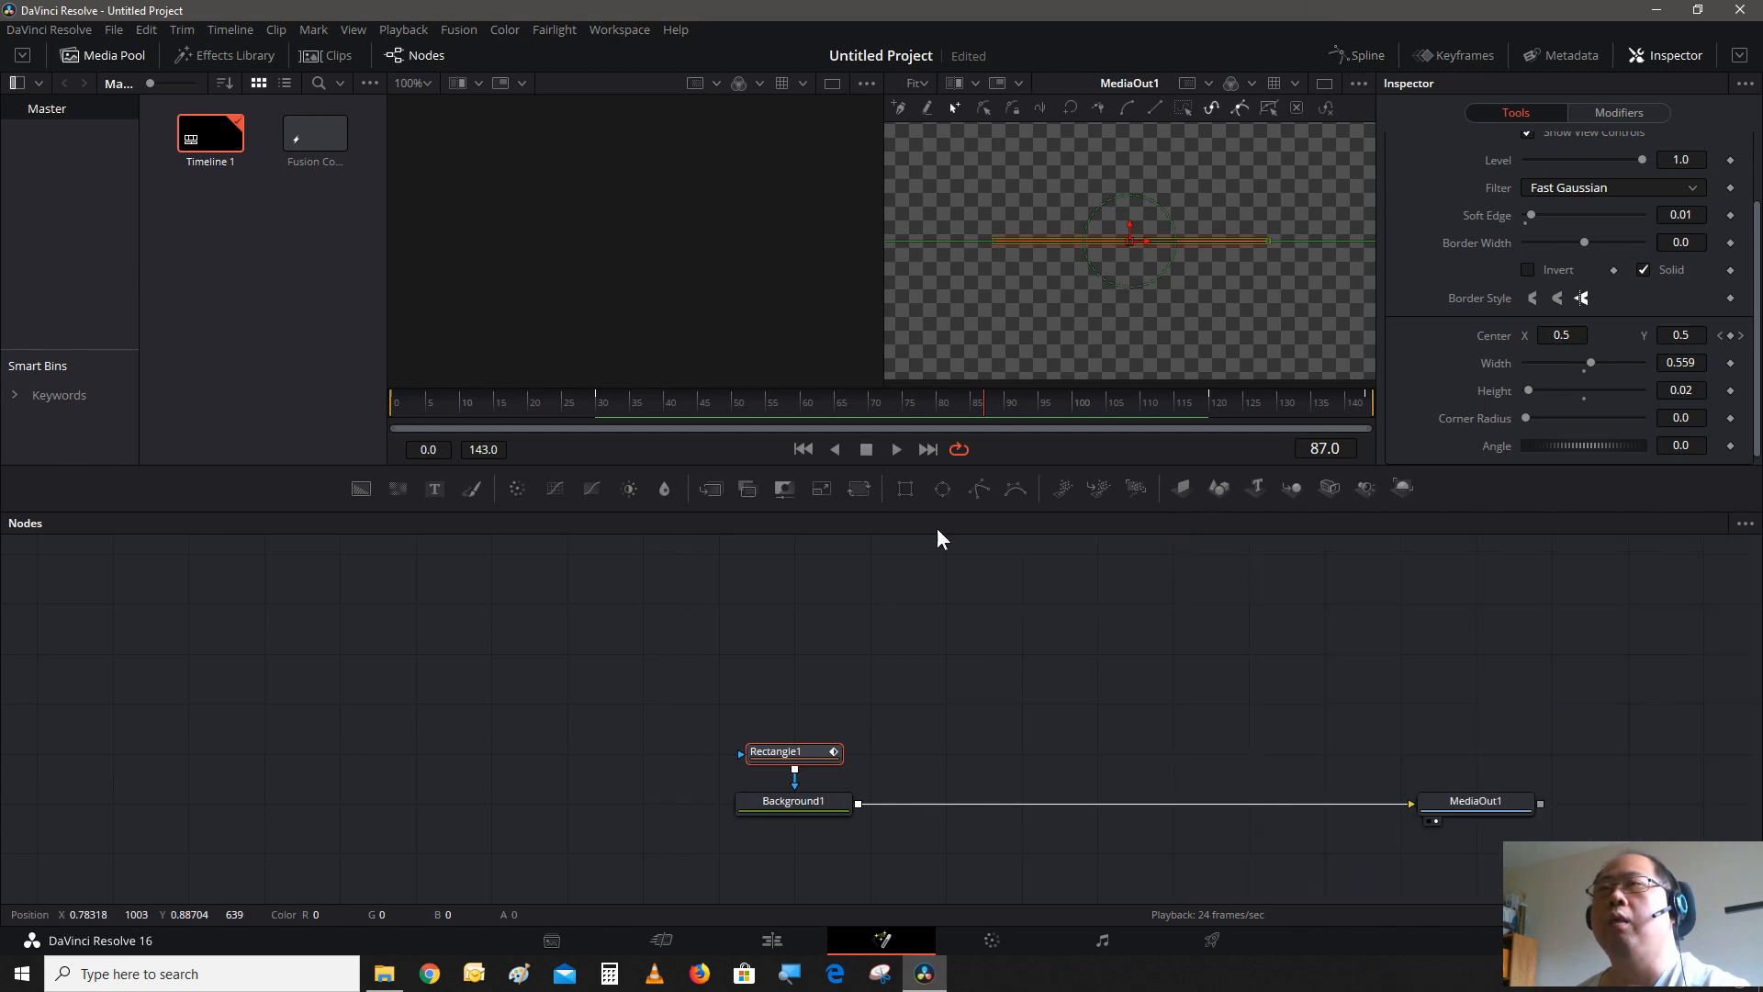
click(897, 449)
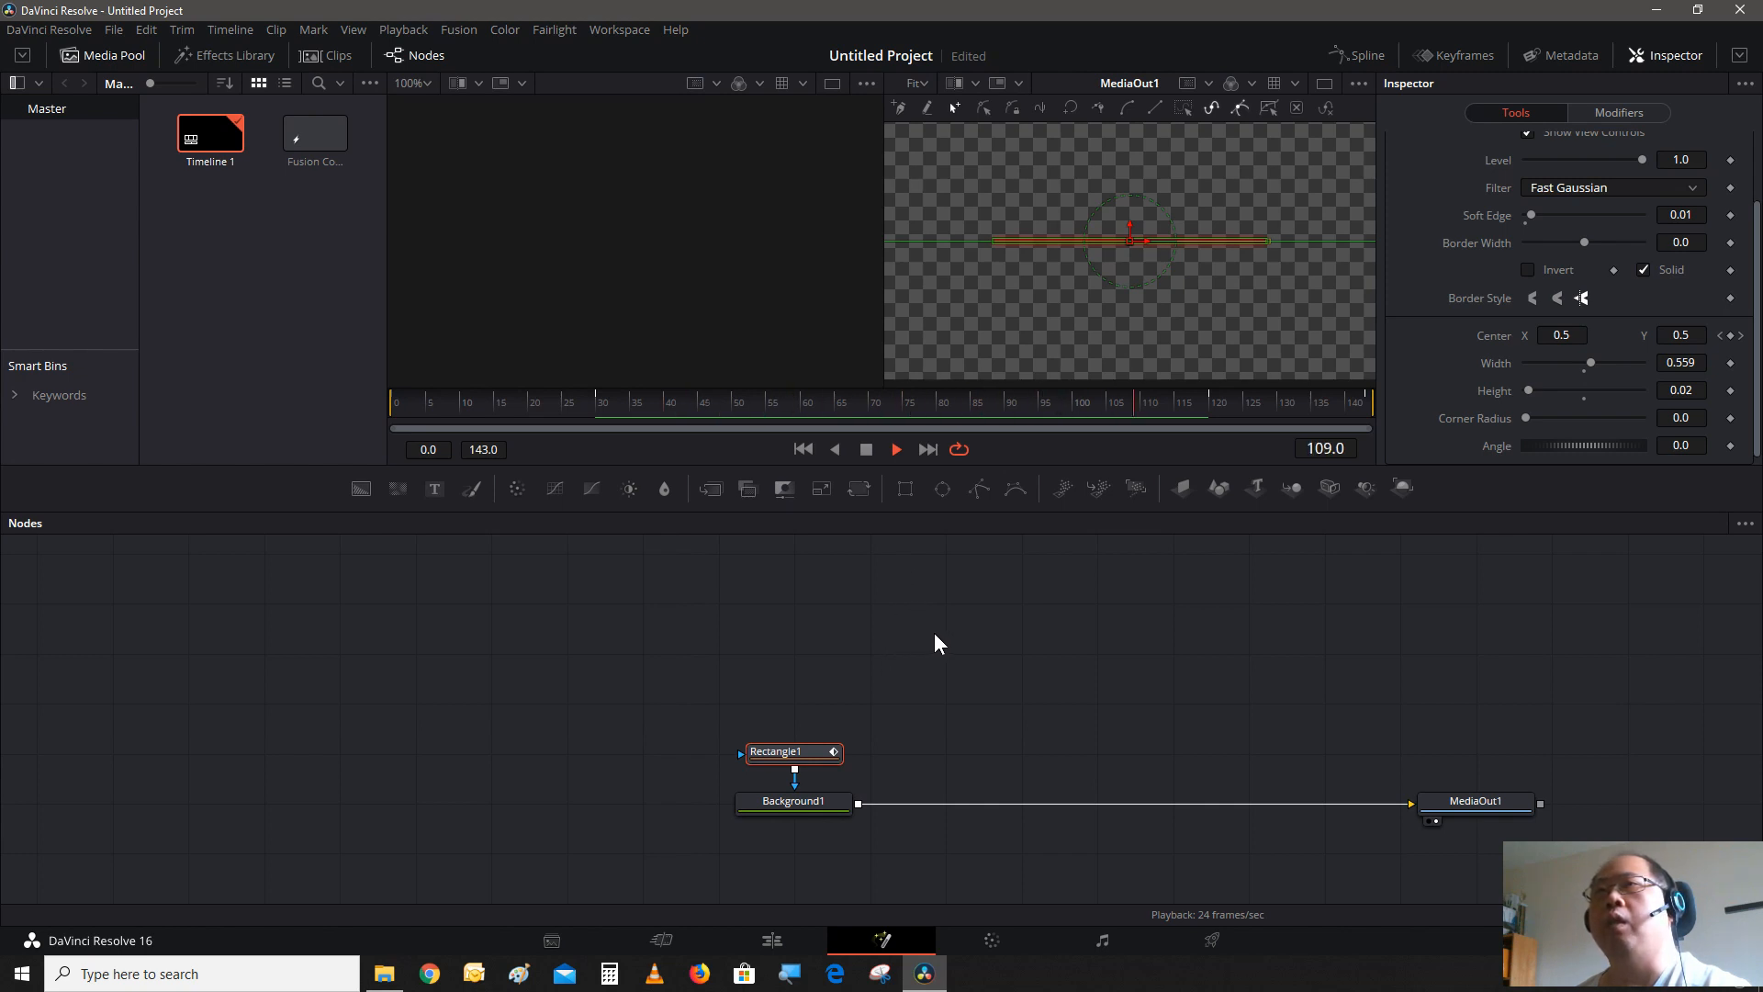
click(868, 450)
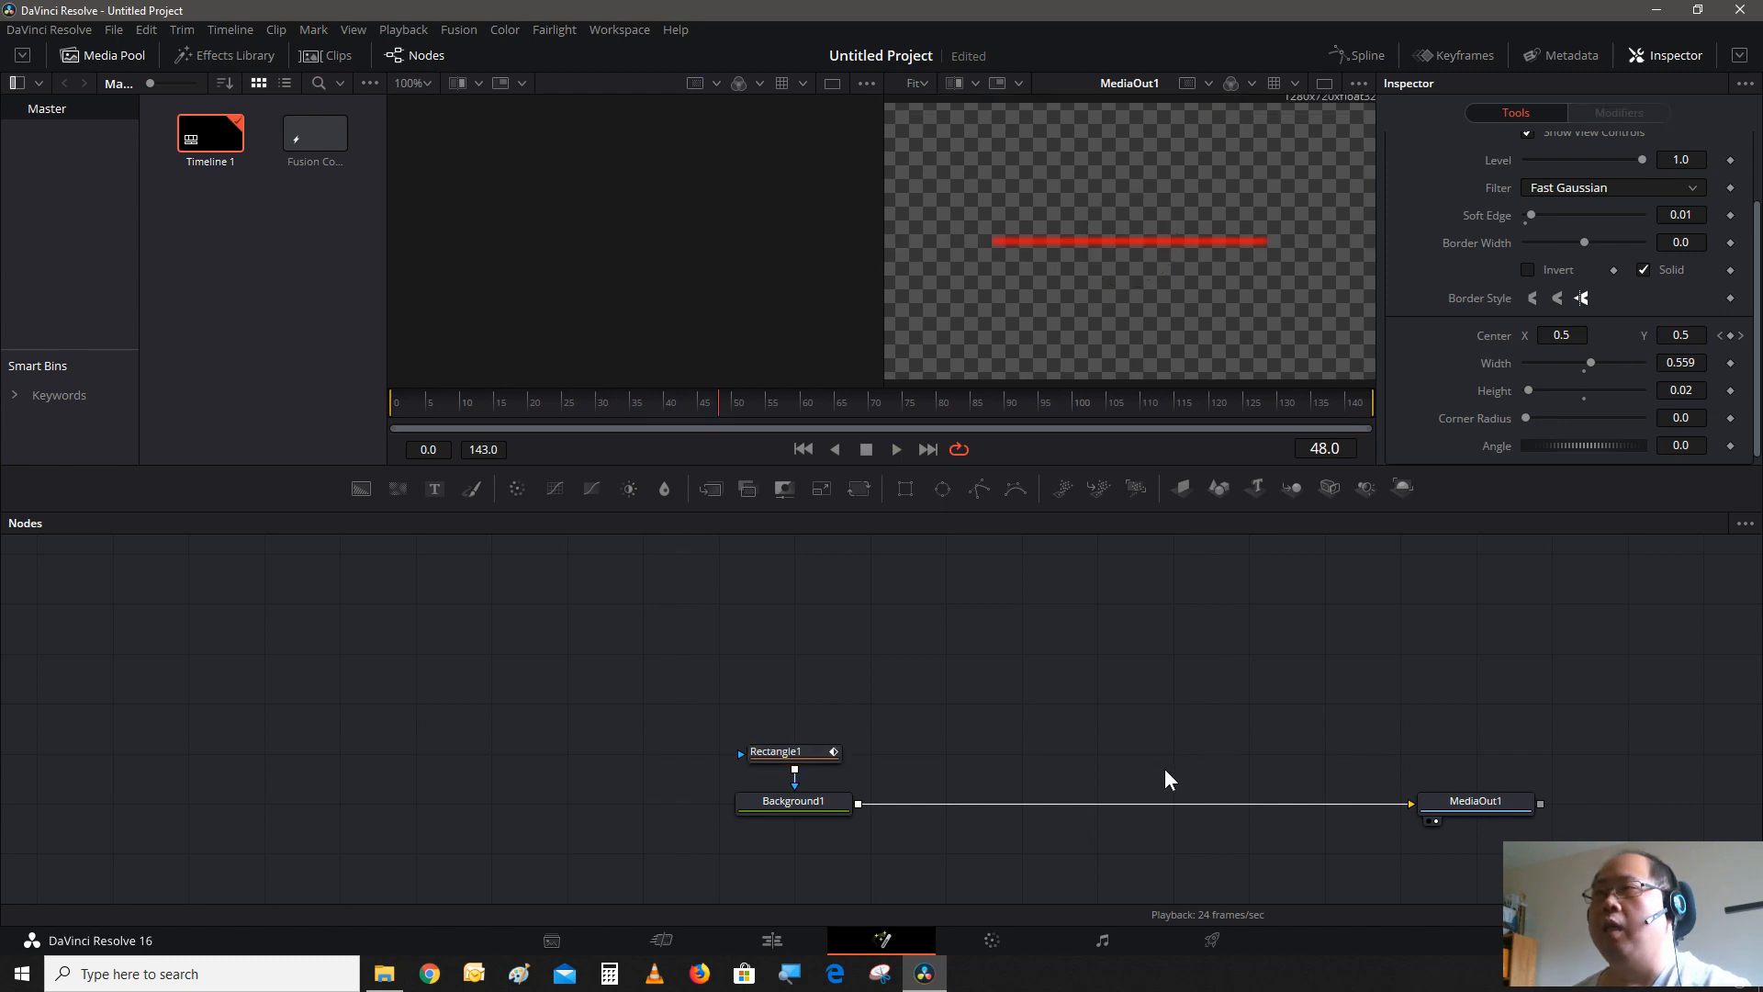
- Add a Text1 node and a Merge1 node fed by Text1
click(435, 488)
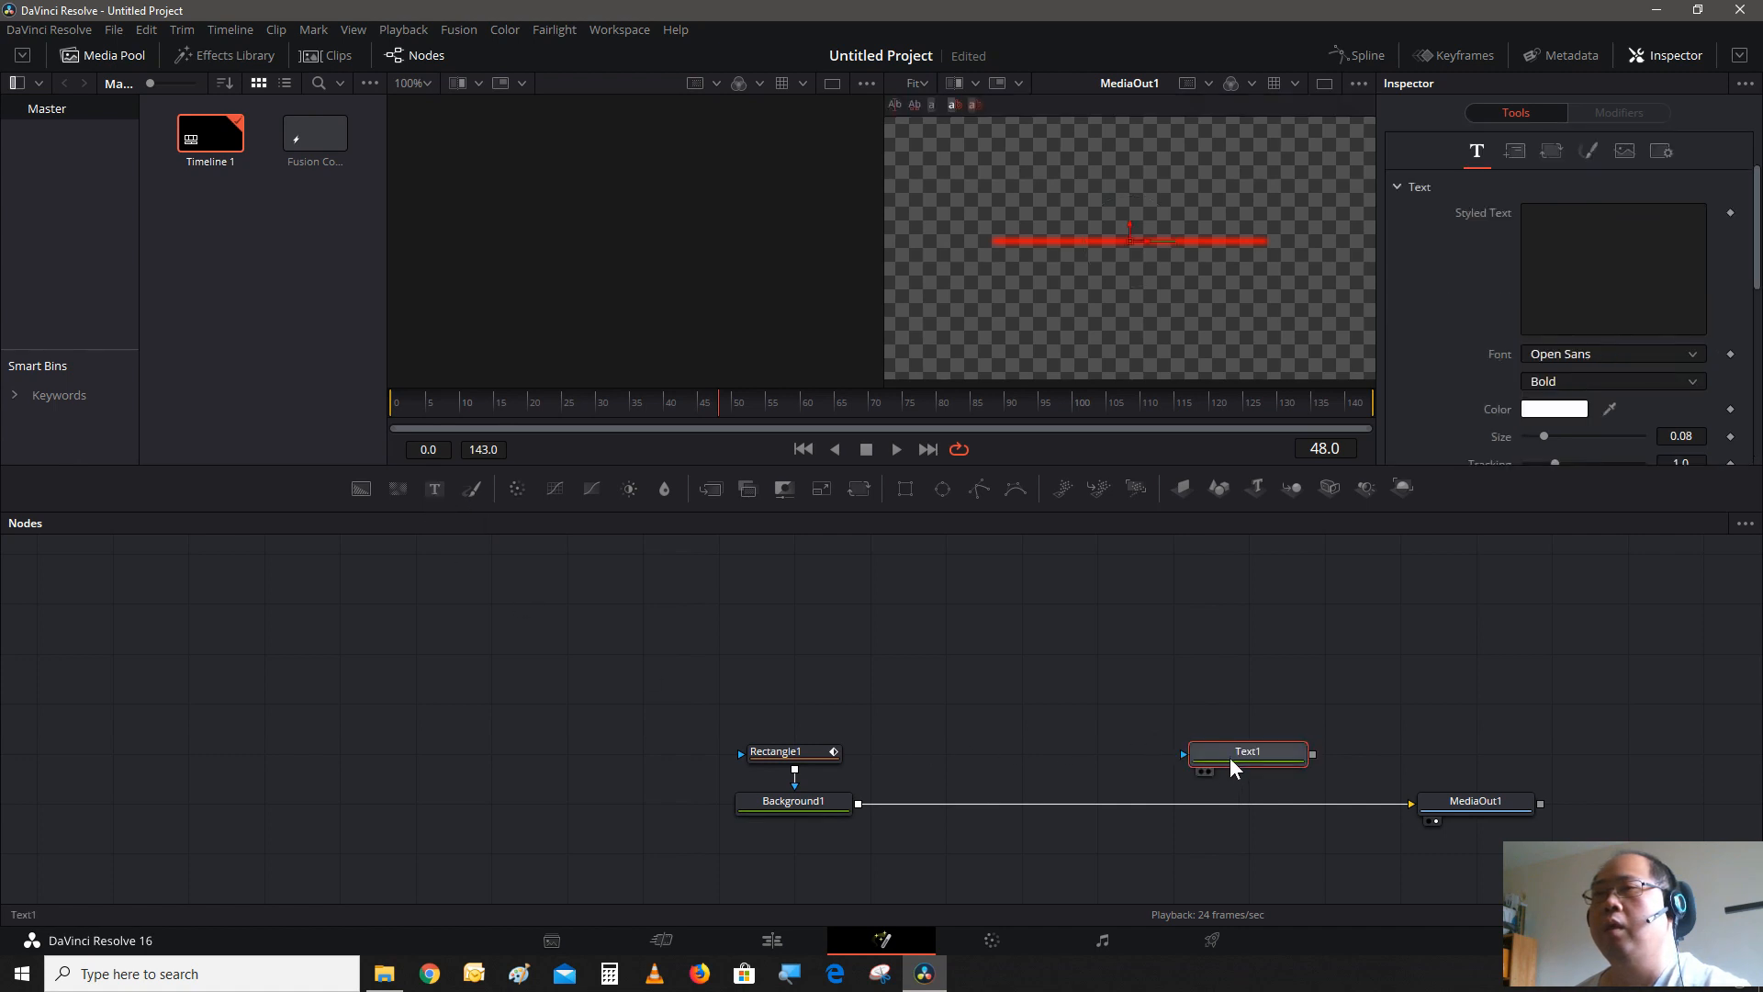
drag(1220, 744, 911, 637)
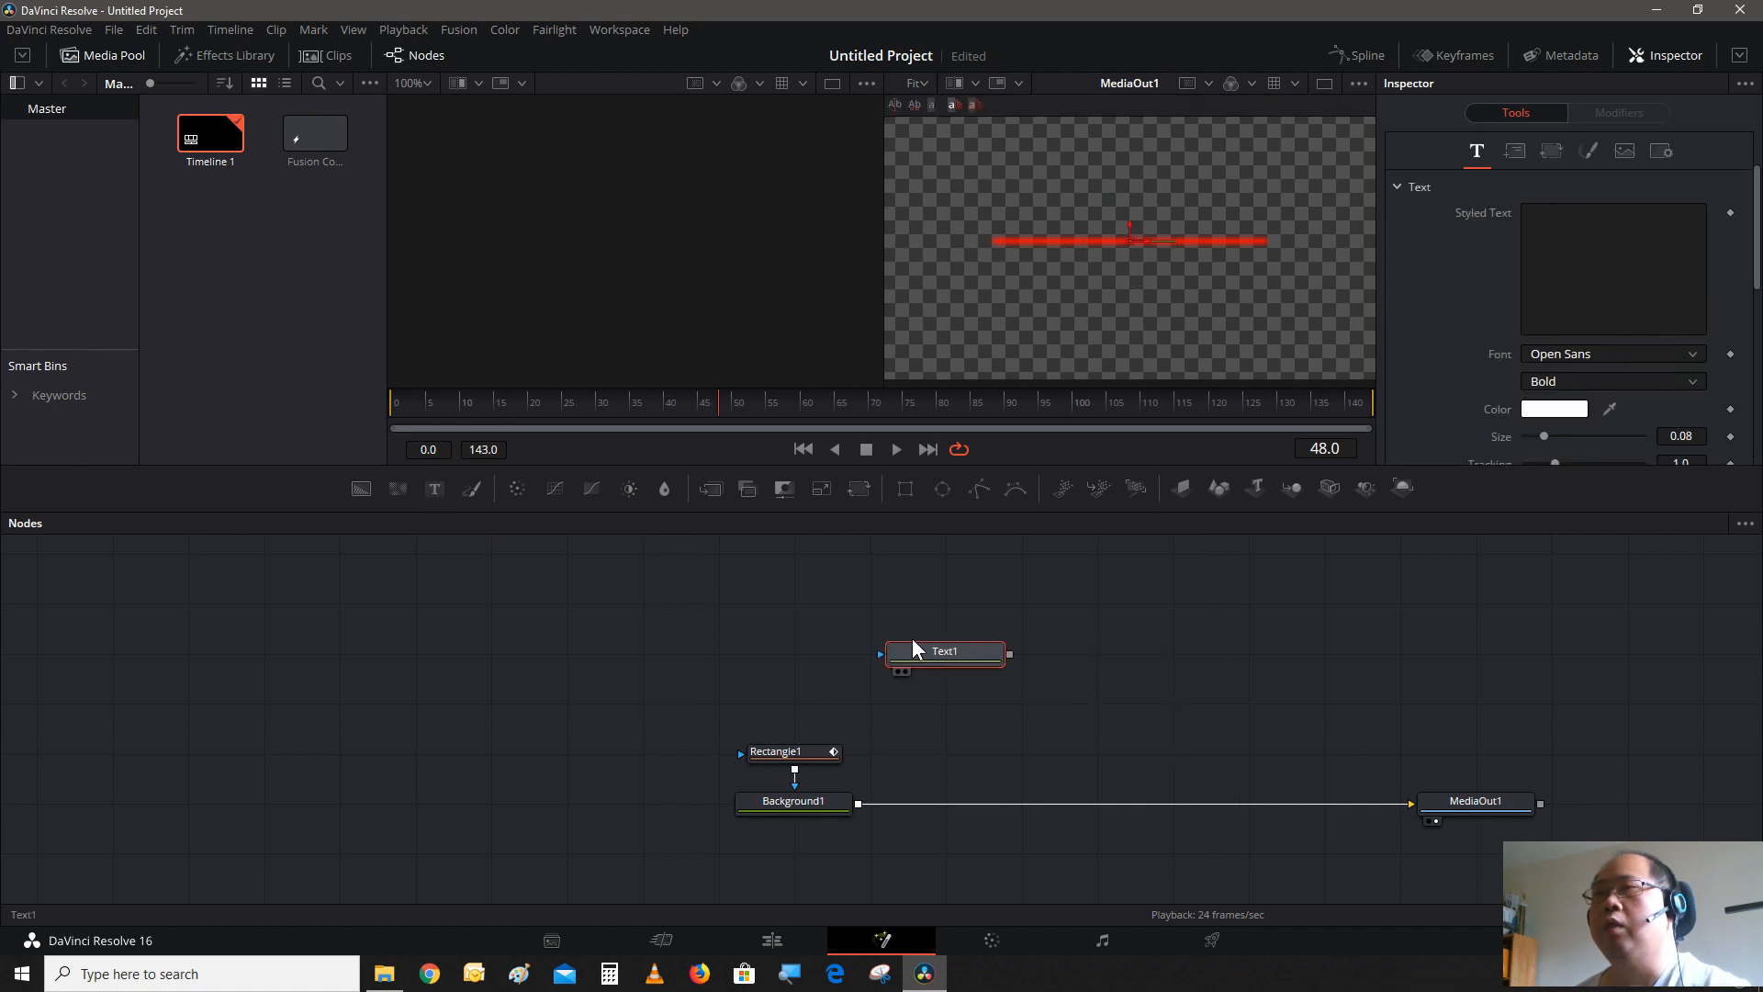
click(719, 492)
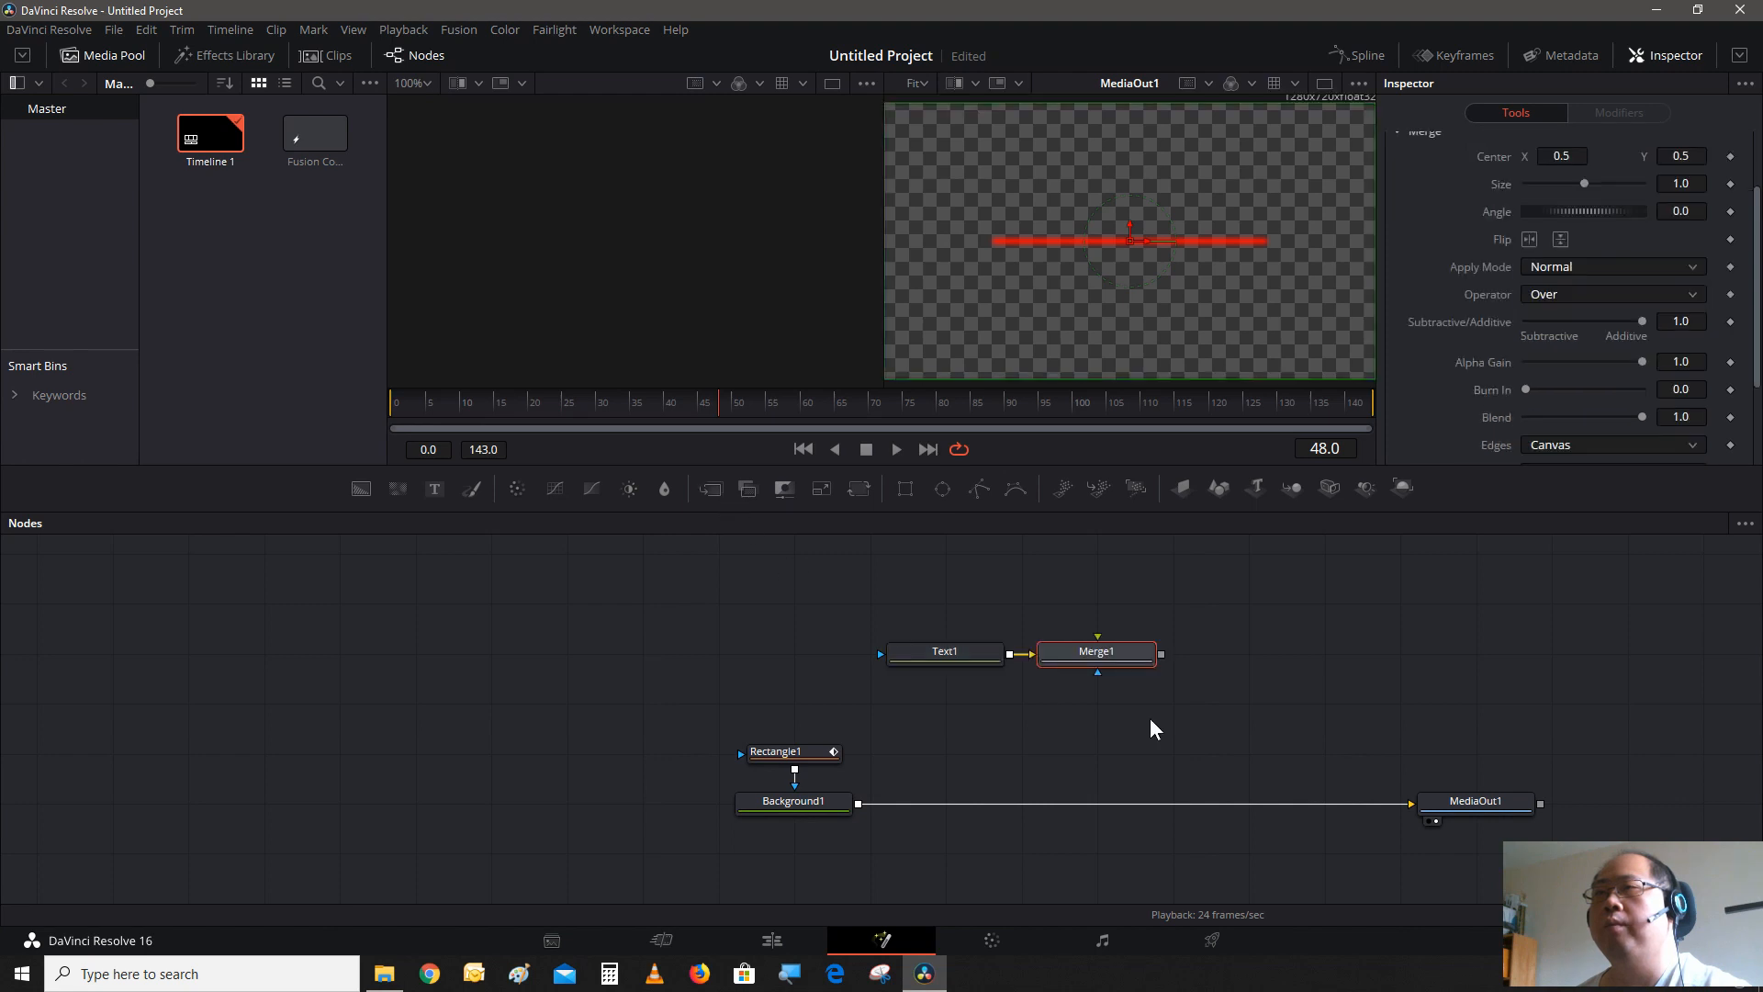
drag(1114, 661, 1055, 755)
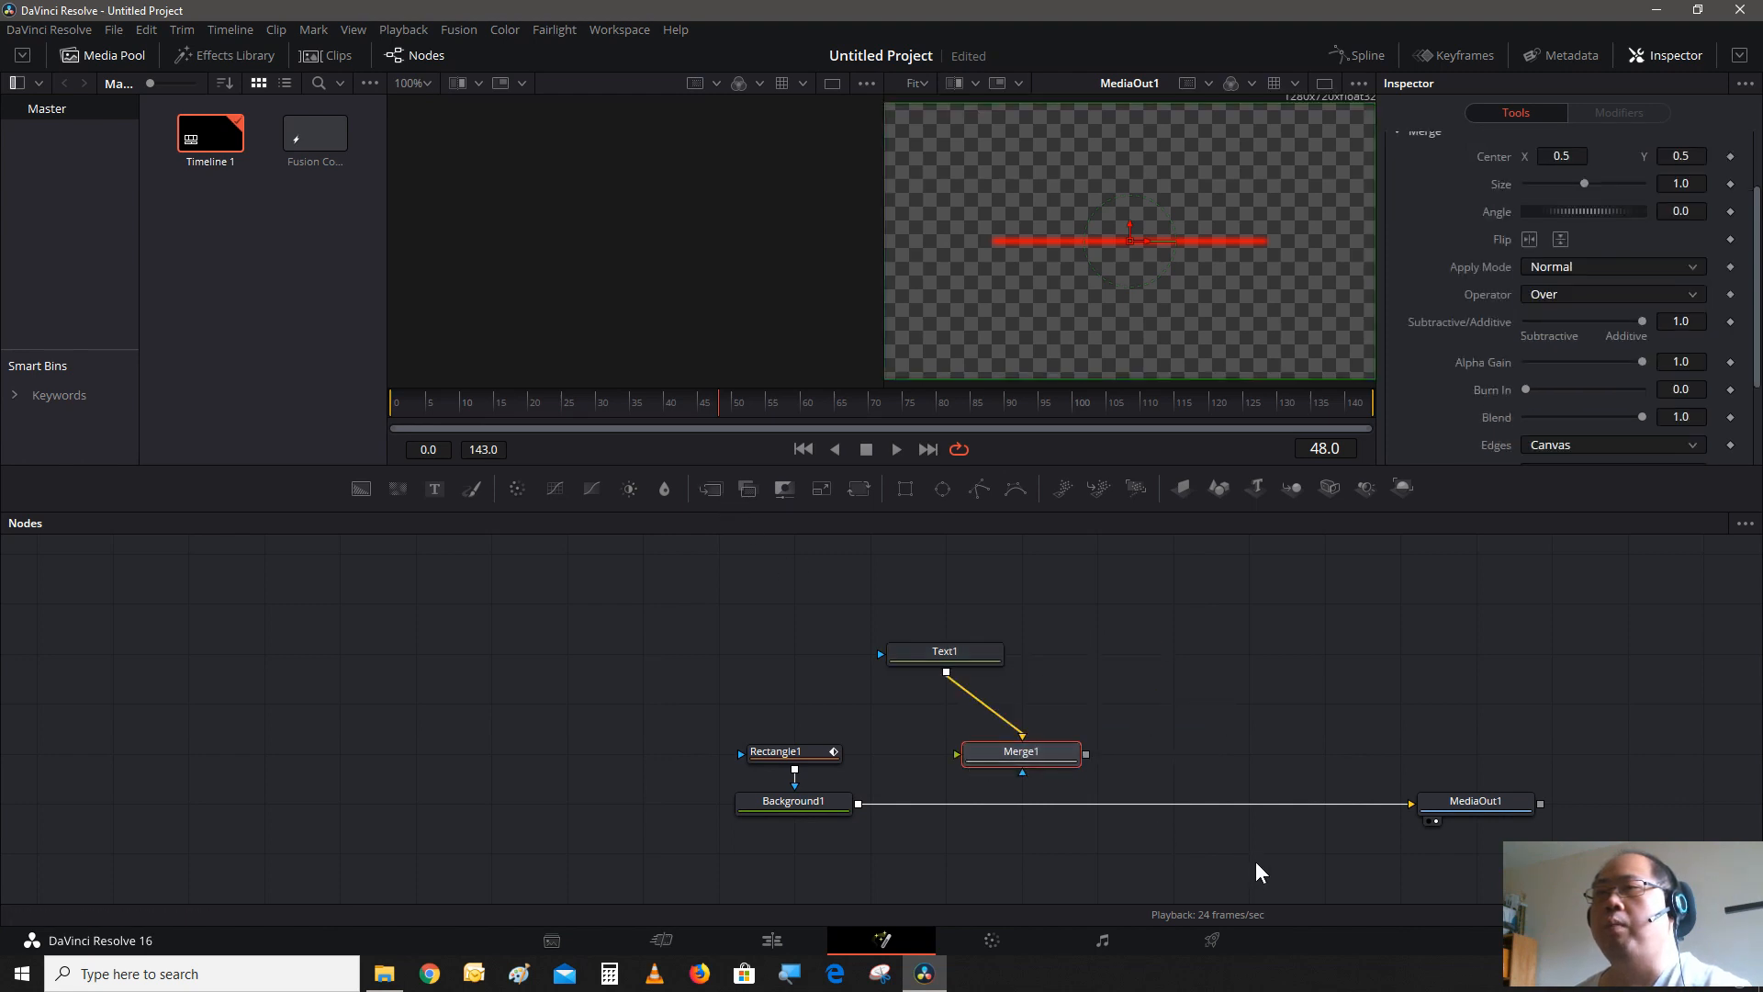
- Feed Background1 into Merge1's background input and Merge1's output into MediaOut1
drag(1357, 810, 984, 758)
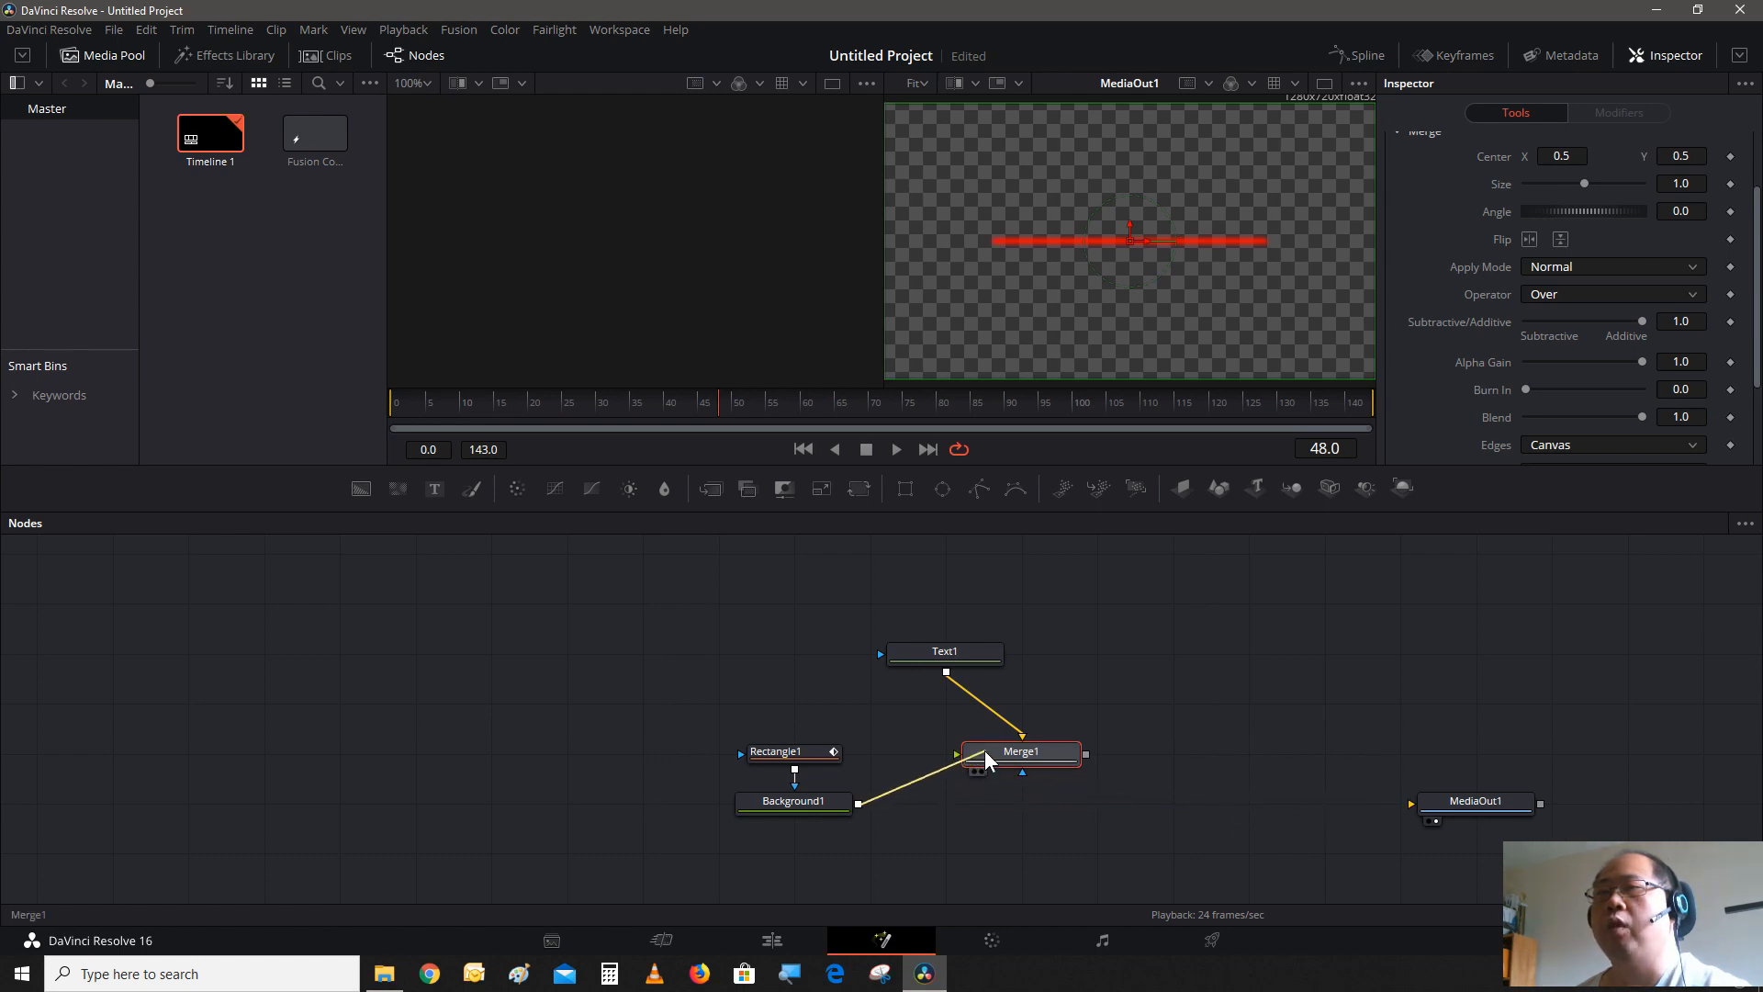
drag(1029, 758, 977, 779)
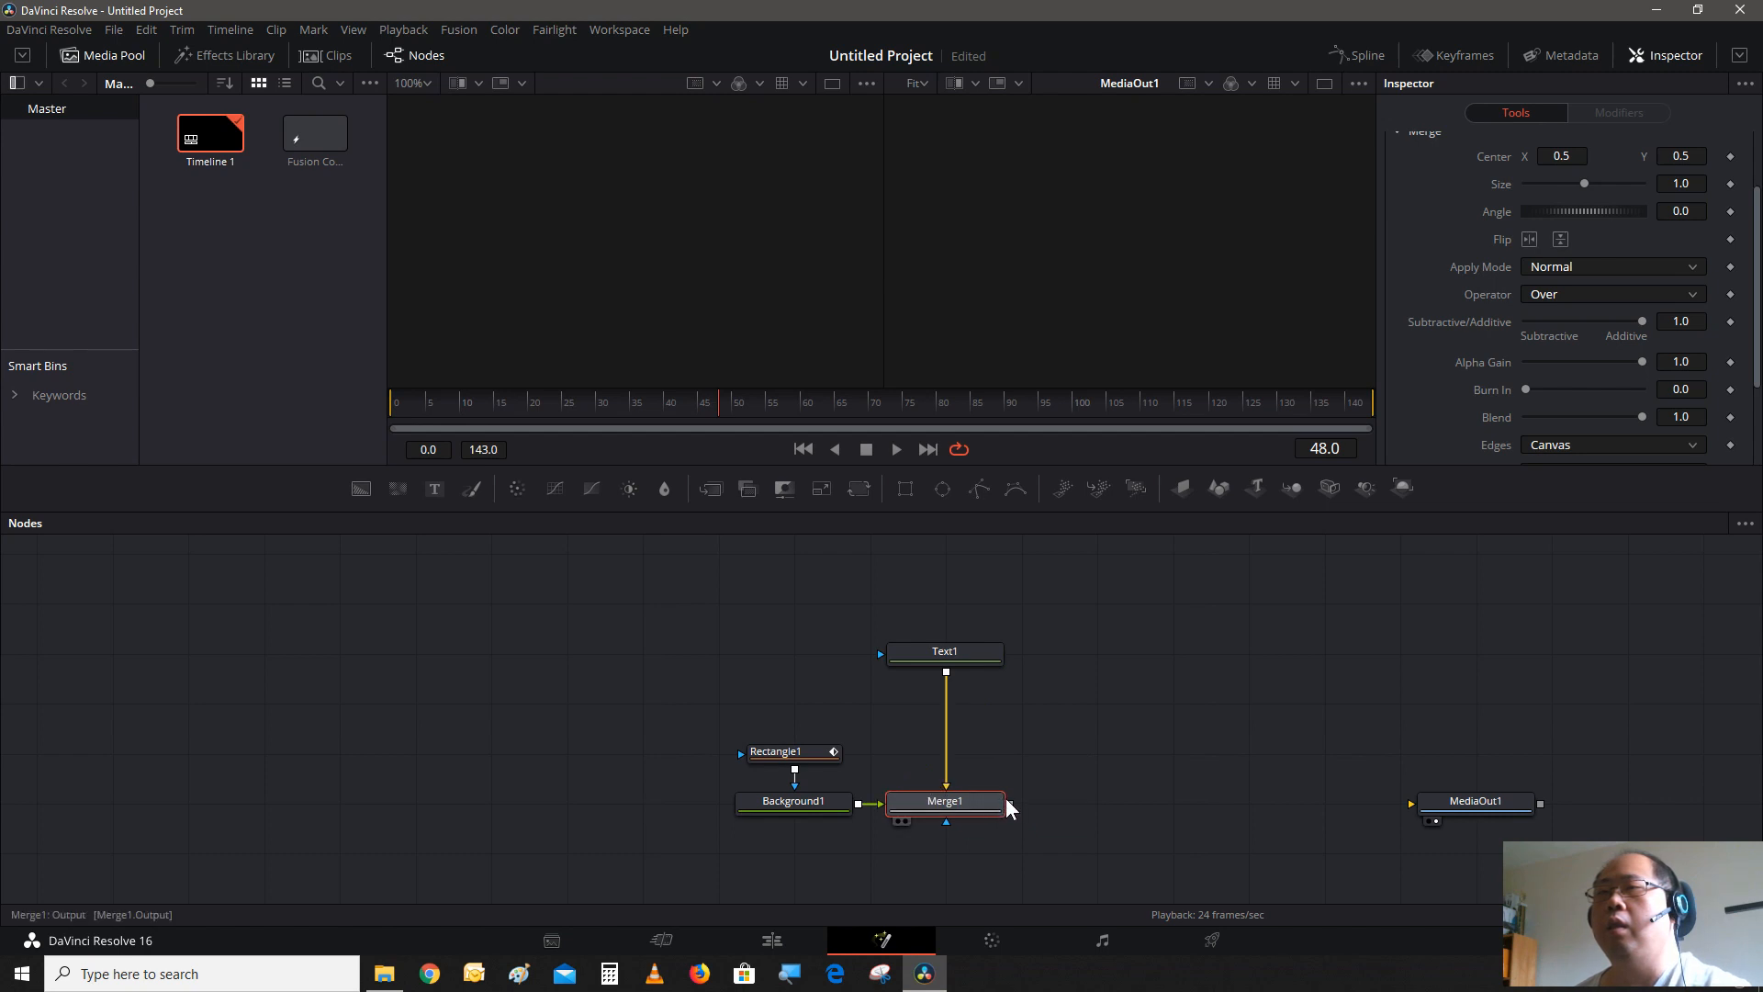
drag(1011, 801, 1413, 809)
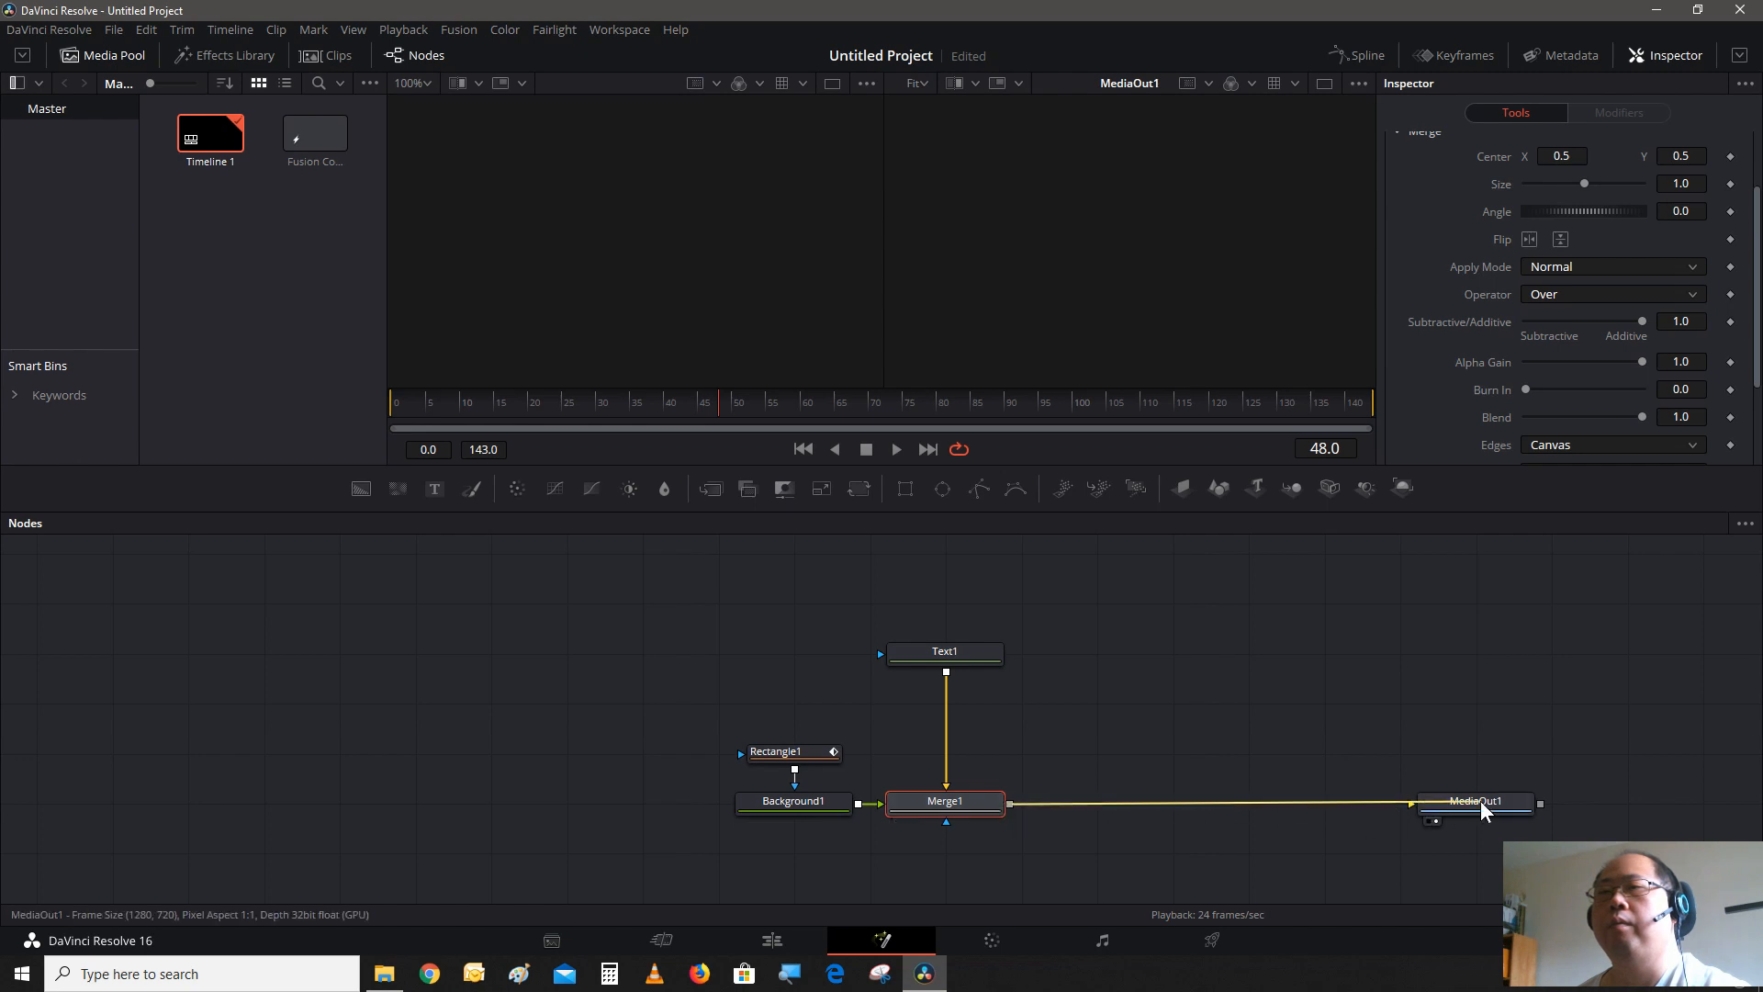
drag(956, 650, 956, 699)
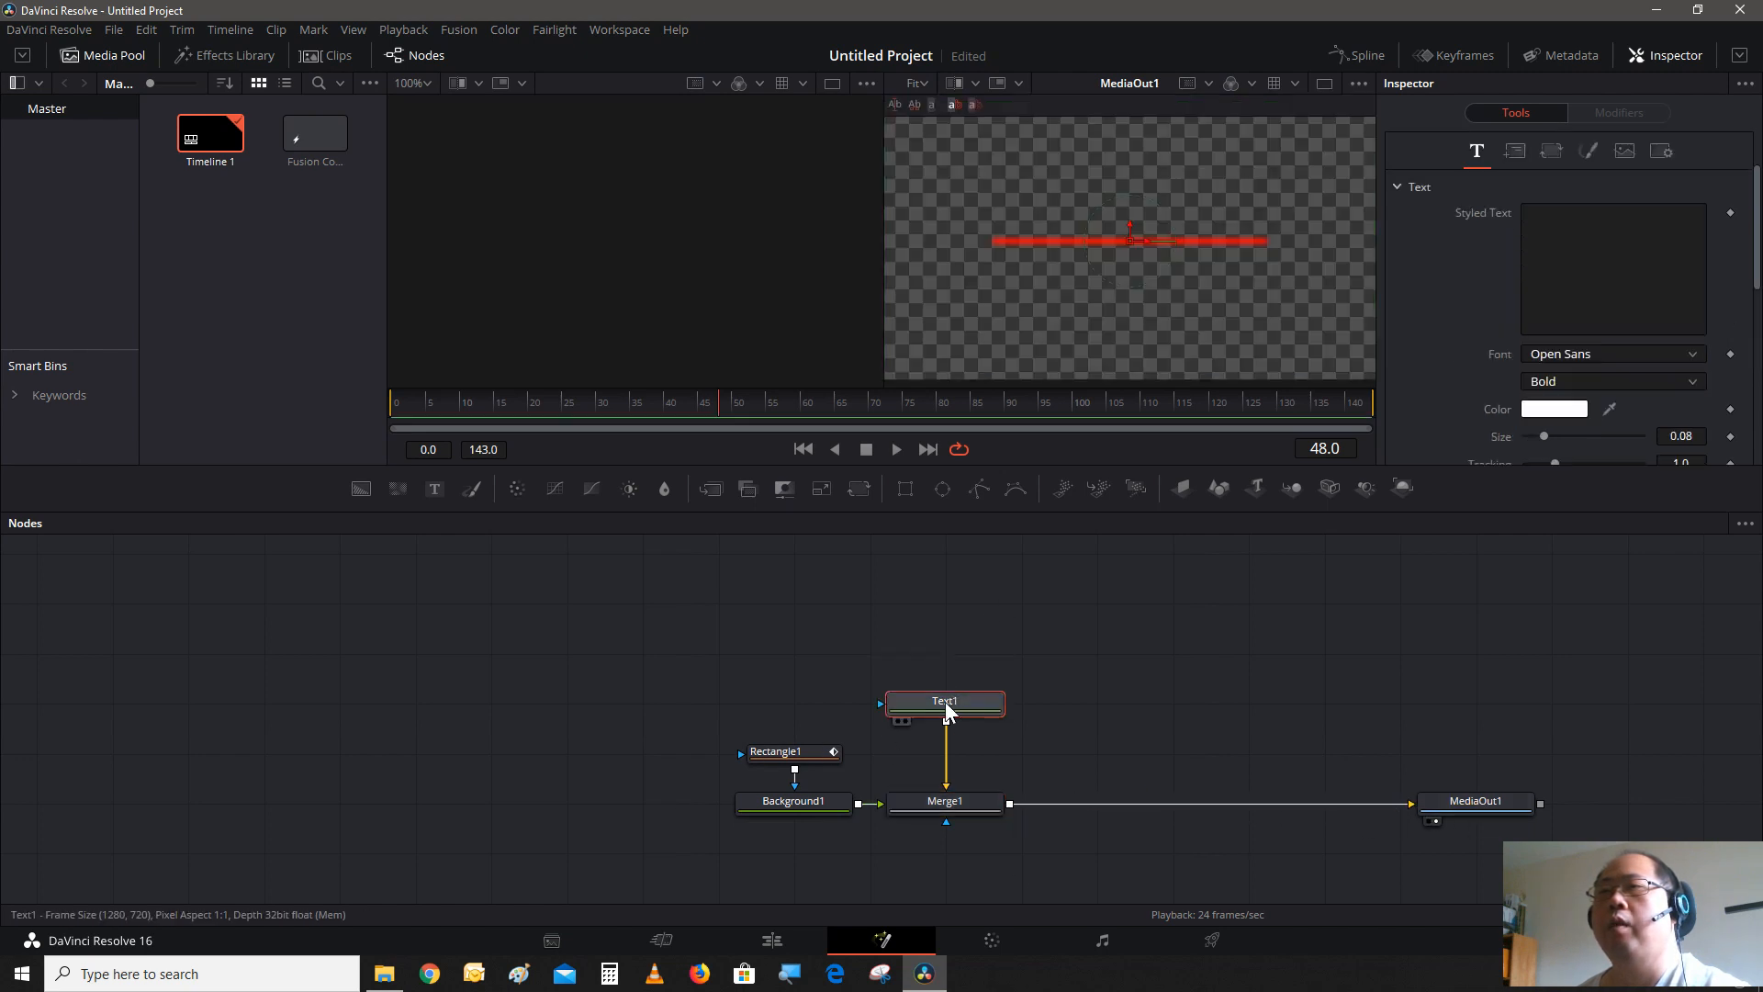
- Enter a name as the Text1 title in NEXT ART font, raise it, and add a Rectangle mask
click(1594, 244)
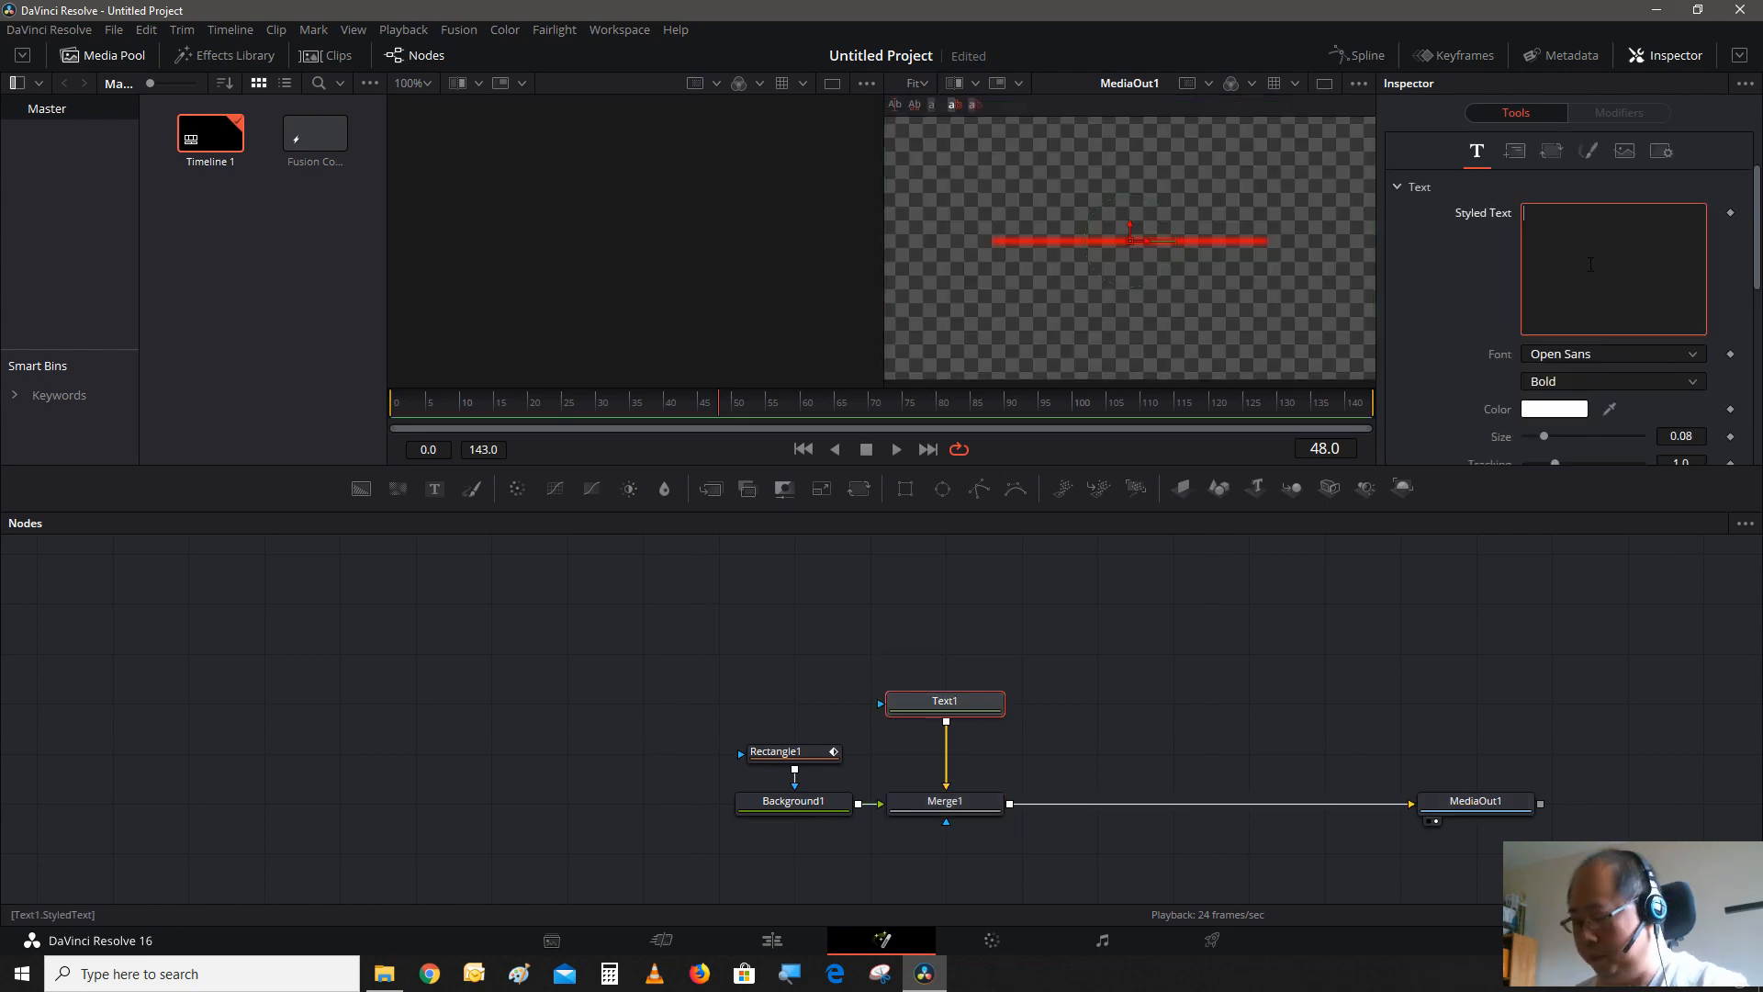
text(A)
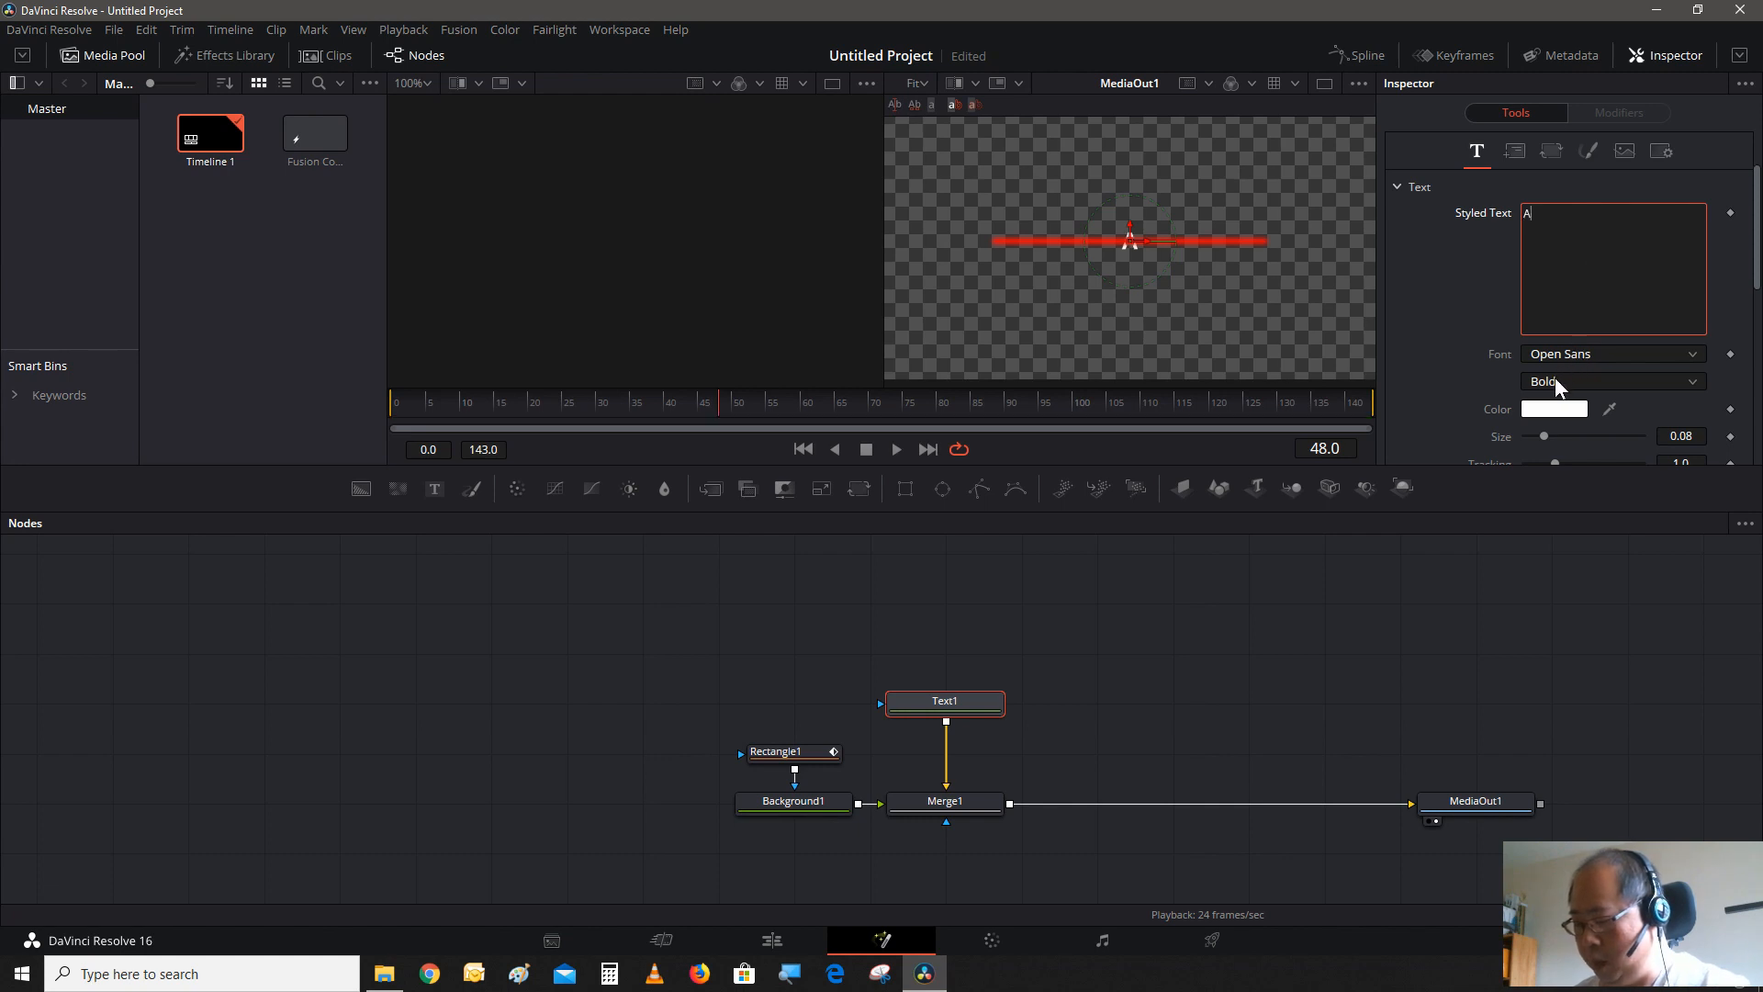
text(ndy)
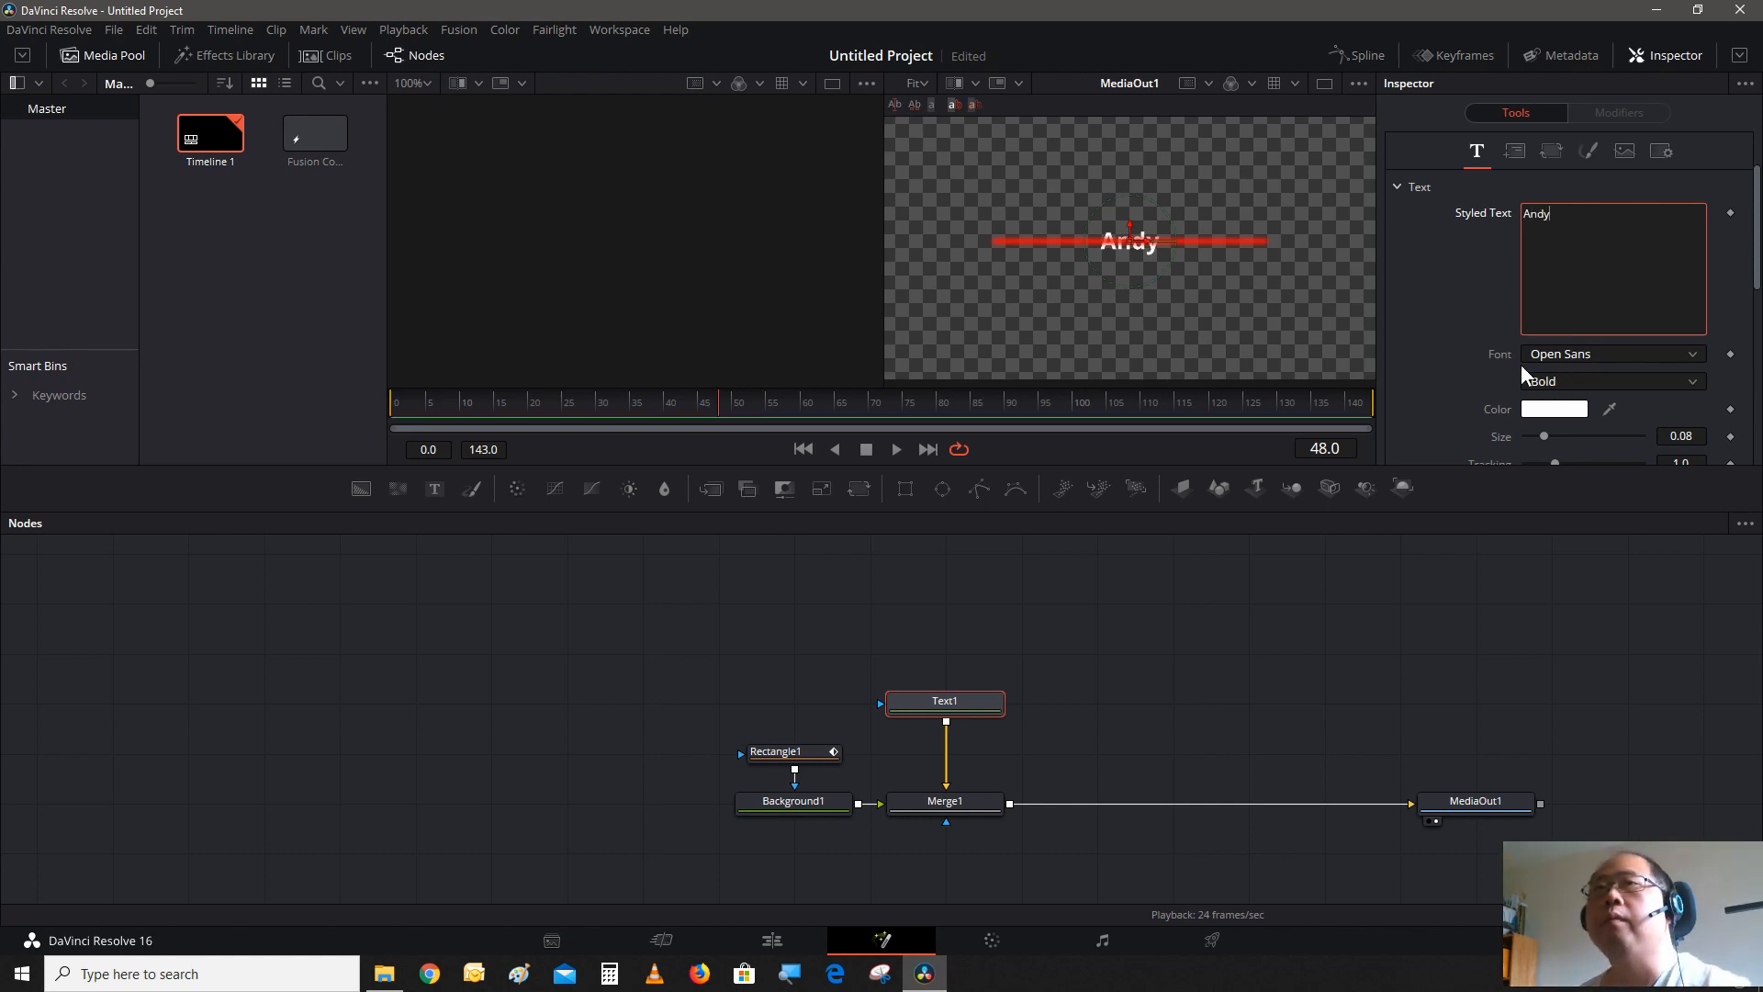
click(1440, 275)
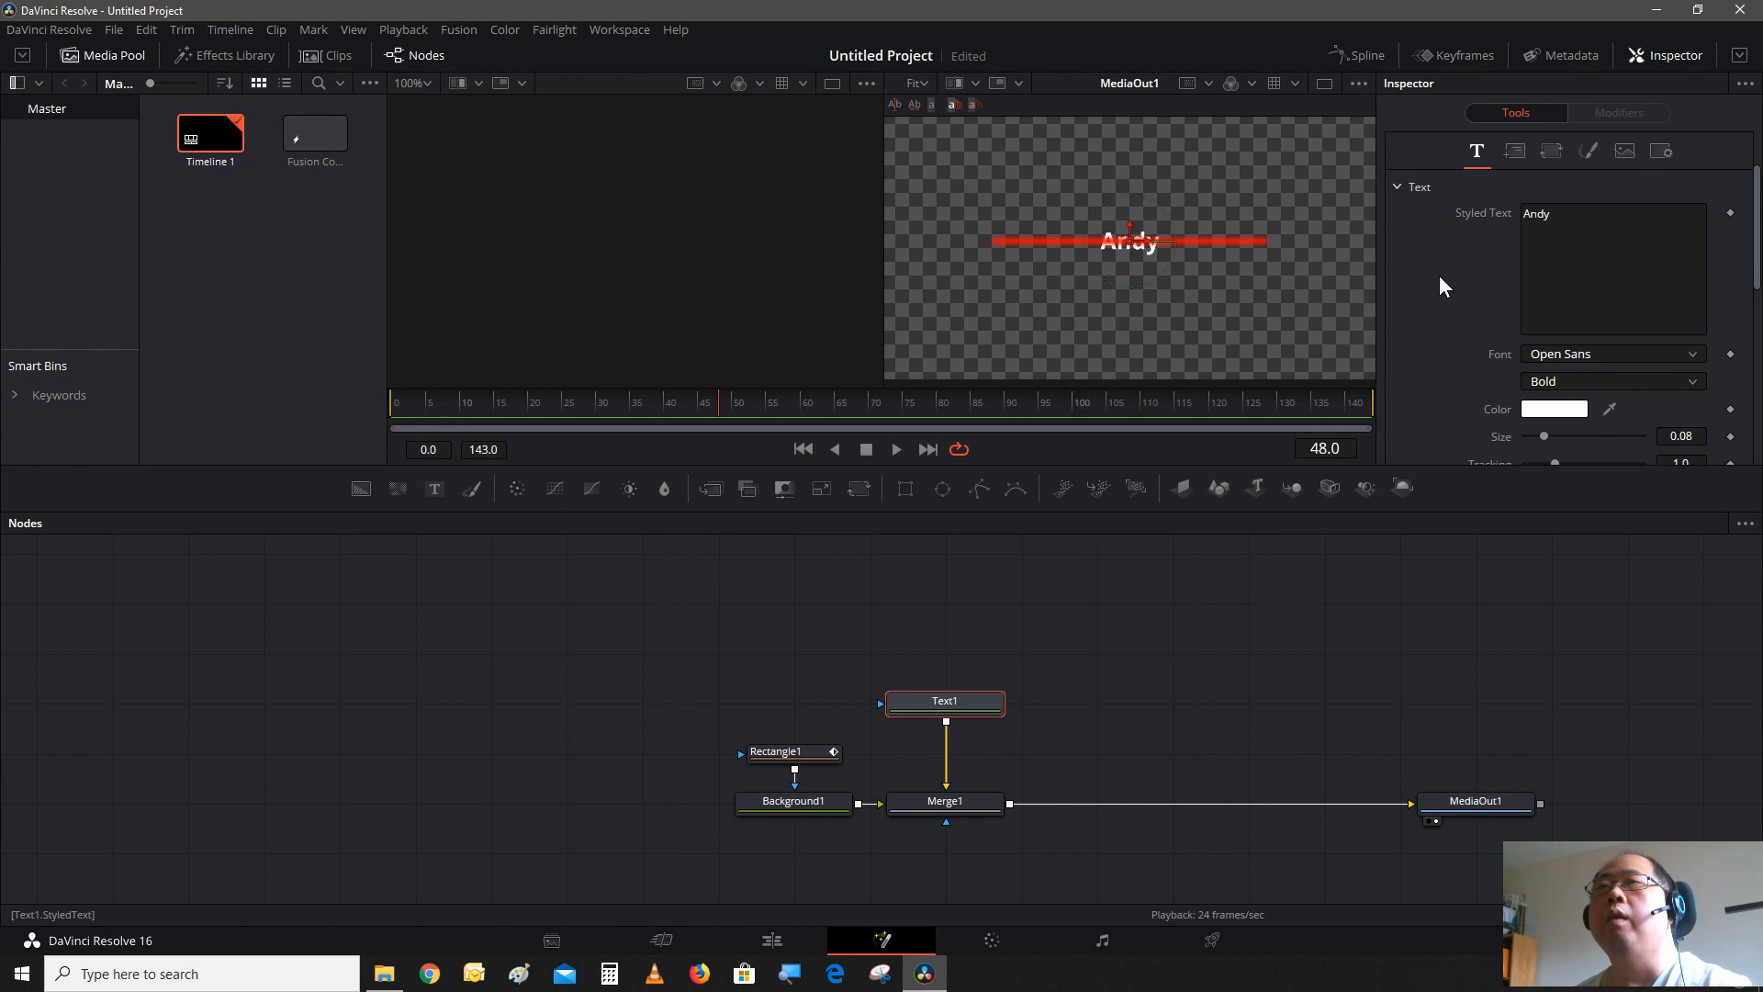
click(1593, 351)
scroll(1583, 526, down, 2)
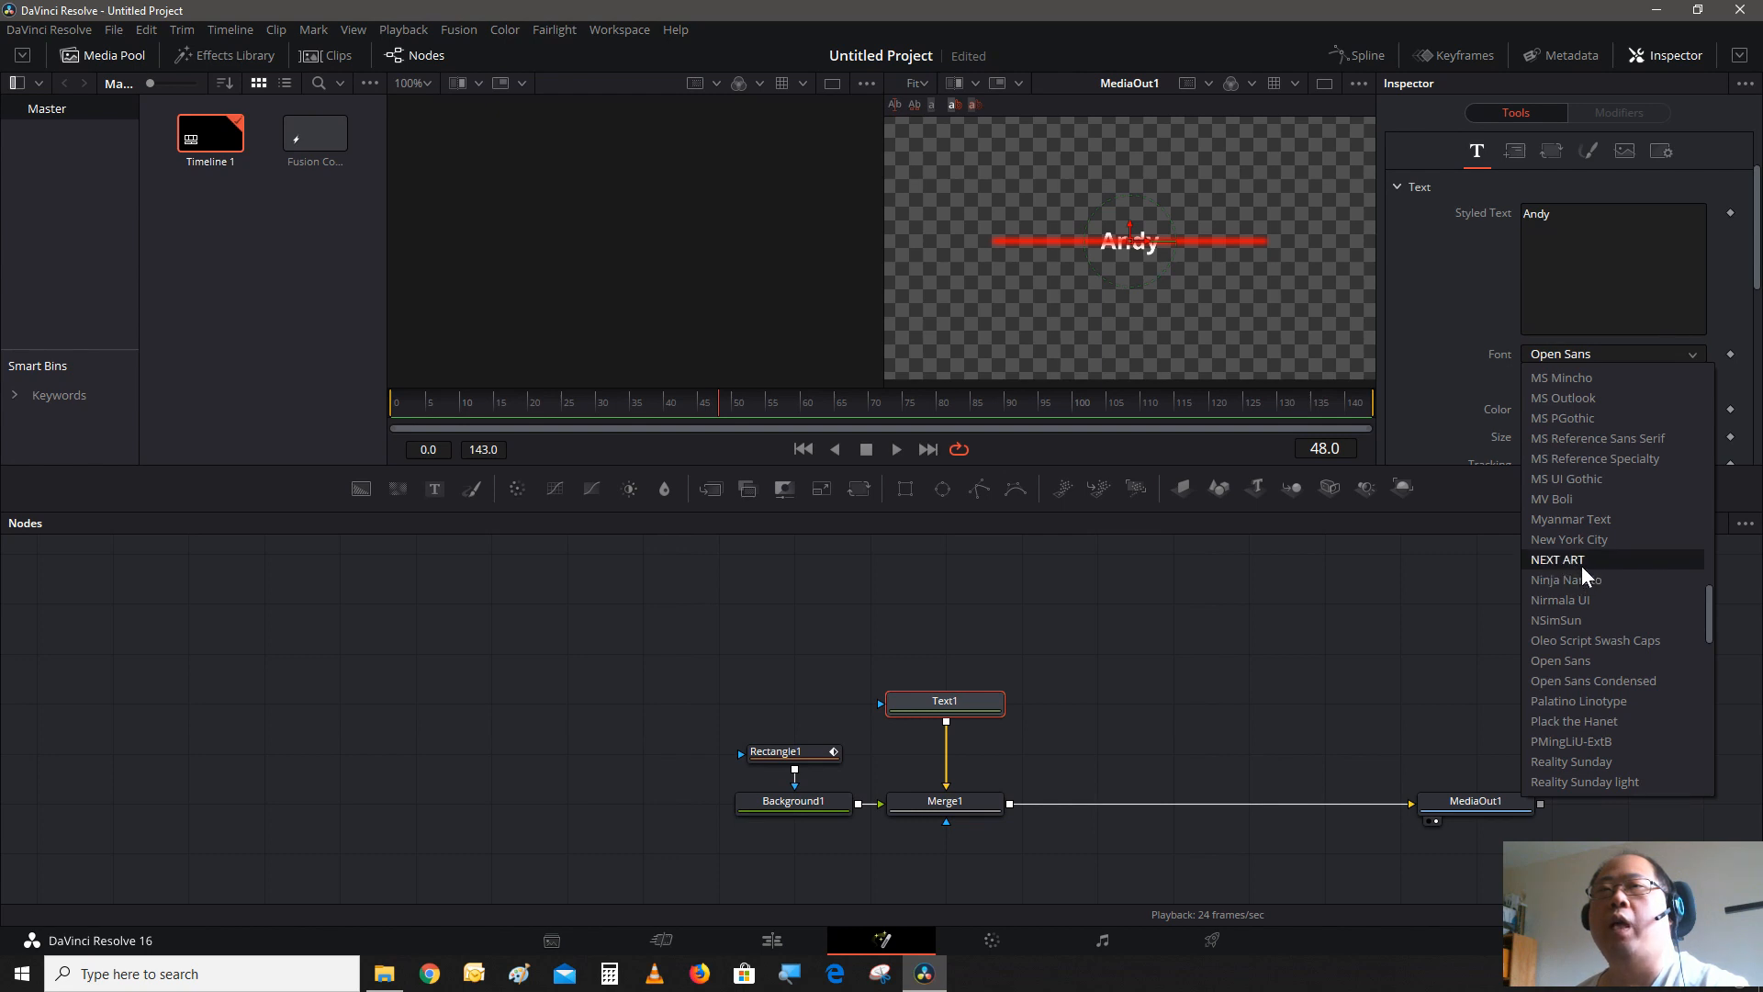
click(1581, 566)
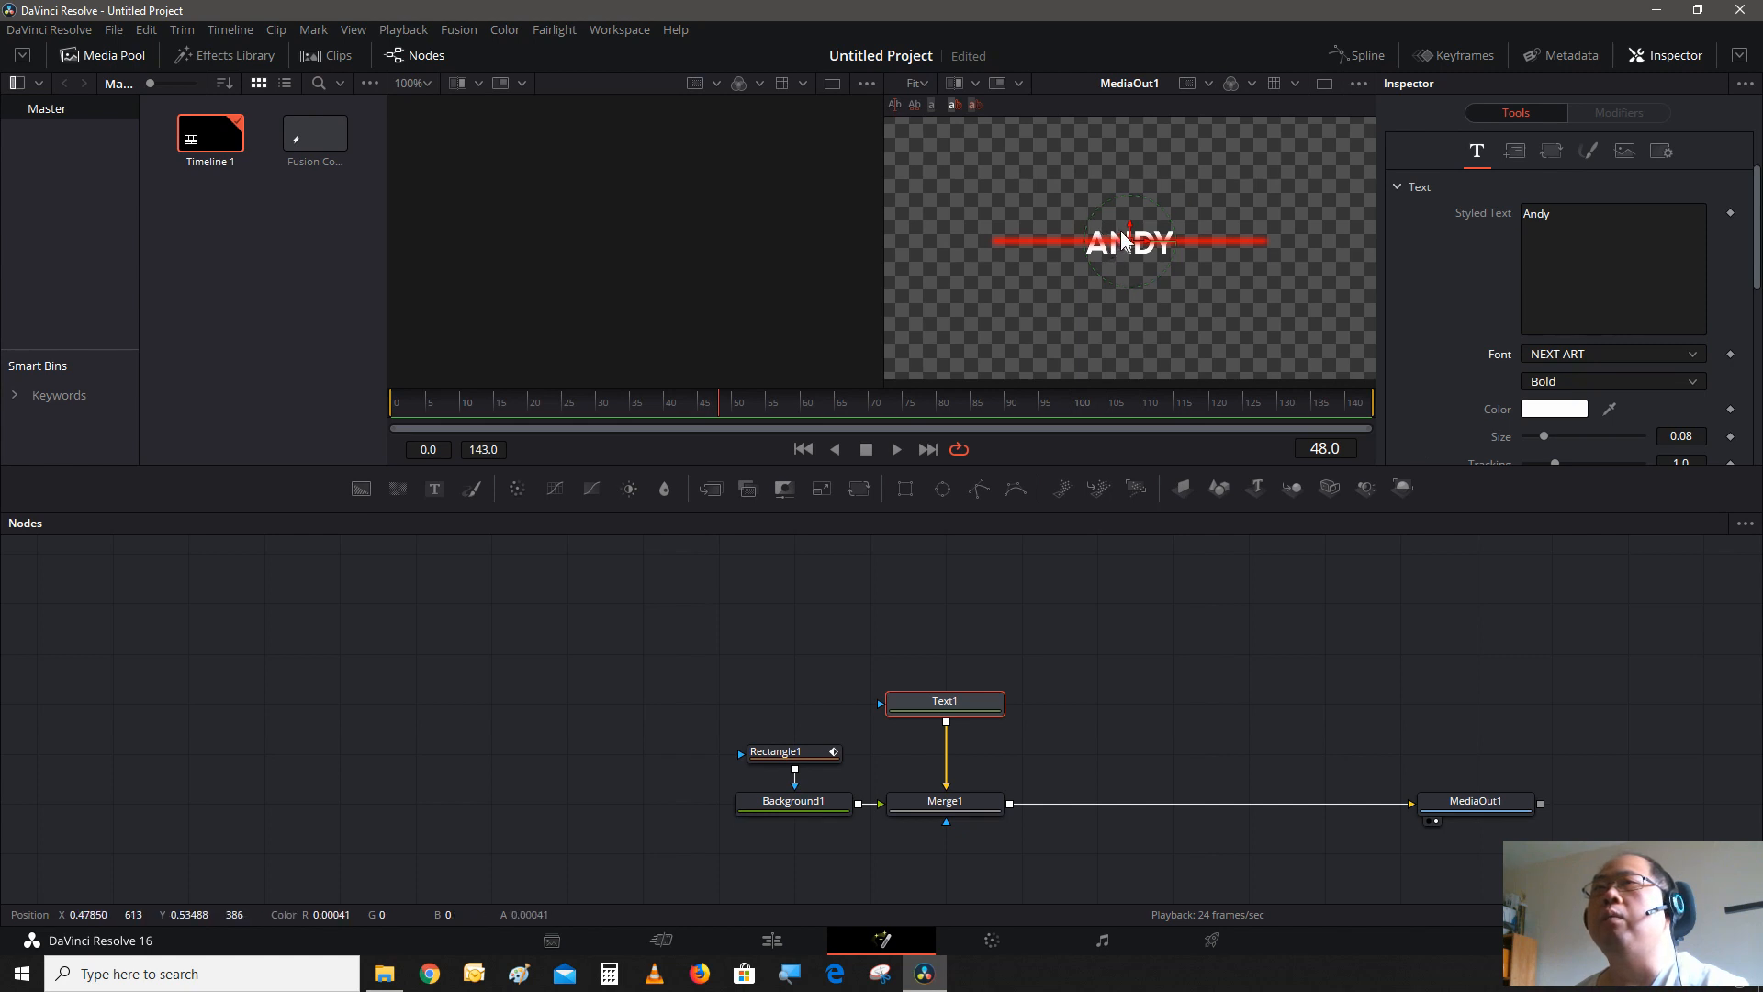
drag(1131, 232, 1142, 219)
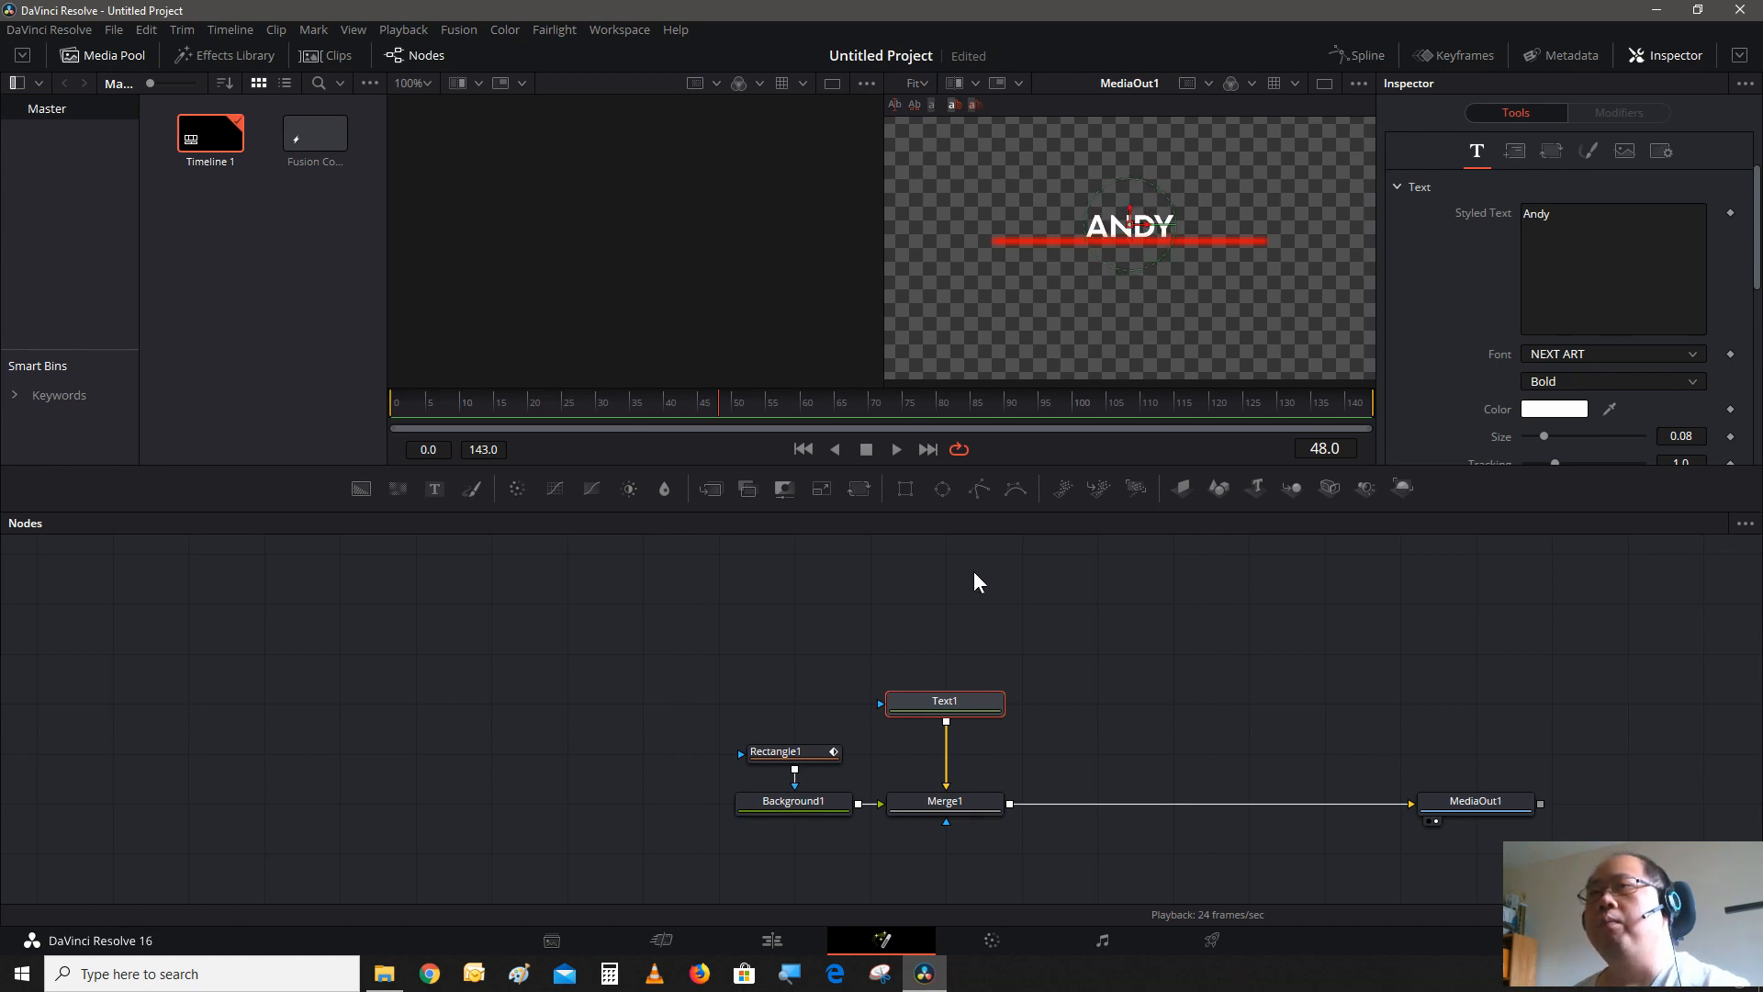
click(912, 492)
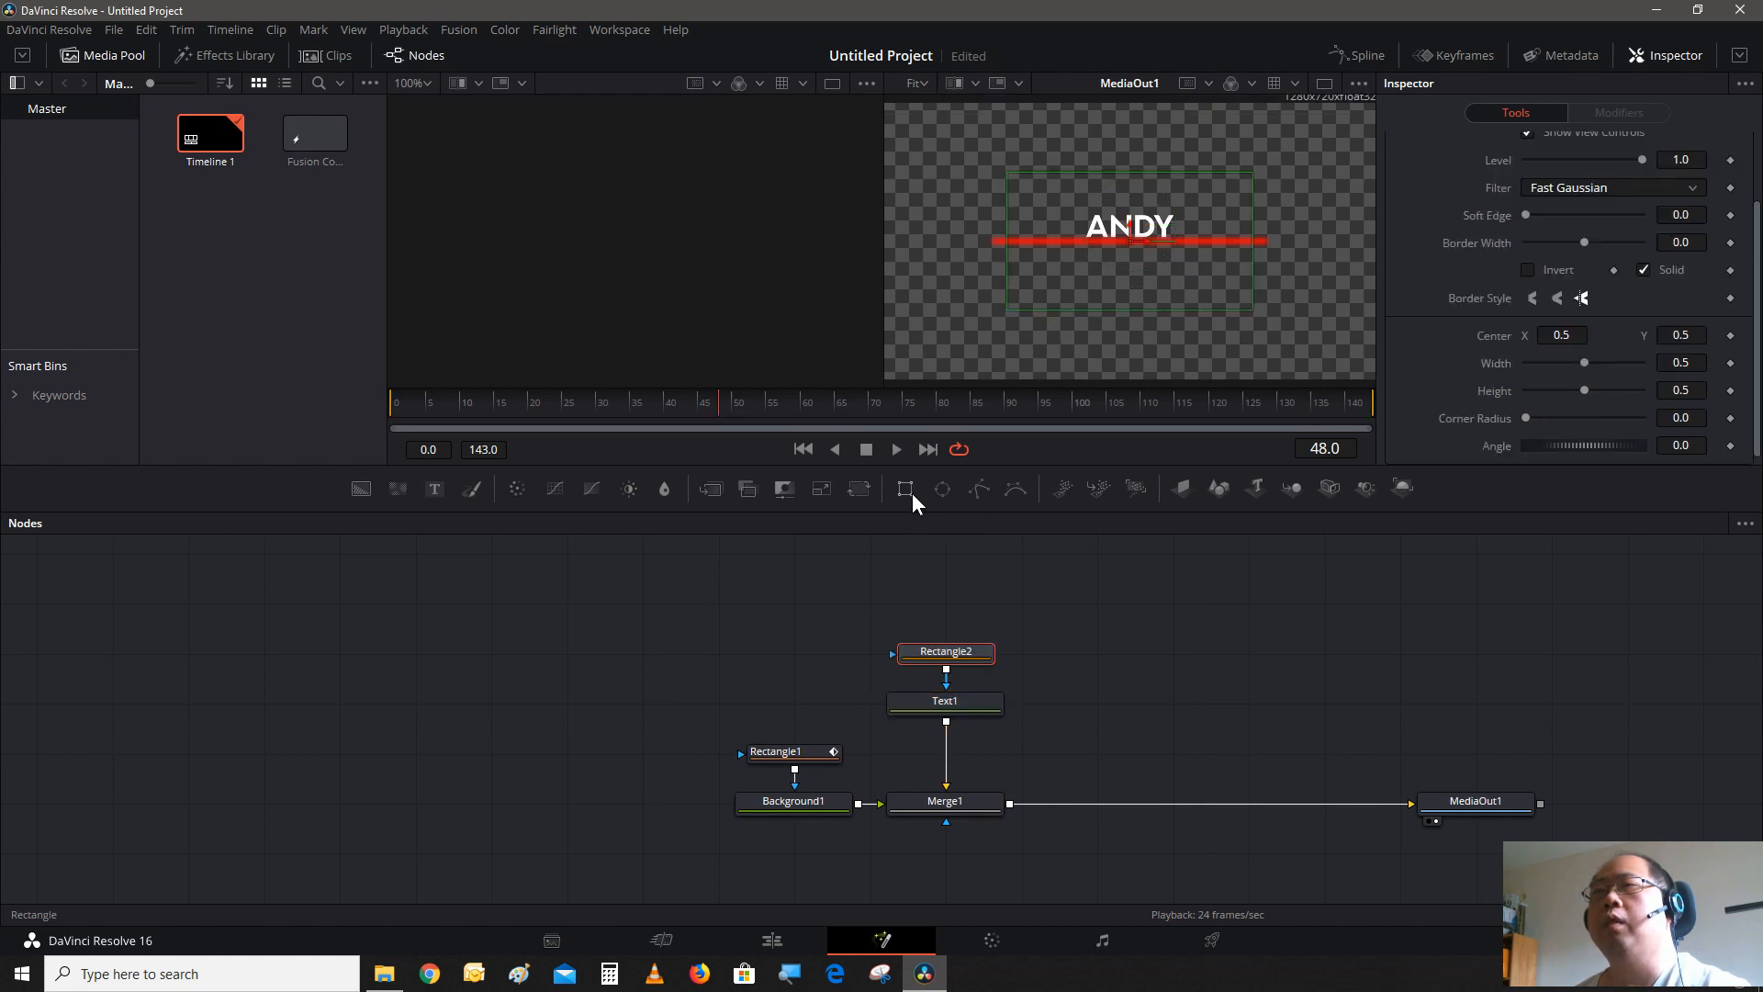
- Raise Rectangle2 to Center Y 0.745847, widen it to 1.0, and go to frame 30
drag(1131, 220, 1138, 152)
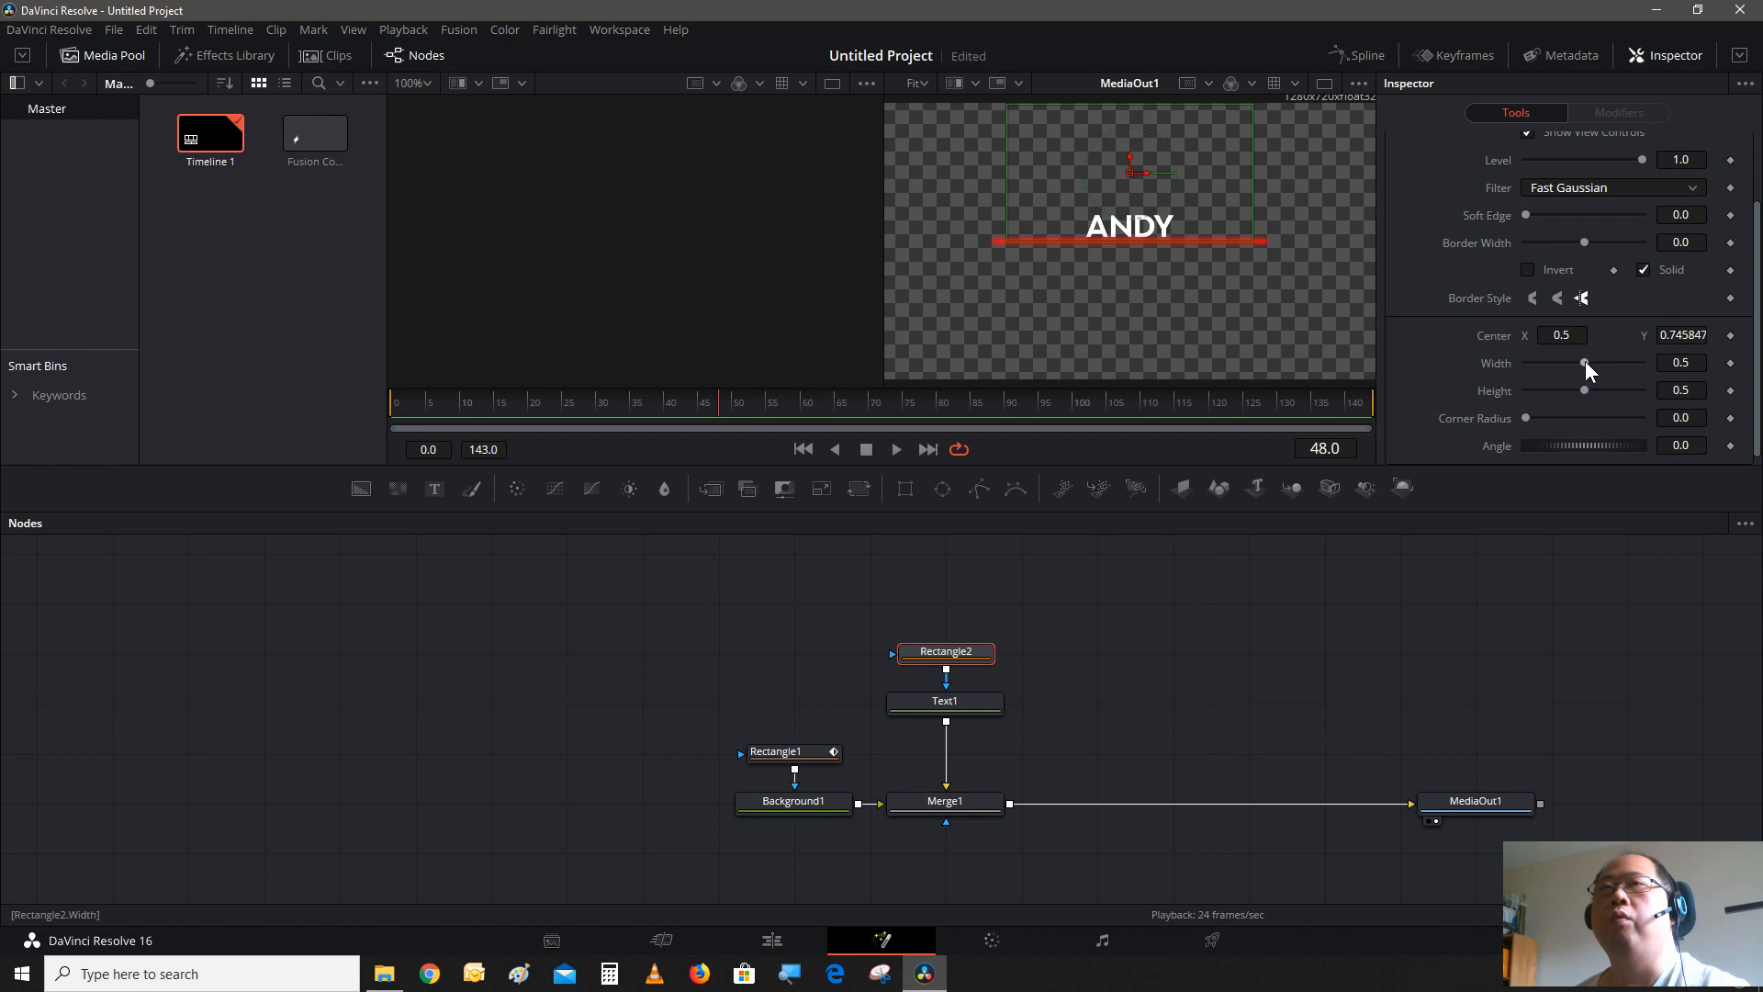
drag(1585, 361, 1726, 386)
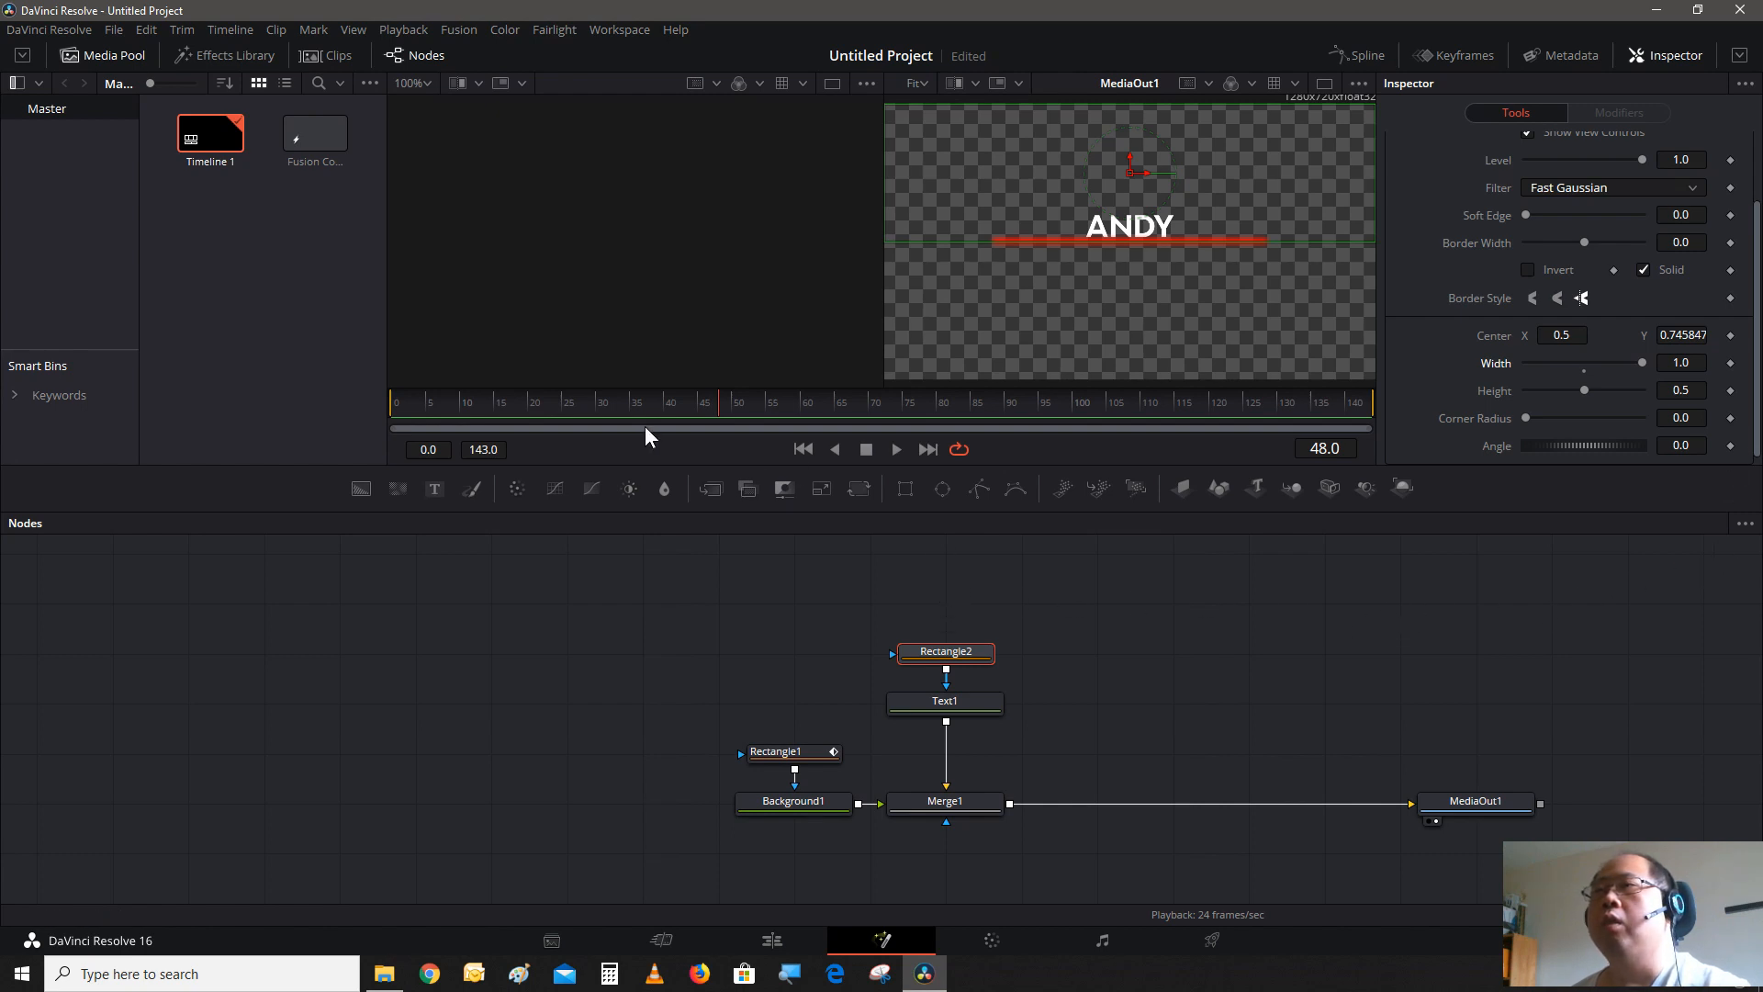
click(593, 397)
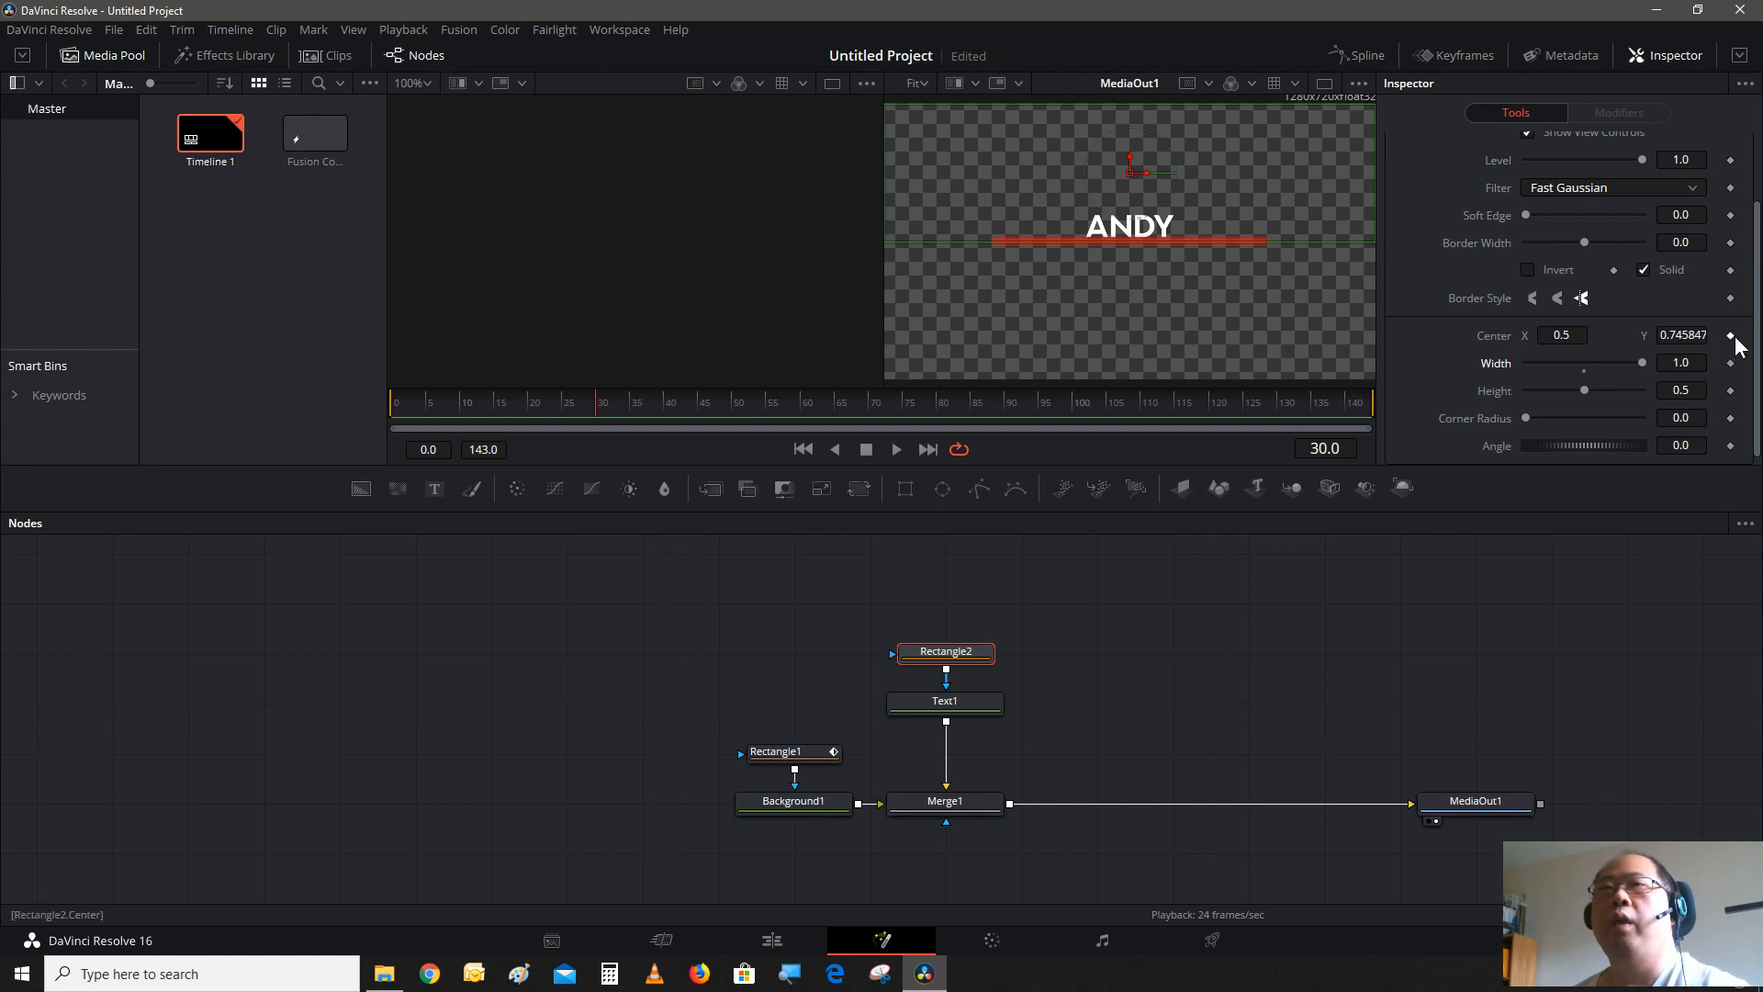
- Keyframe Text1's Center so ANDY moves from behind the red bar at frame 30 to above it at frame 45
click(973, 699)
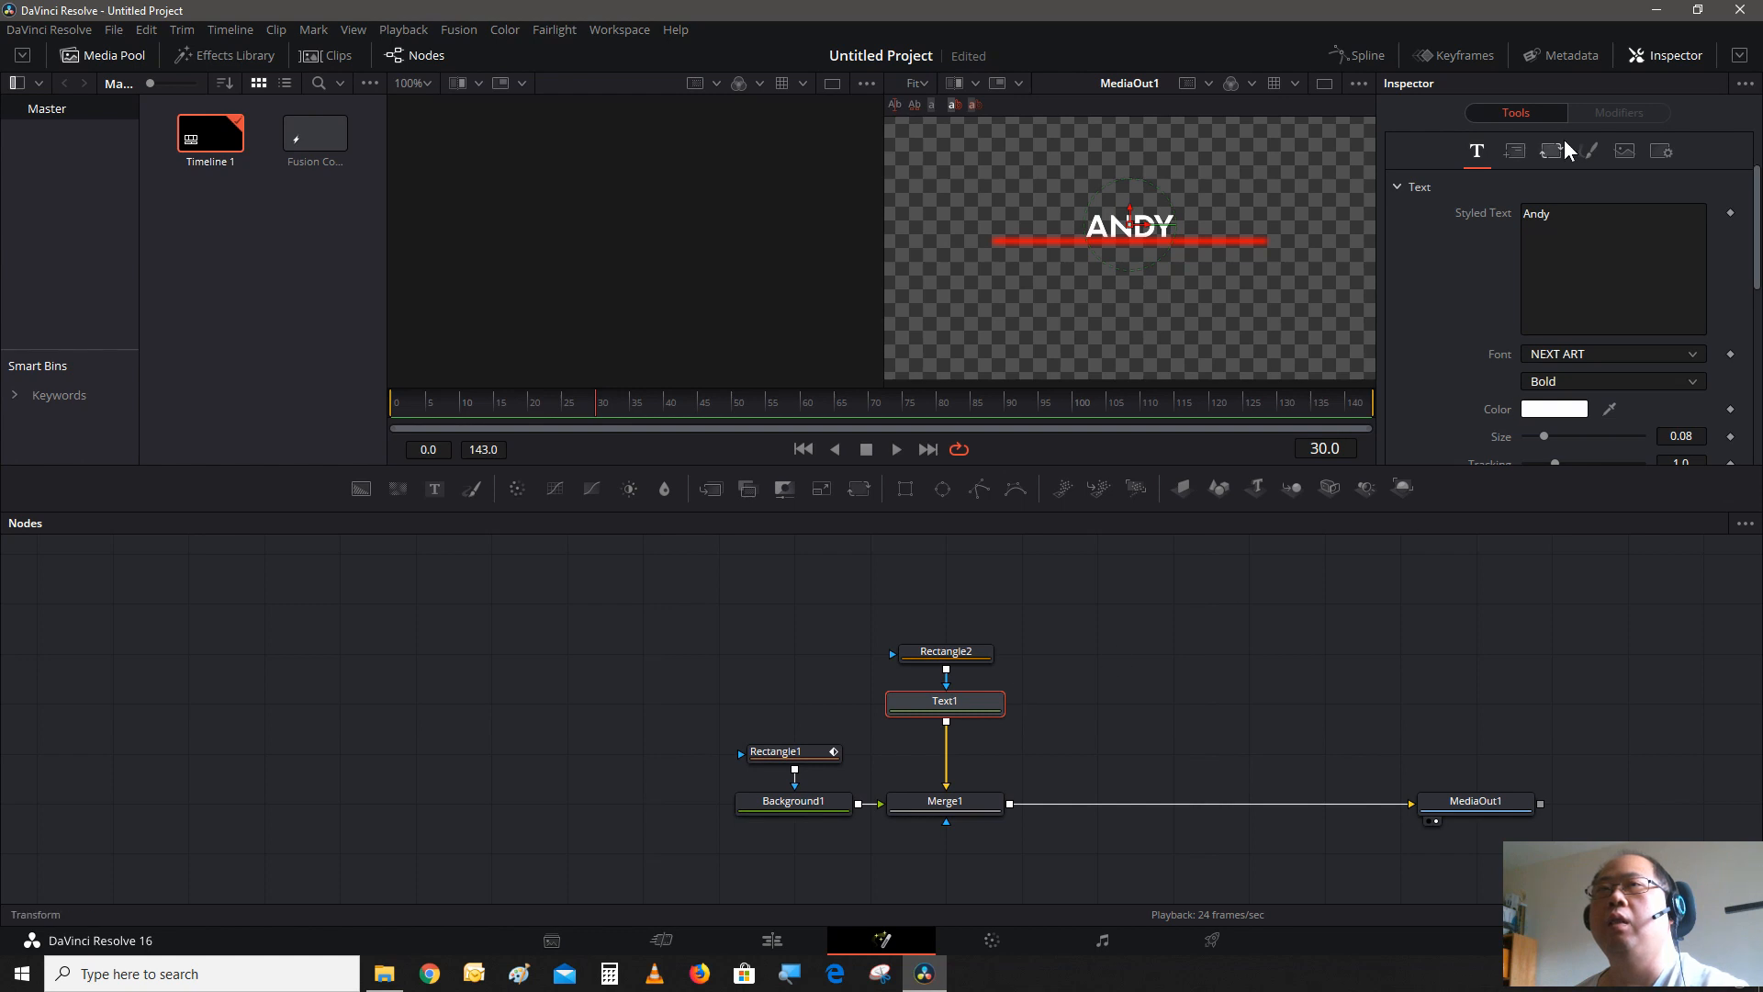
click(1515, 150)
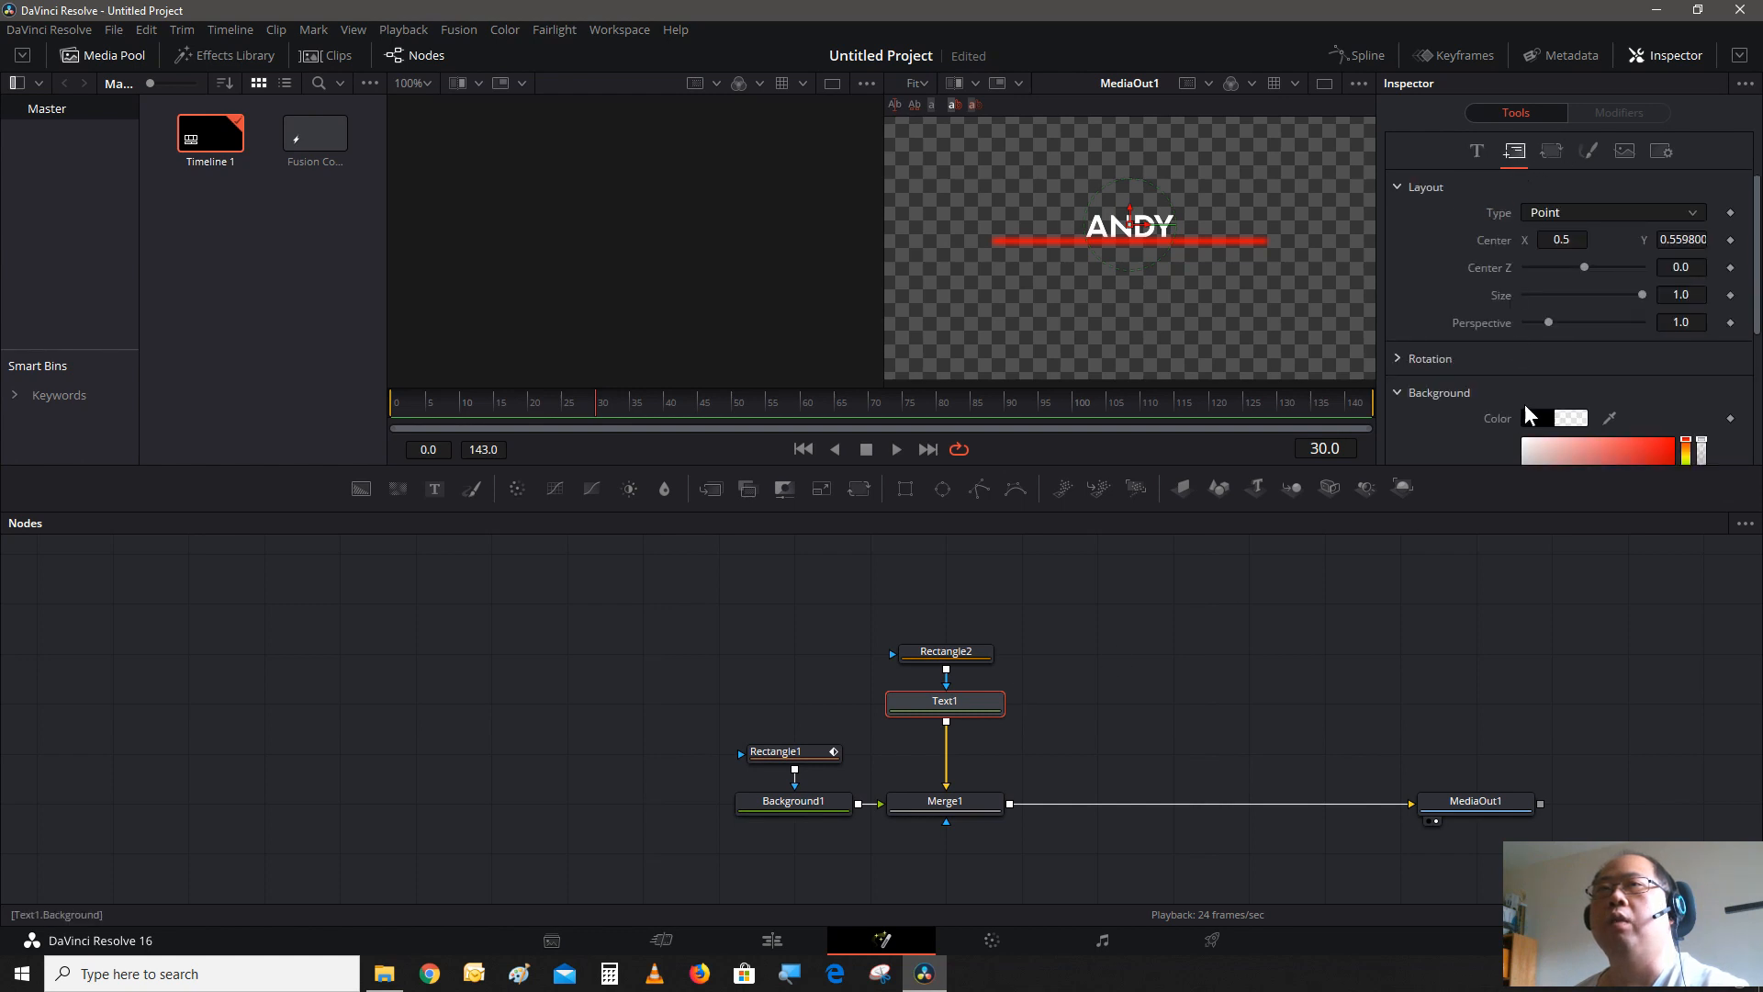
click(1730, 240)
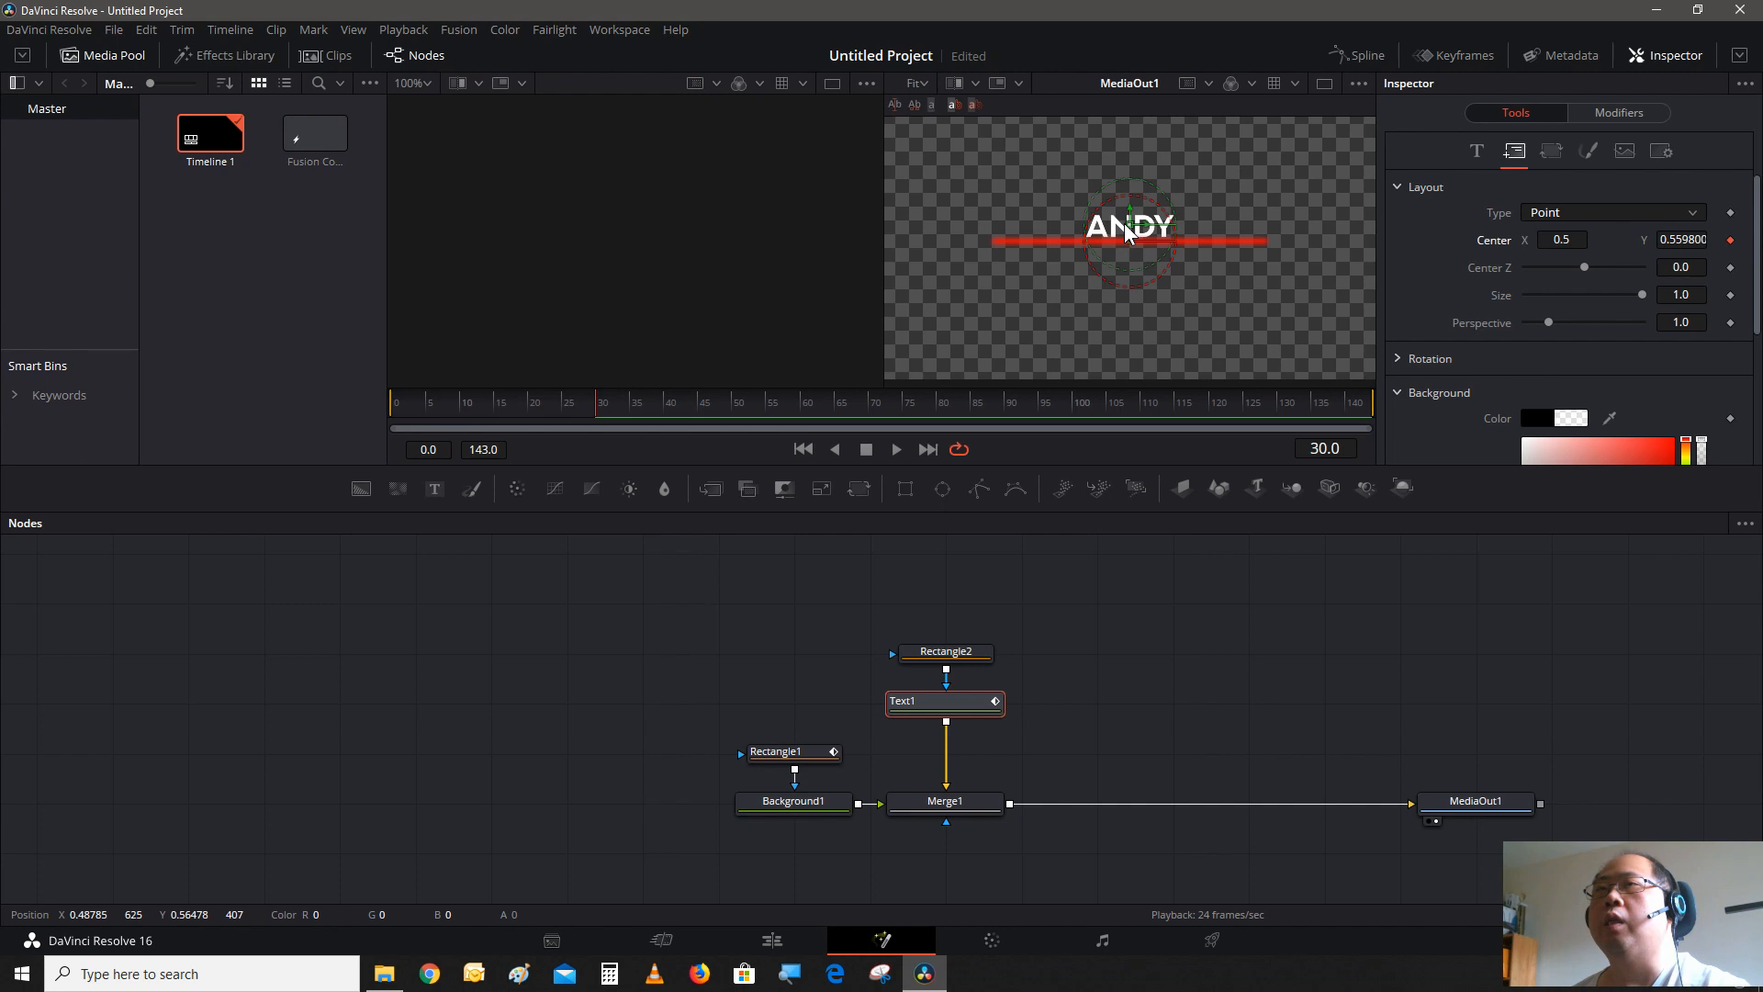
drag(1131, 222, 1128, 264)
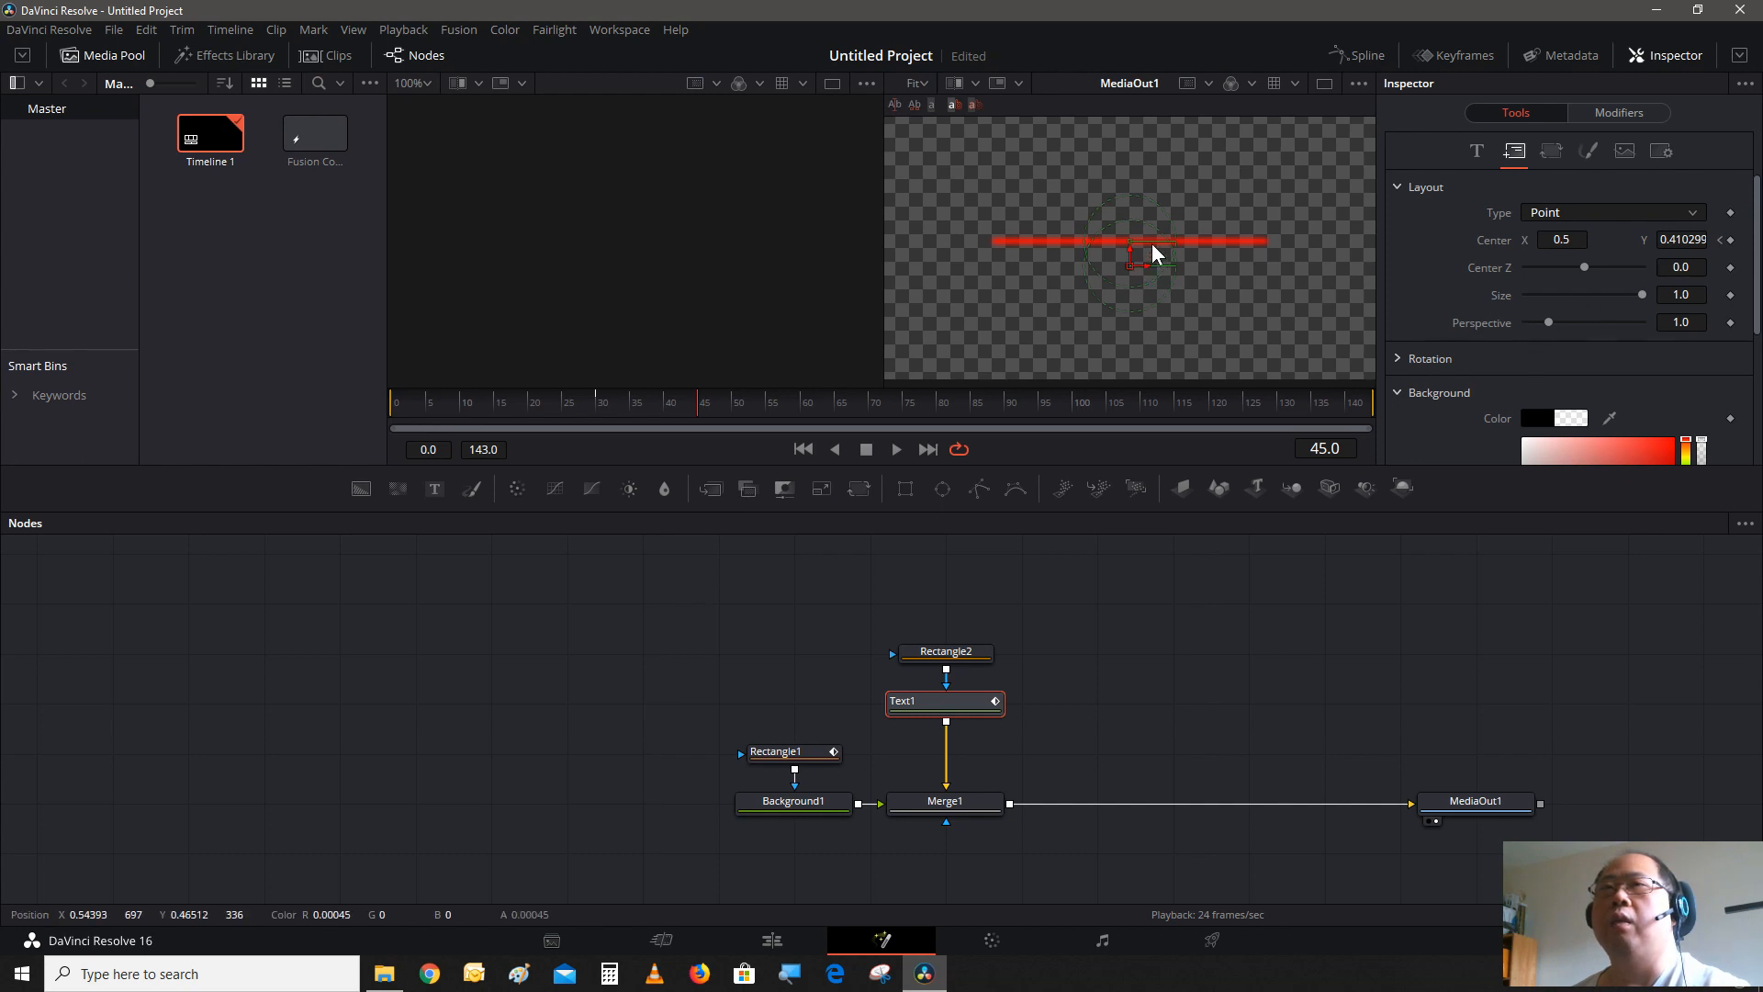
drag(1129, 261, 1145, 220)
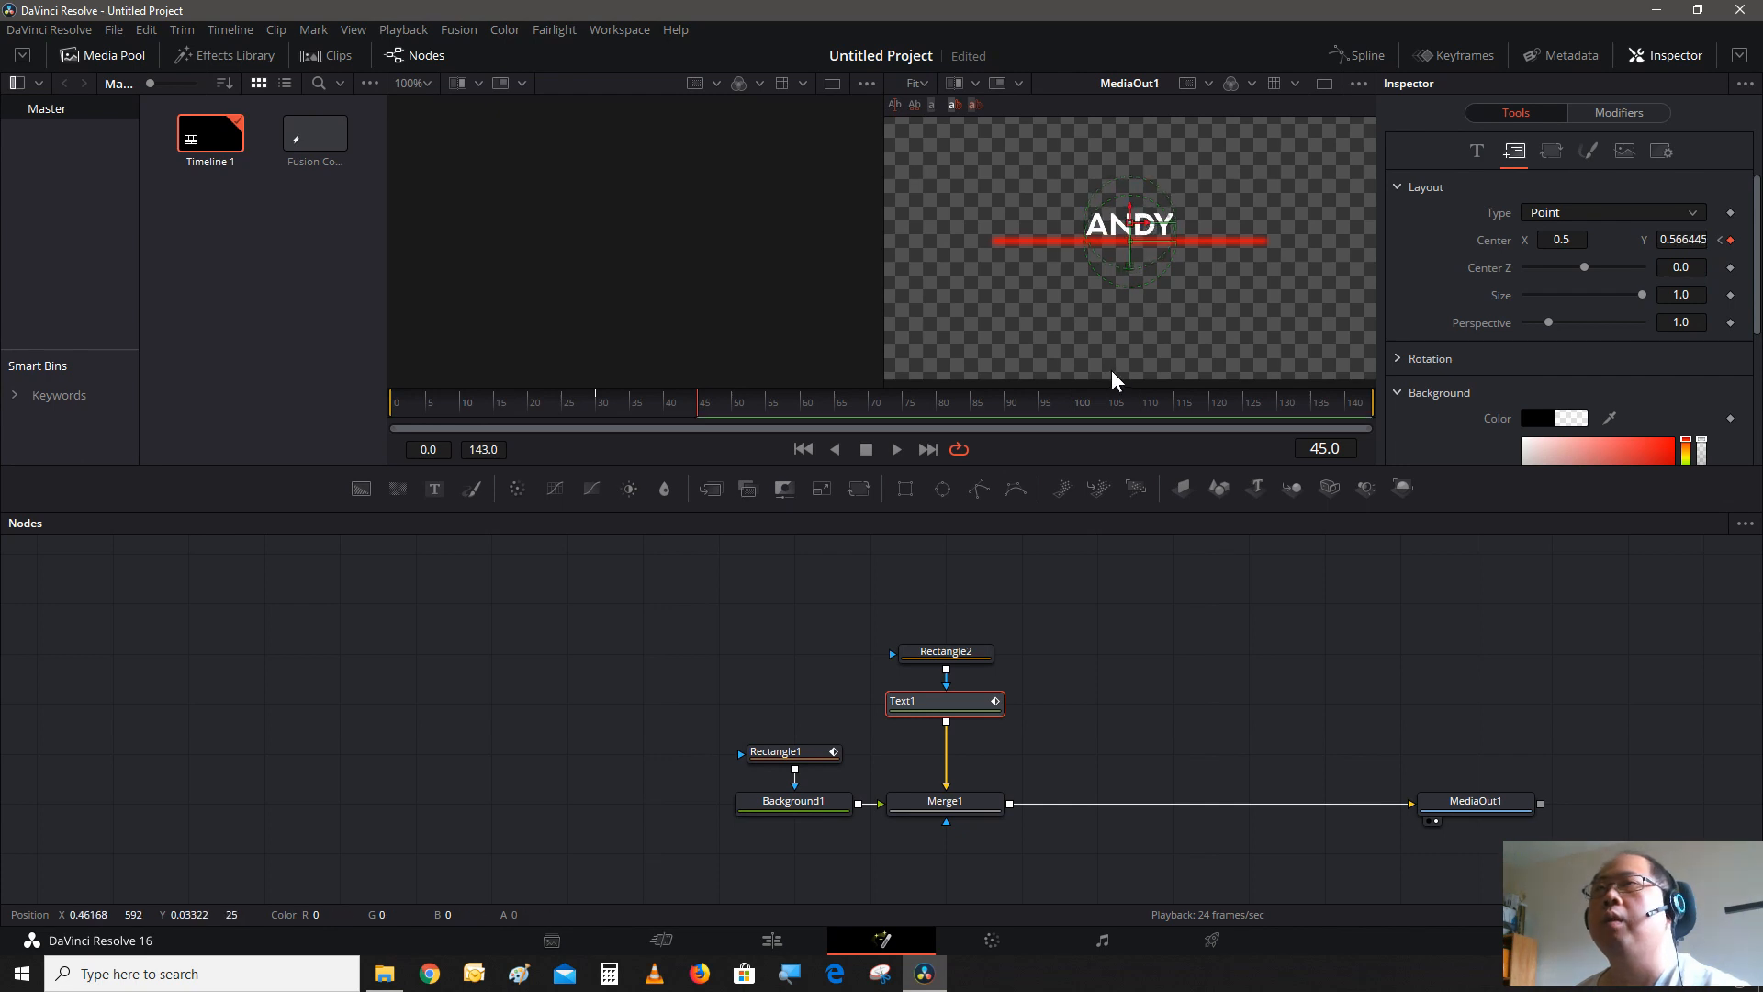
- Play the title animation from the first frame, then select the Rectangle2 and Text1 nodes
click(393, 404)
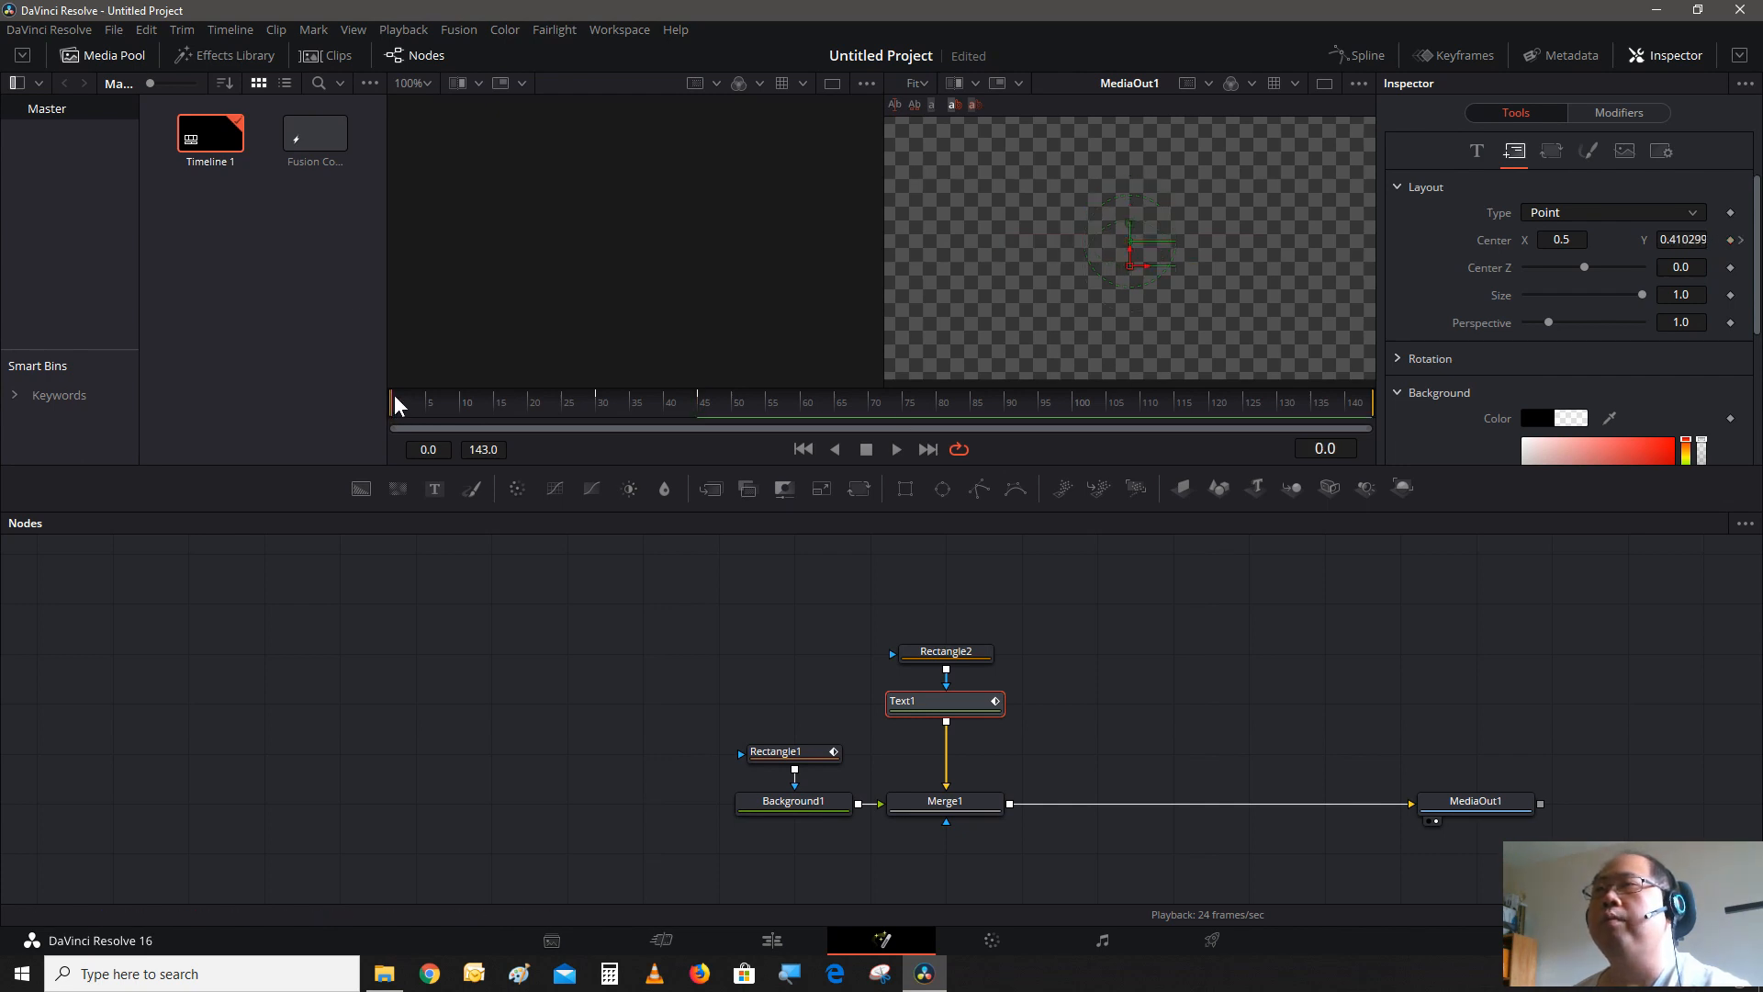
click(897, 452)
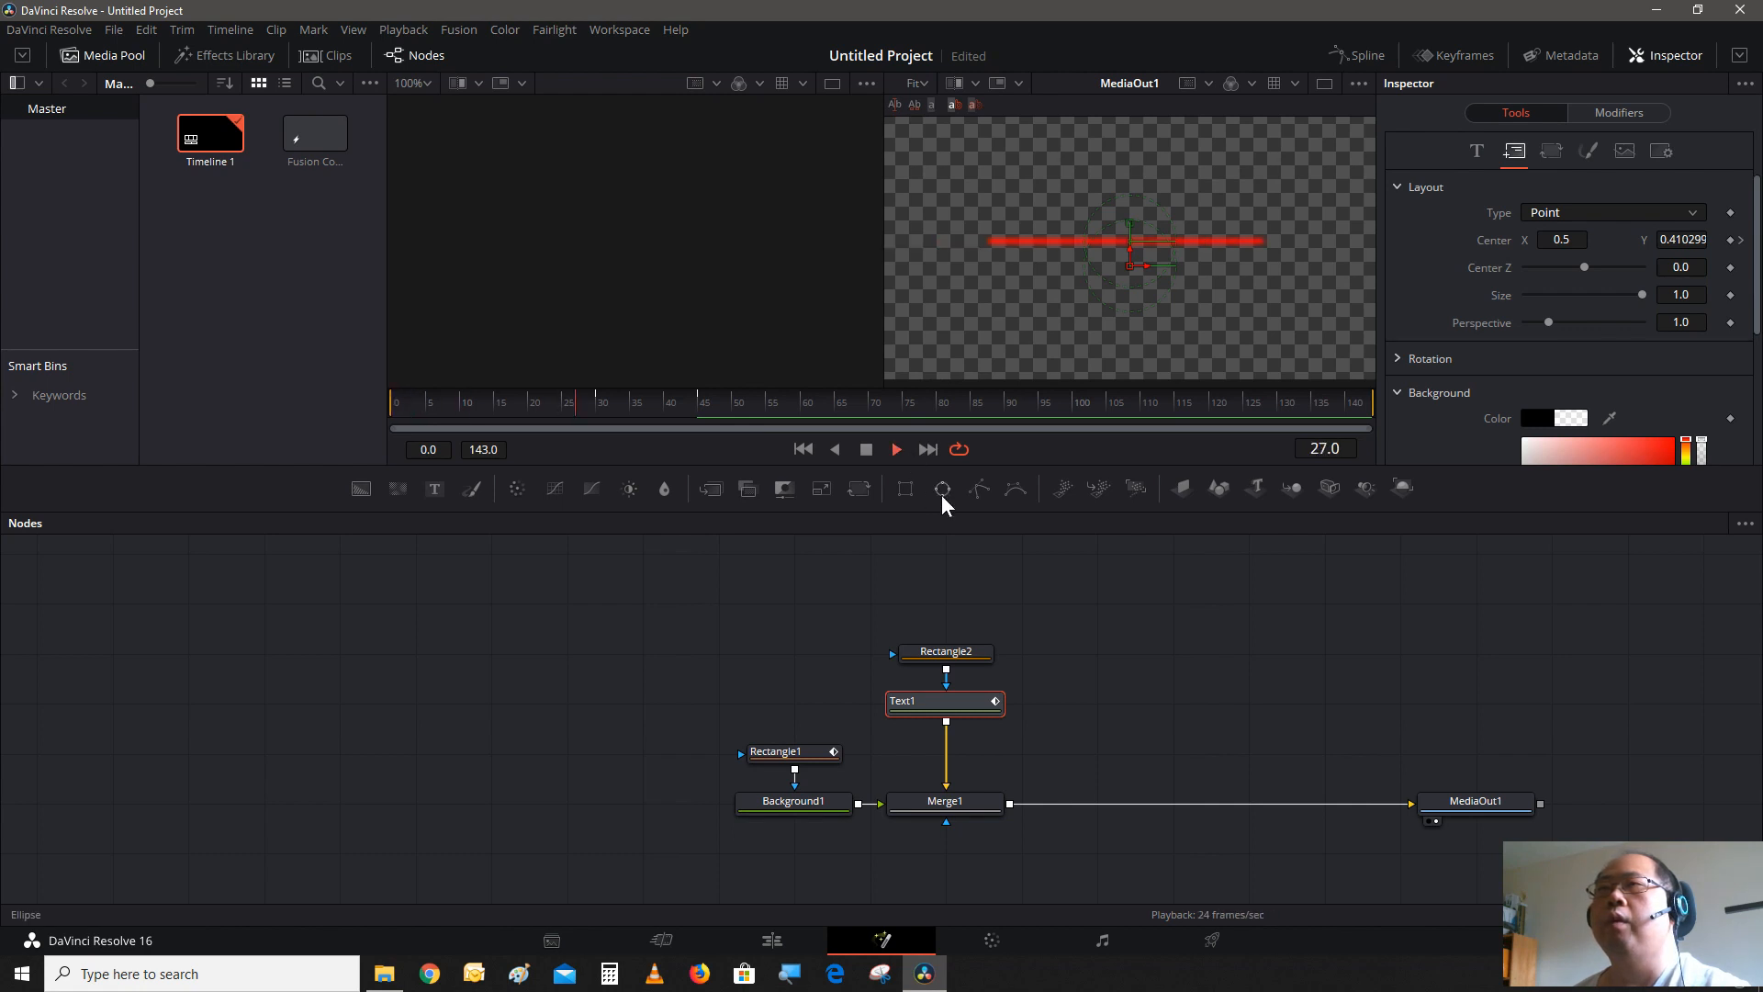
click(866, 449)
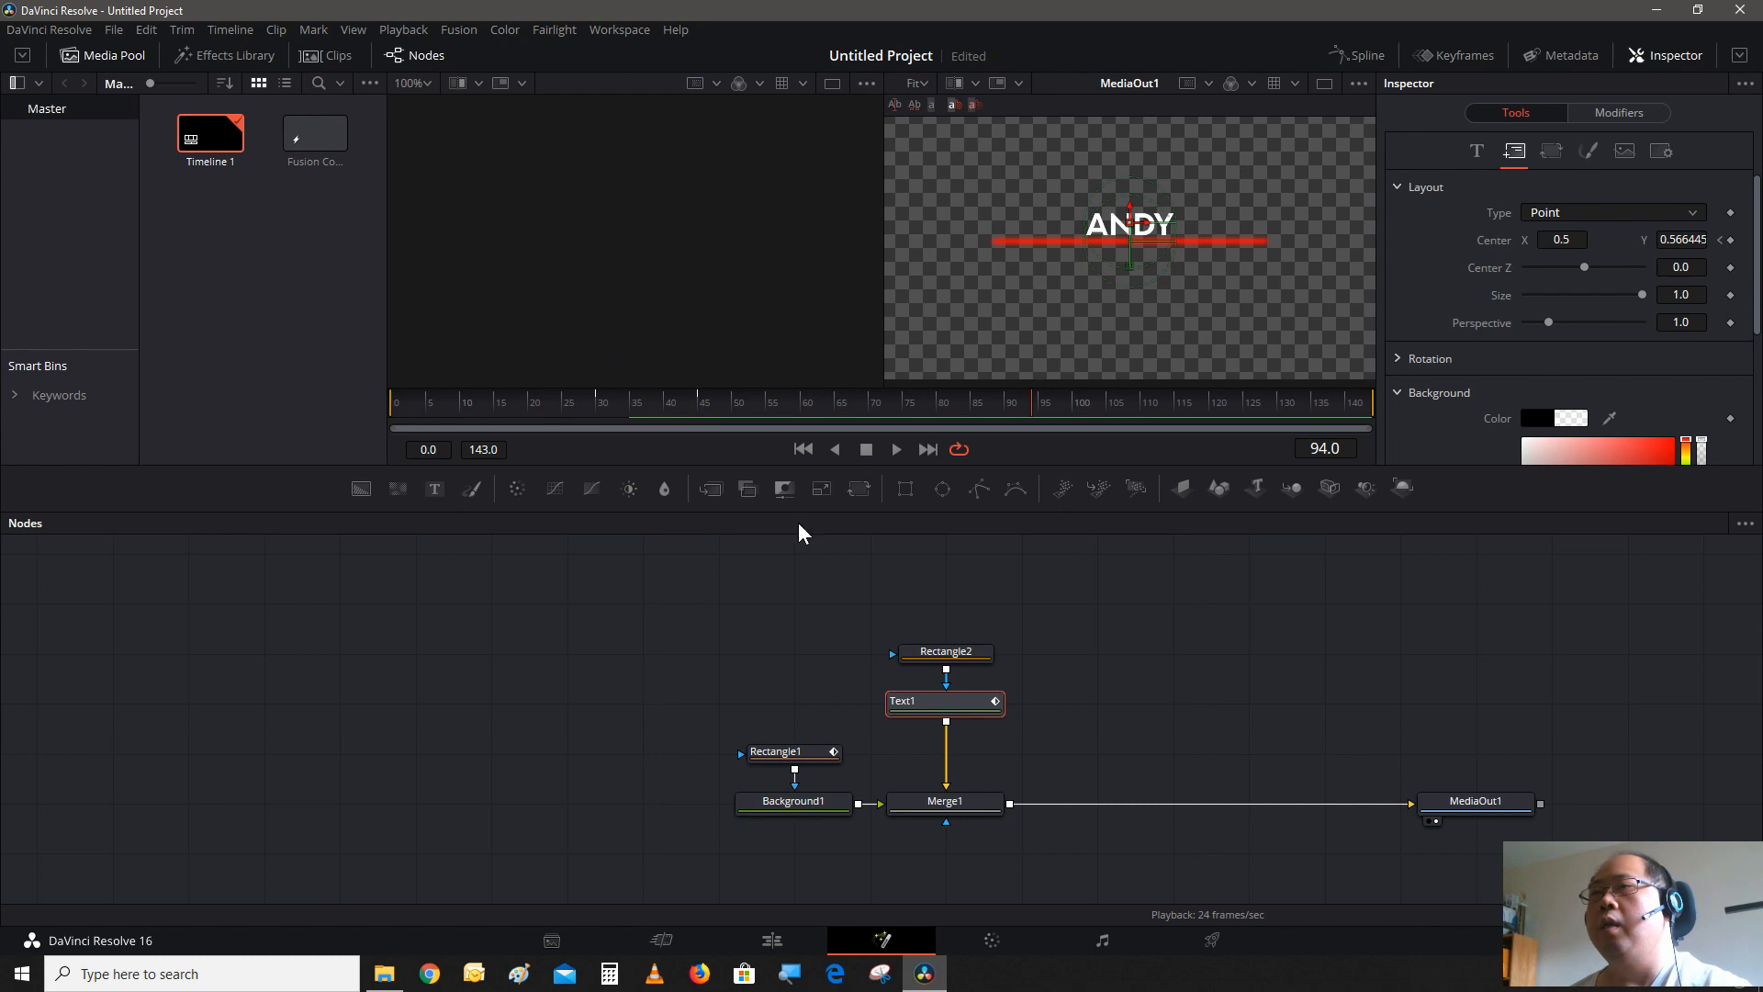
drag(962, 608, 996, 730)
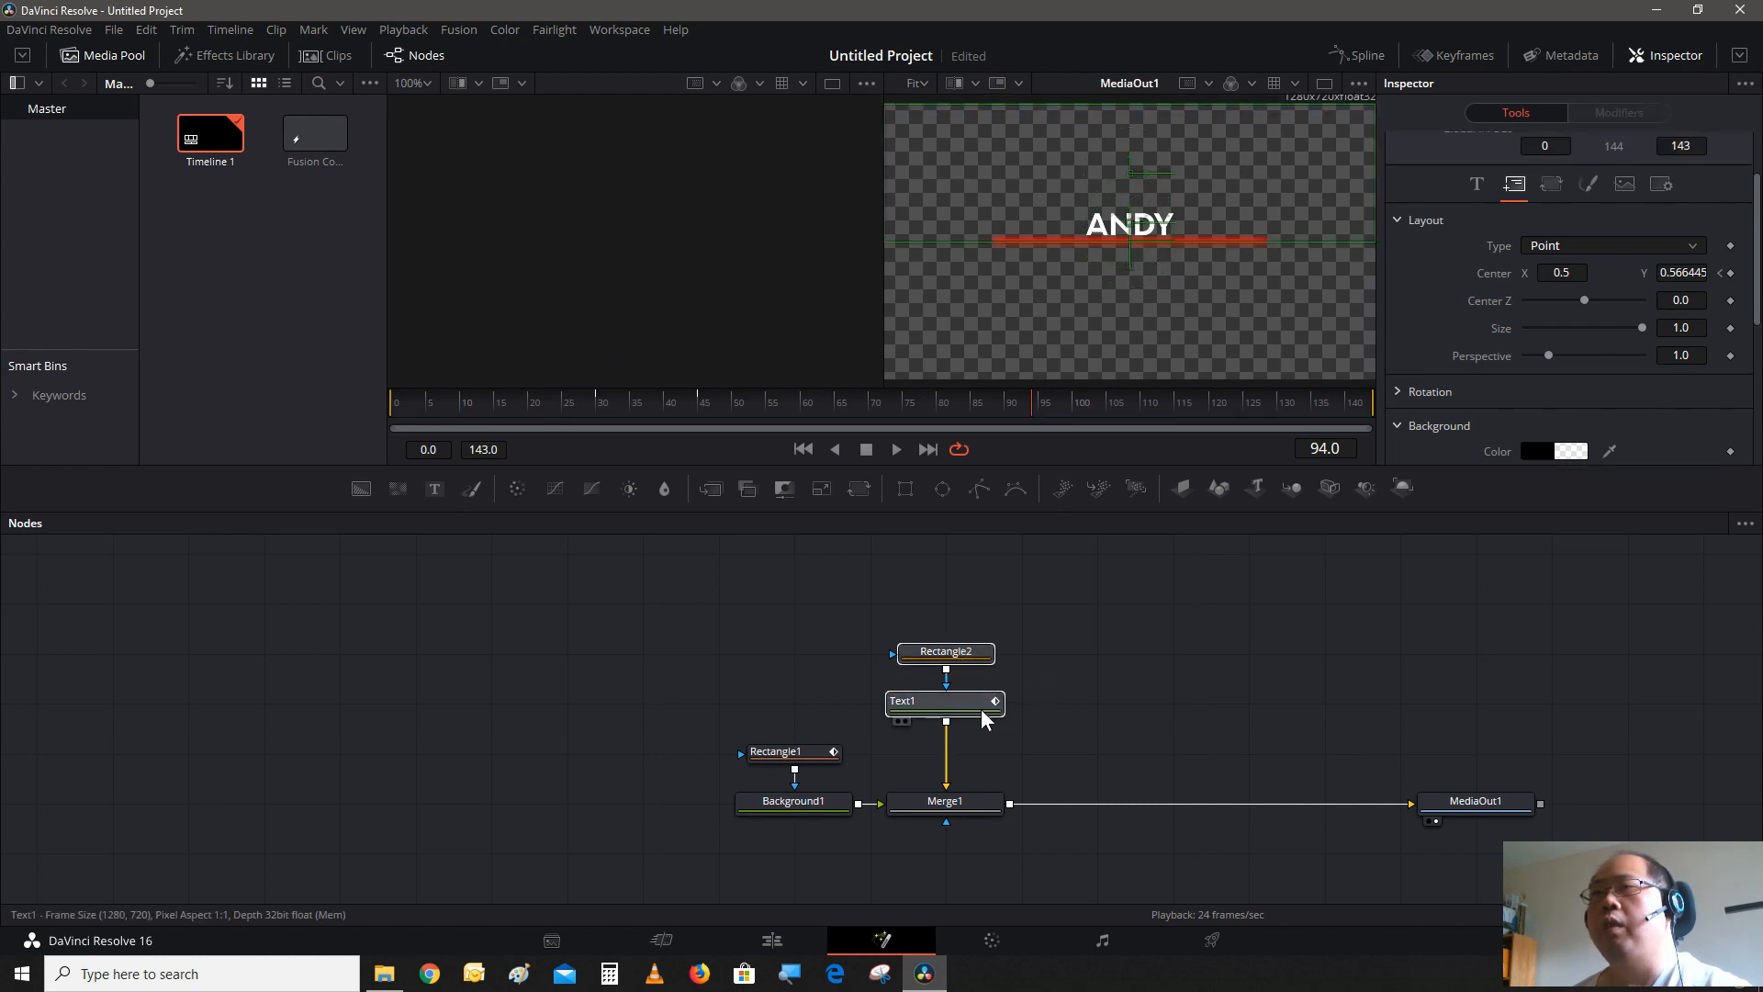
- Copy and paste Rectangle2 and Text1 as new nodes Rectangle2_1 and Text1_1
right_click(982, 717)
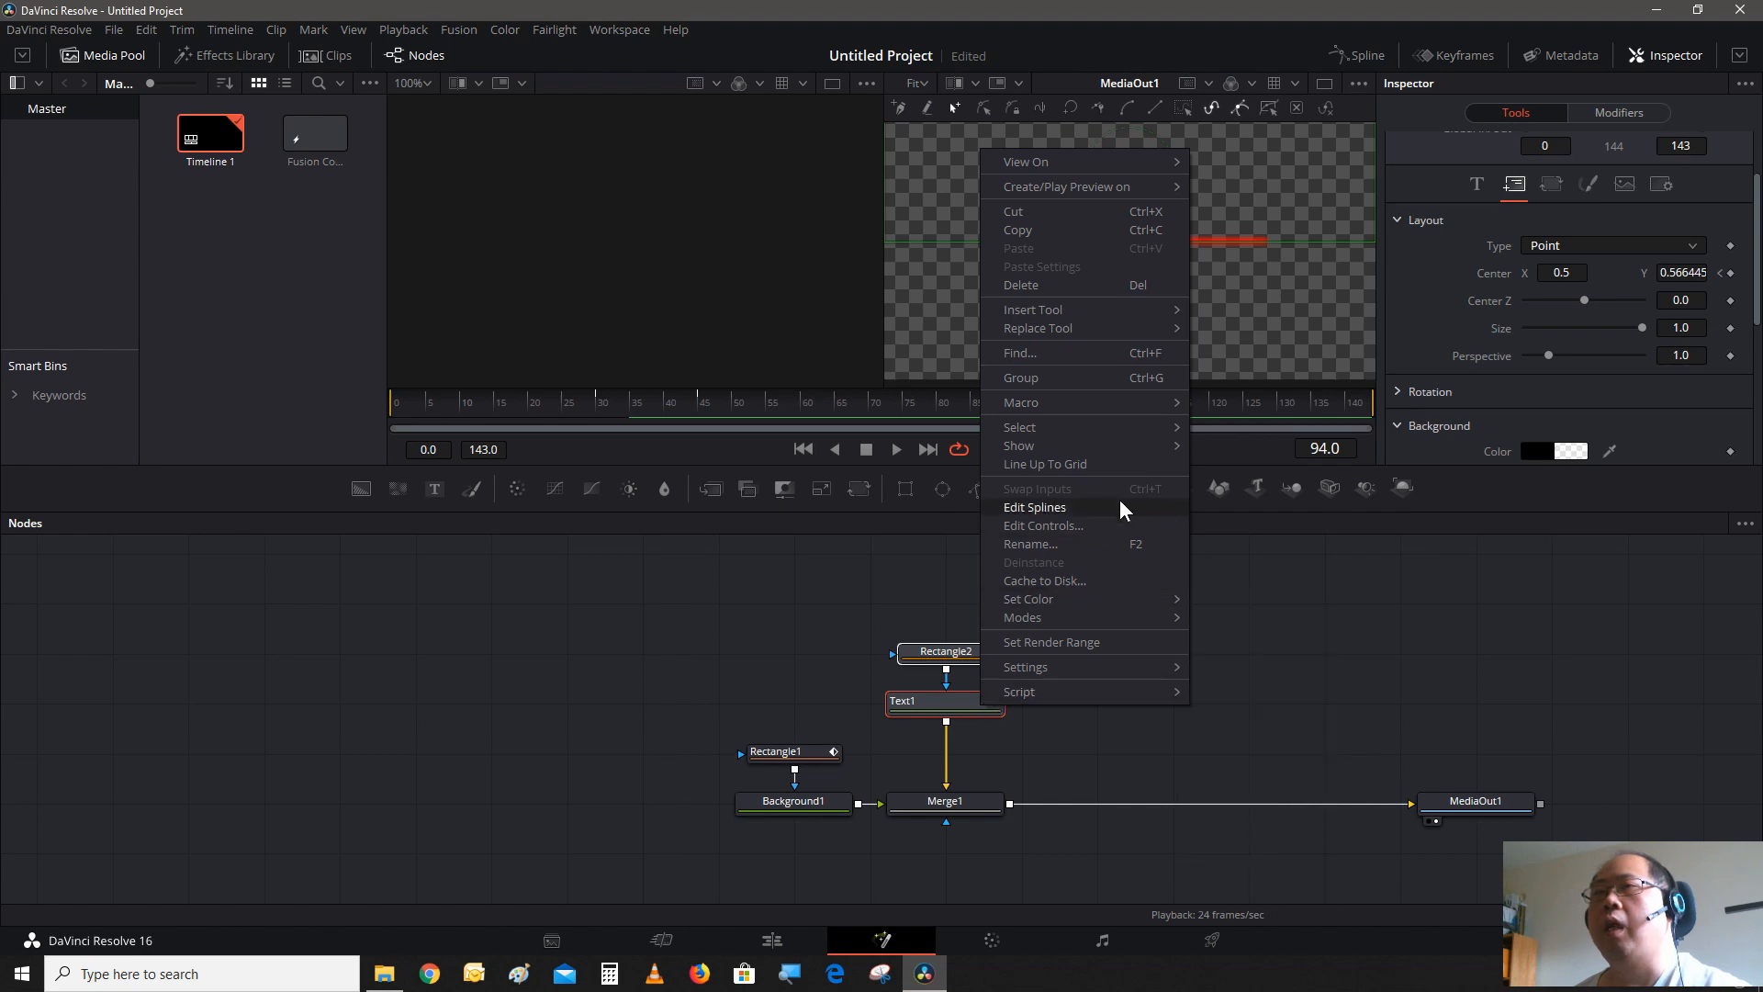
click(1055, 231)
right_click(1096, 665)
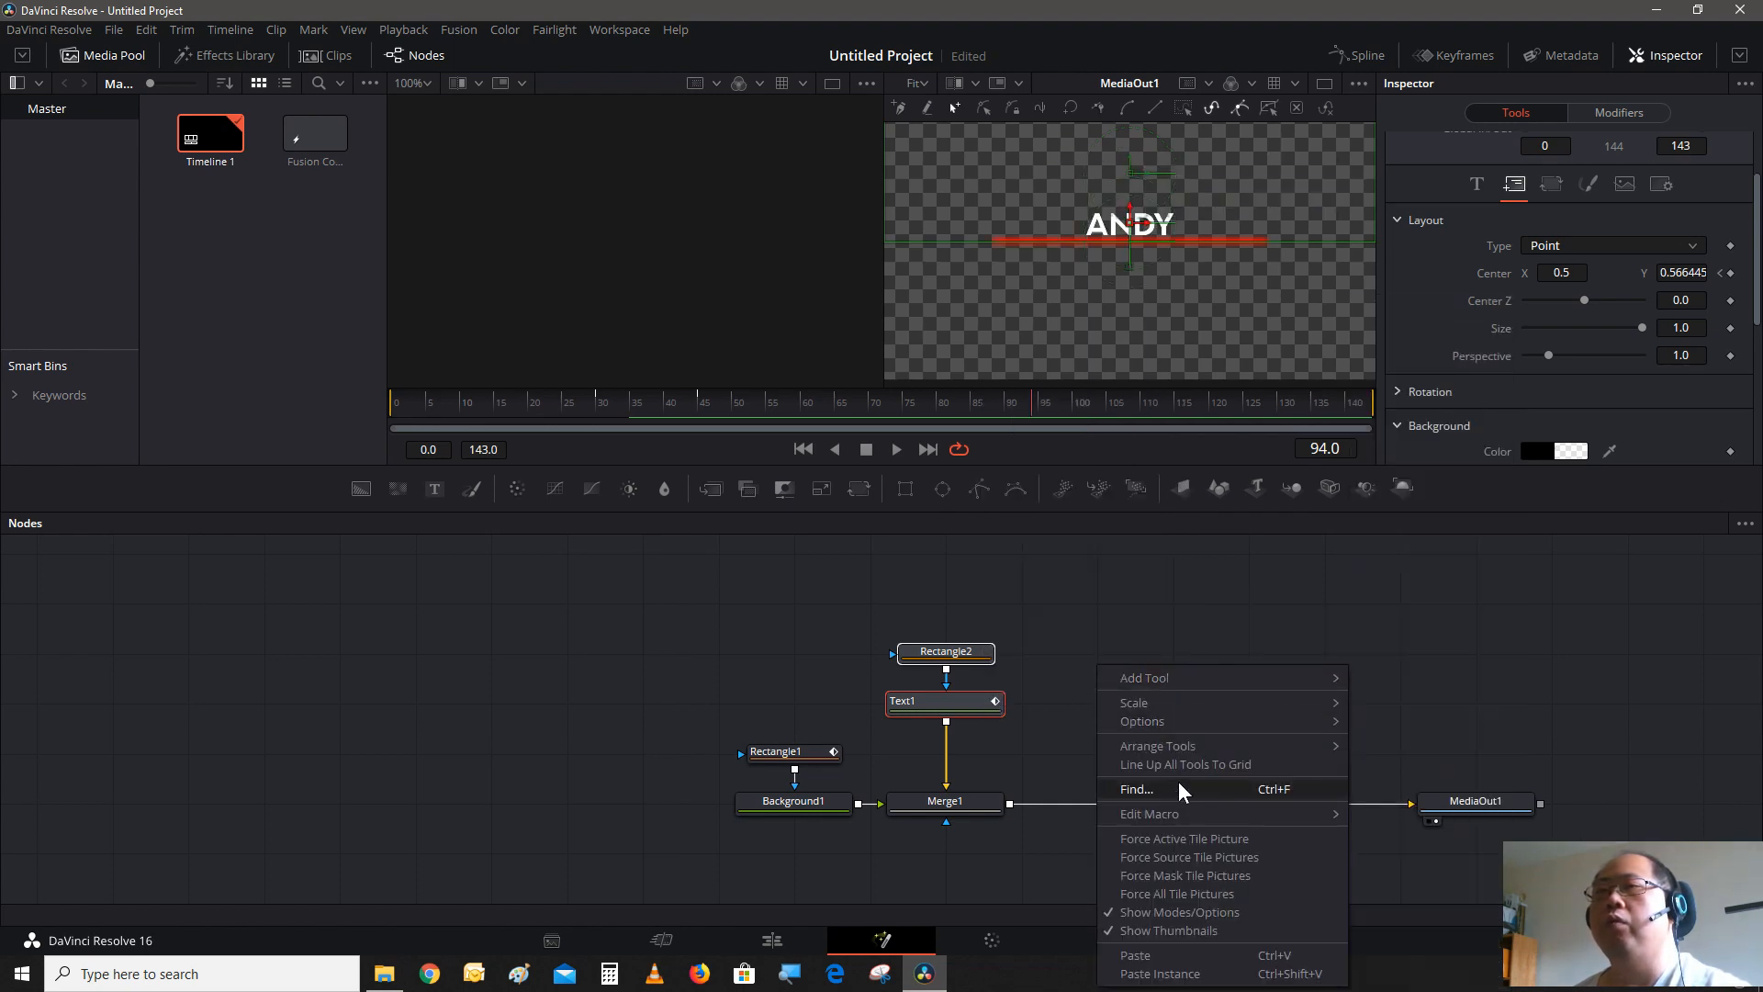
click(1330, 952)
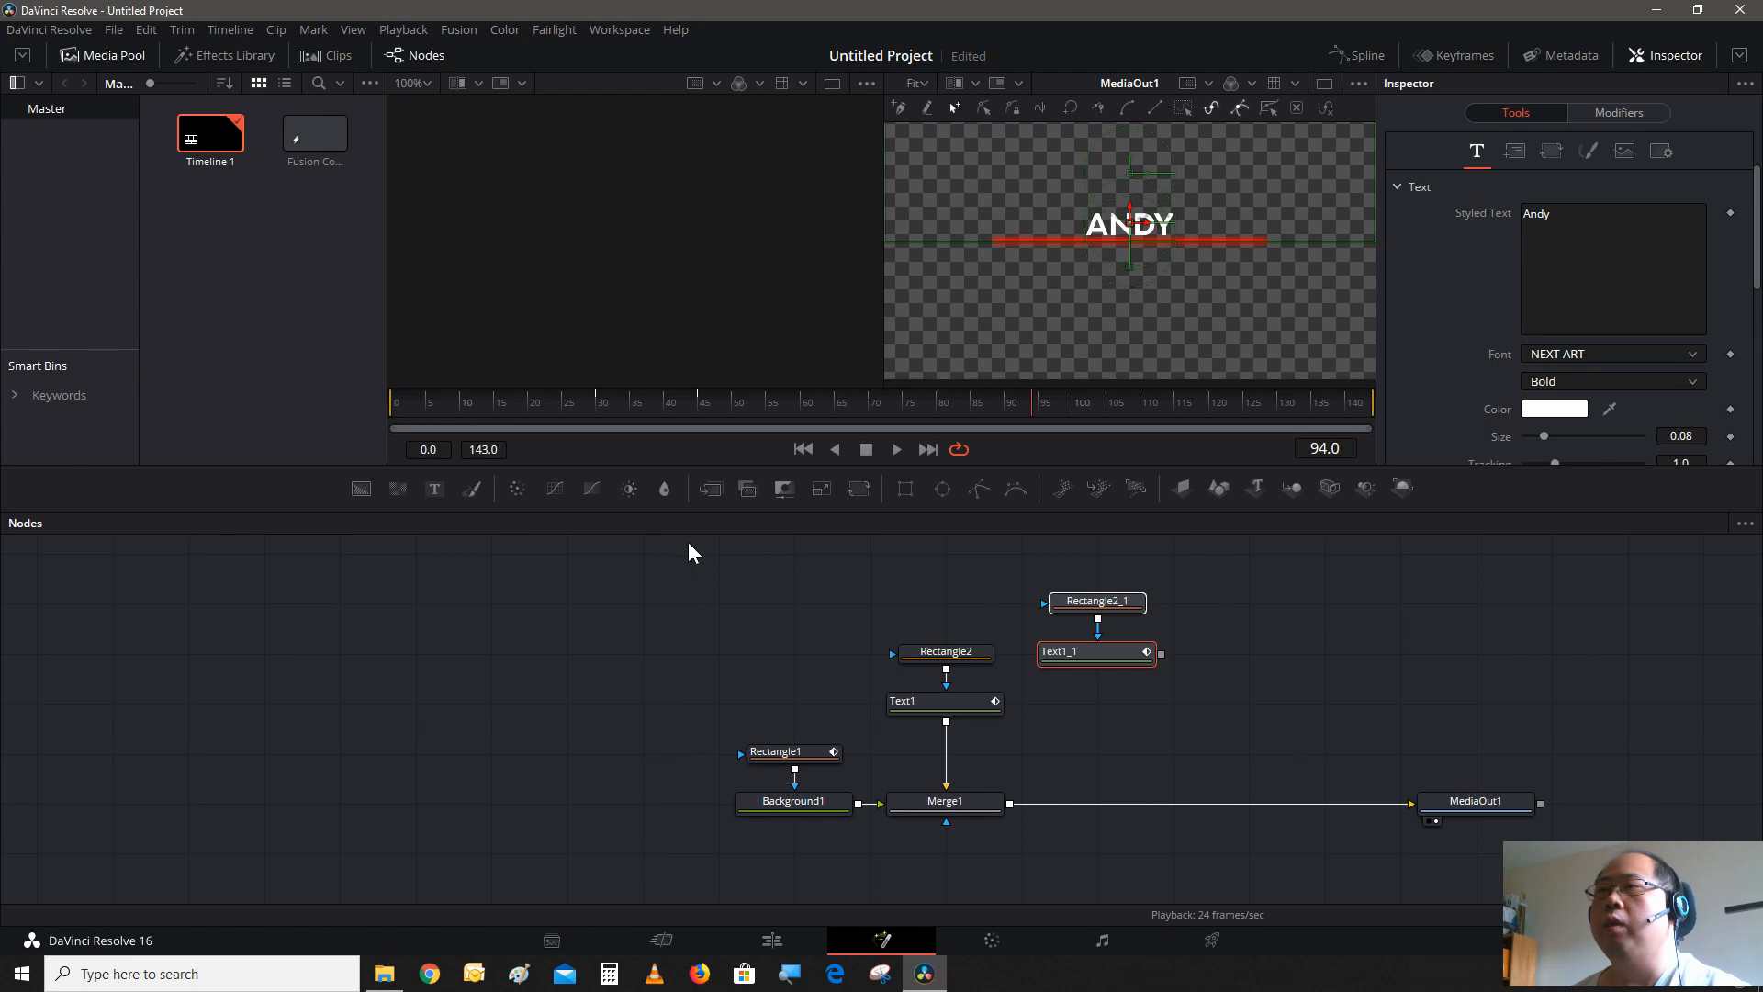
- Add Merge2 after Text1_1, feed Merge1 into it, output to MediaOut1, and align the copies
click(708, 495)
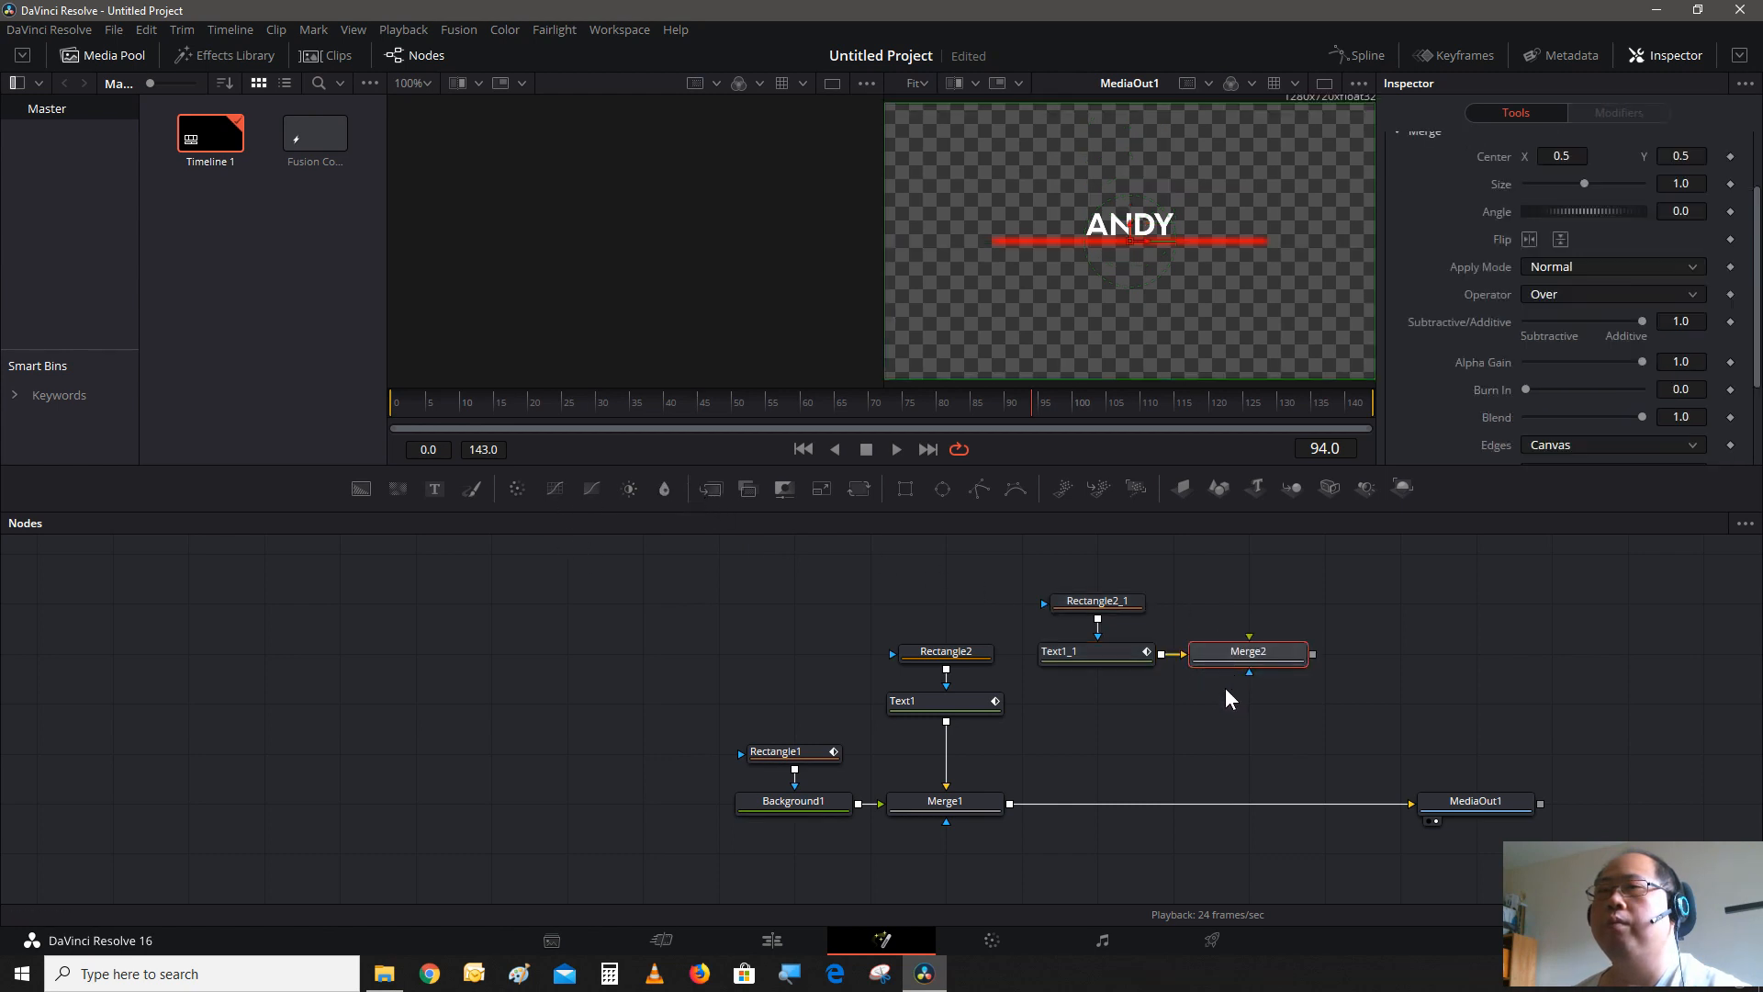
drag(1251, 668, 1183, 777)
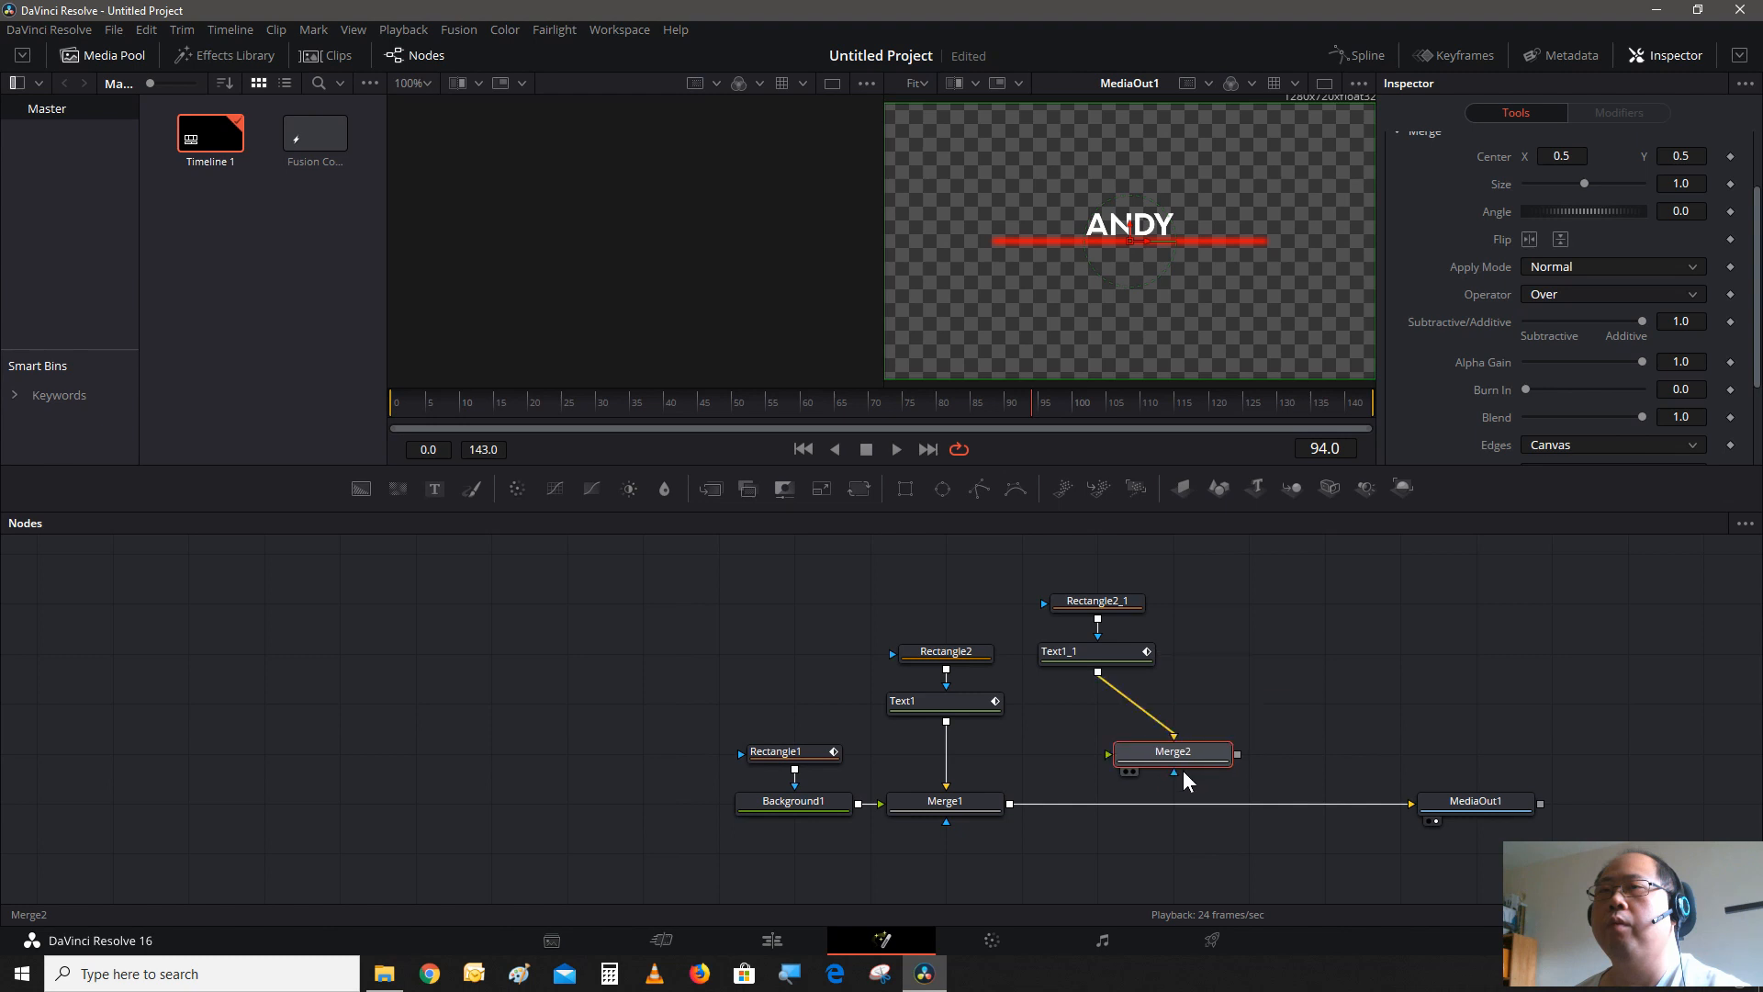
drag(1372, 804, 1112, 786)
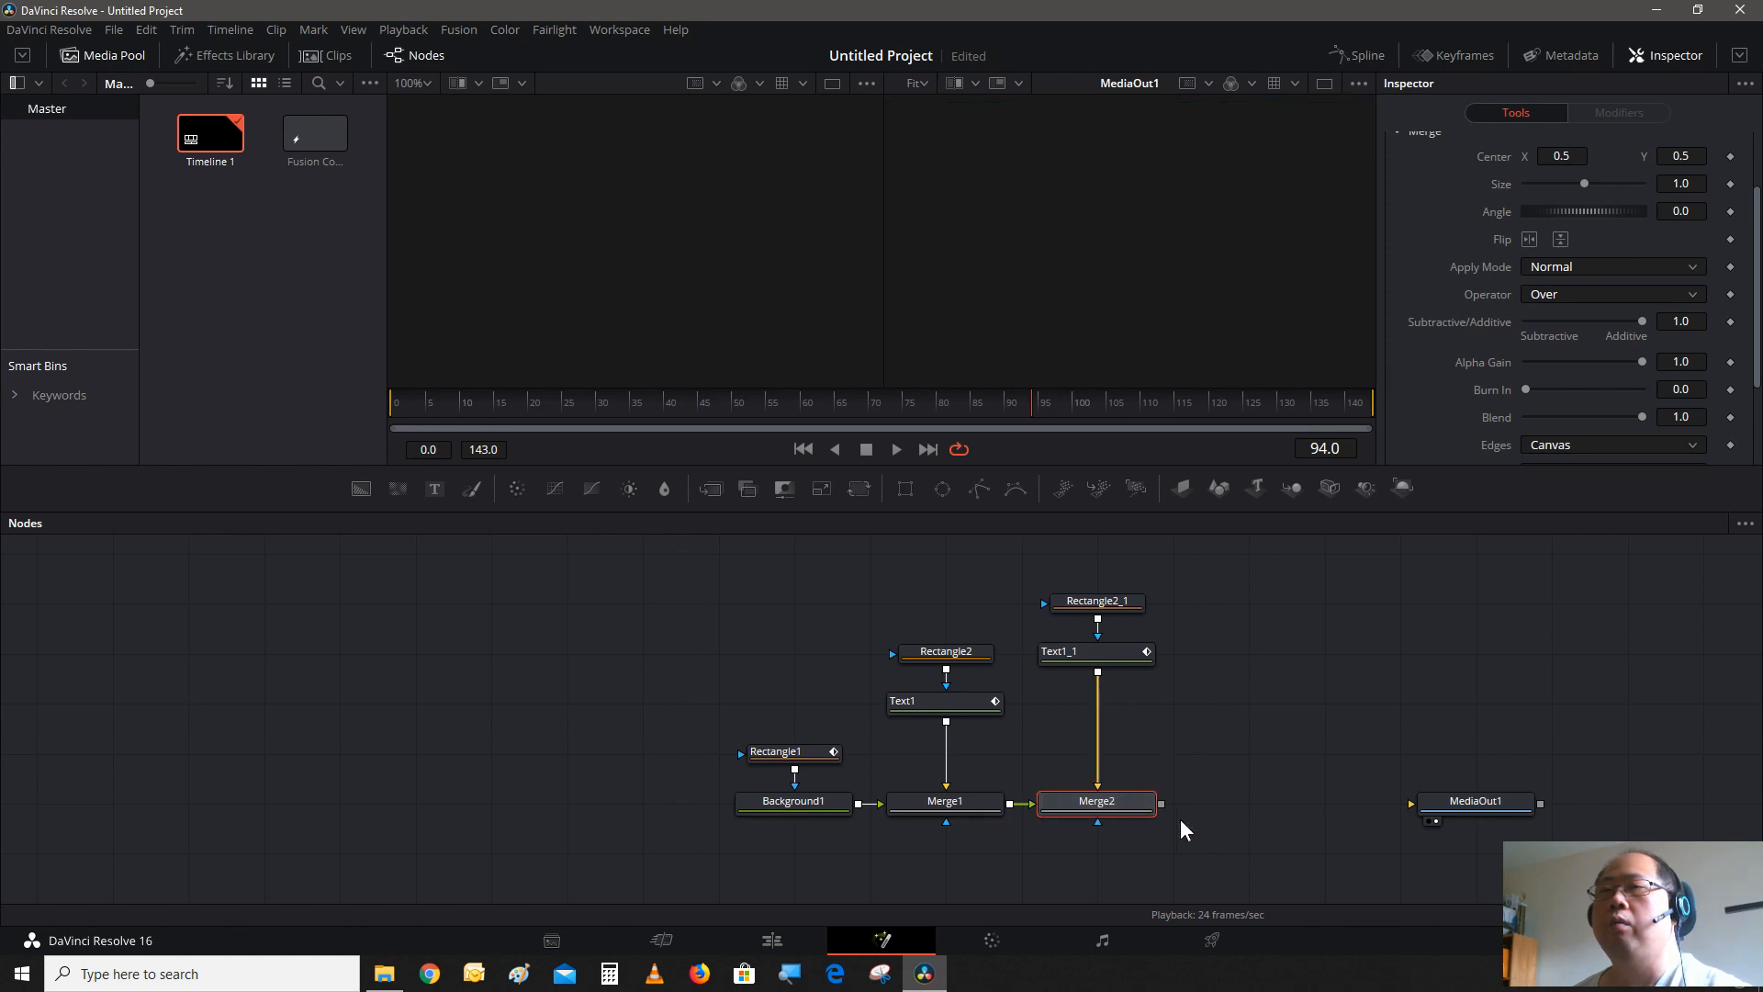
drag(1160, 803, 1462, 802)
drag(1100, 648, 1098, 697)
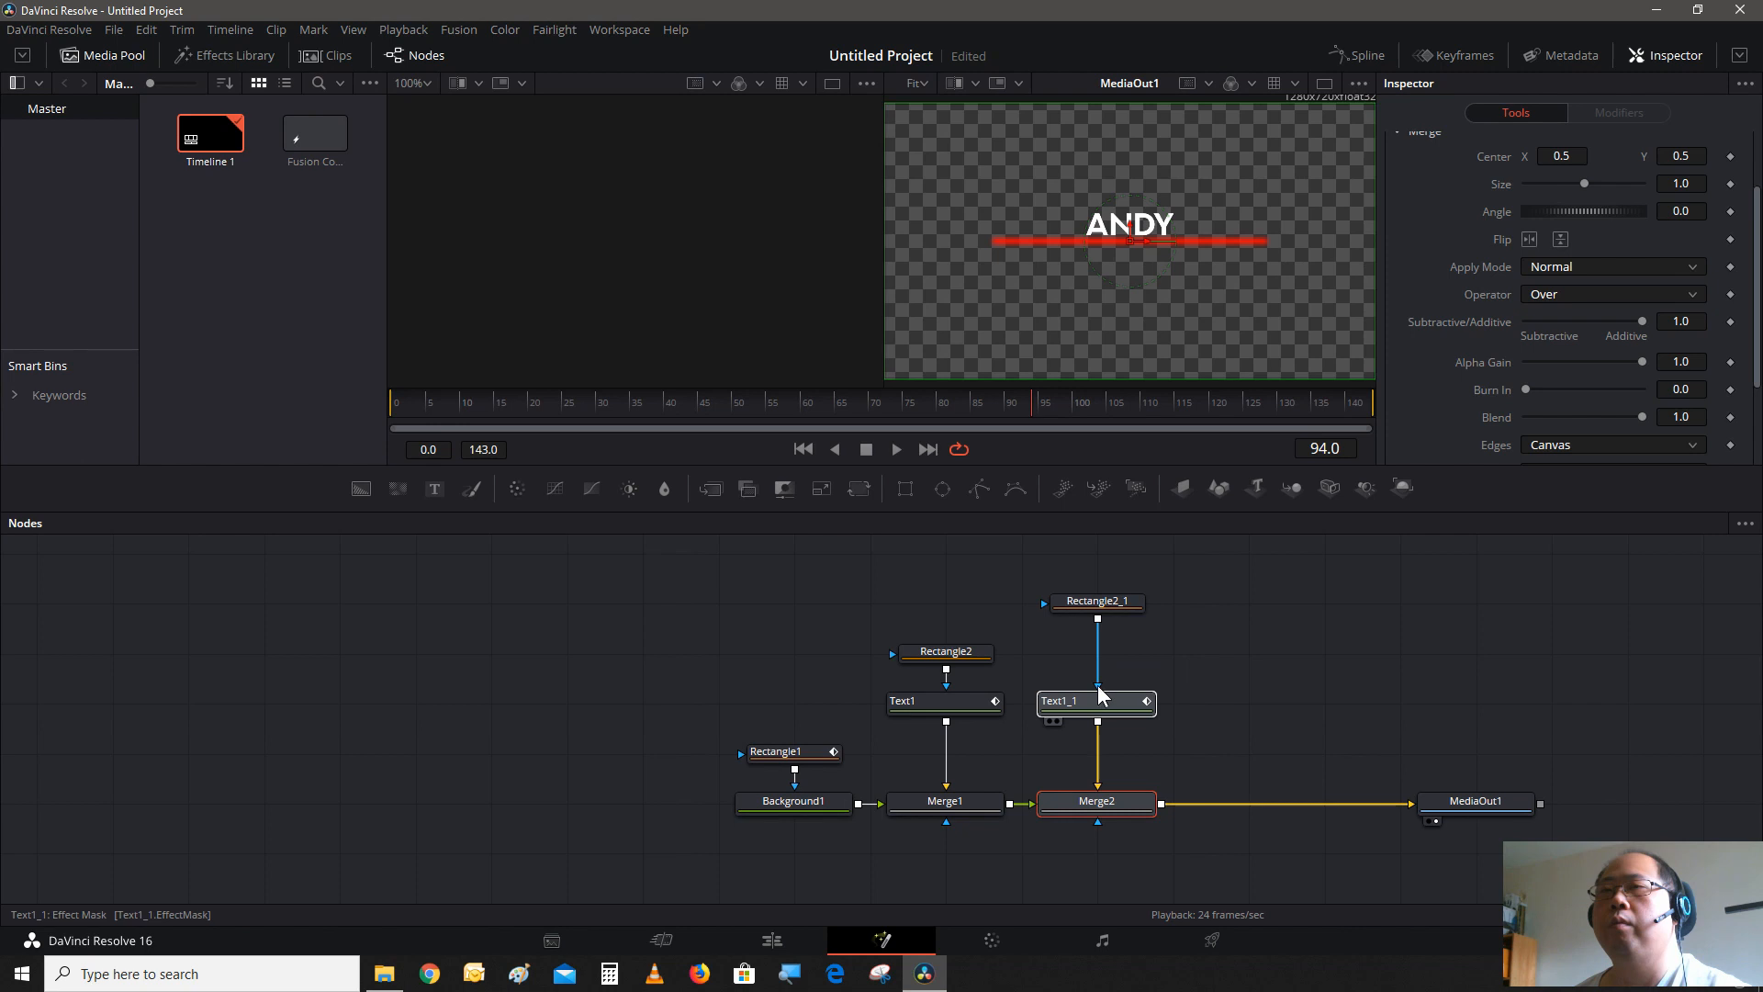
drag(1105, 613, 1104, 662)
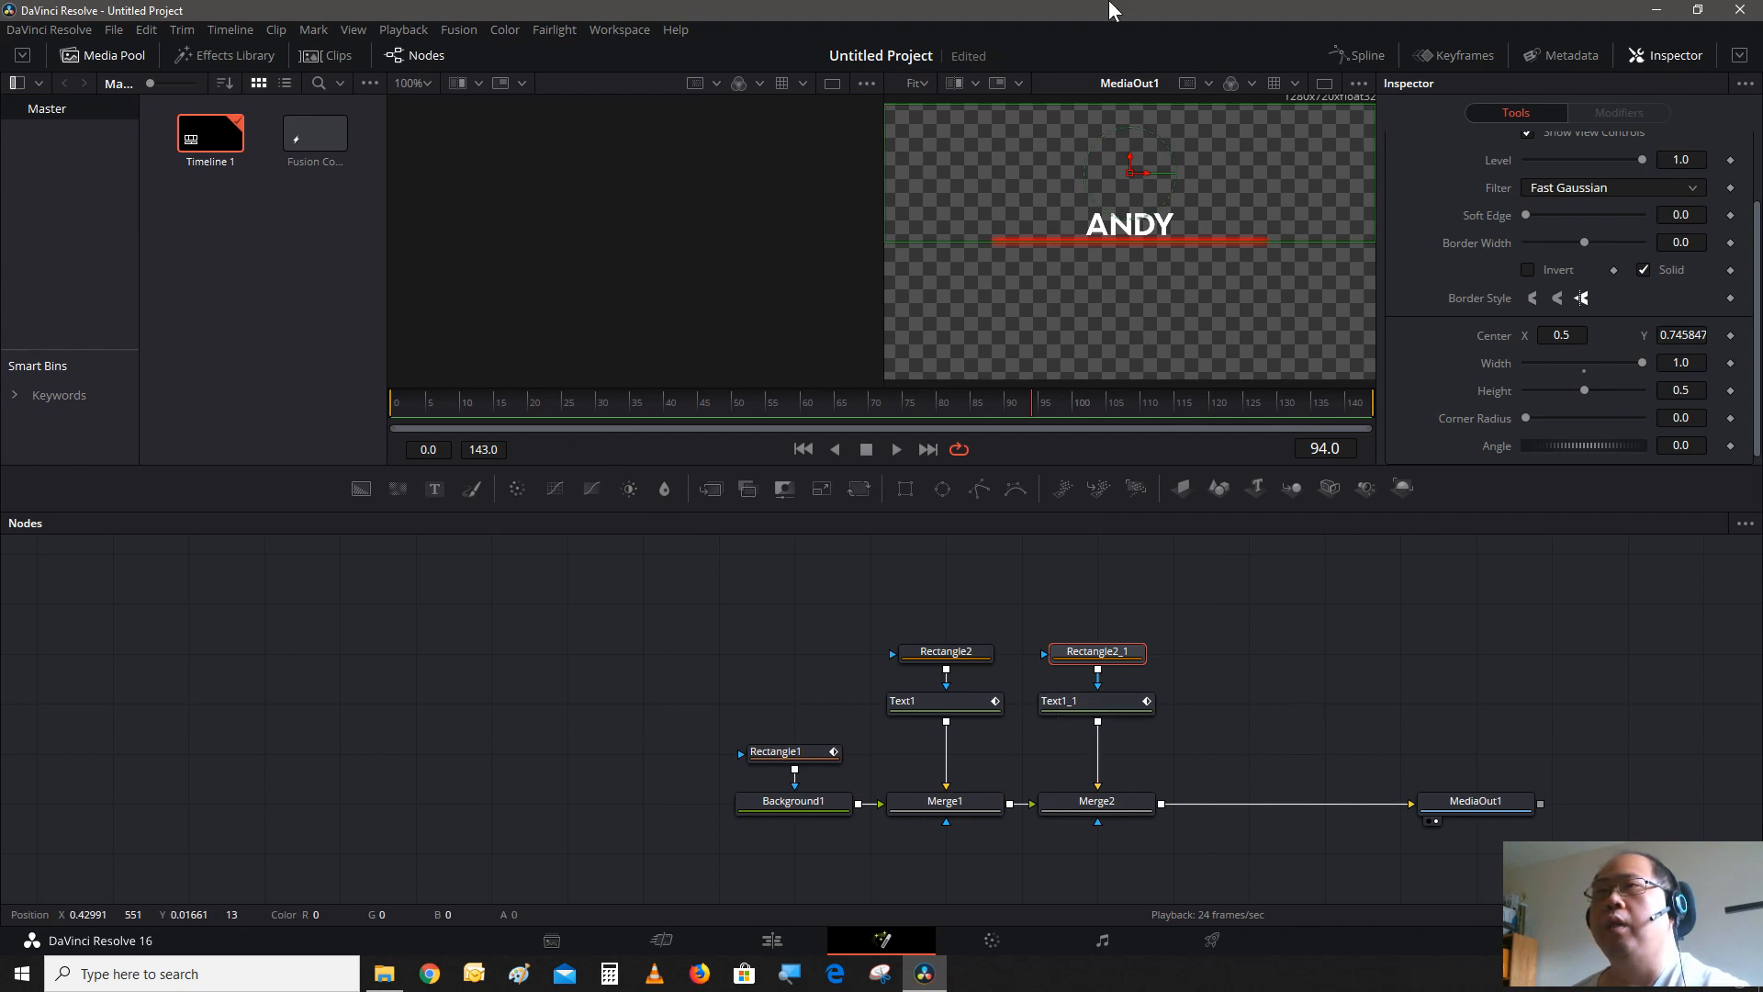
- Lower the copied mask and change Text1_1's styled text from Andy to 'wah'
drag(1130, 162, 1138, 295)
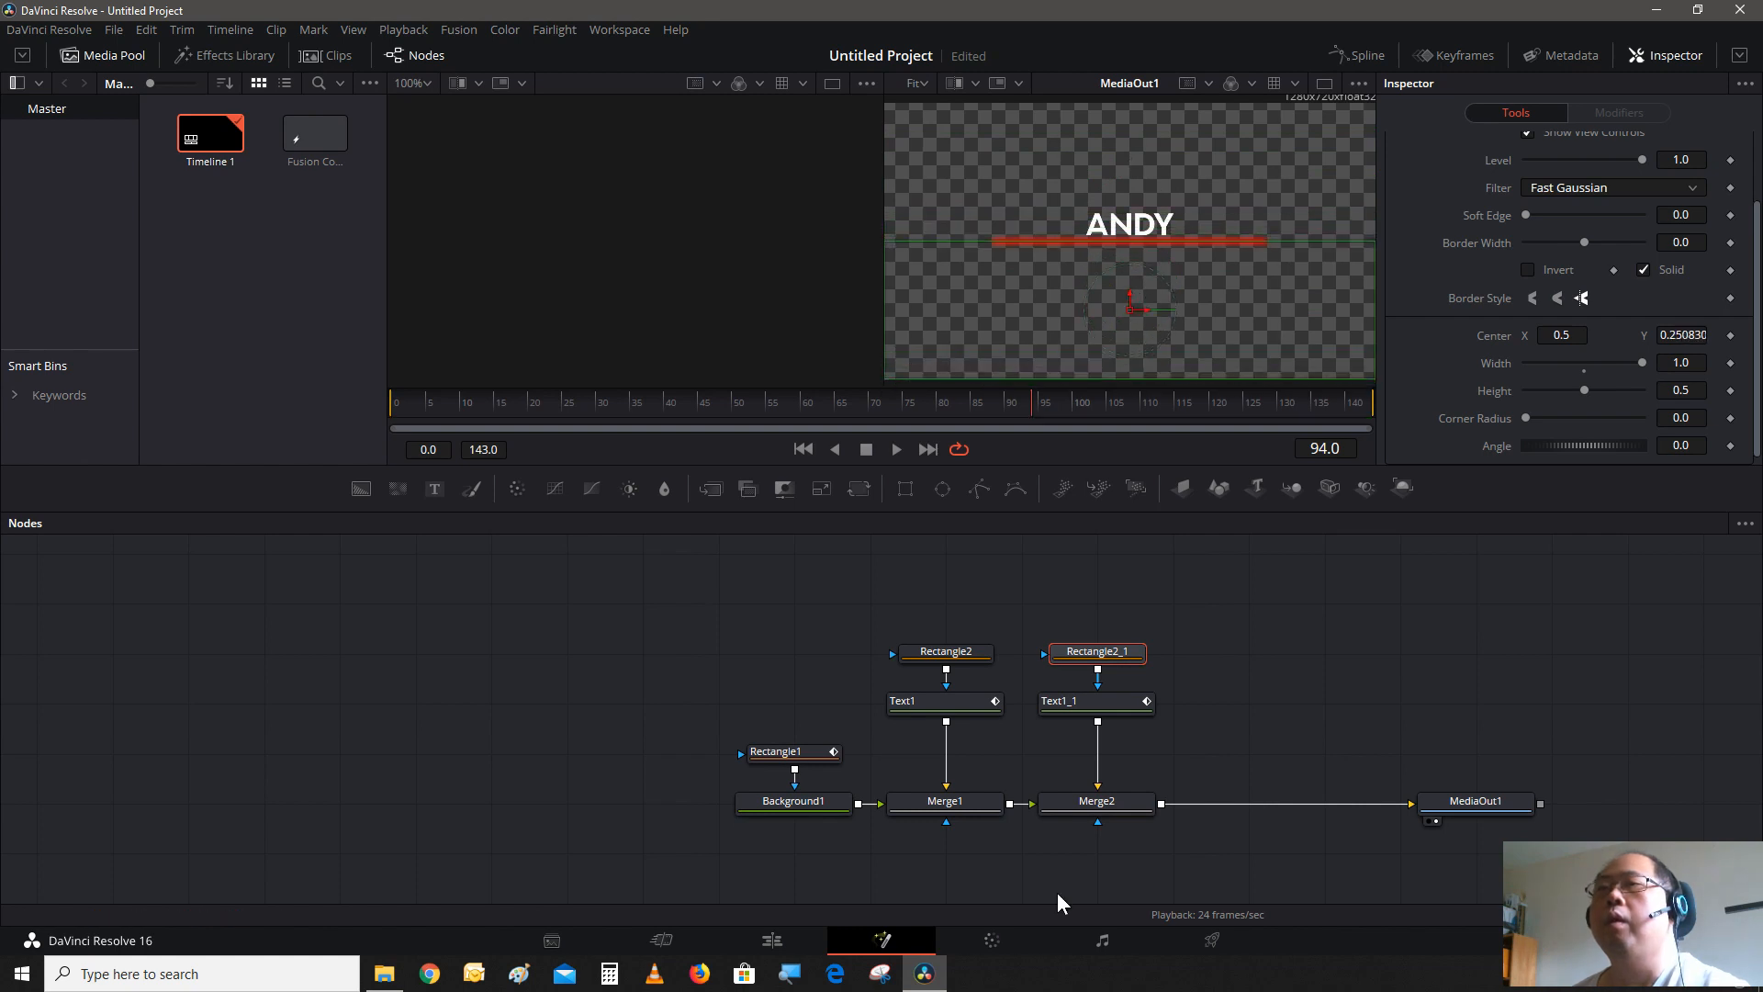
click(1103, 697)
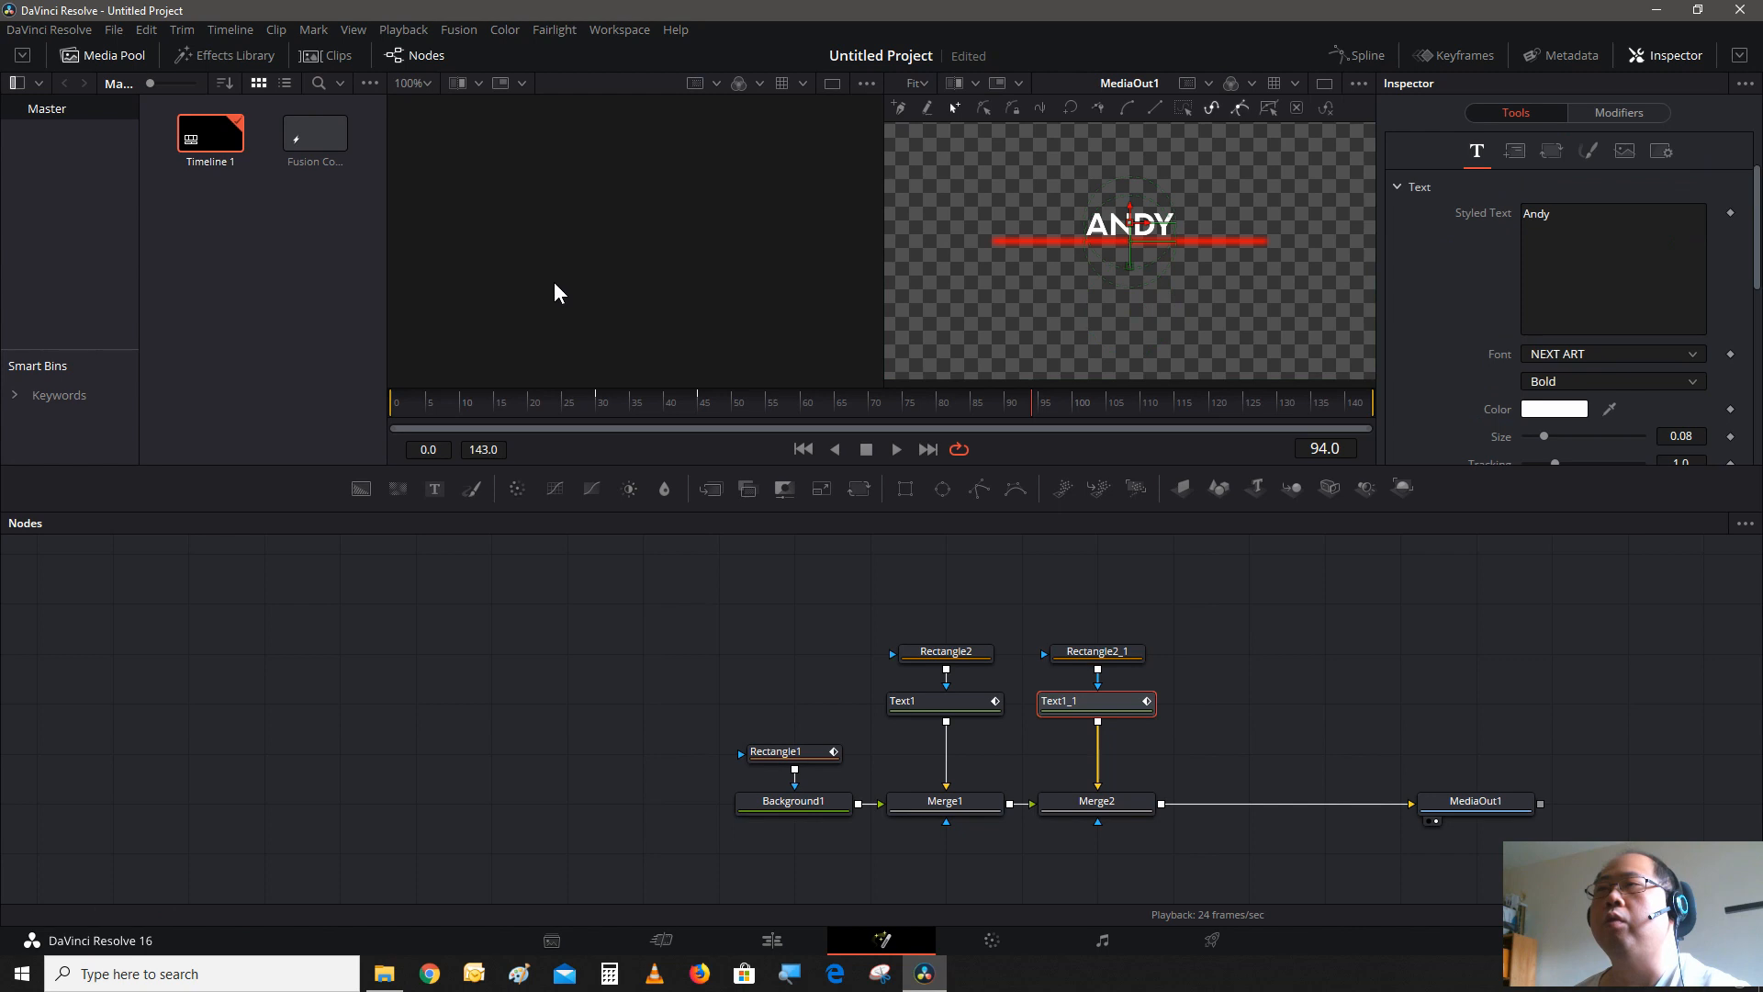
click(597, 405)
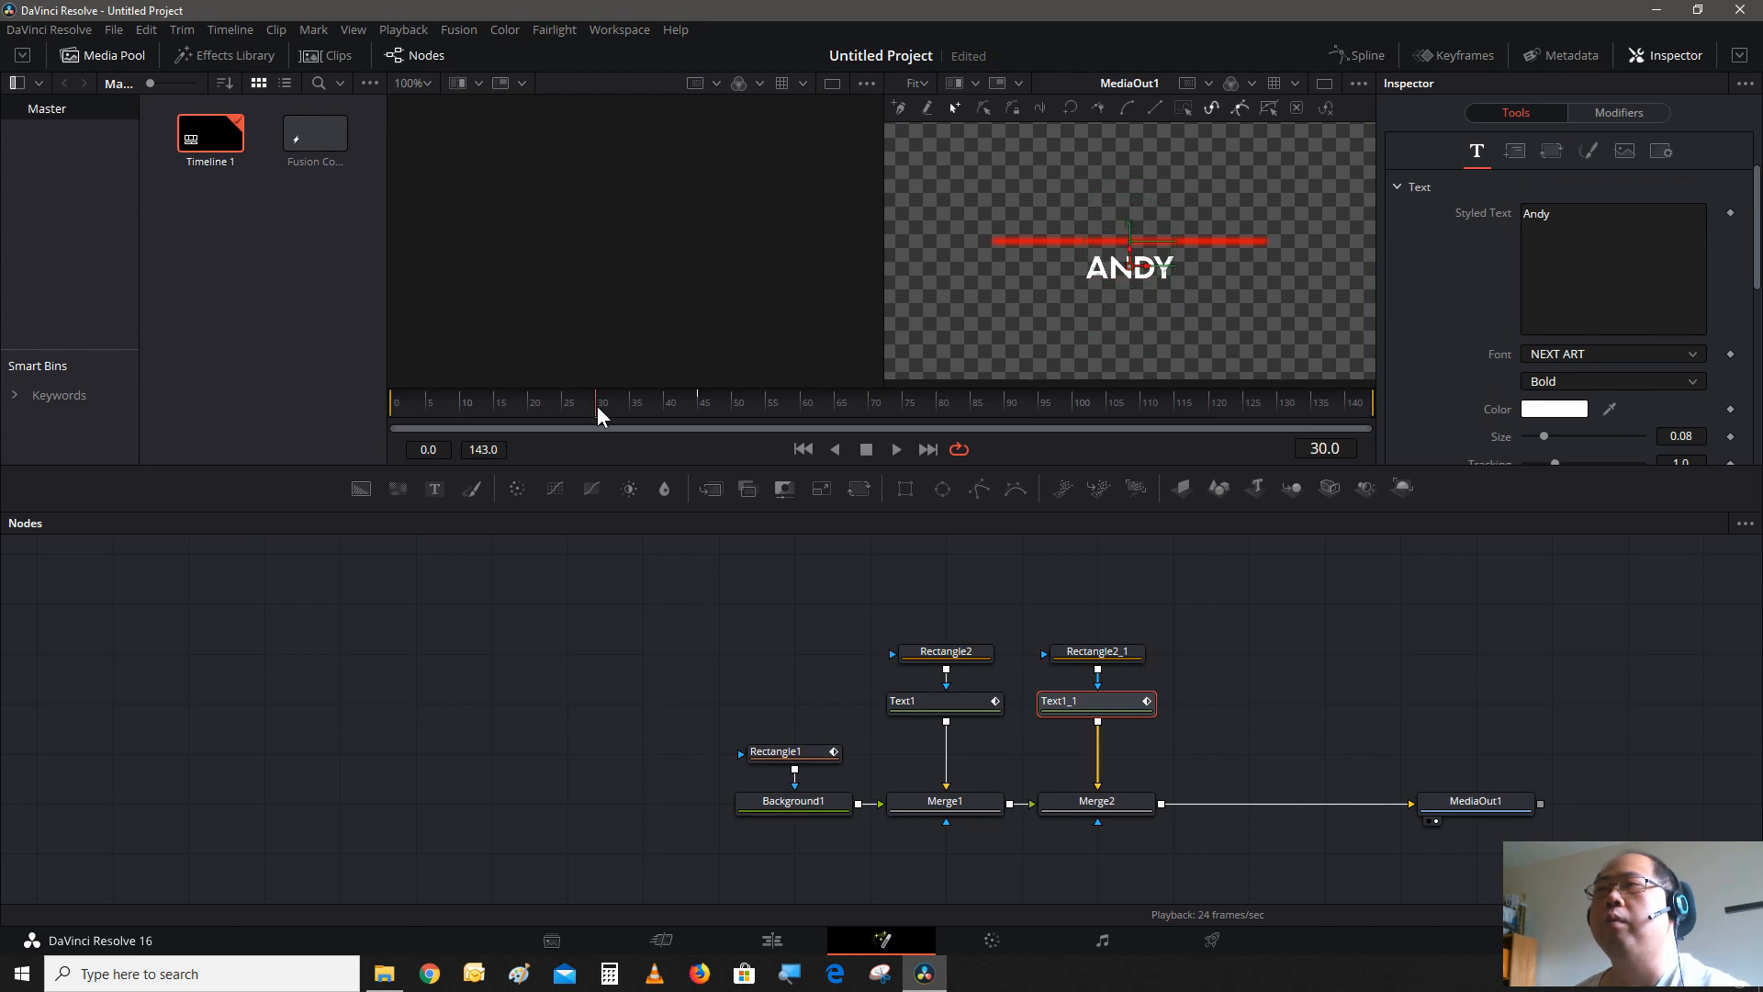
click(1607, 207)
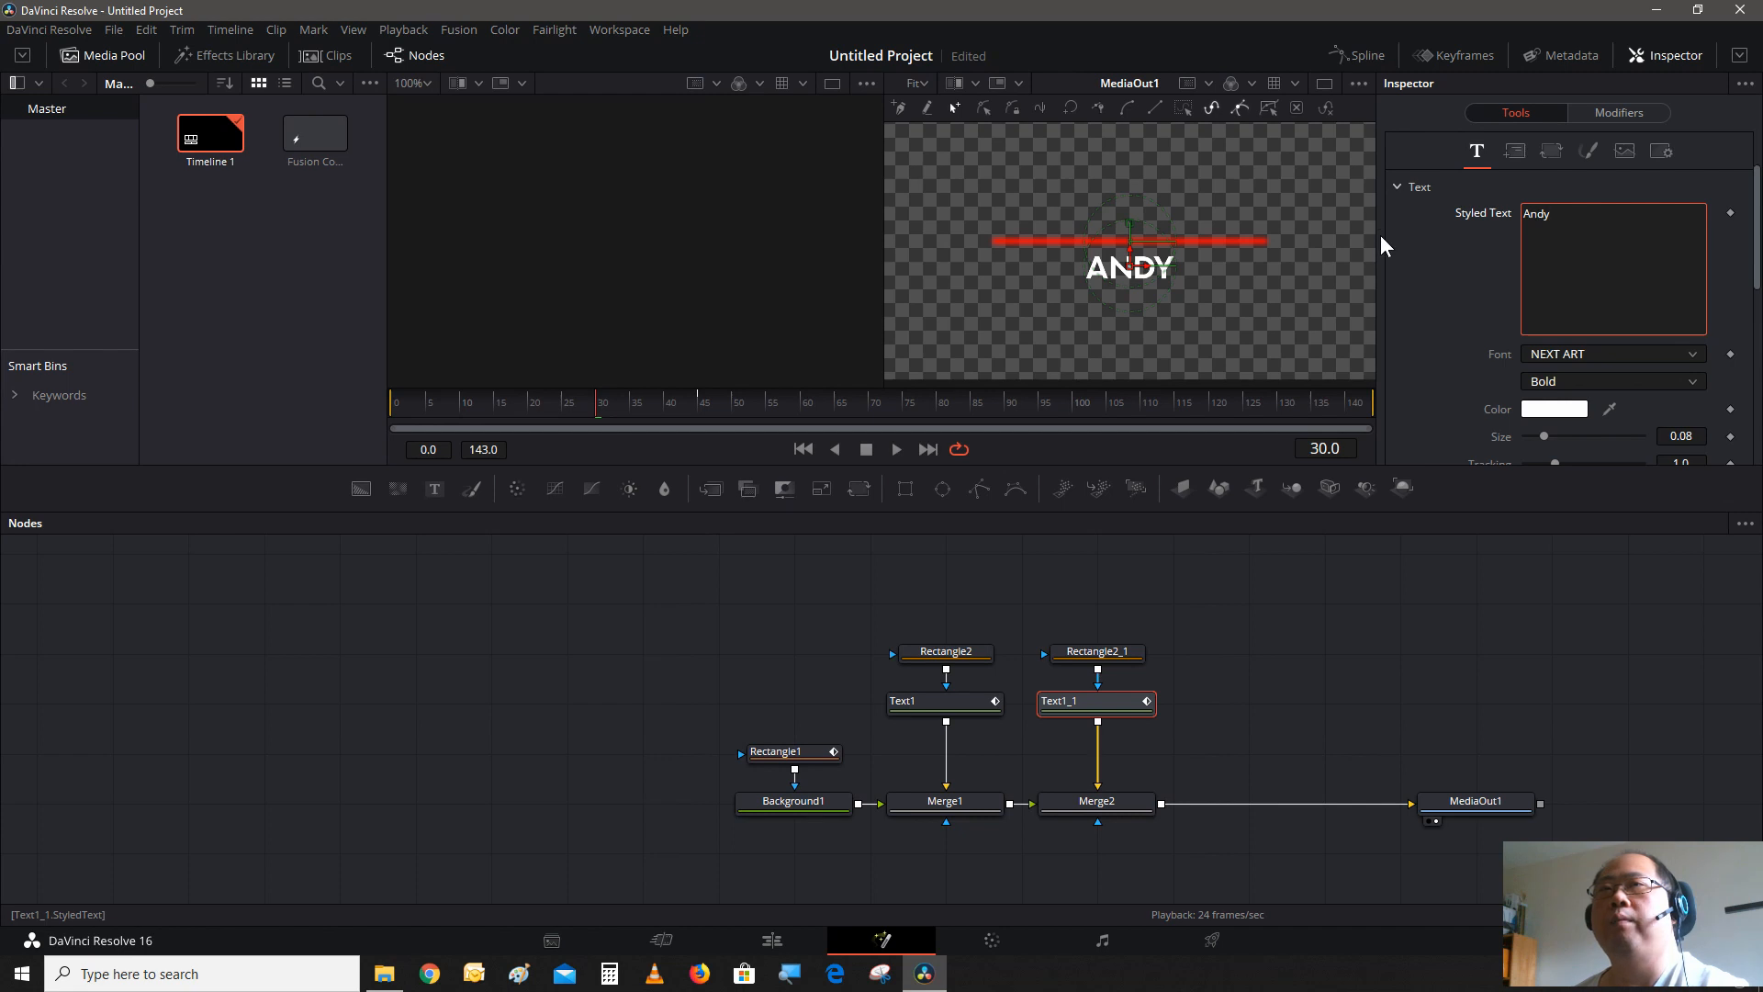
key(BackSpace)
key(BackSpace)
key(BackSpace)
key(BackSpace)
text(wah)
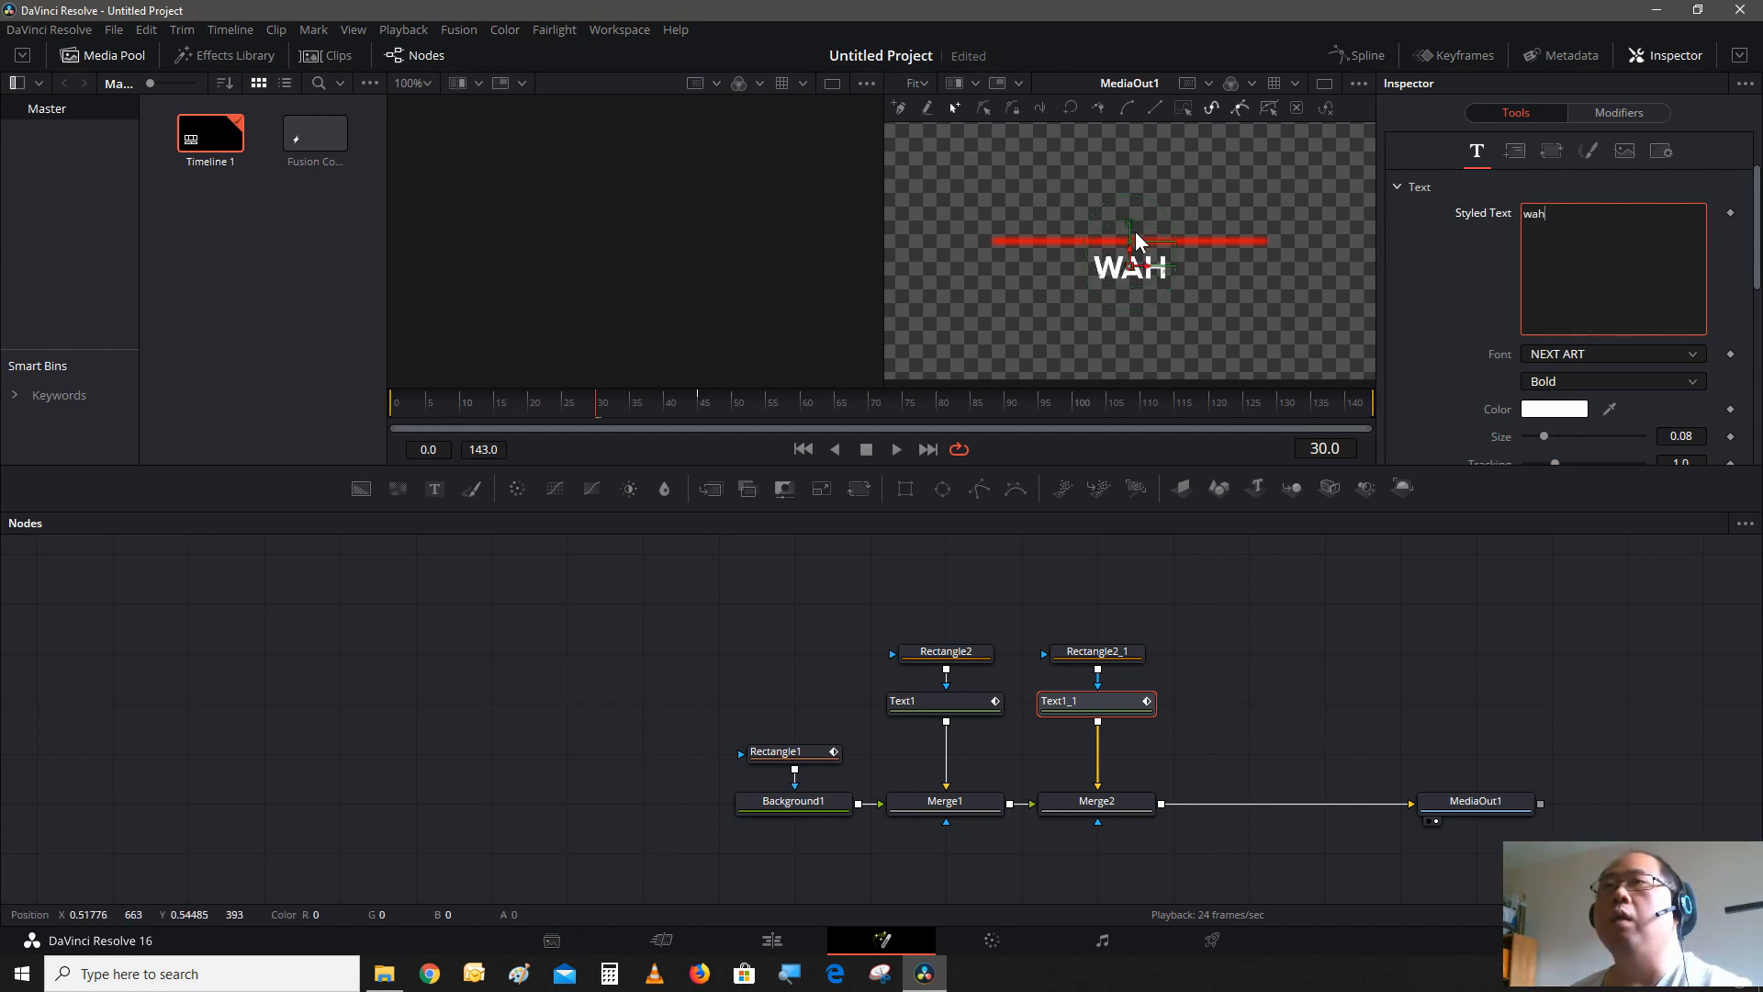
- Position WAH just below ANDY and the red bar at frame 45
drag(1132, 246, 1157, 208)
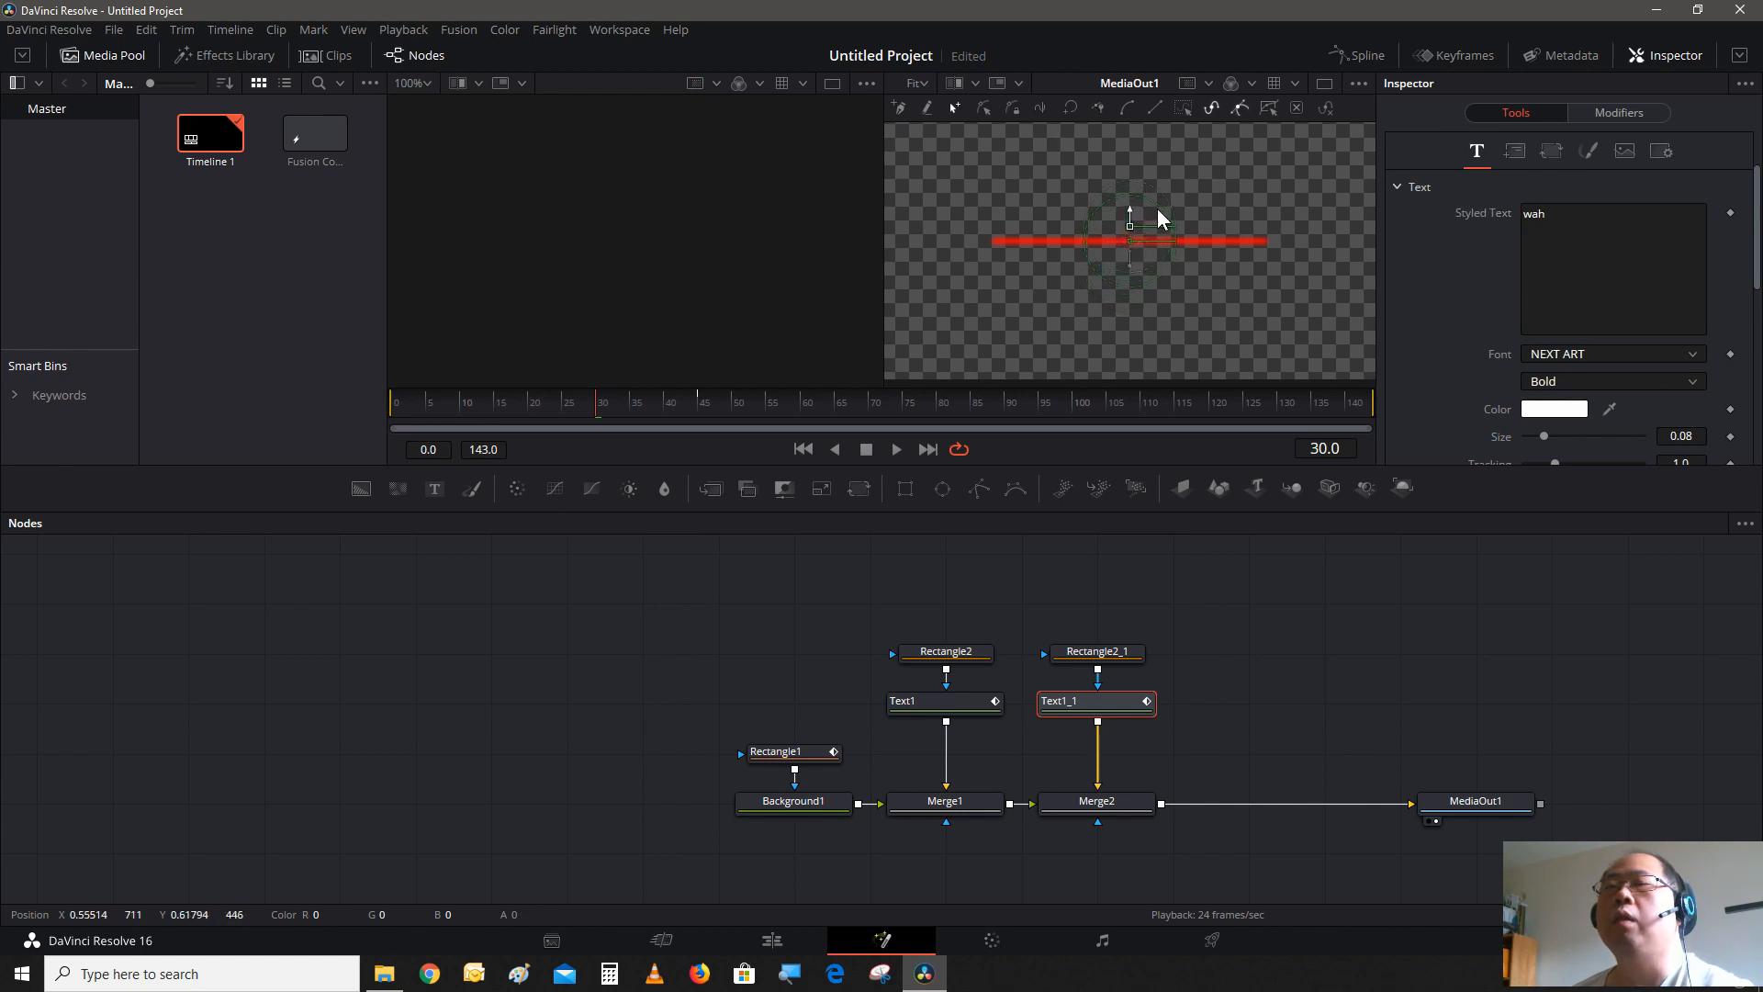
click(700, 404)
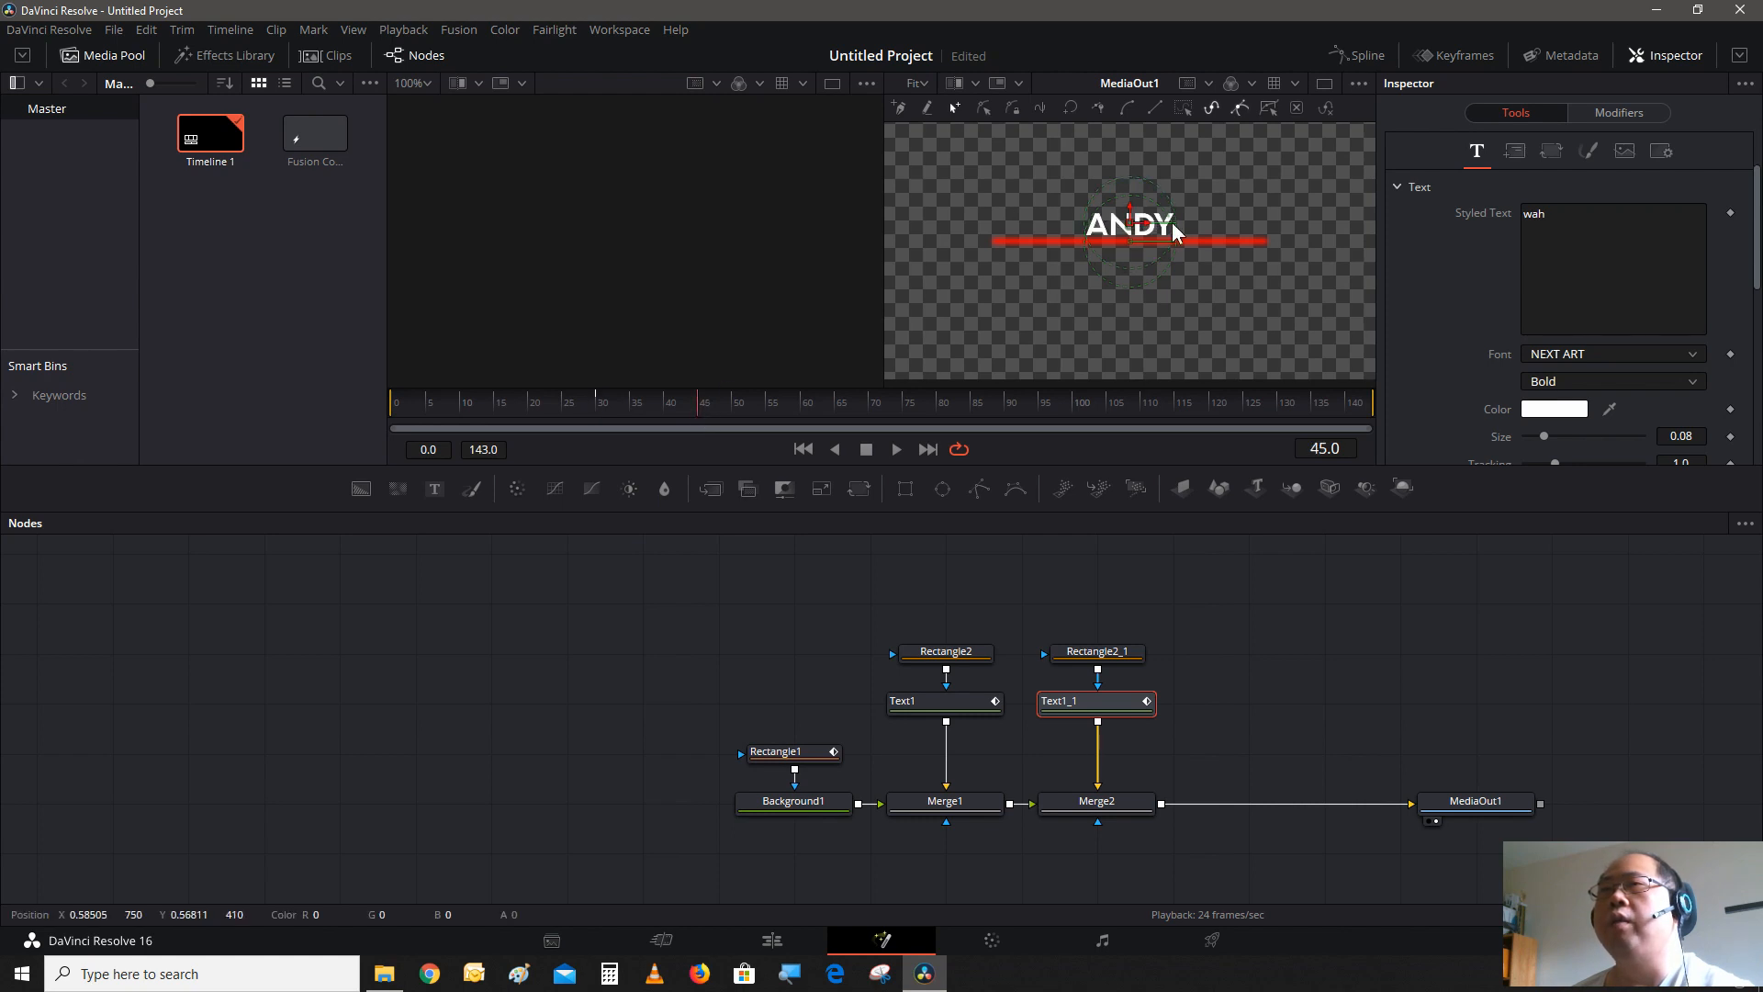
key(ctrl+z)
drag(1132, 229, 1133, 246)
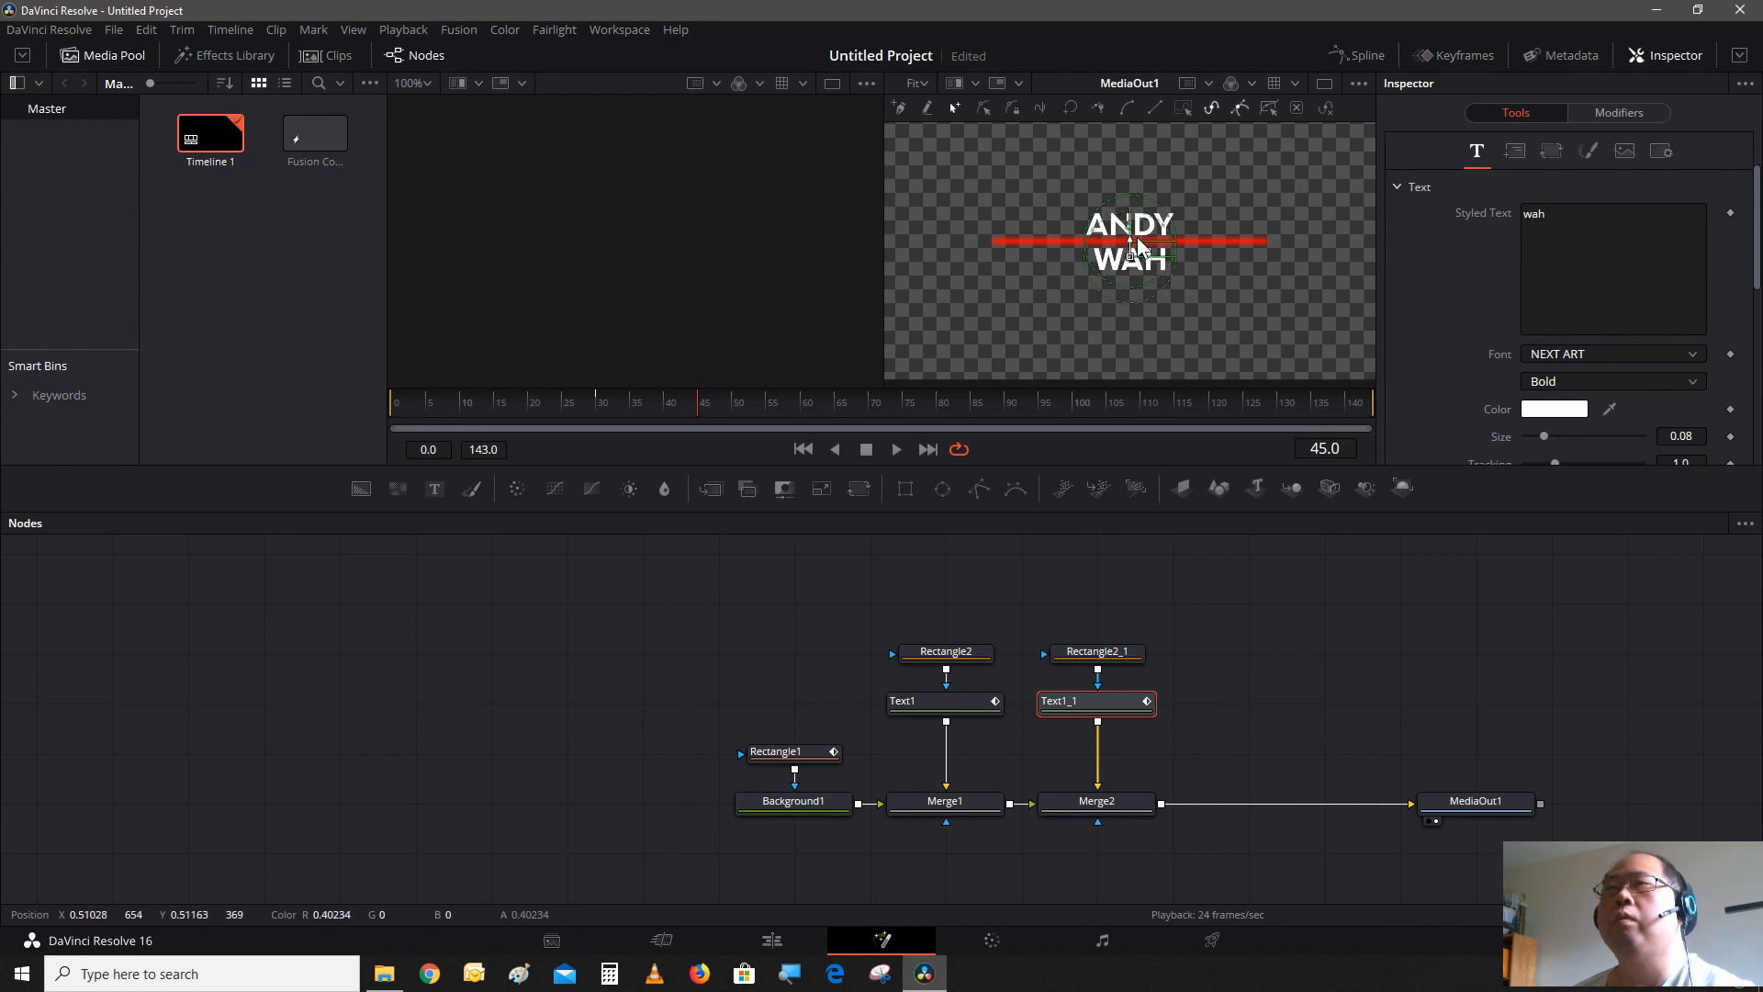
right_click(1135, 240)
click(1038, 560)
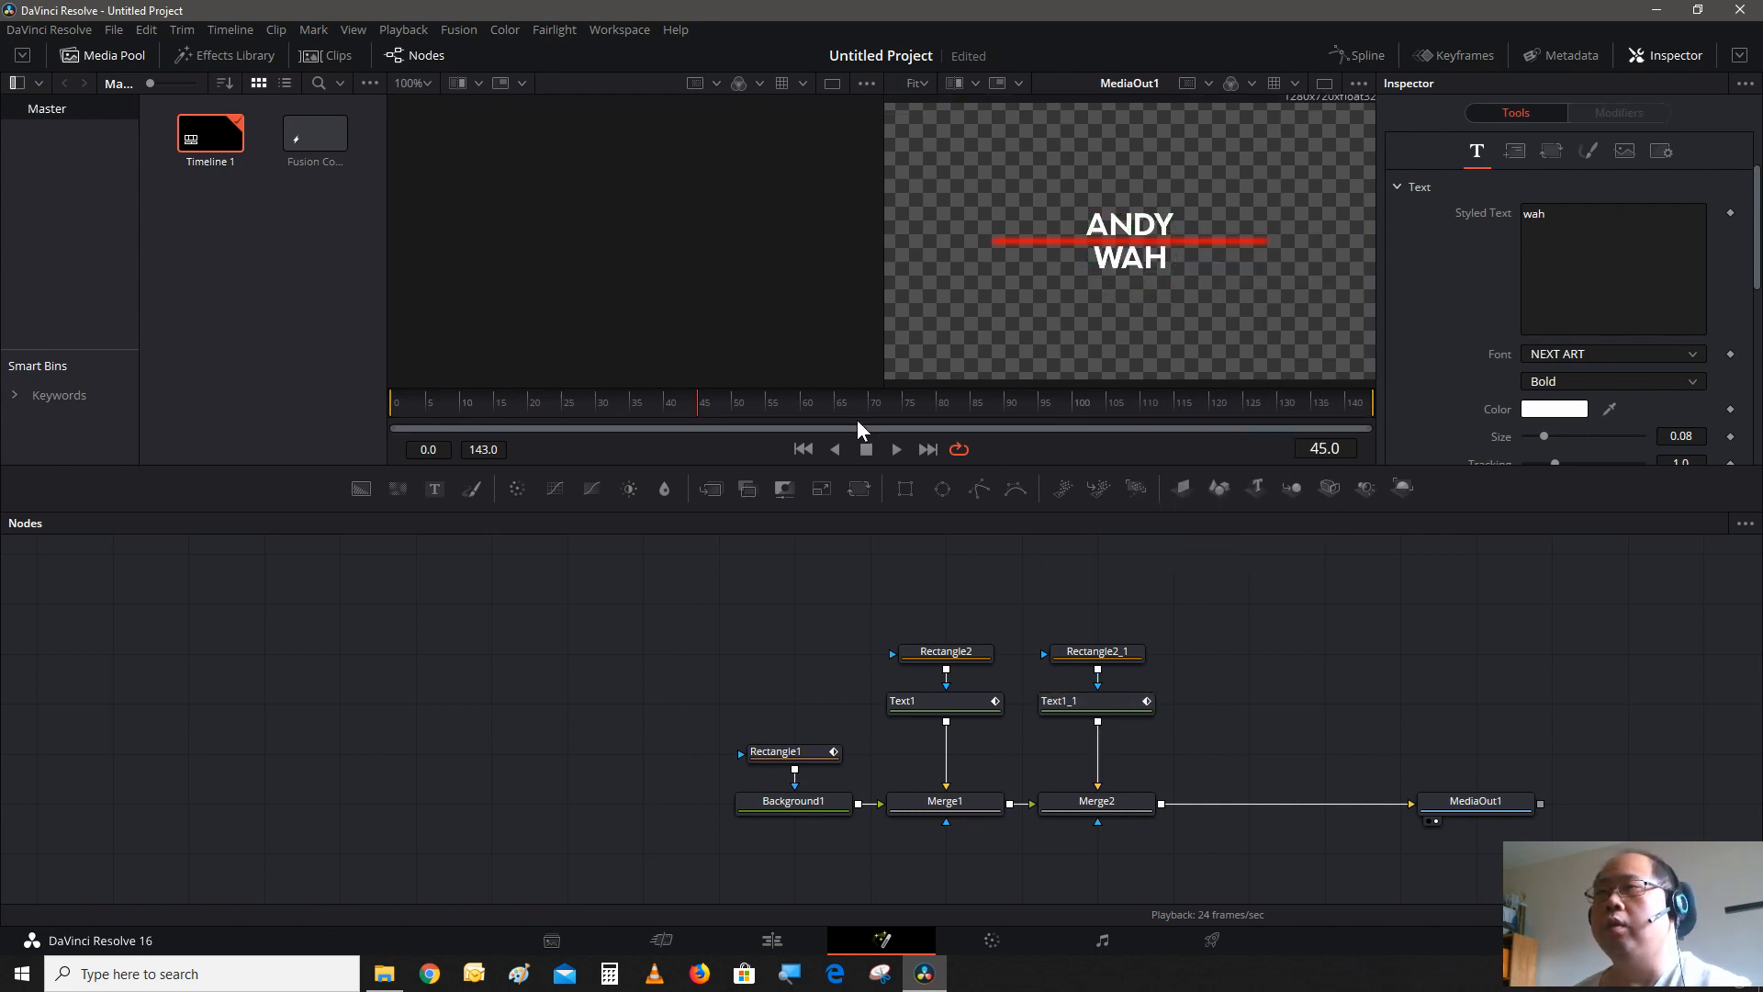
click(398, 401)
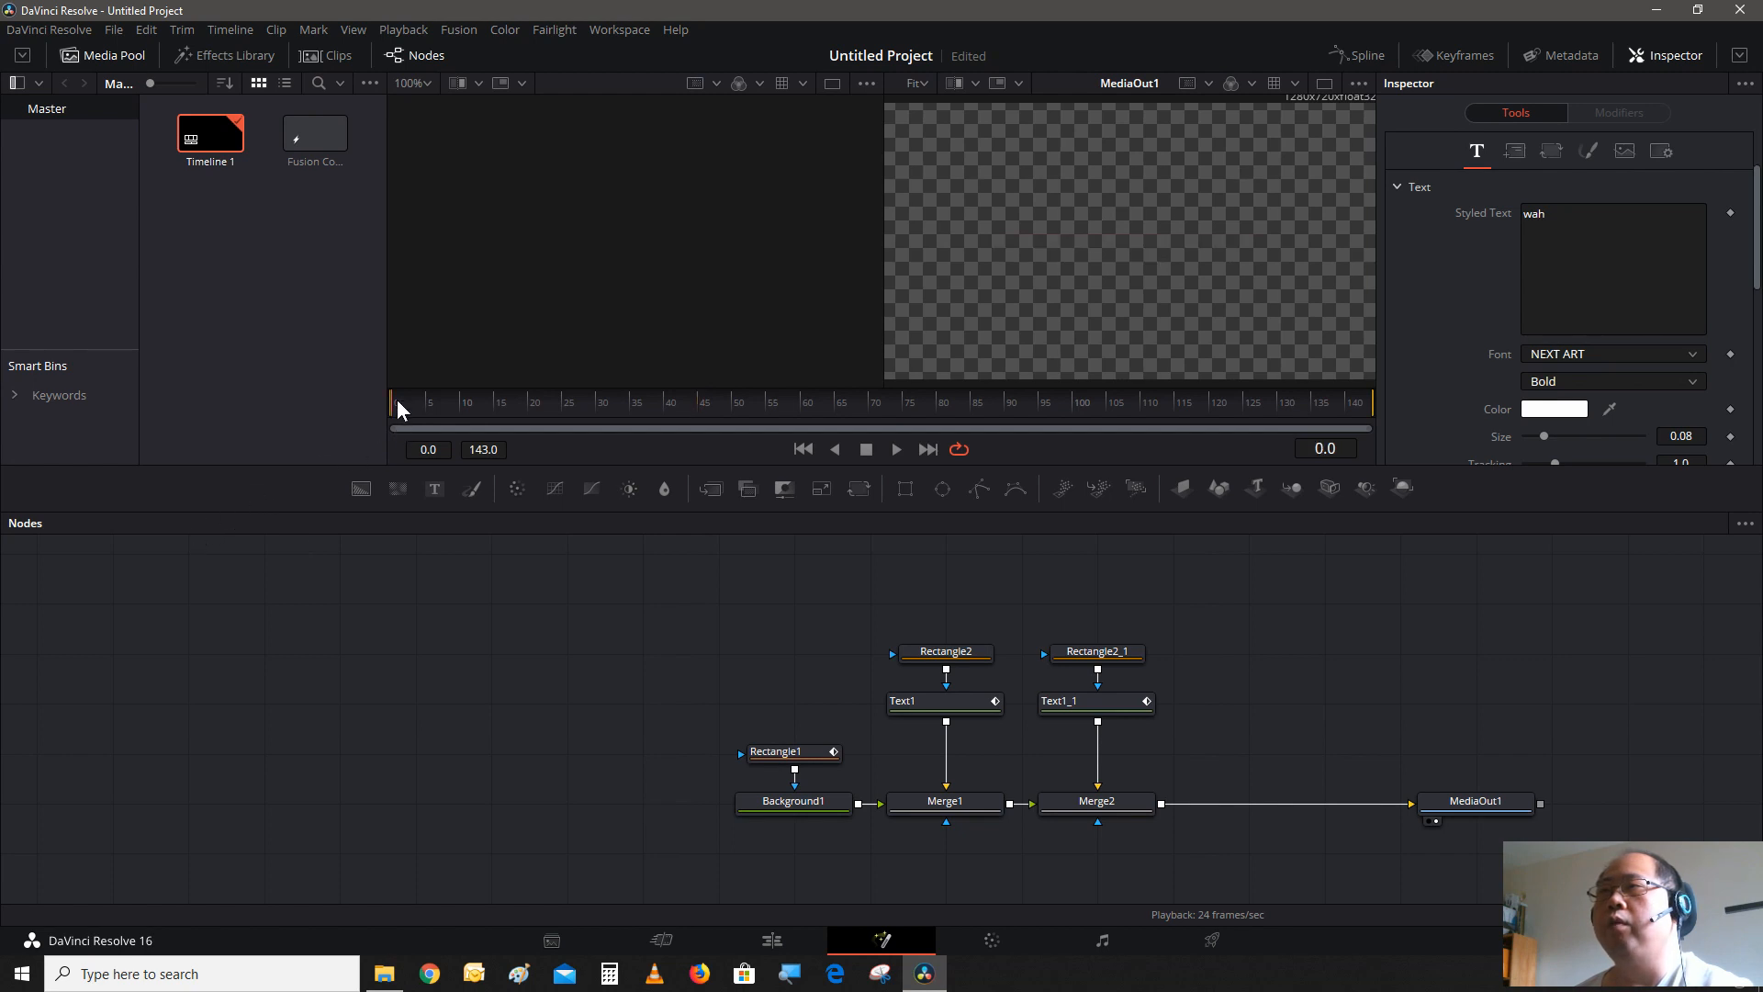
click(891, 448)
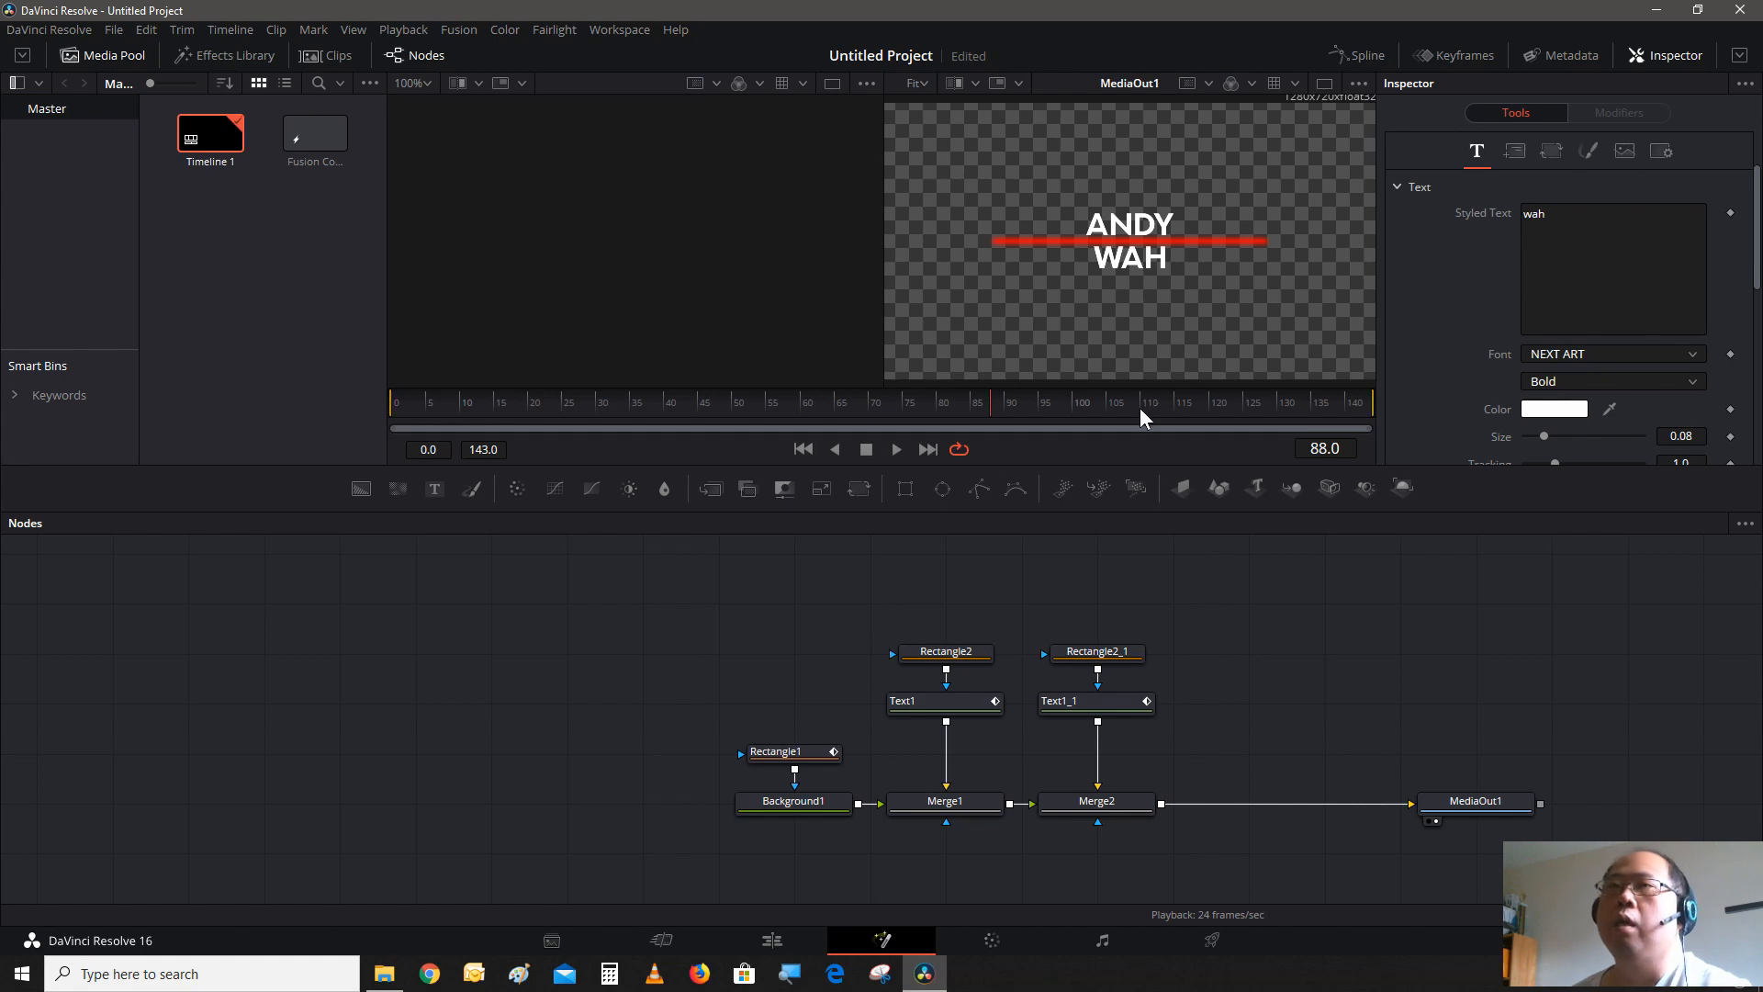
click(1212, 415)
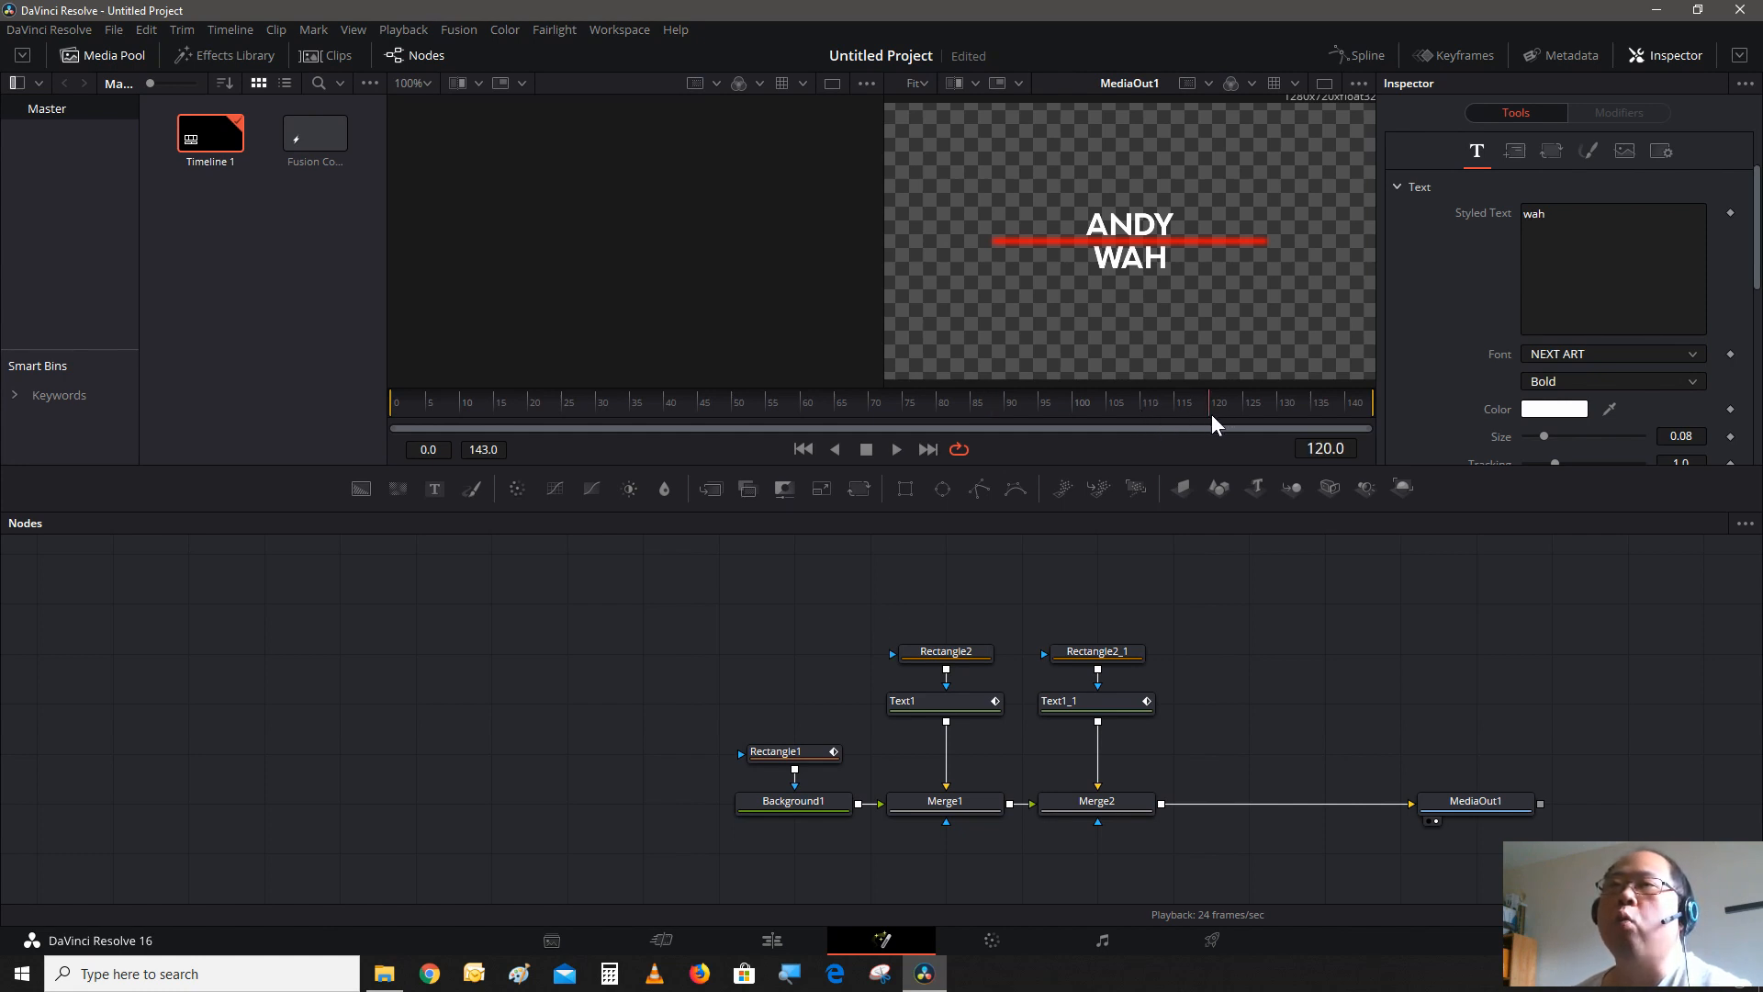
click(1109, 410)
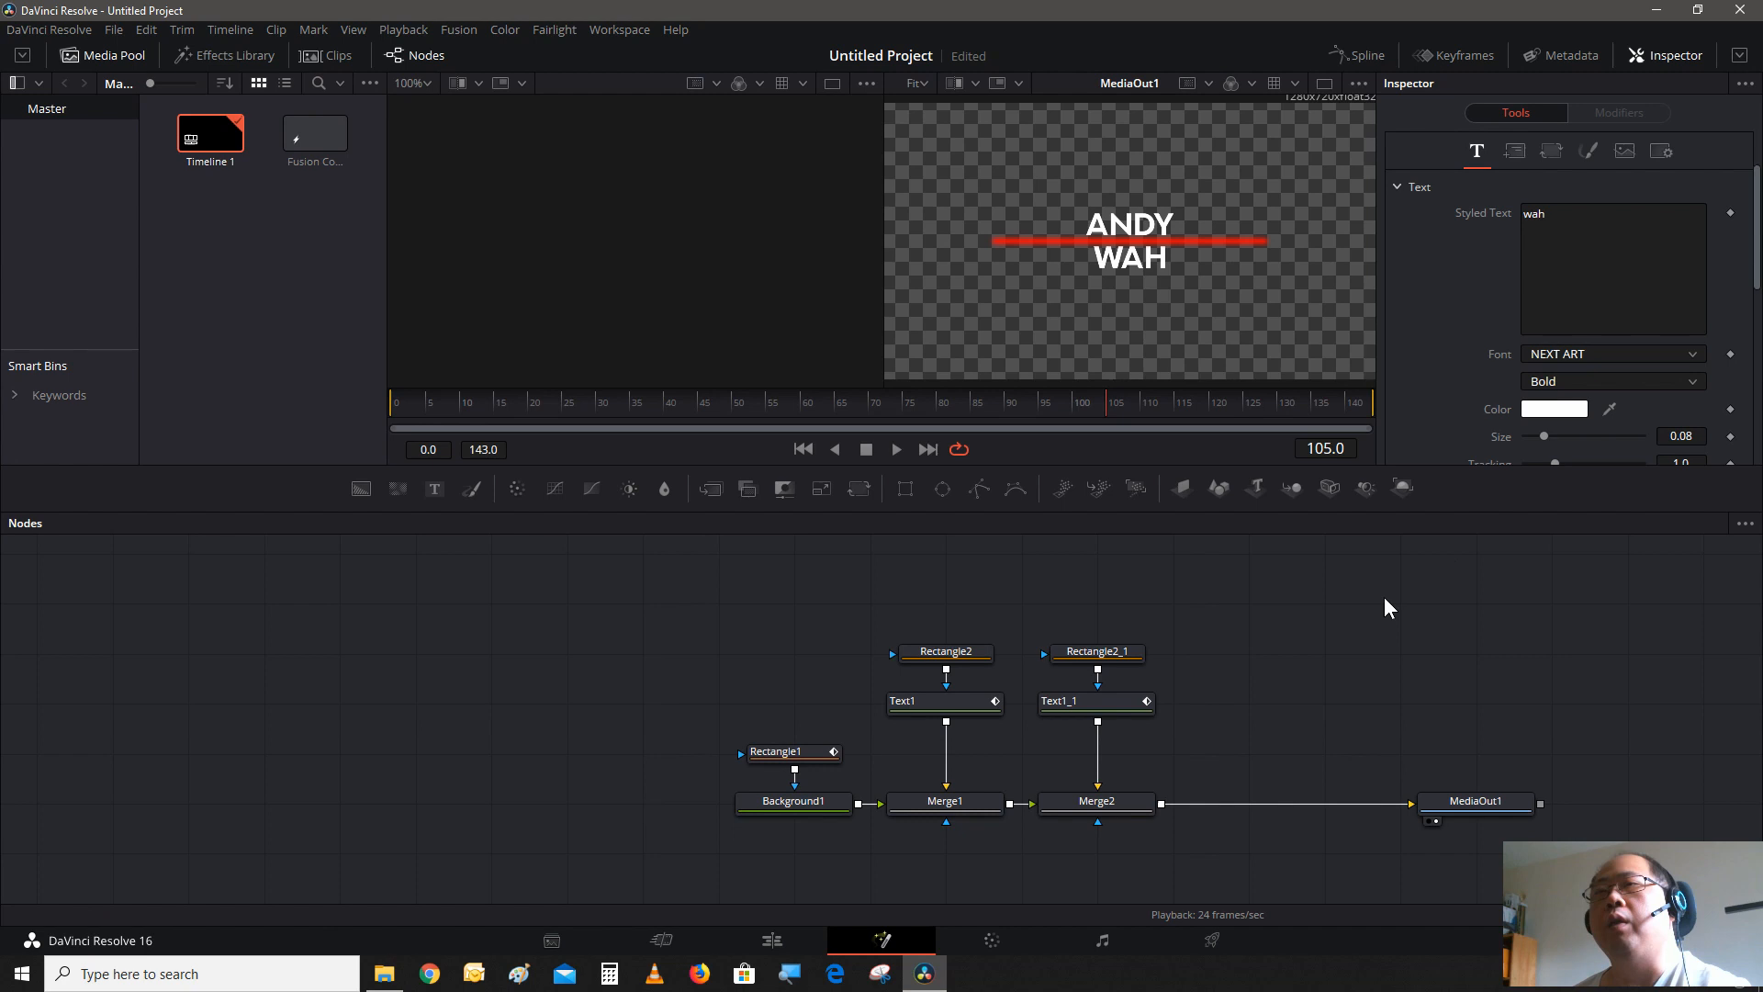
- Keyframe WAH's Center at frame 105 and move it up behind ANDY at frame 120
click(1111, 698)
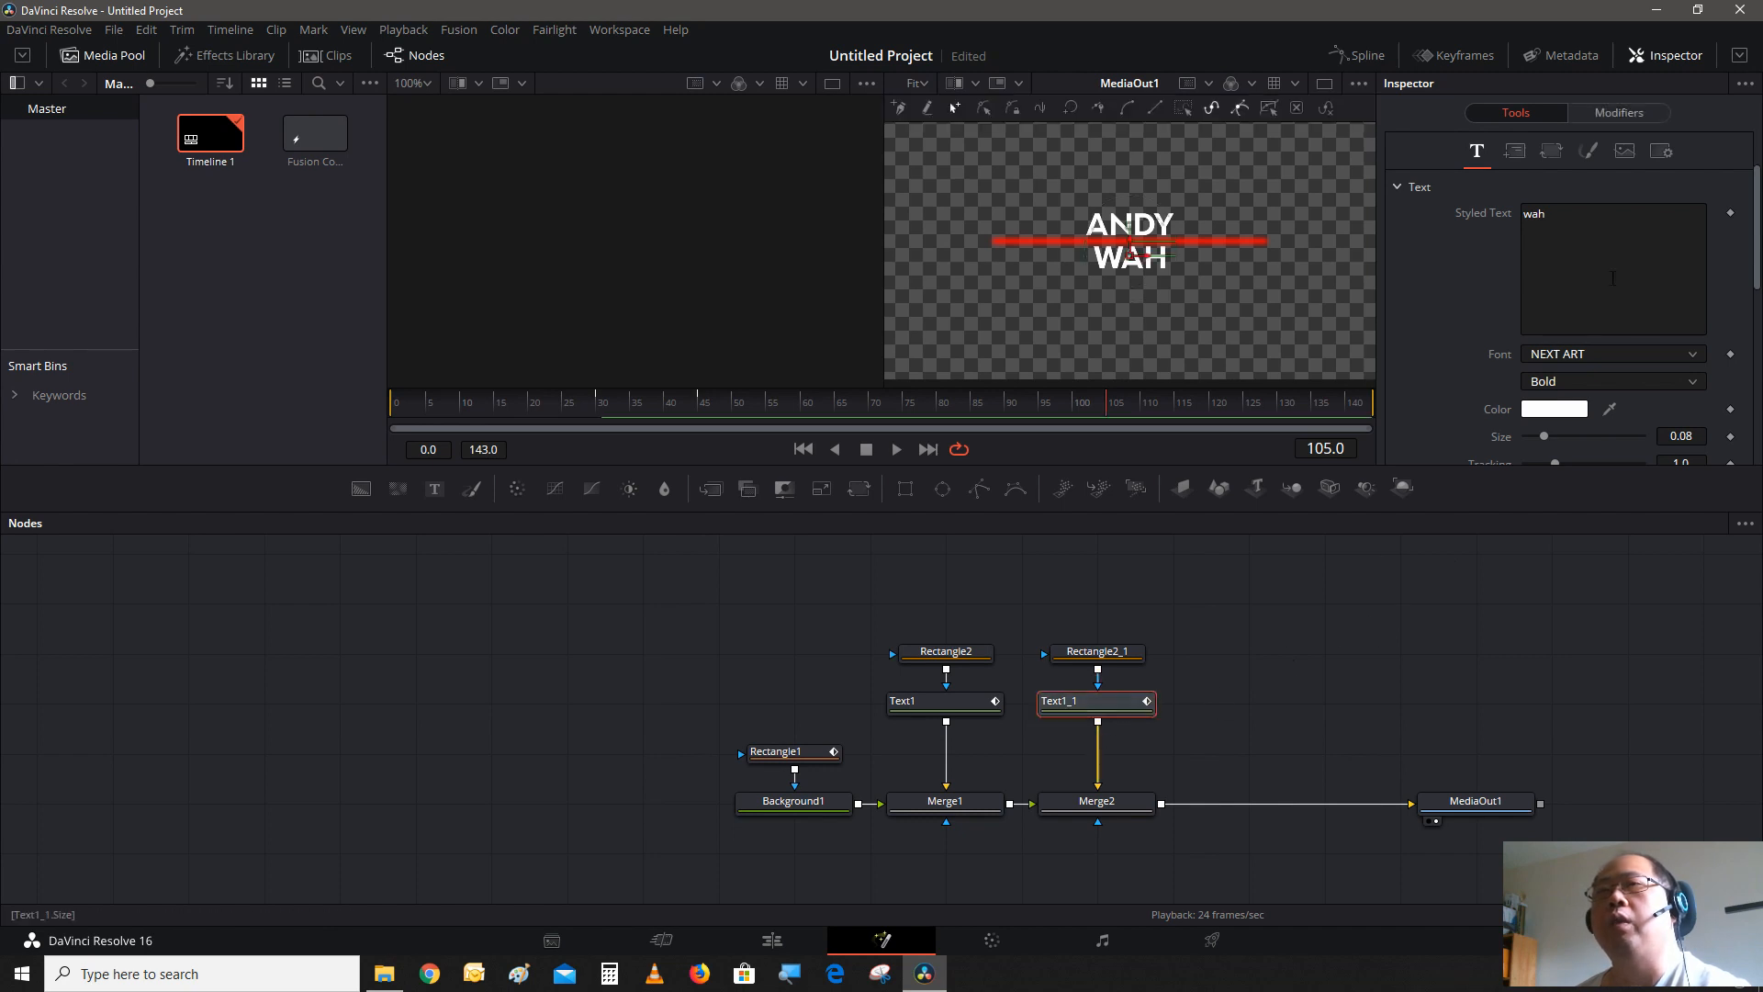
click(1524, 145)
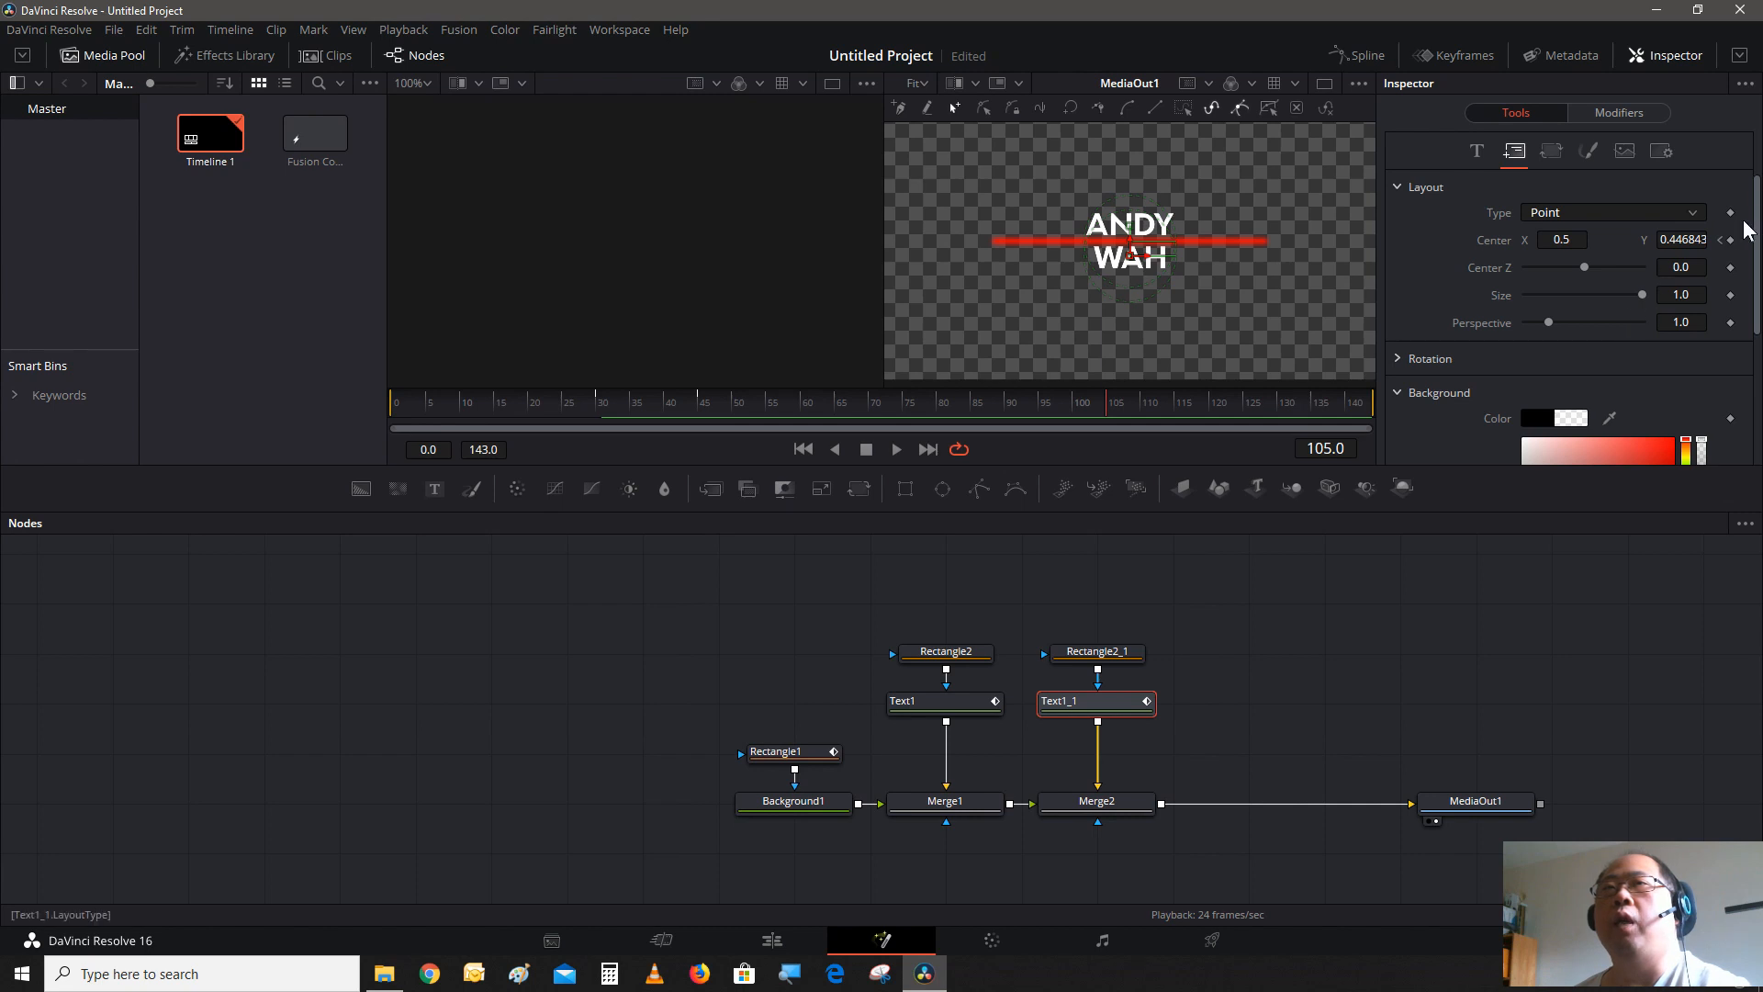
click(1730, 240)
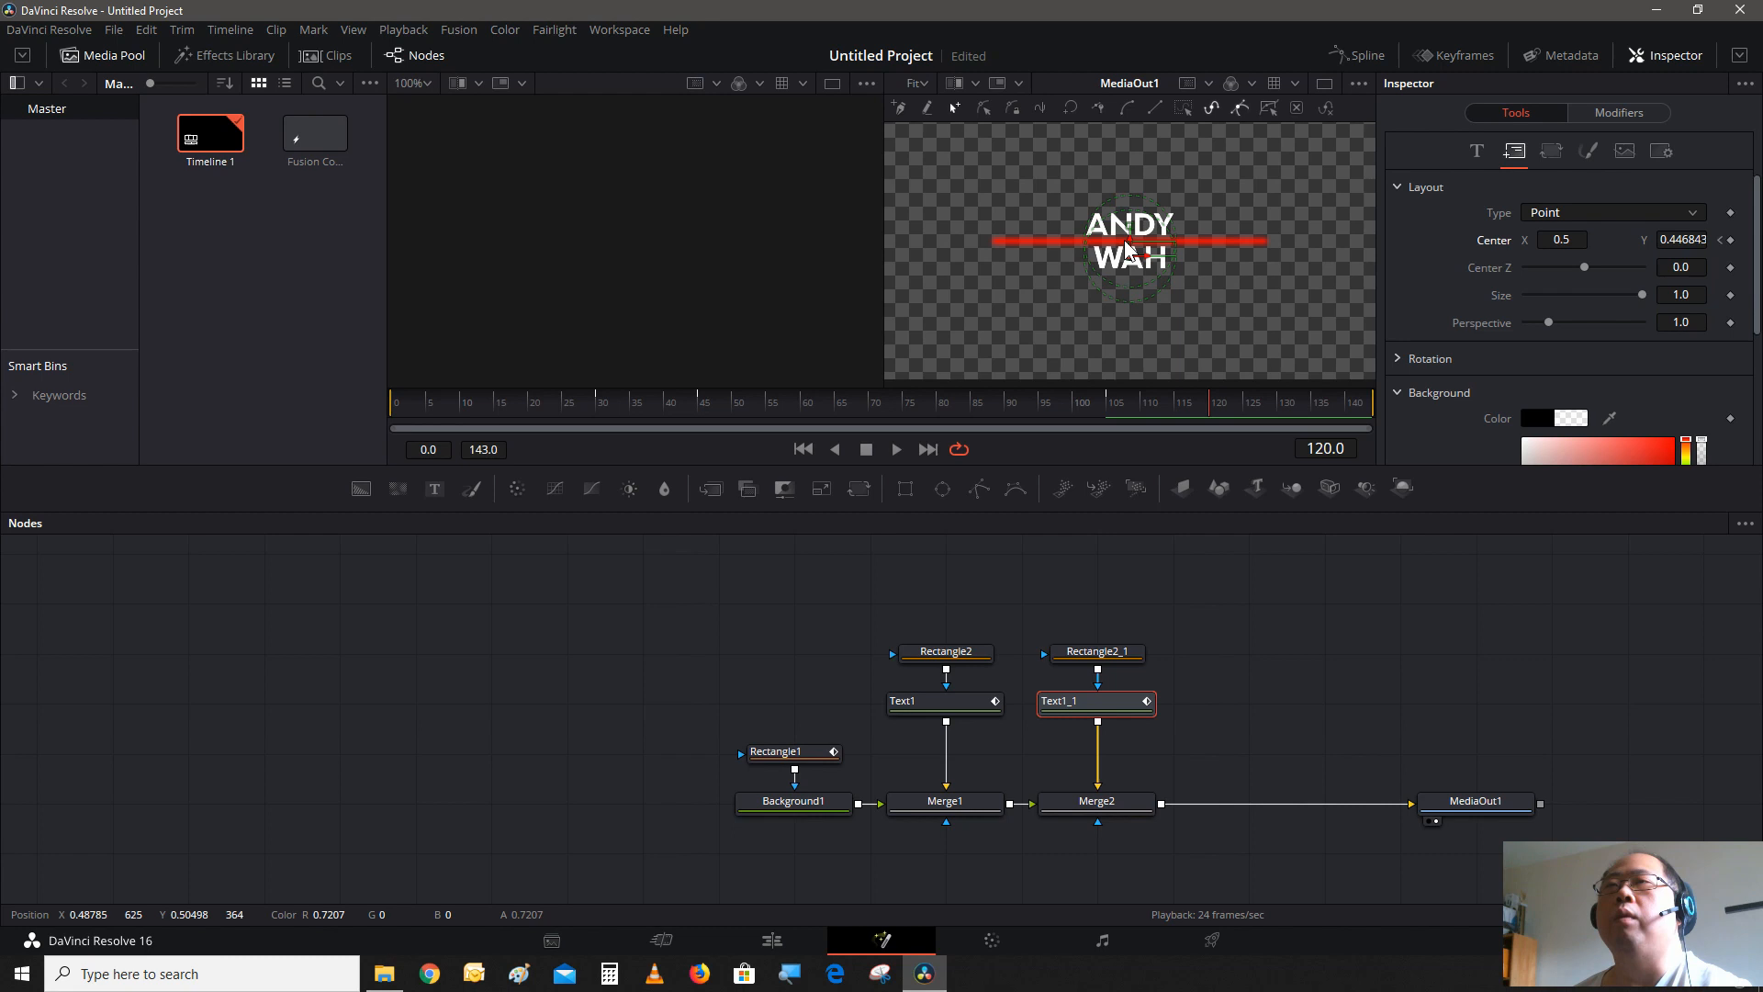
drag(1131, 255, 1136, 223)
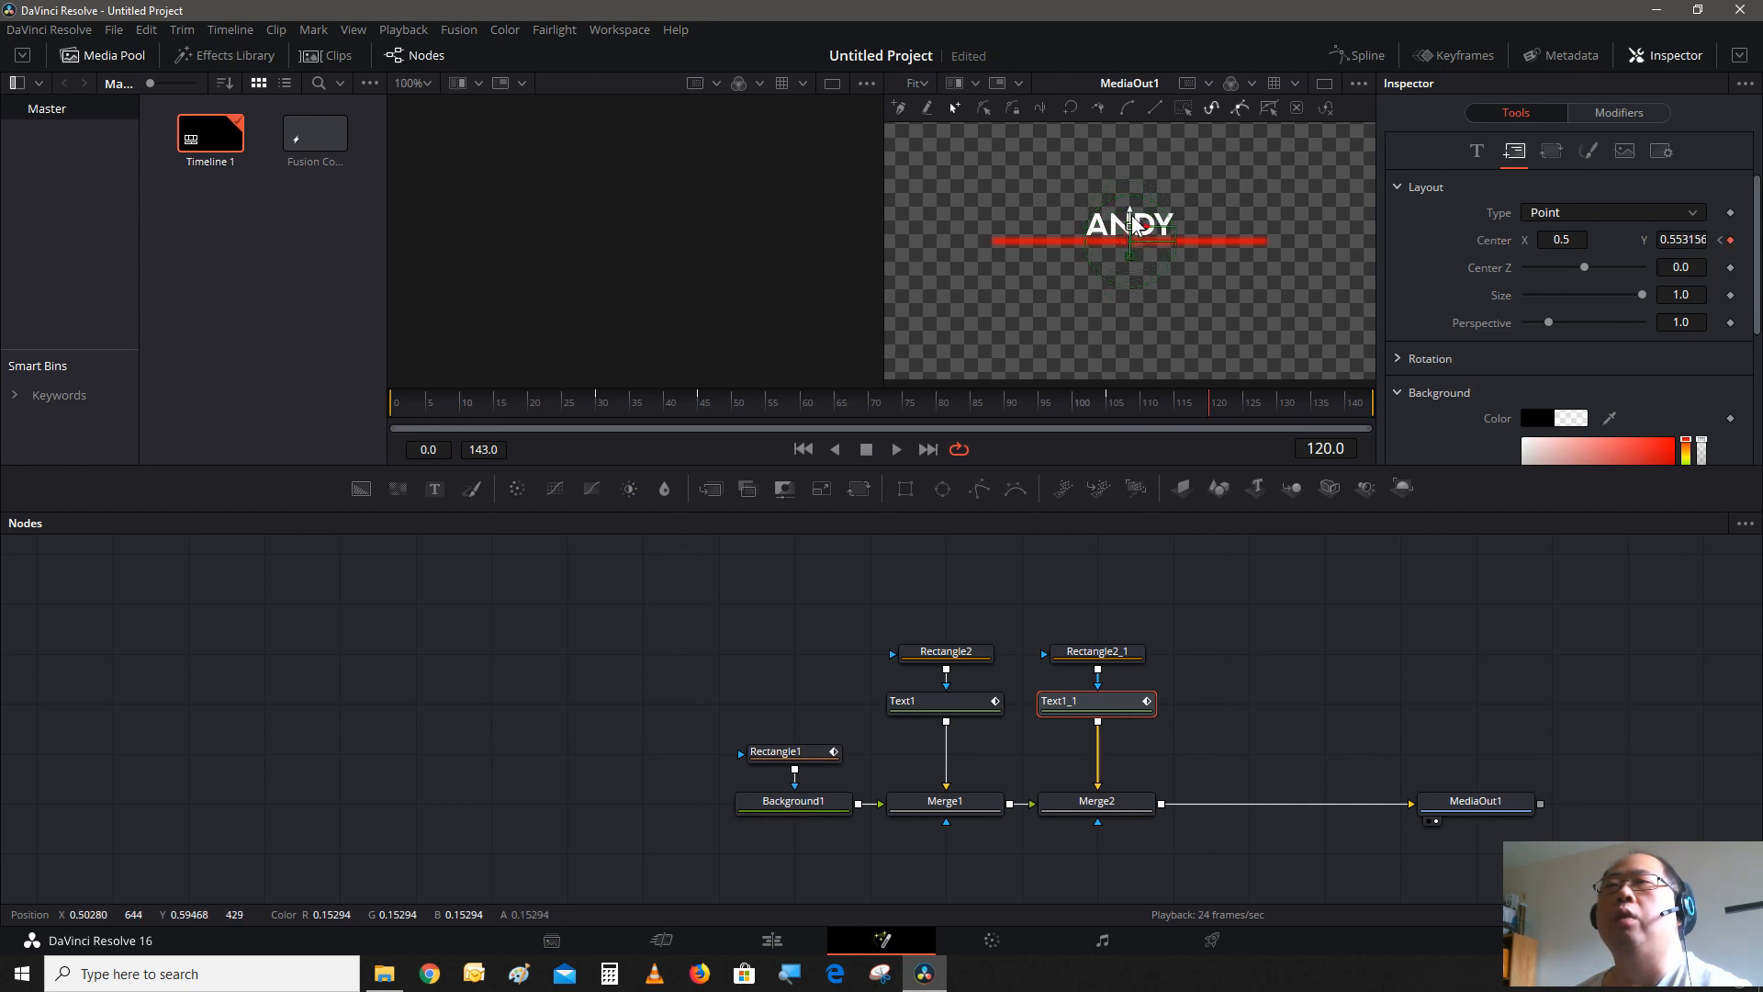
click(1107, 410)
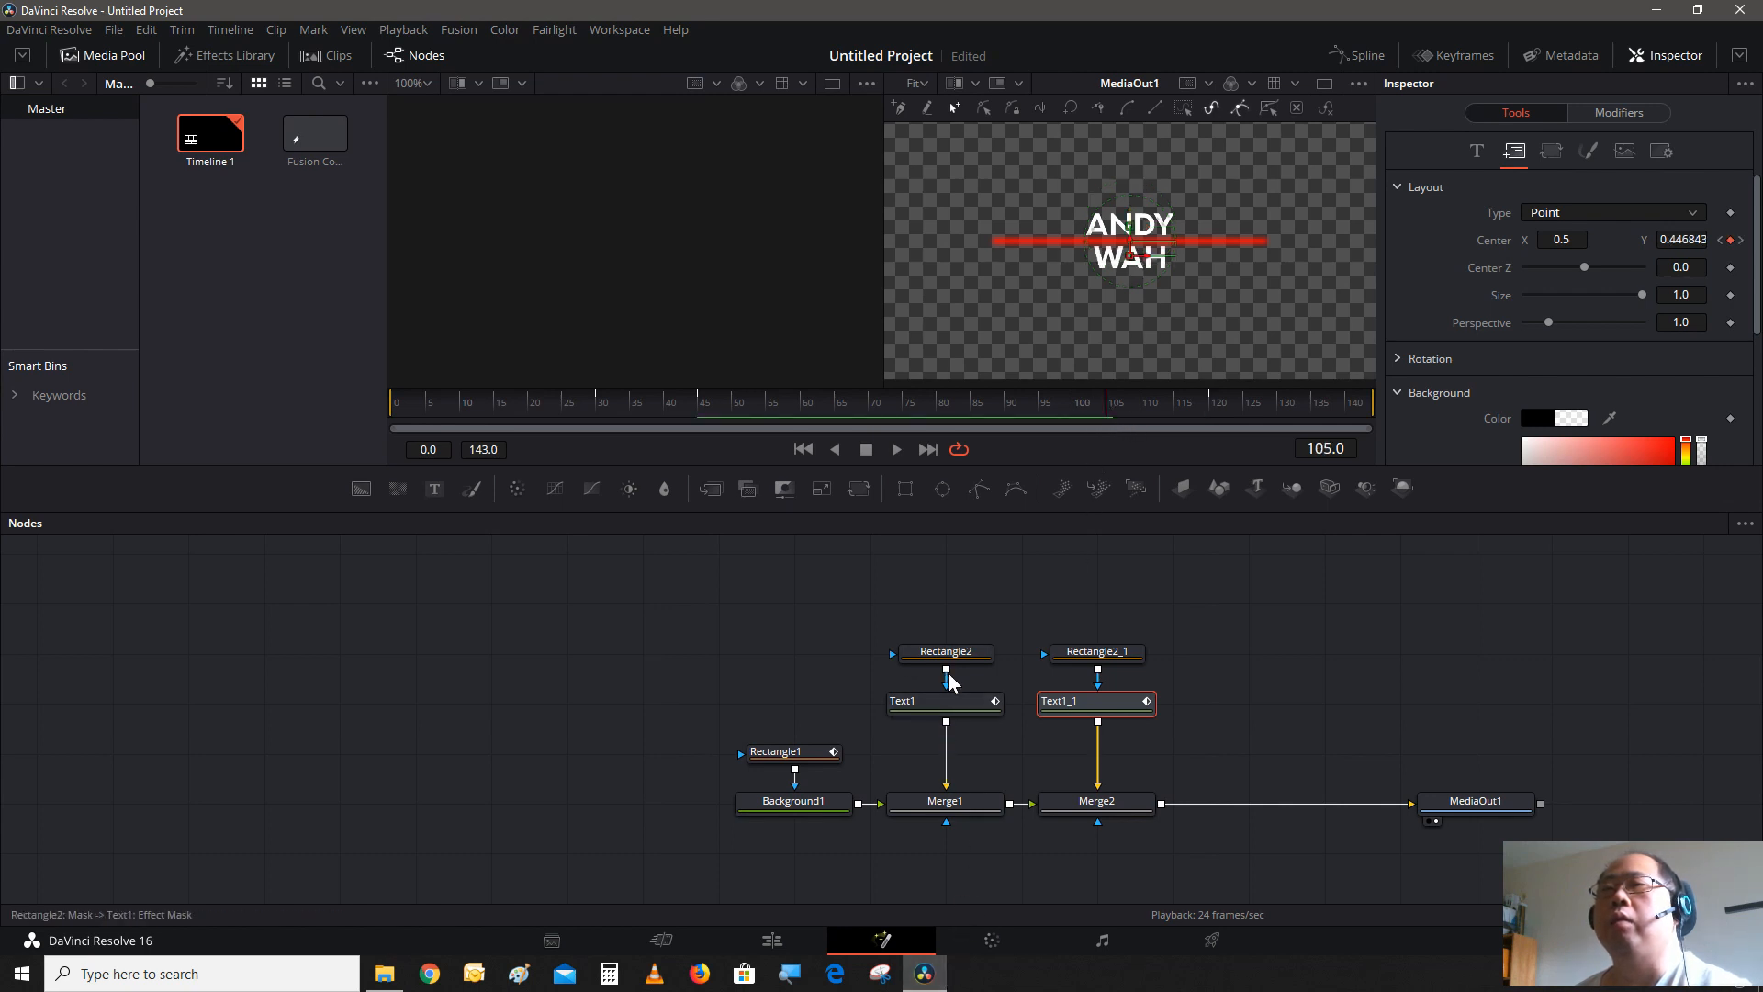
click(946, 709)
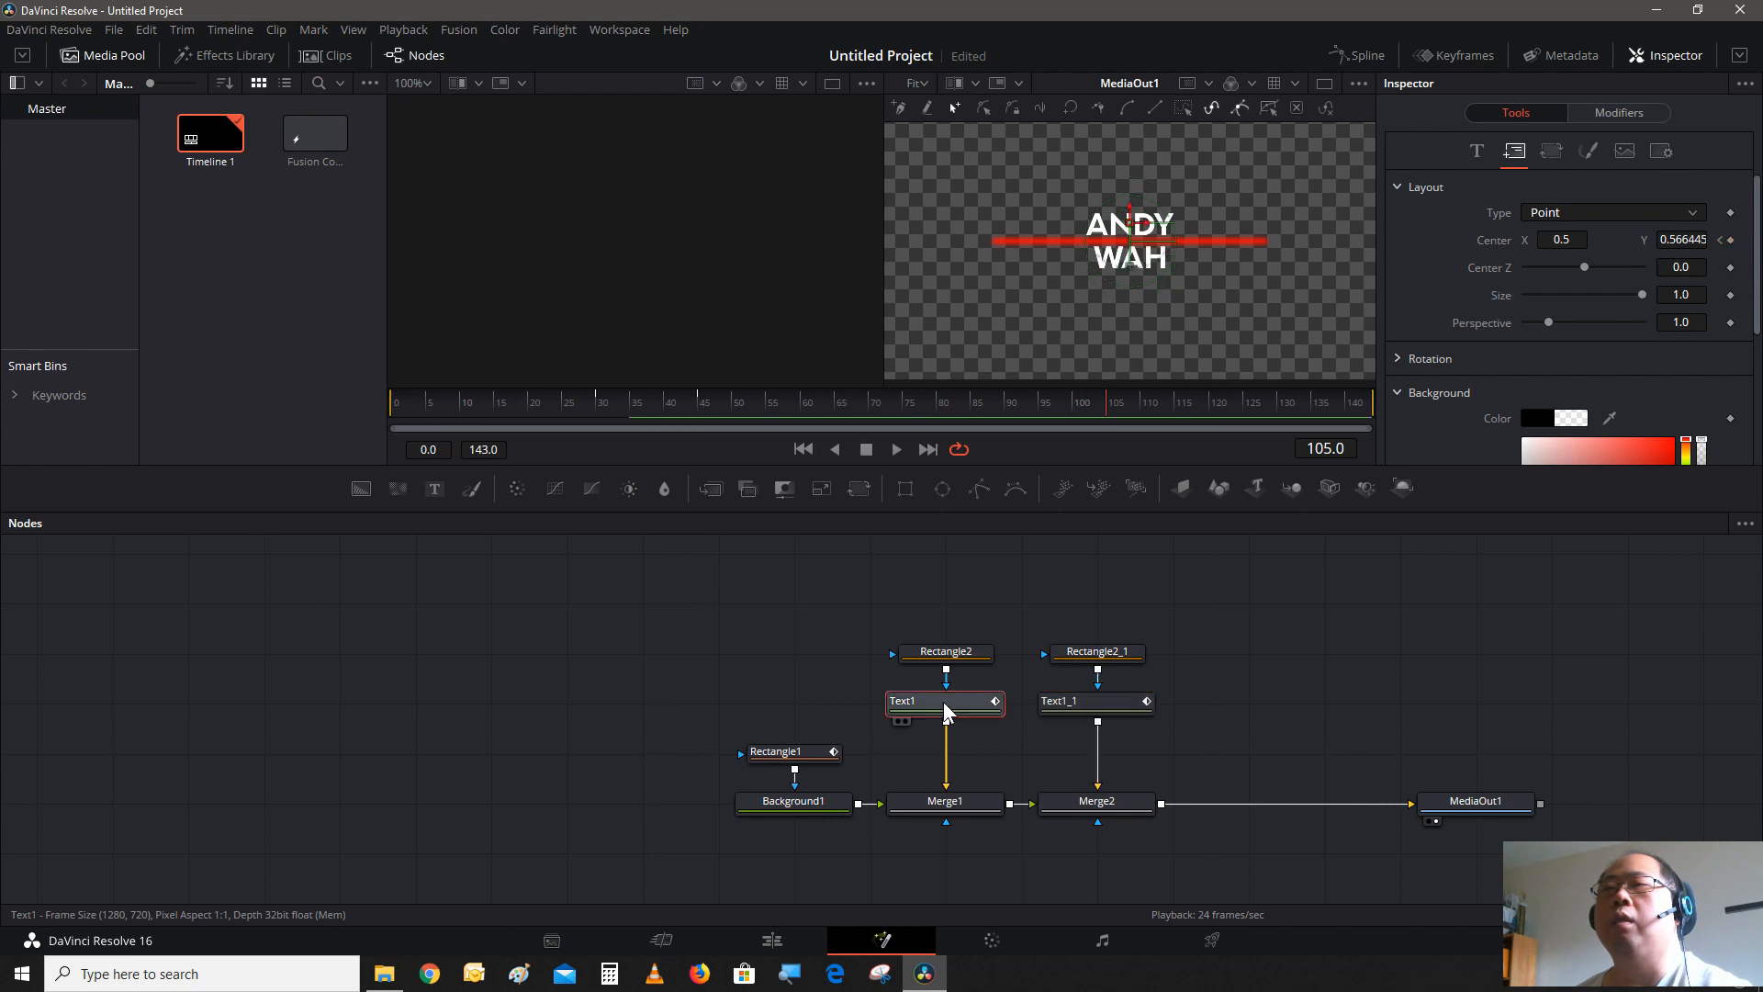
- Keyframe ANDY's Center at frame 105 and slide it down onto the red bar at frame 120
click(1730, 241)
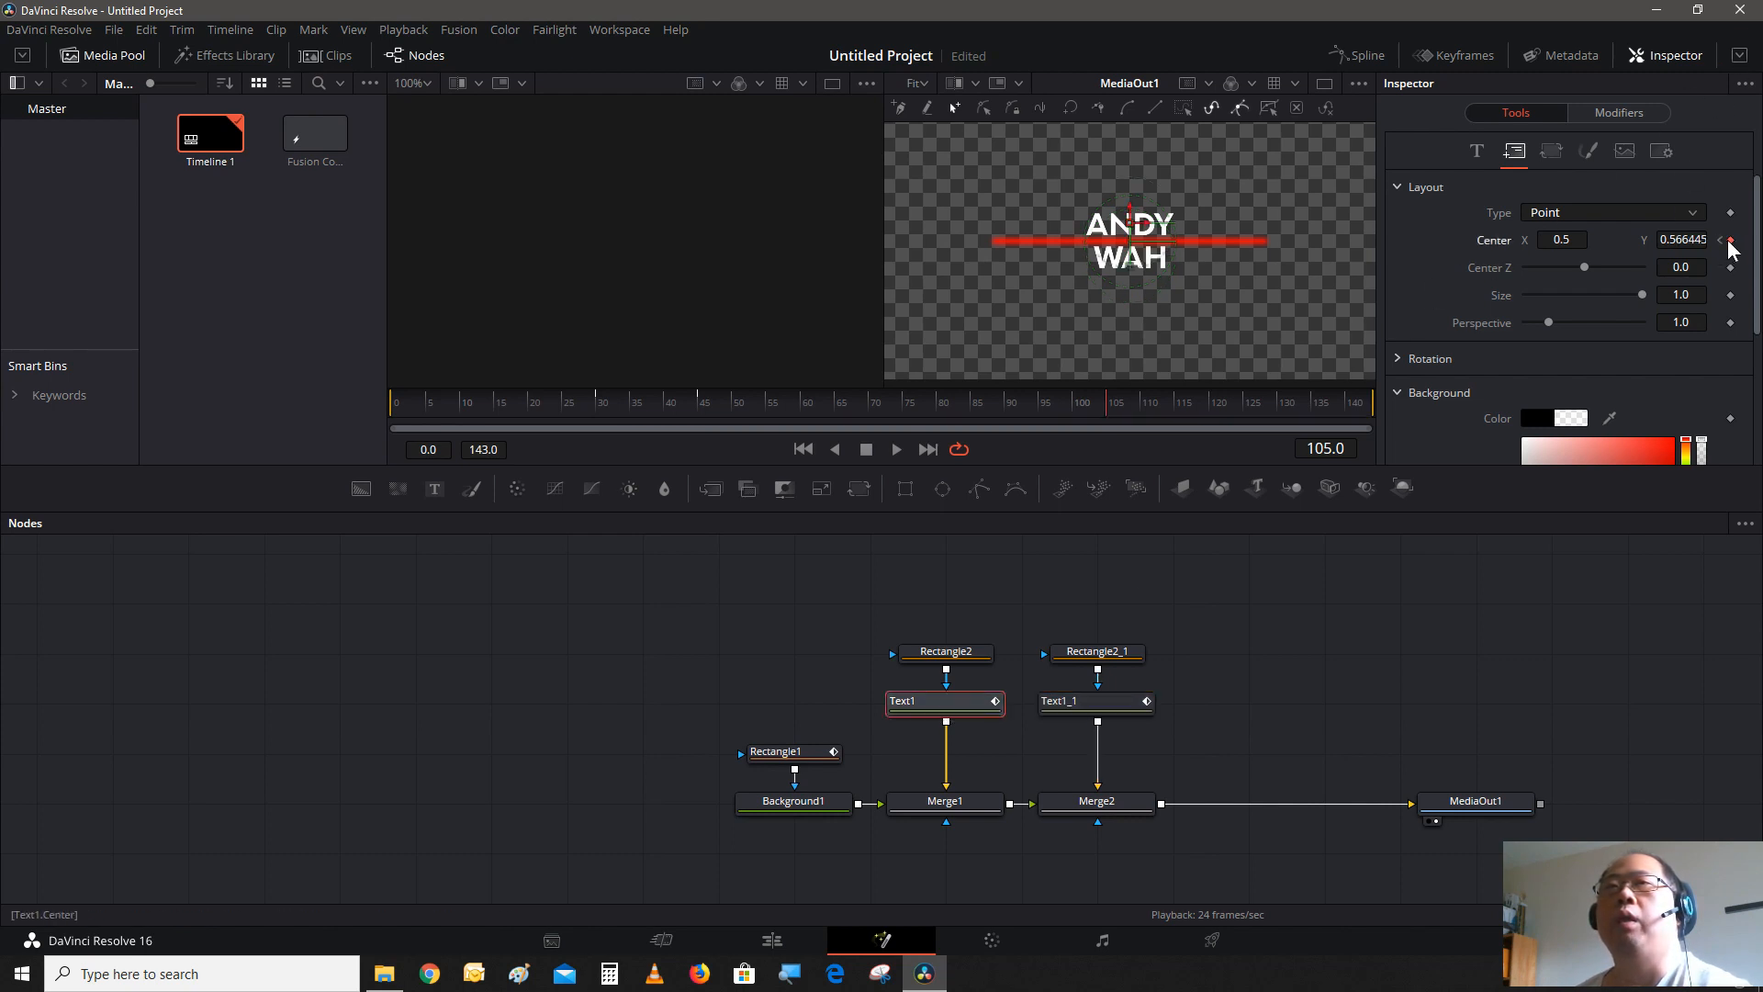
click(1208, 410)
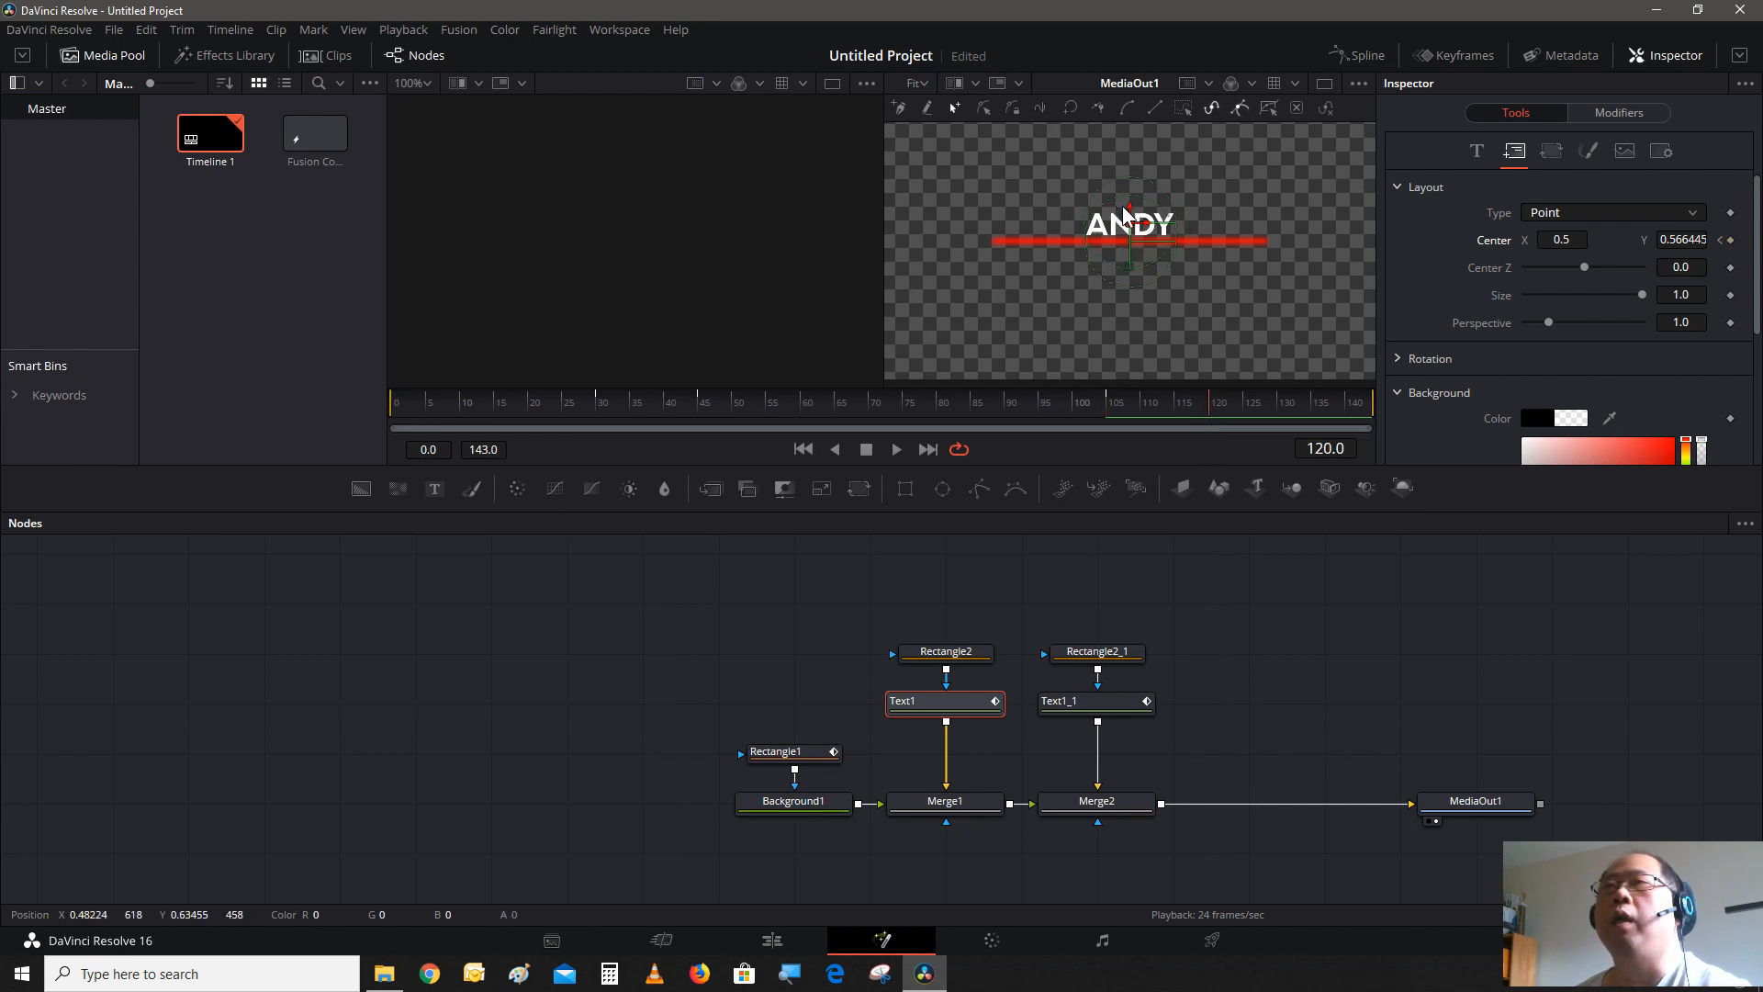
drag(1138, 221, 1130, 255)
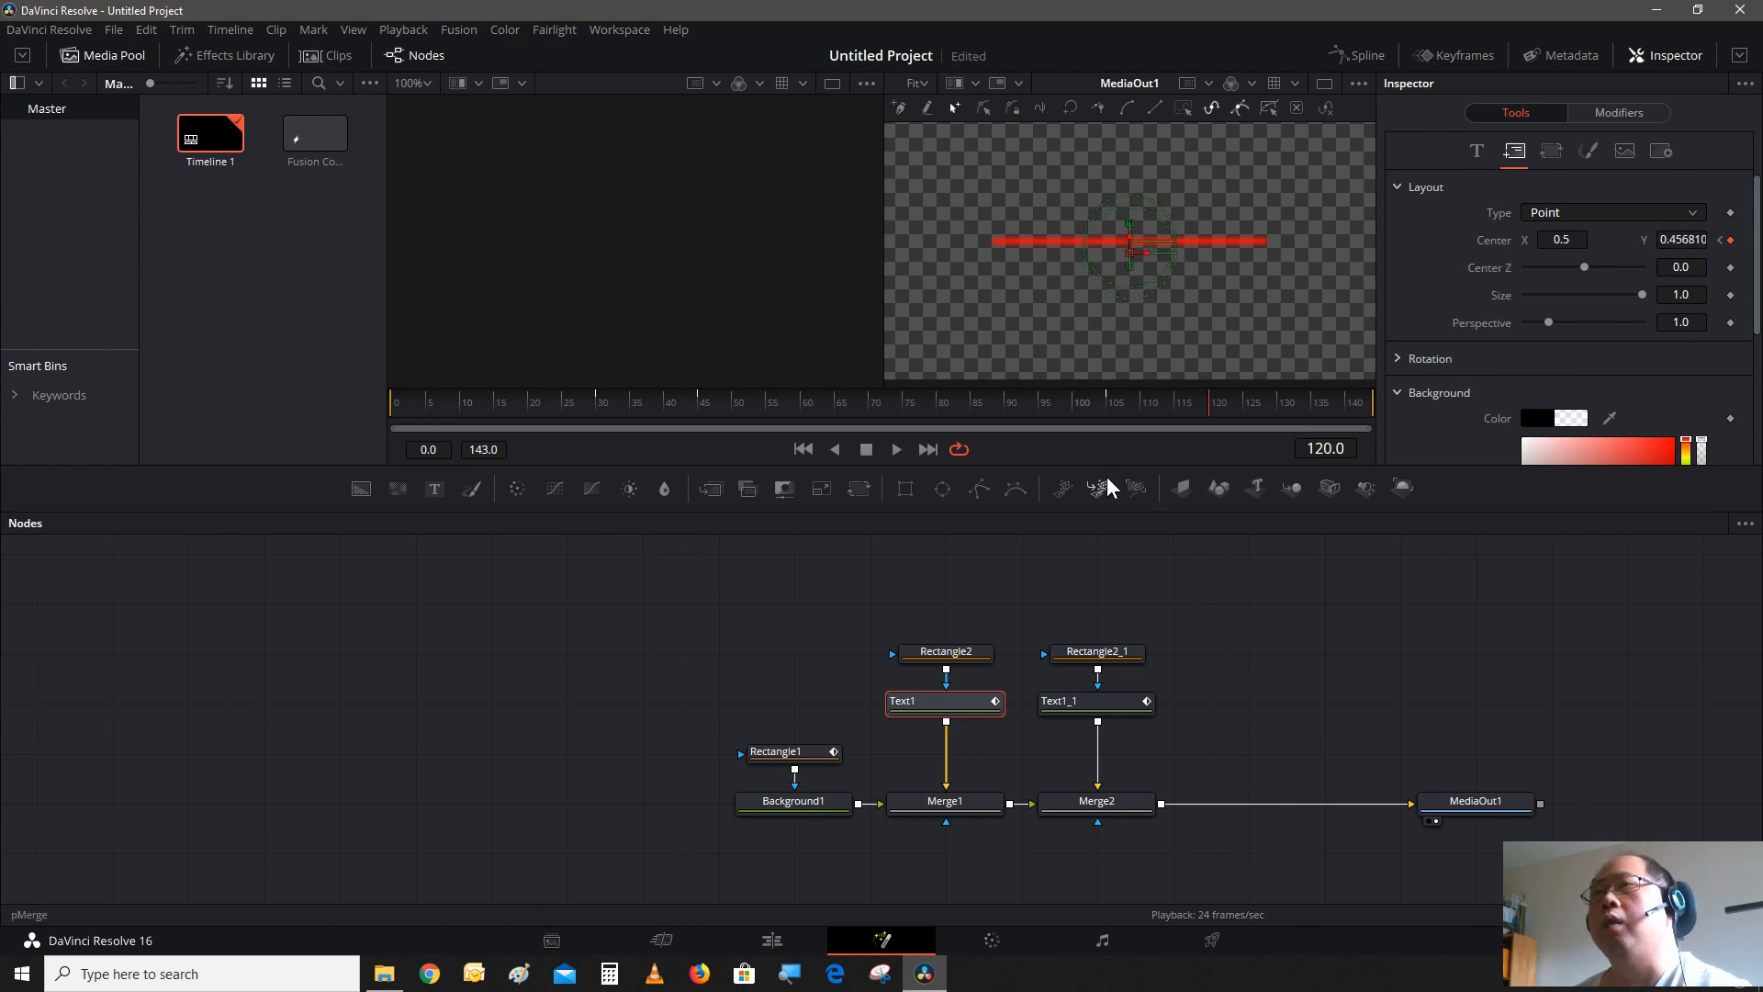
- Play back the finished title animation, then return to the Edit page
click(895, 449)
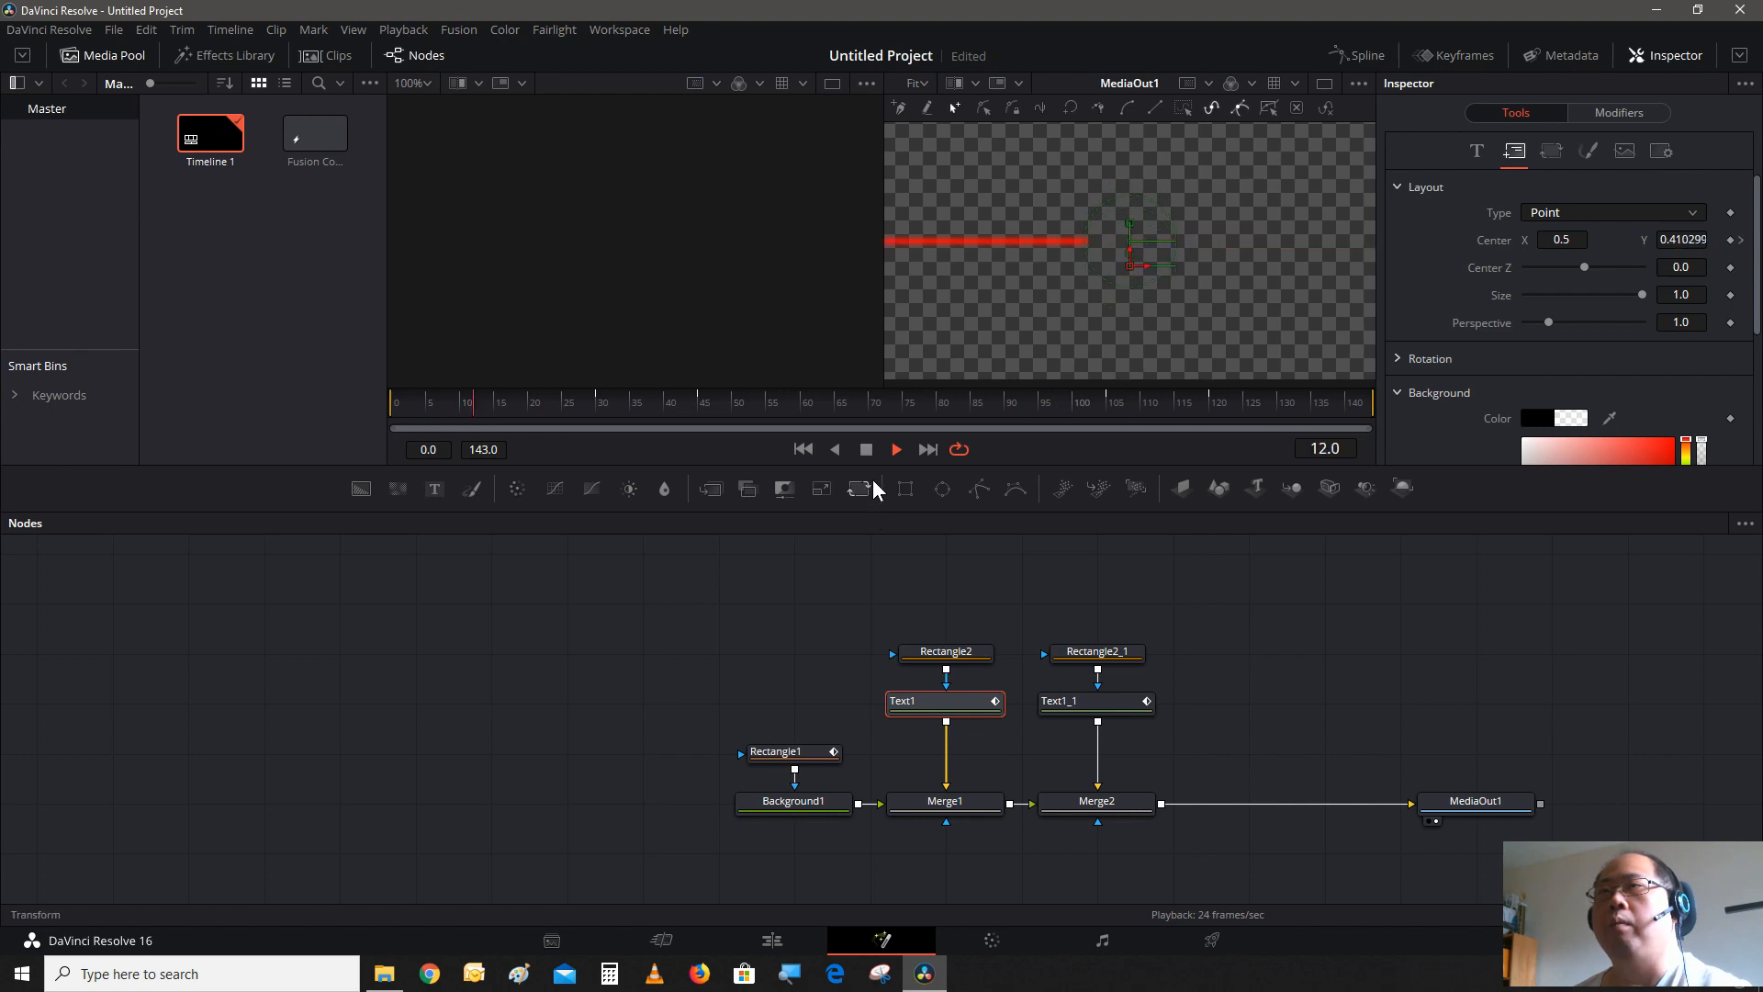
click(868, 449)
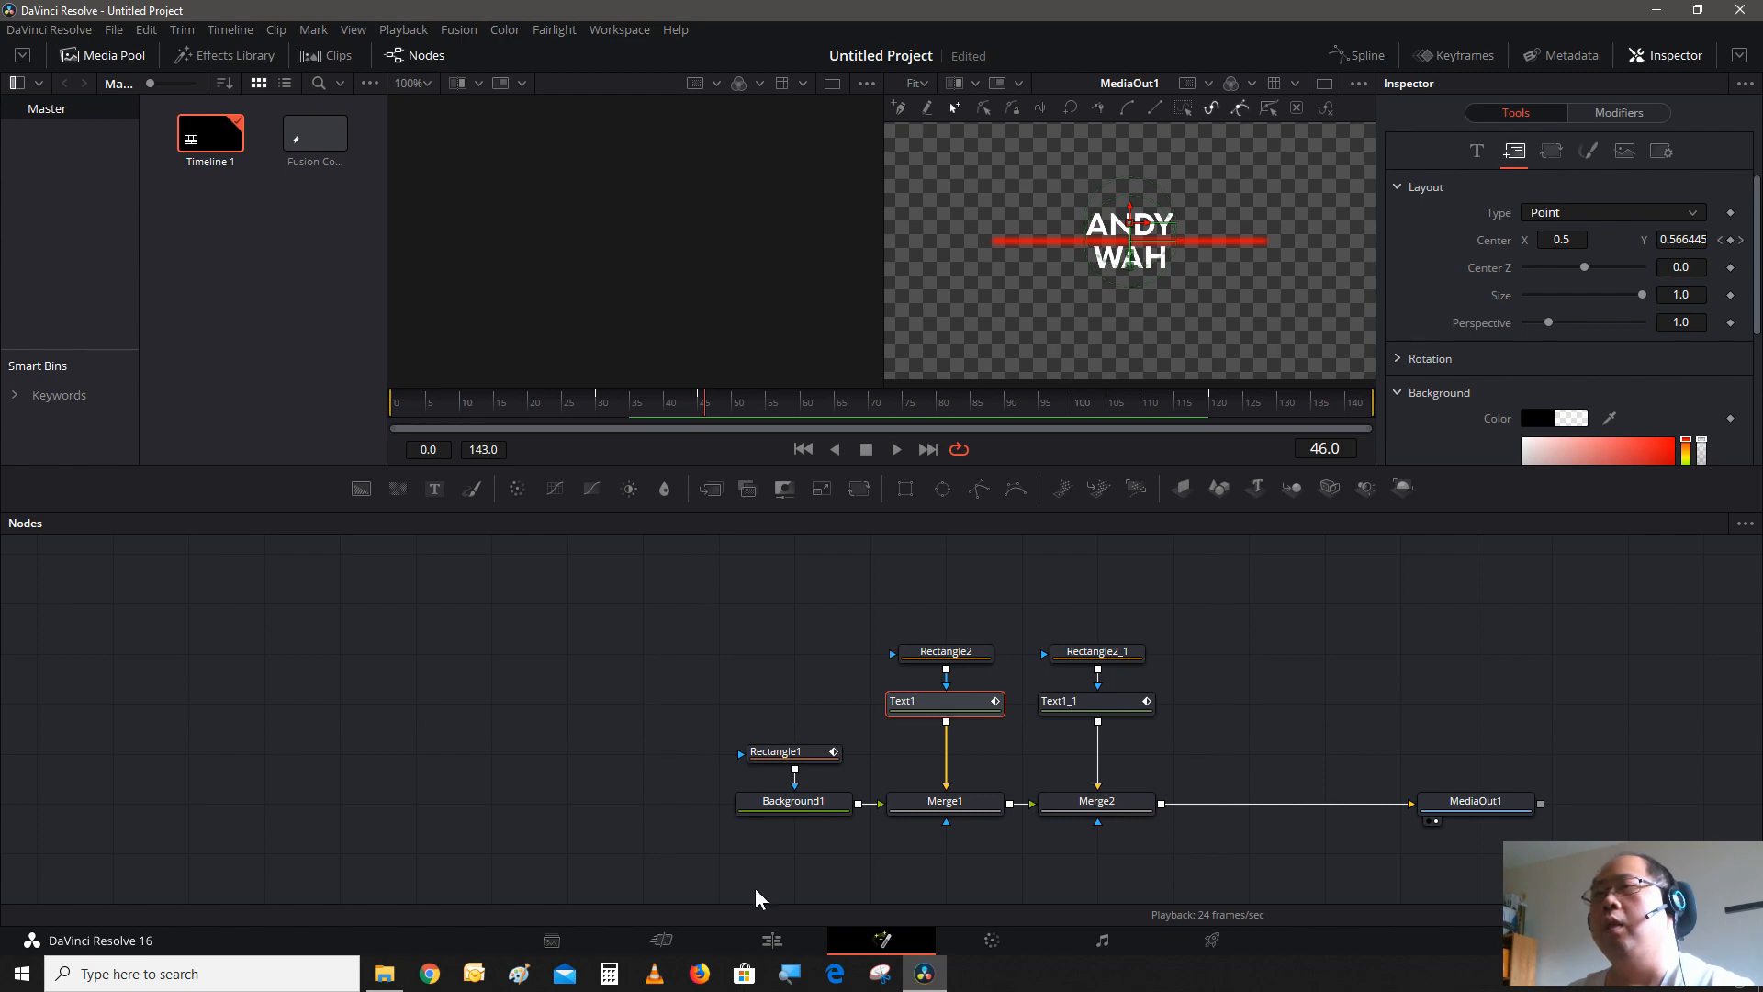
click(769, 942)
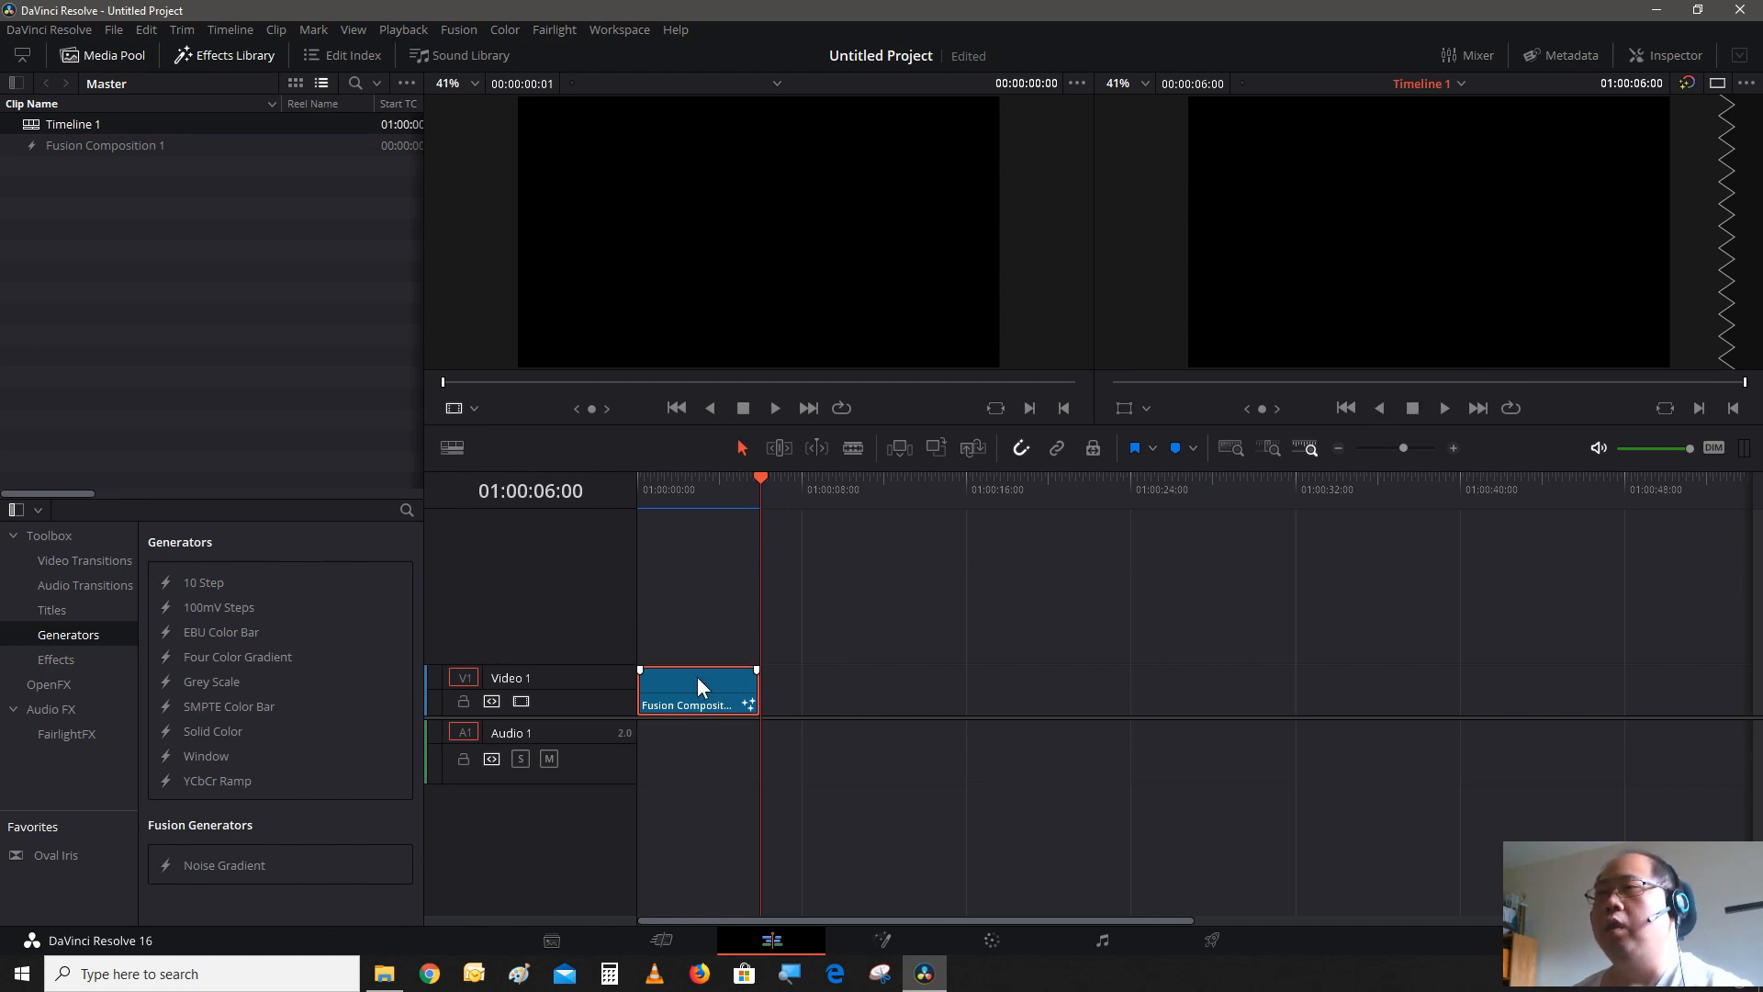
- Move the Fusion Composition clip up onto a new Video 2 track and shrink its height
drag(697, 678, 699, 616)
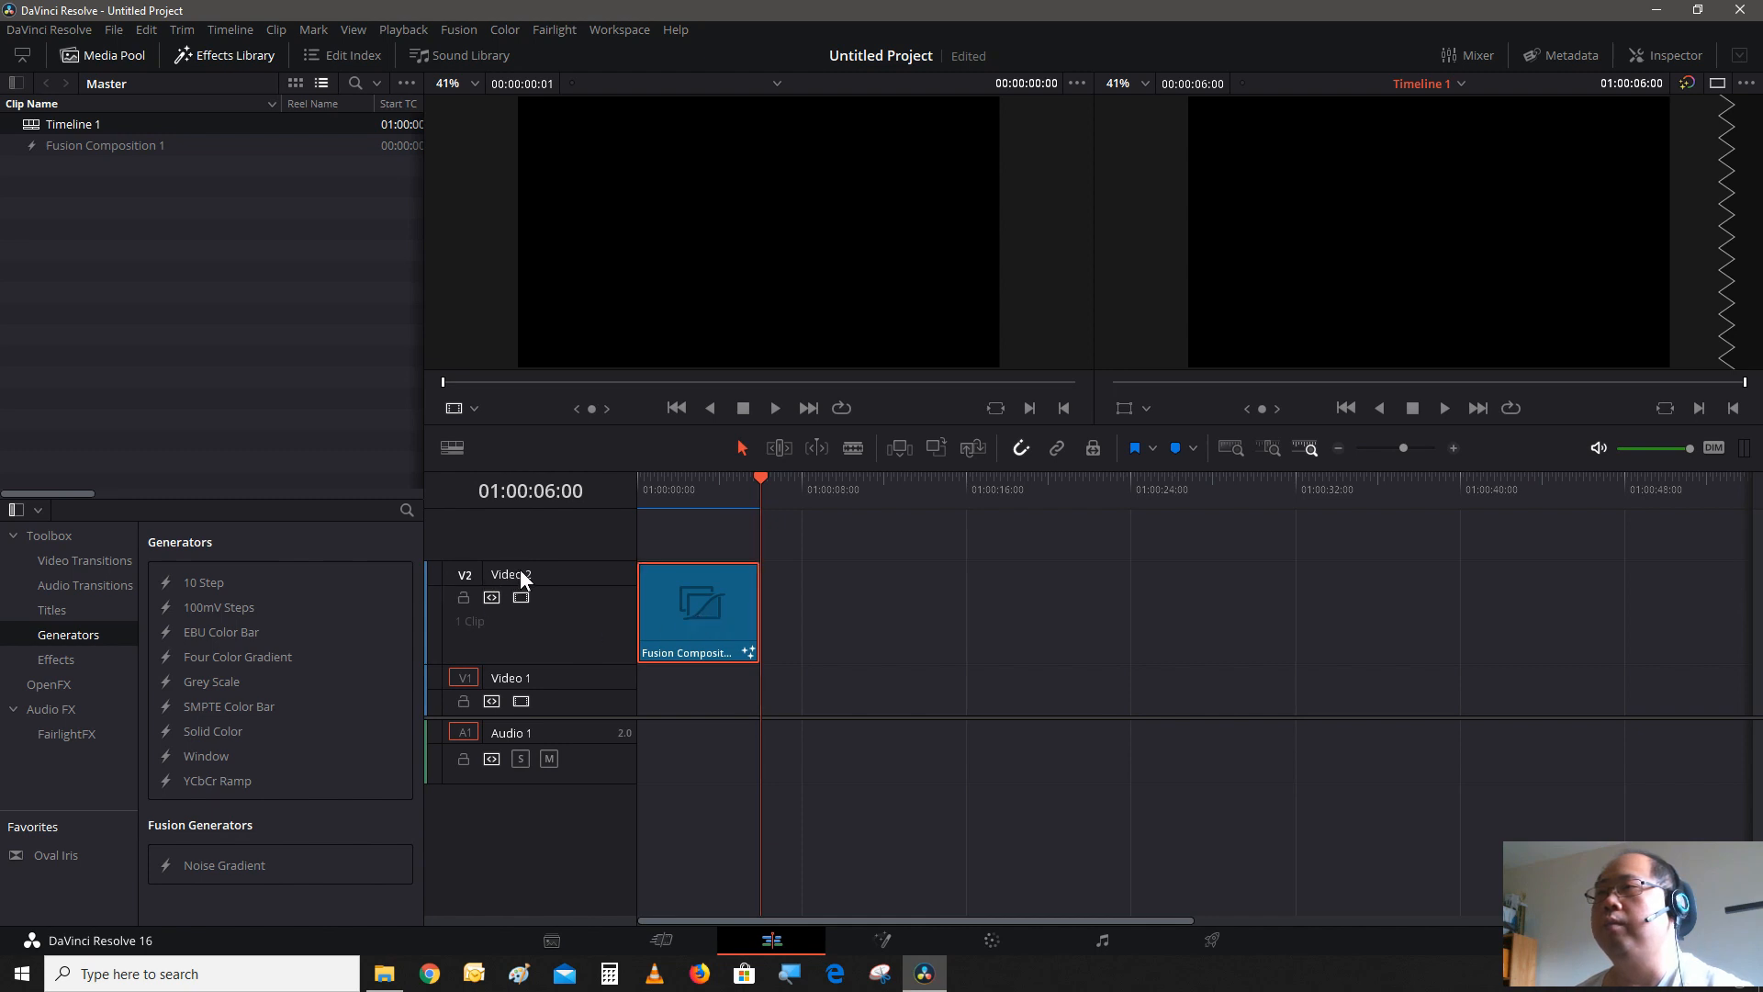
drag(519, 570, 519, 622)
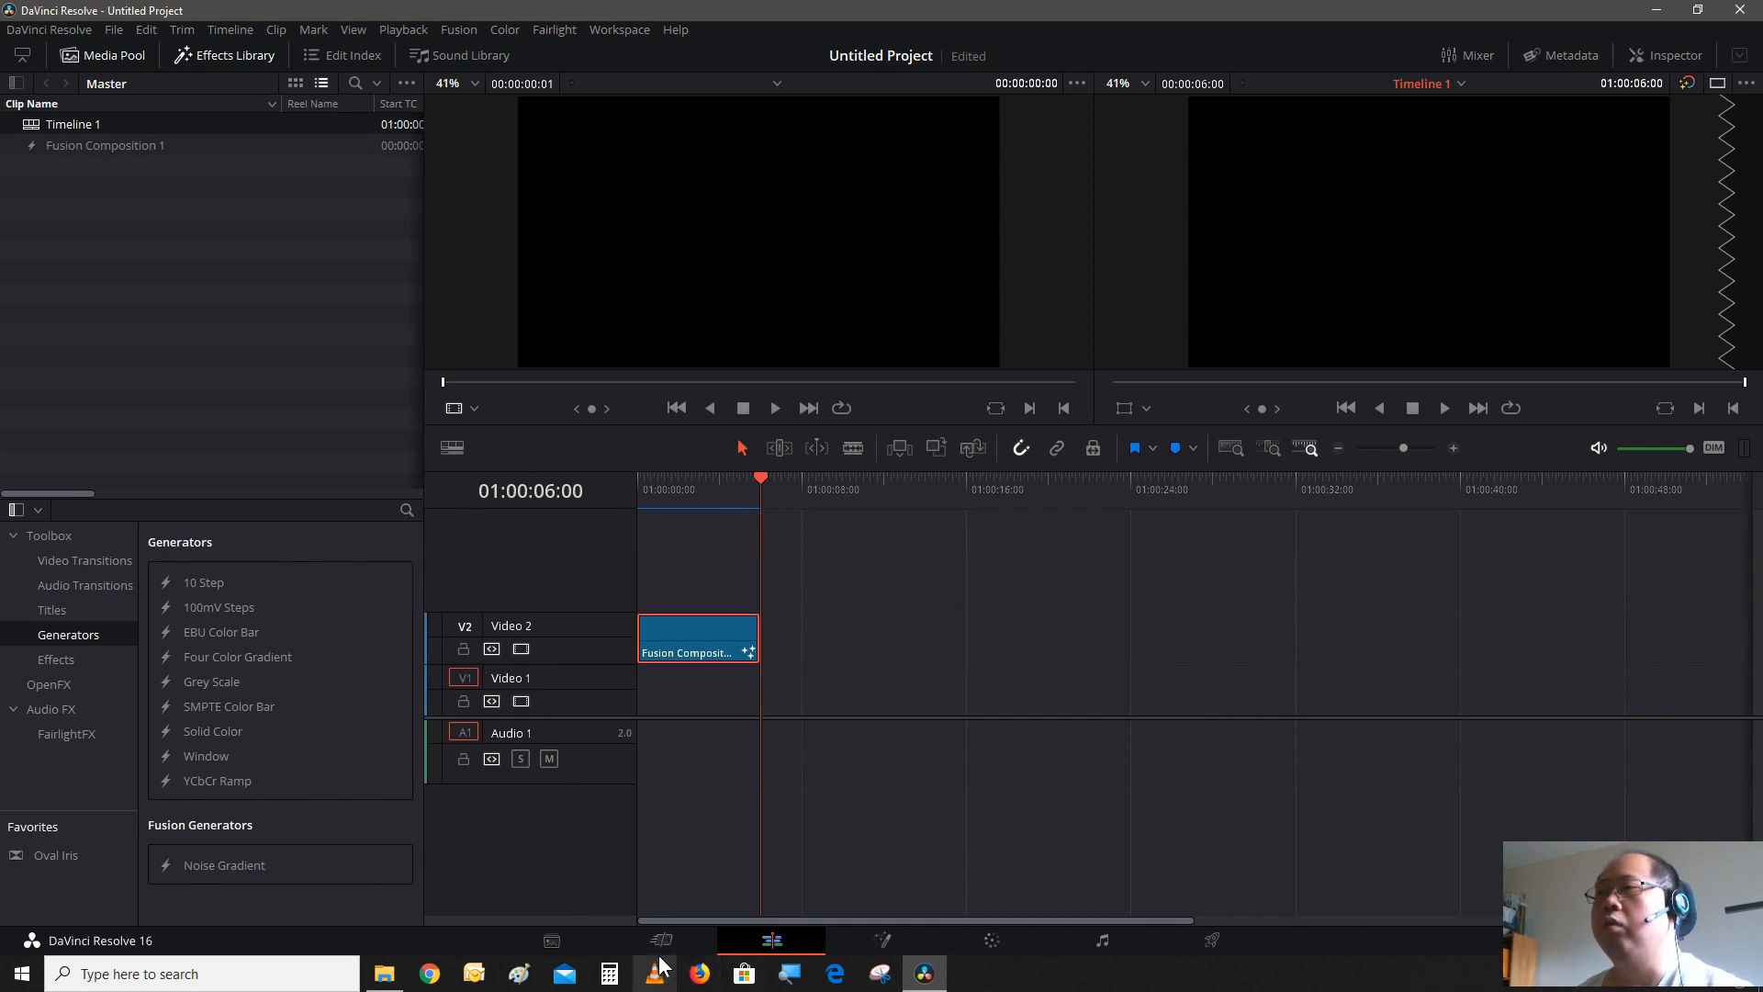
click(555, 939)
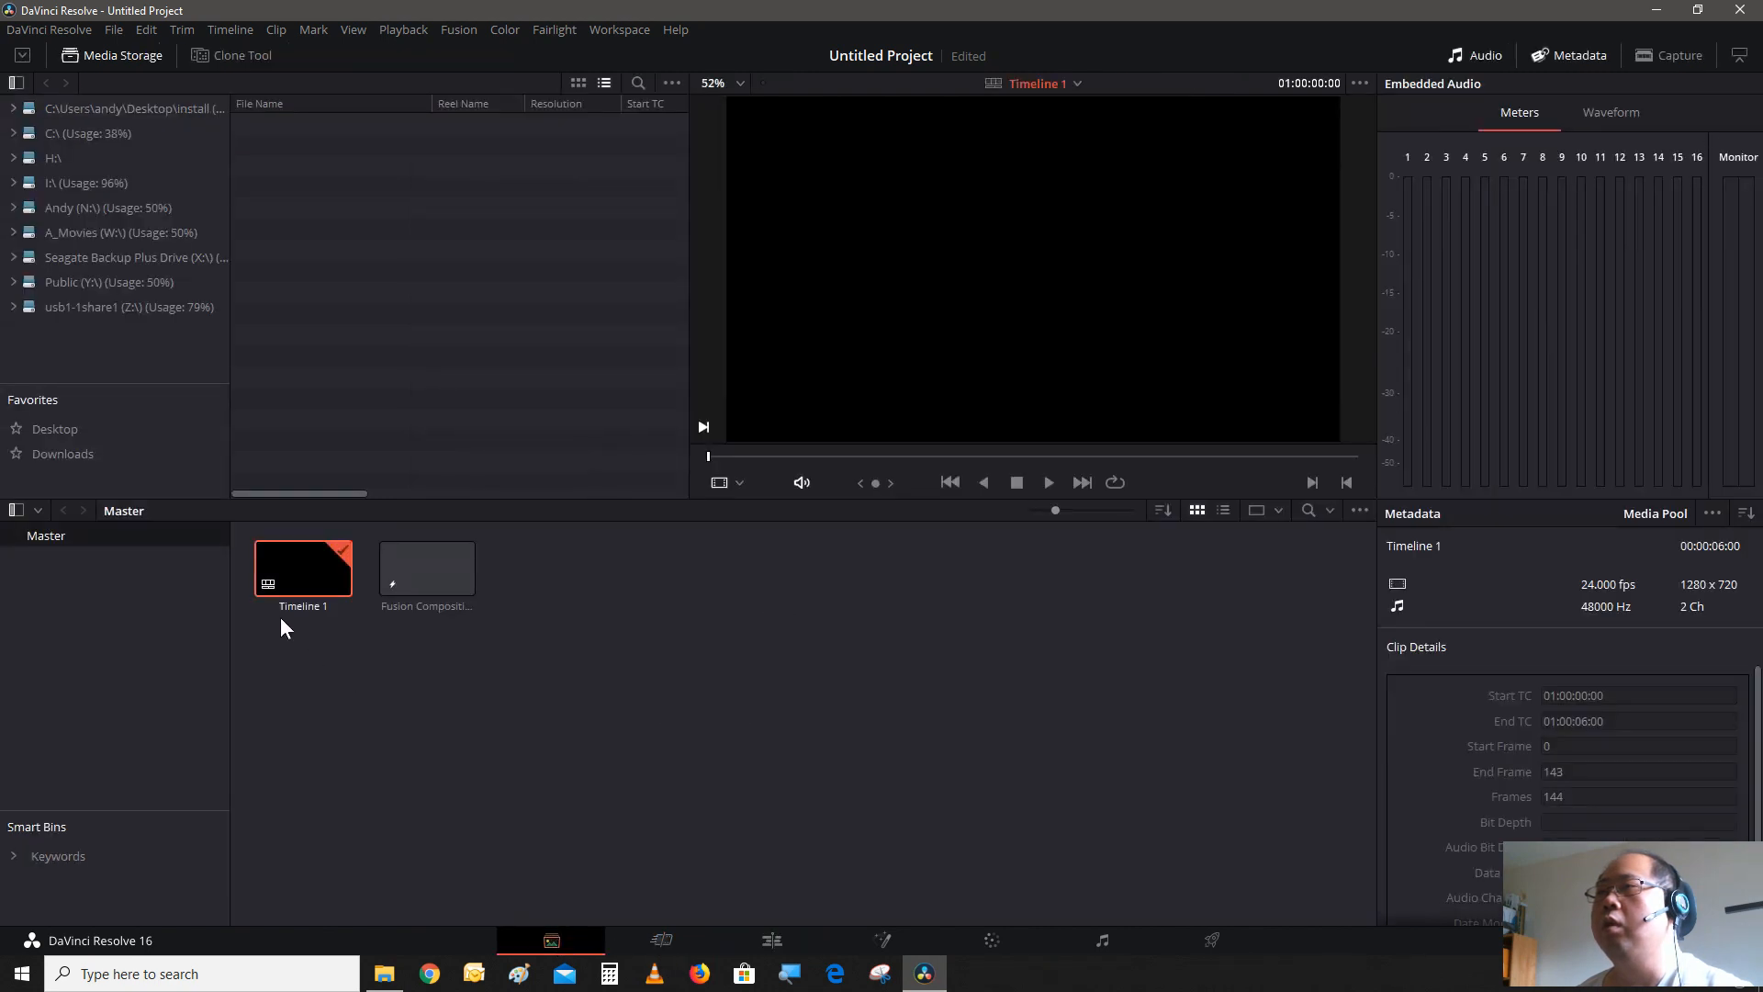
- Import Drone - 29792.mp4 from Downloads into the Master media pool, then return to Edit
click(92, 448)
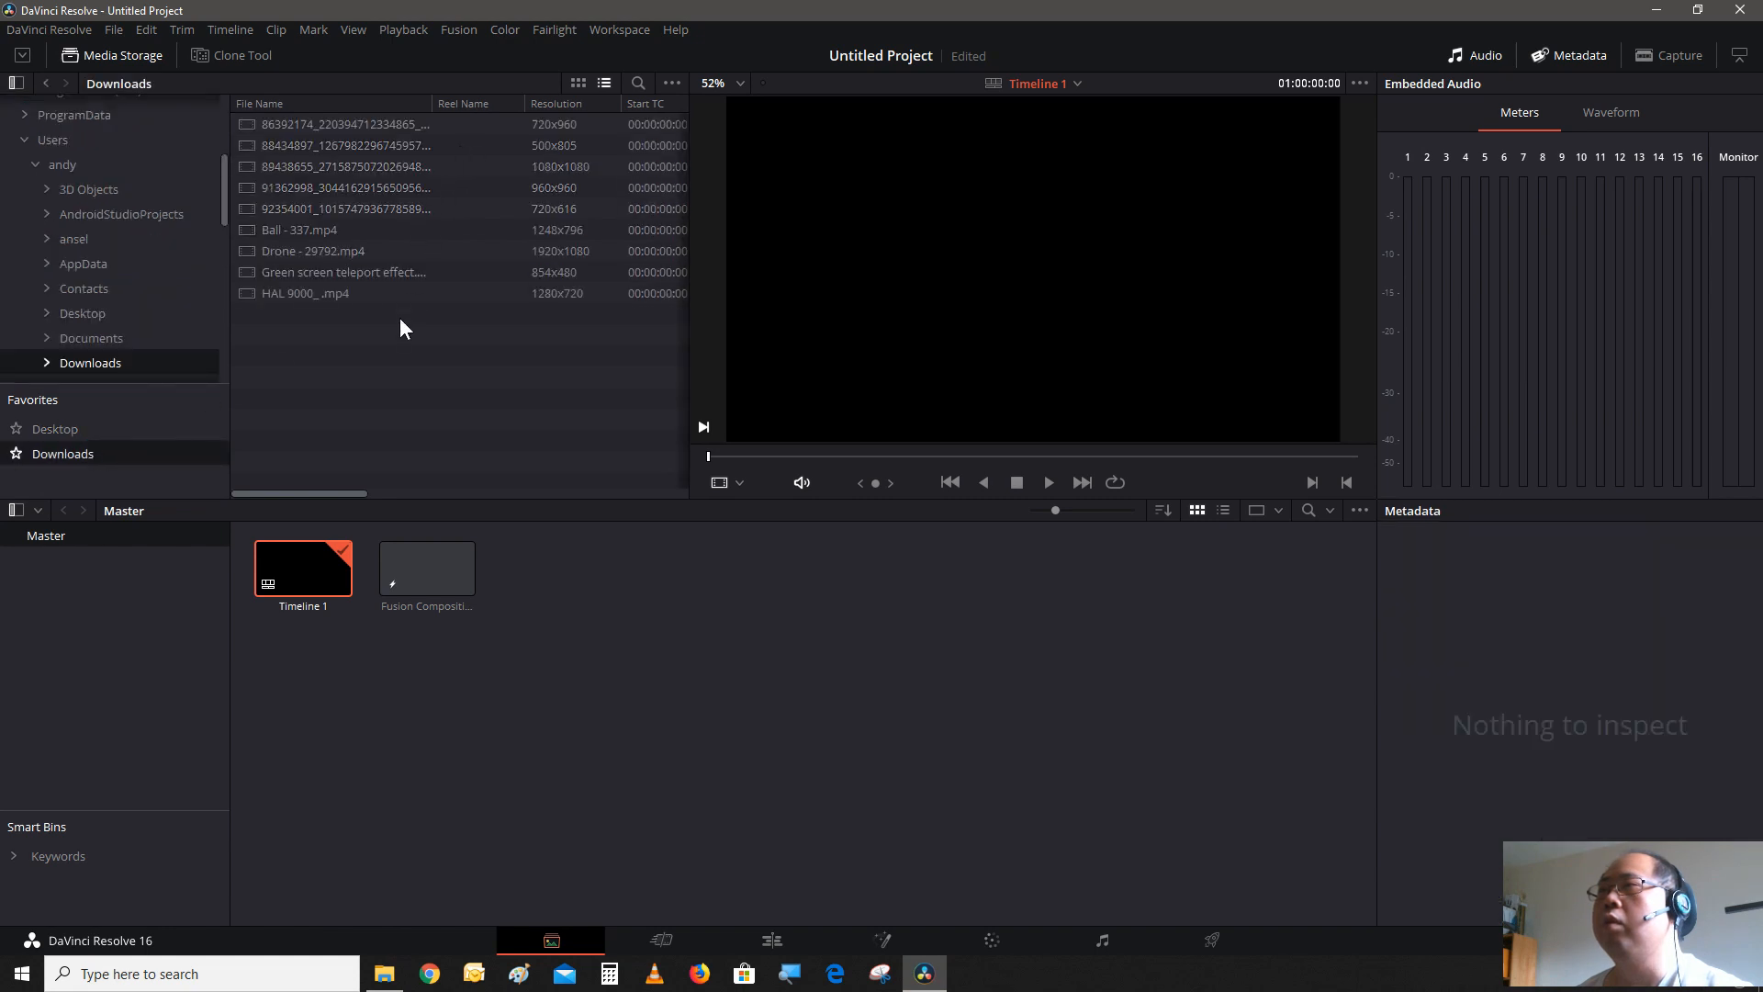
click(435, 246)
drag(434, 256, 528, 648)
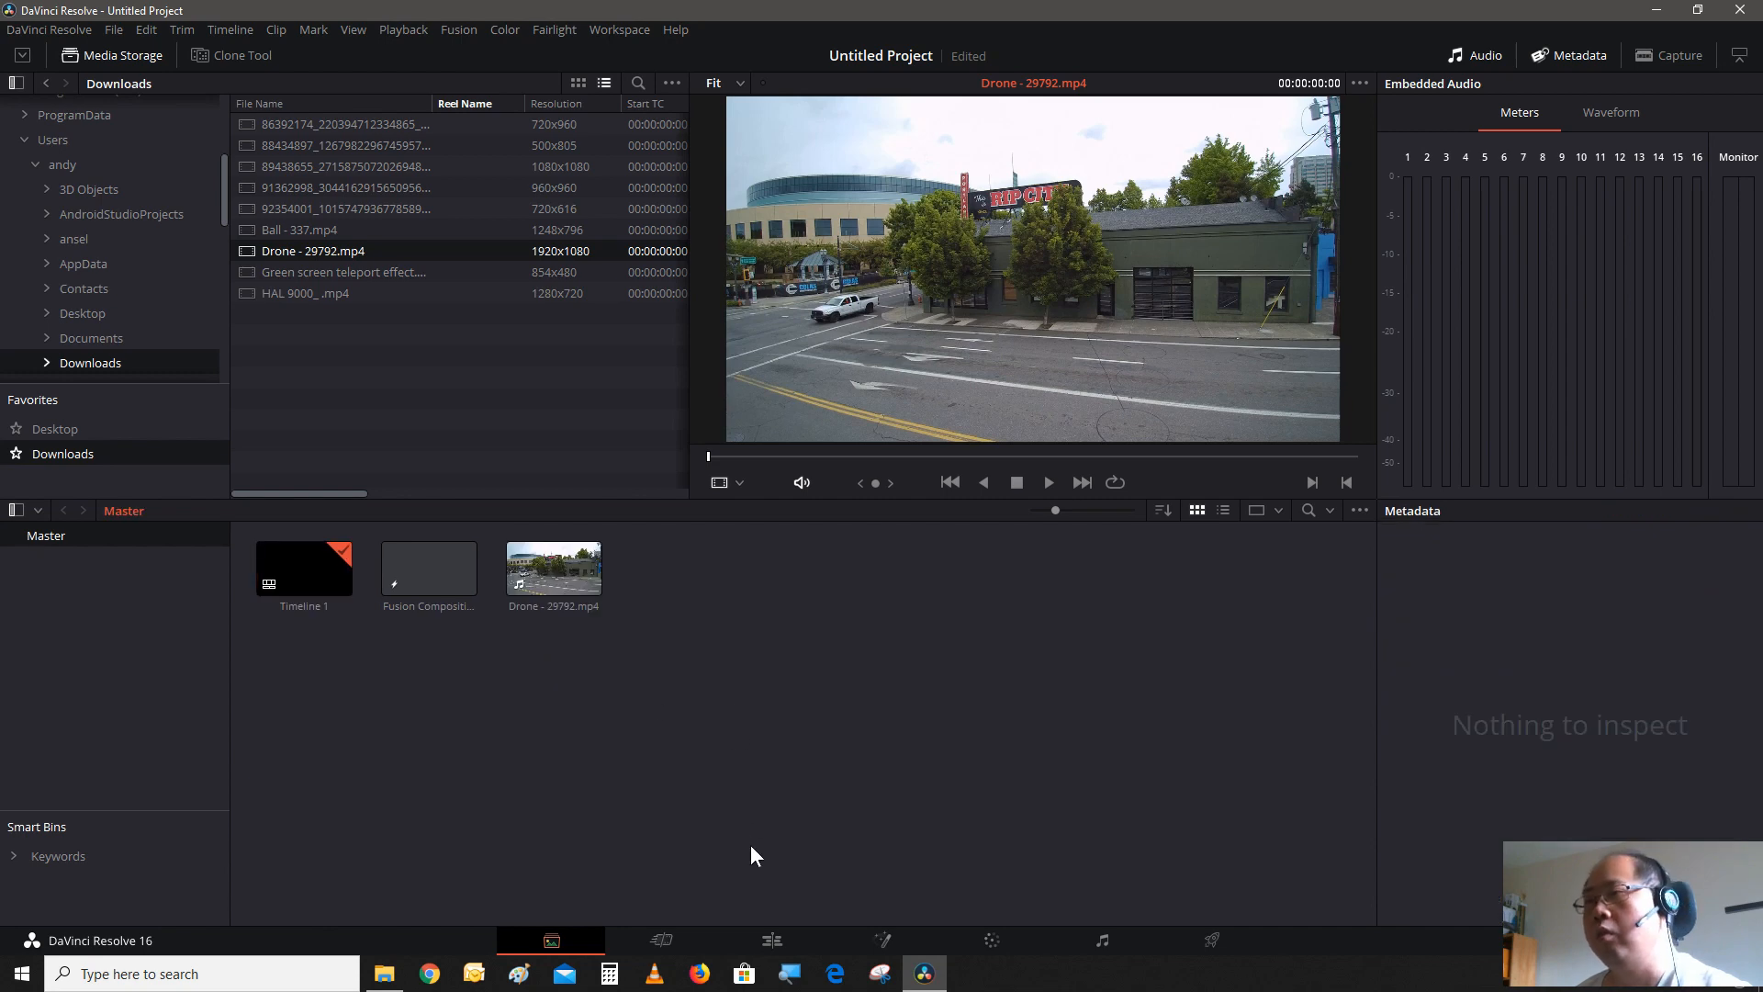
click(795, 943)
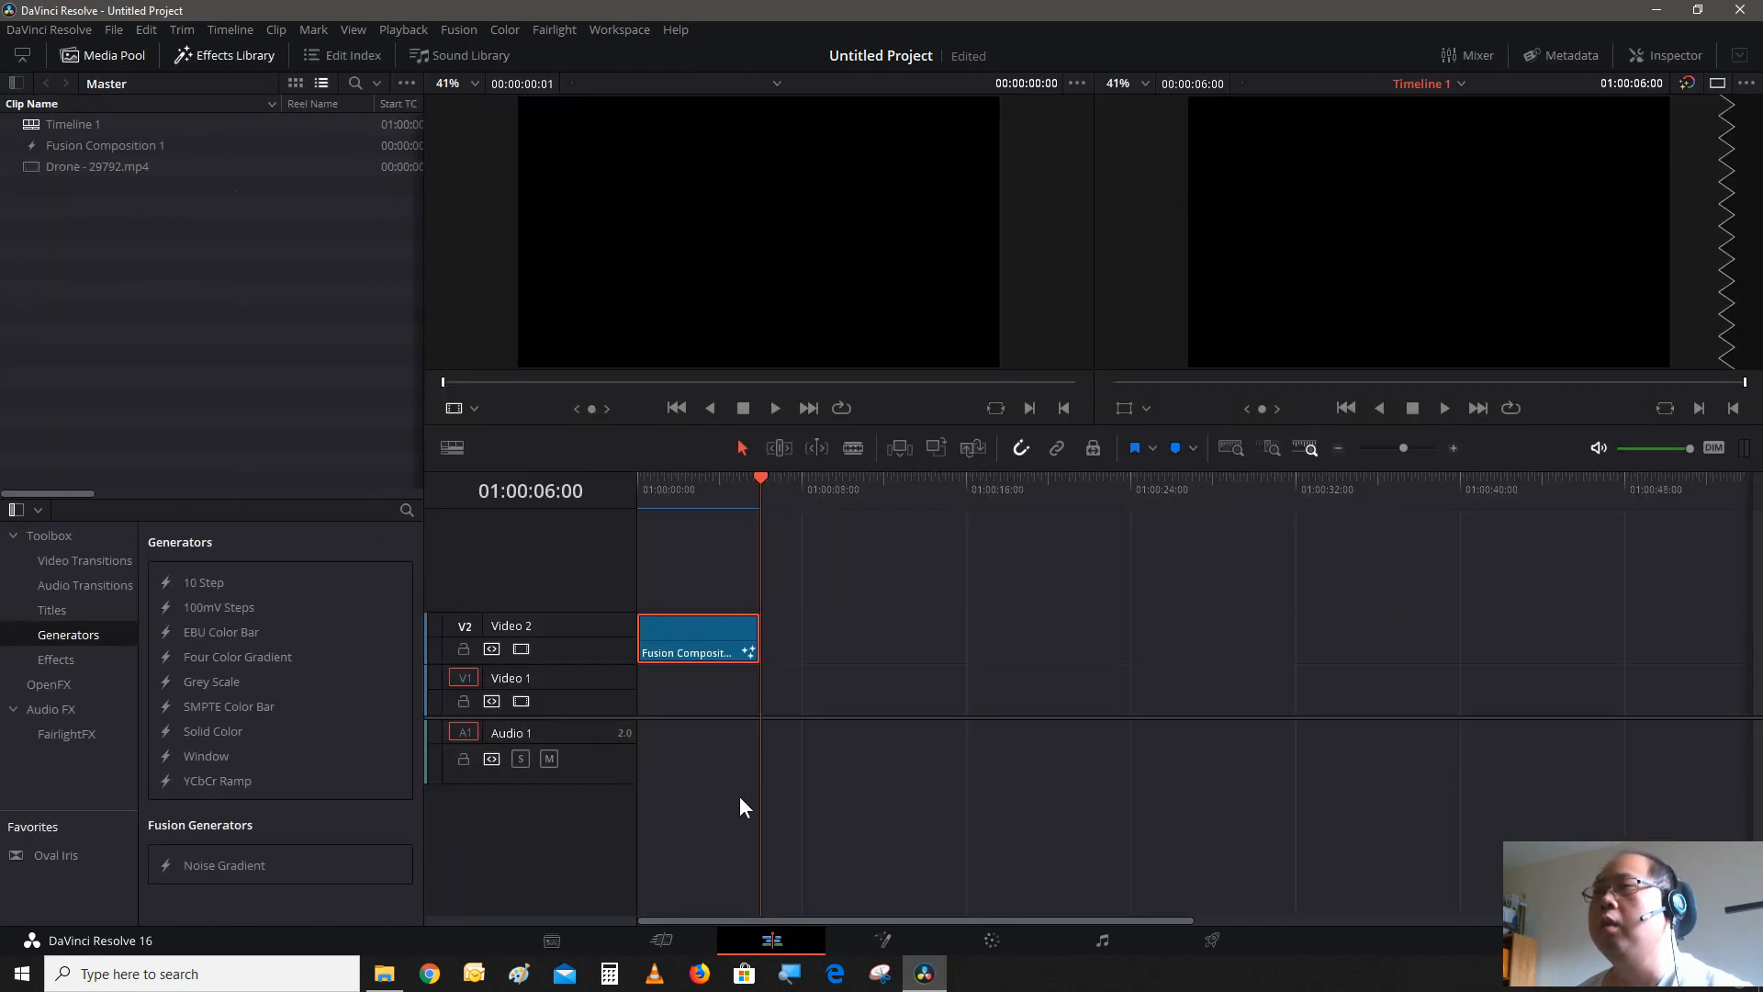
- Put the drone footage on Video 1 beneath the title, preview the result, and reopen Fusion
drag(120, 168, 629, 731)
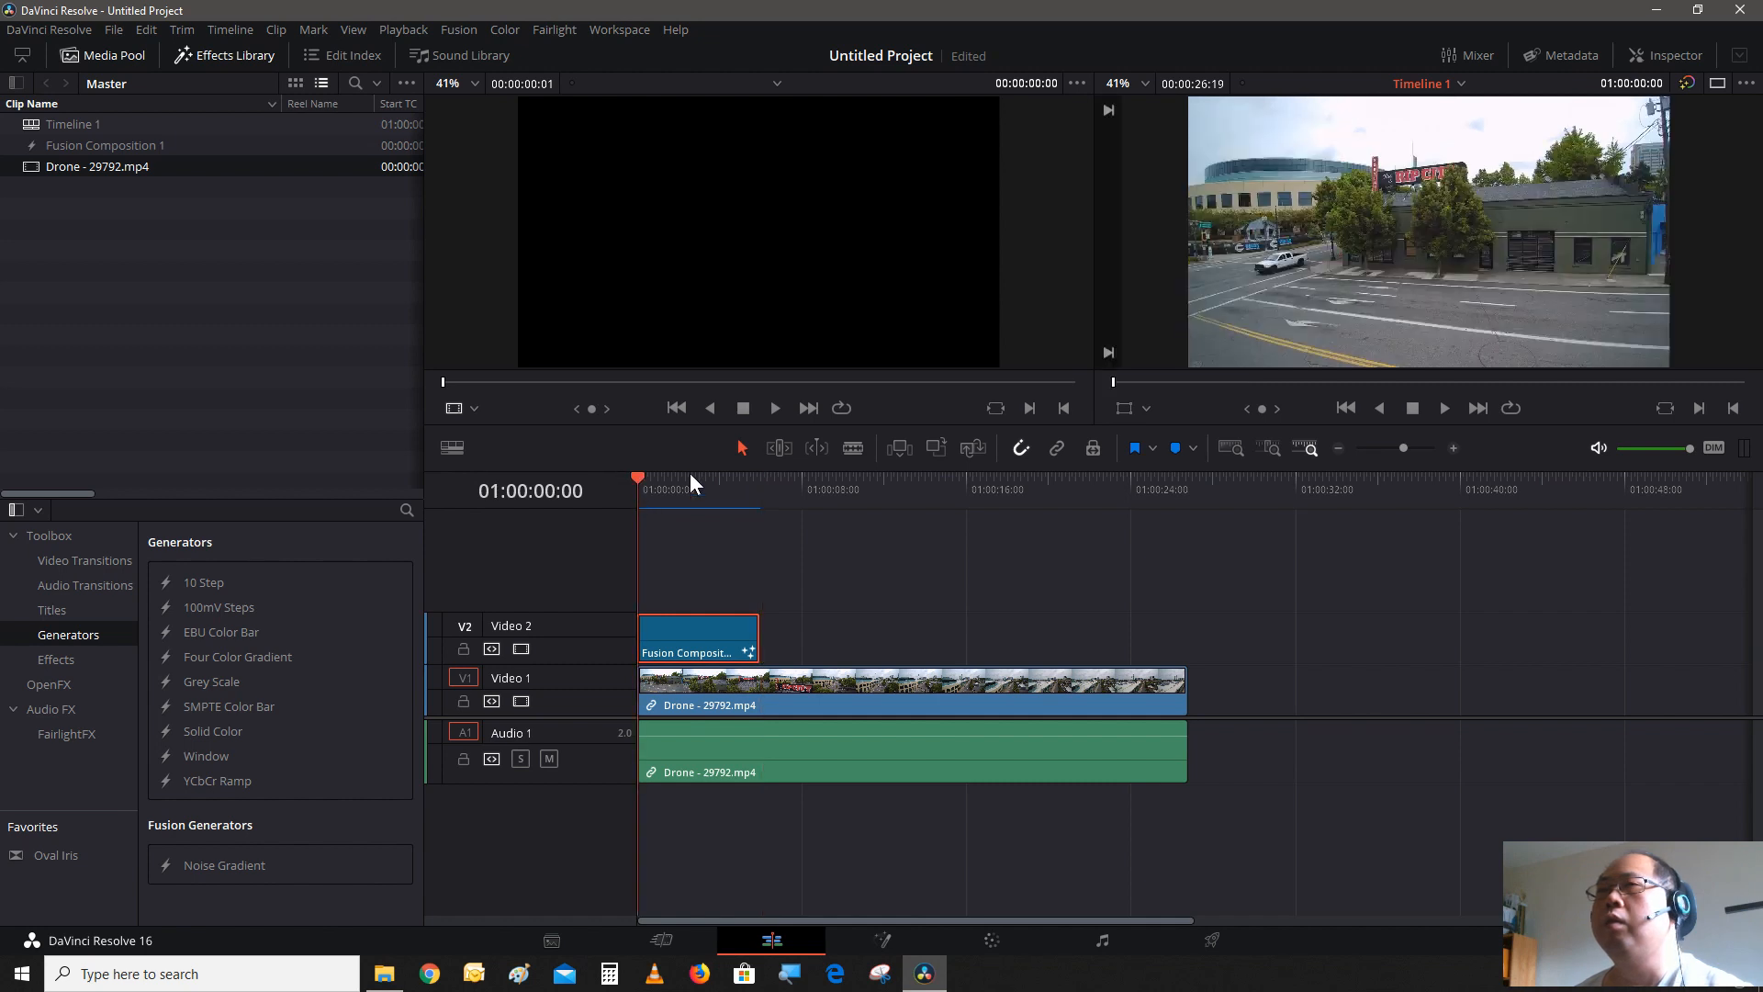
click(1445, 408)
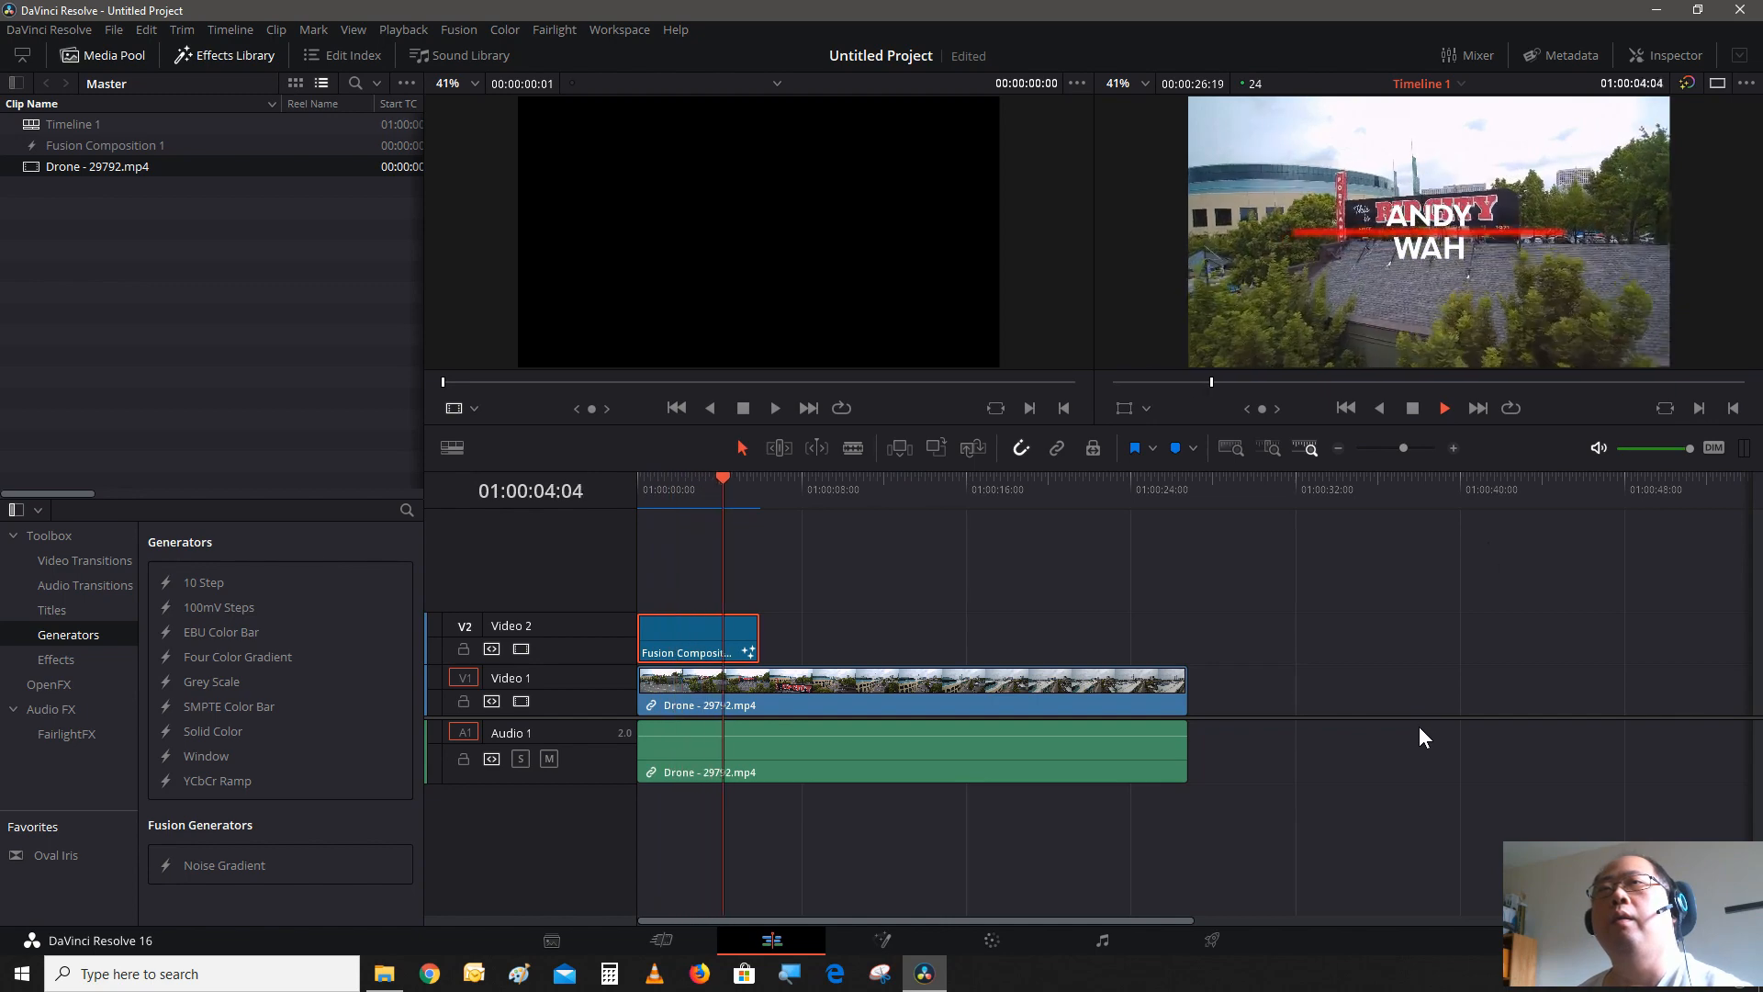
click(1407, 407)
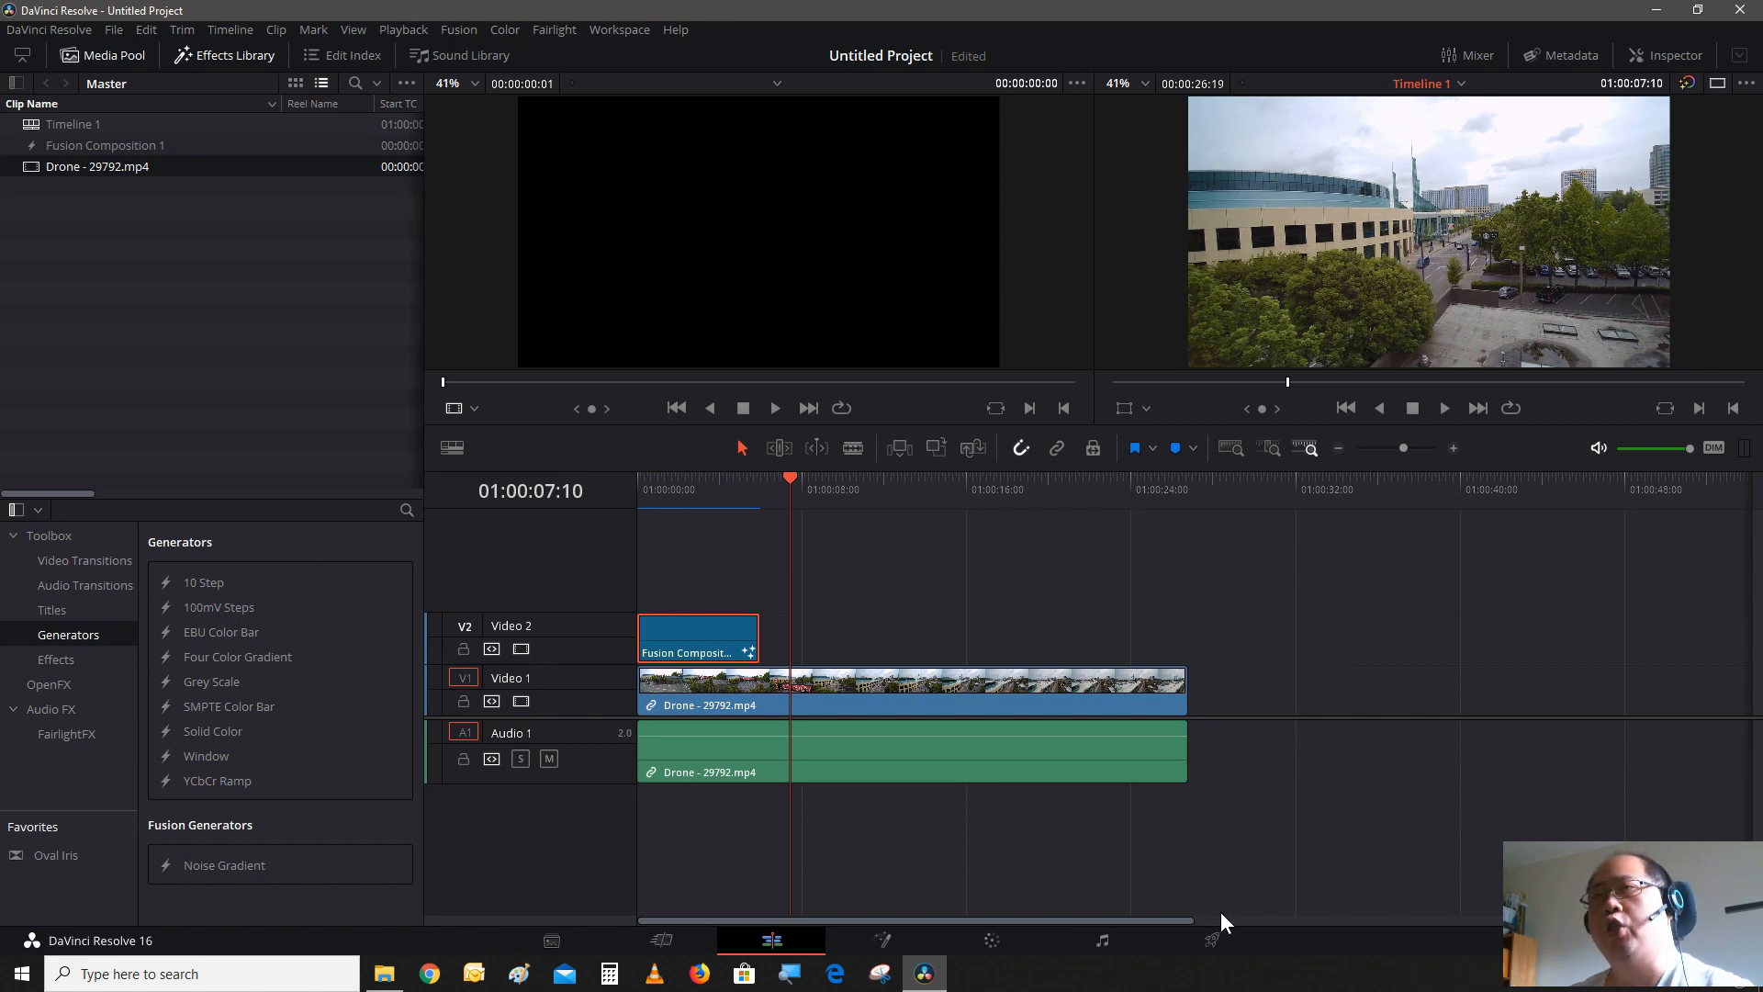
click(695, 494)
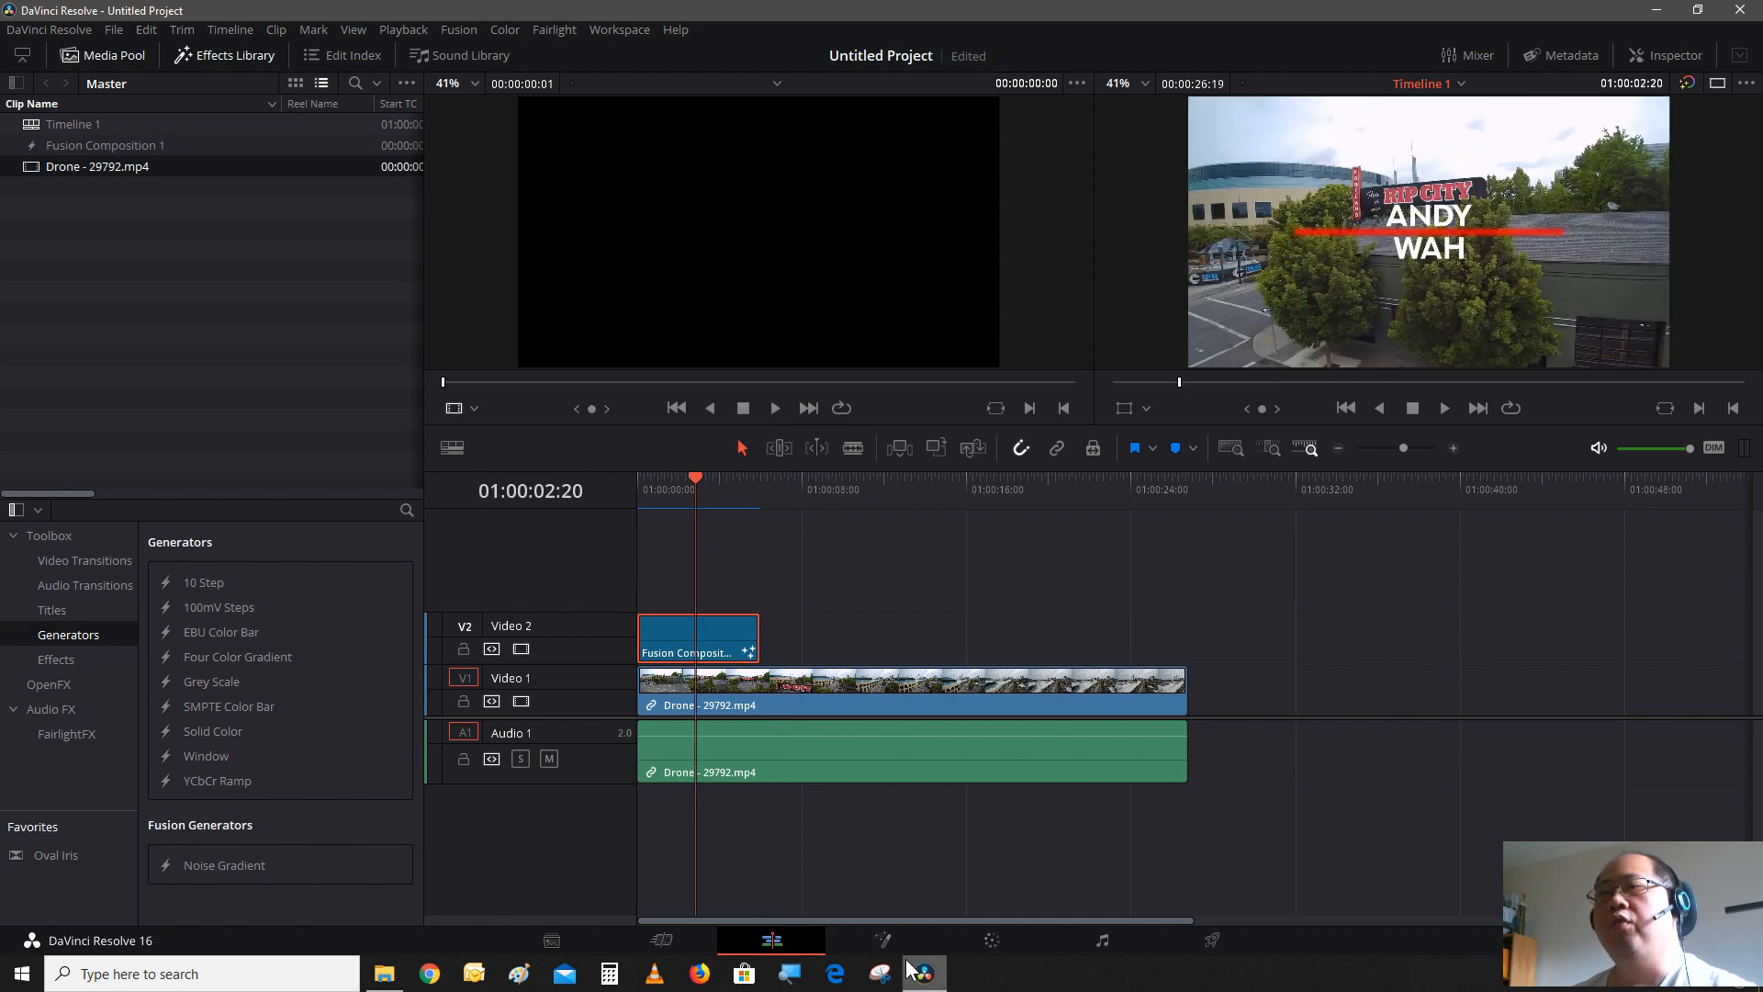
click(882, 939)
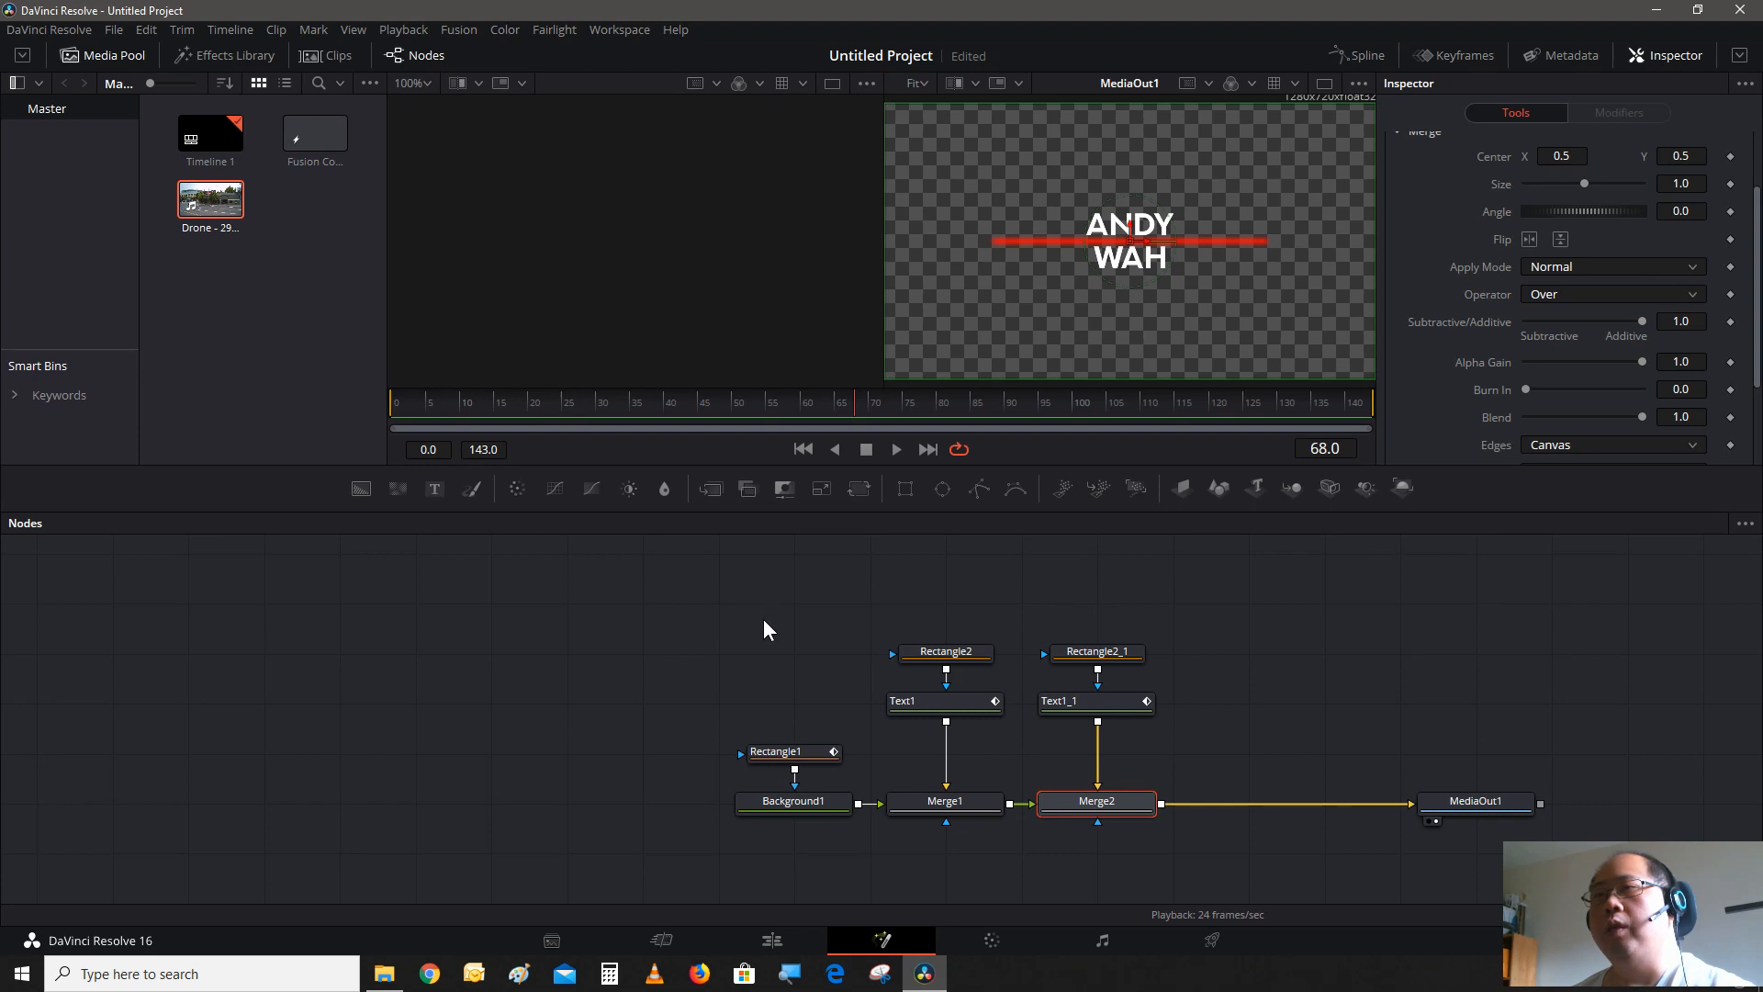
- Select all the title nodes with Merge2 active and show the Macro submenu
drag(764, 617, 1139, 819)
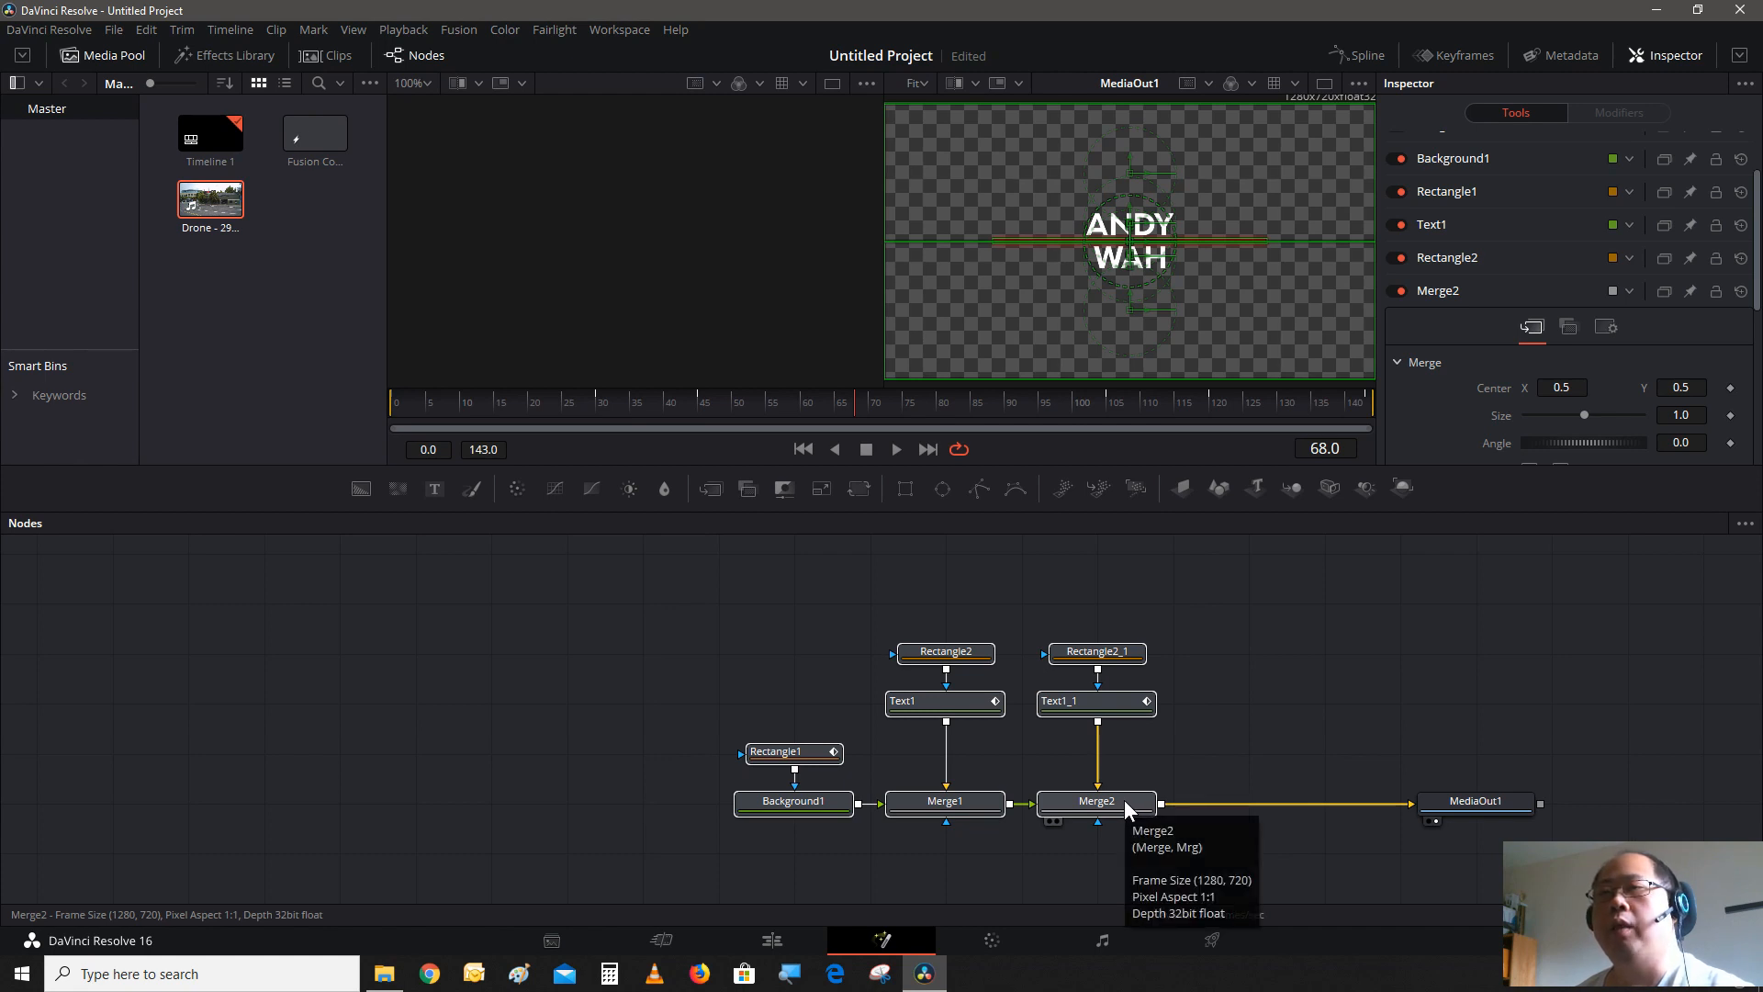
click(1124, 799)
right_click(1124, 797)
mouse_move(1288, 503)
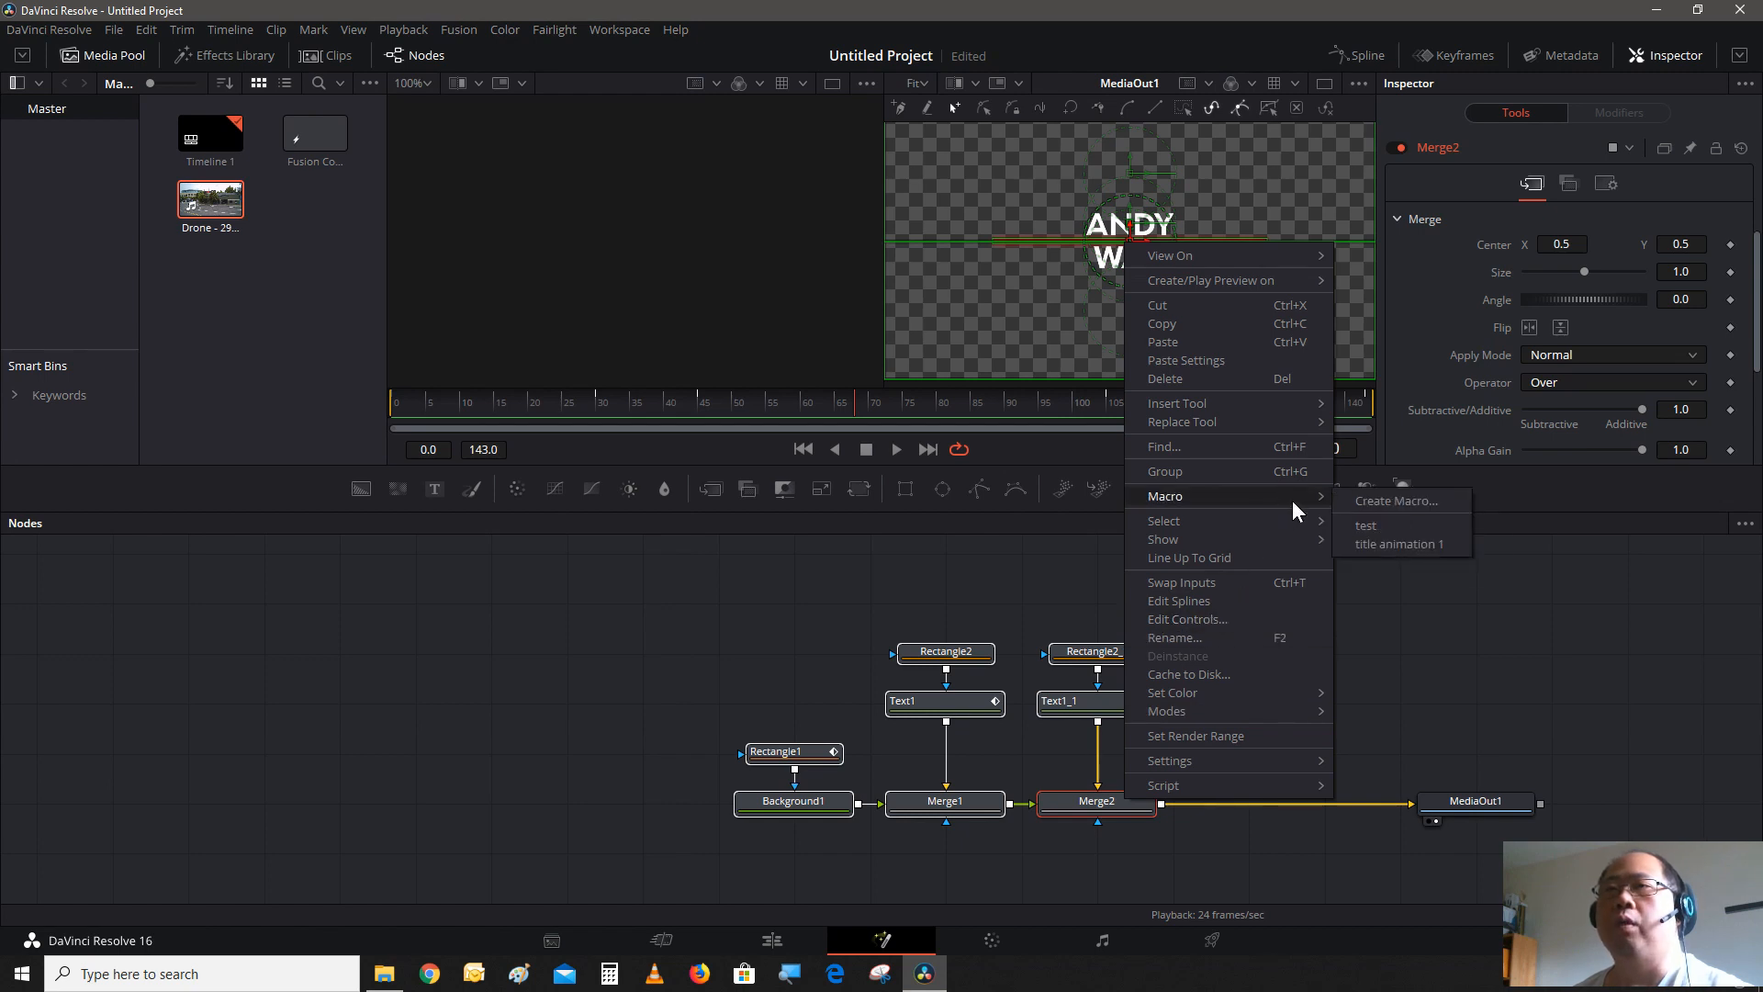
- Create a macro from the nodes and expand Background1's inputs in the Macro Editor
click(1387, 499)
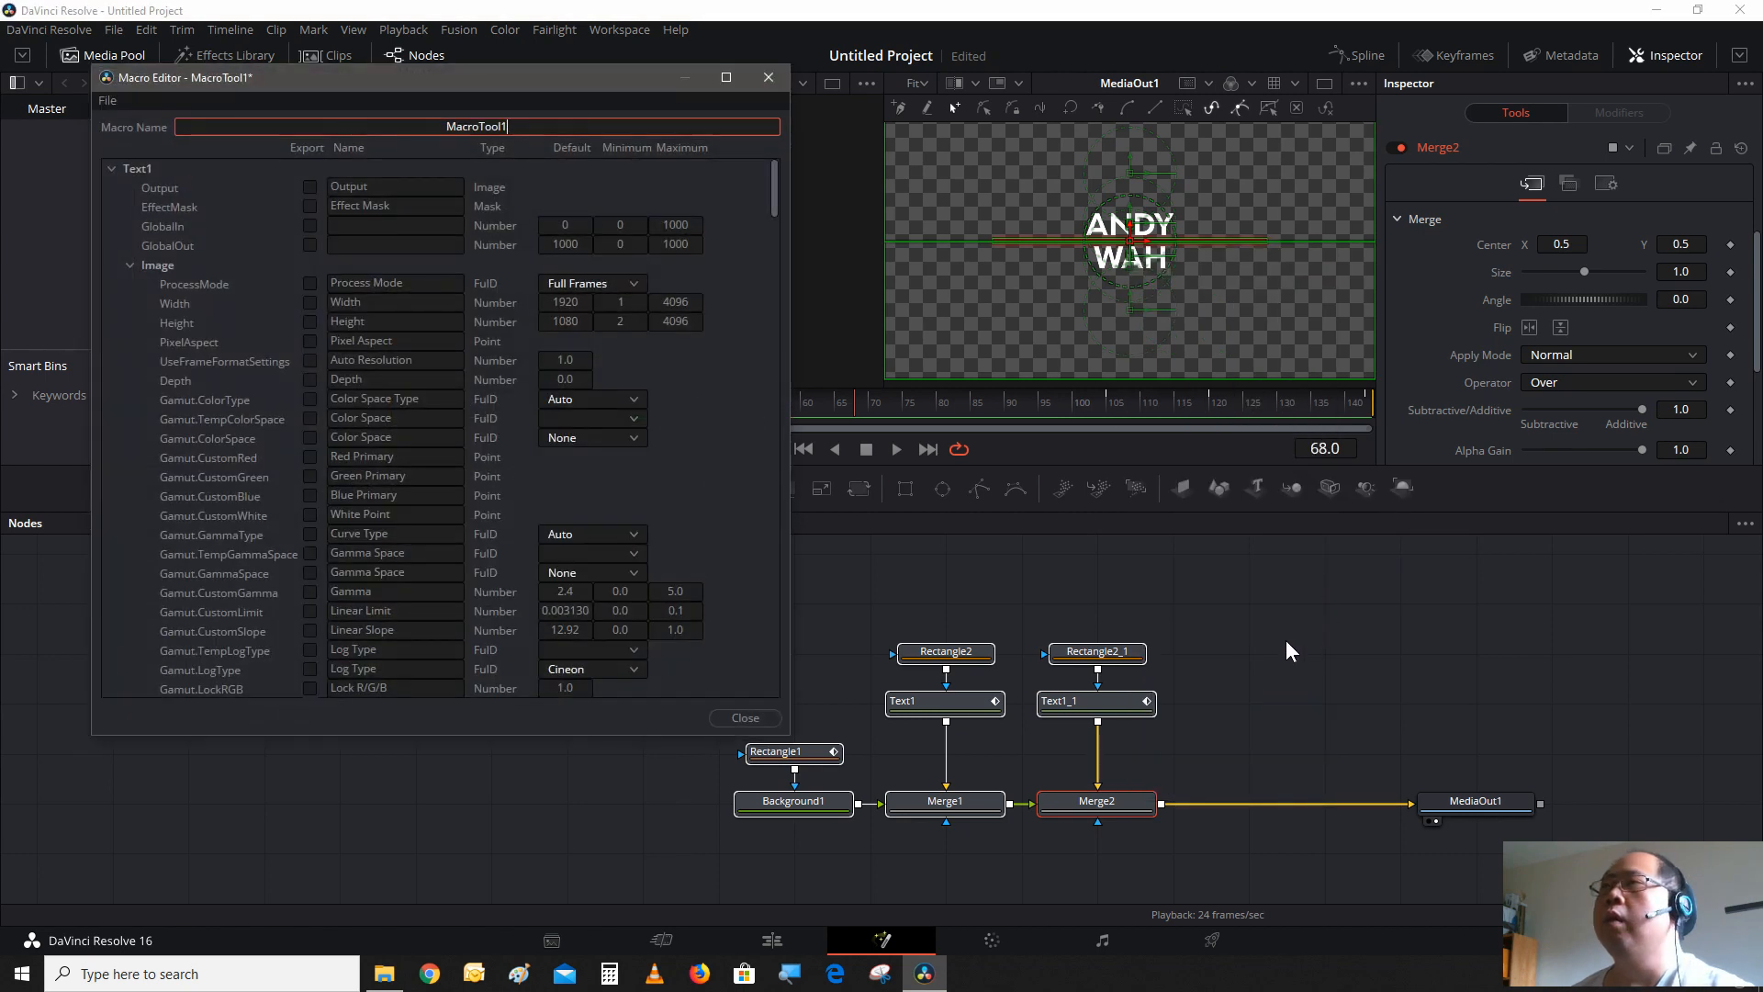
click(109, 167)
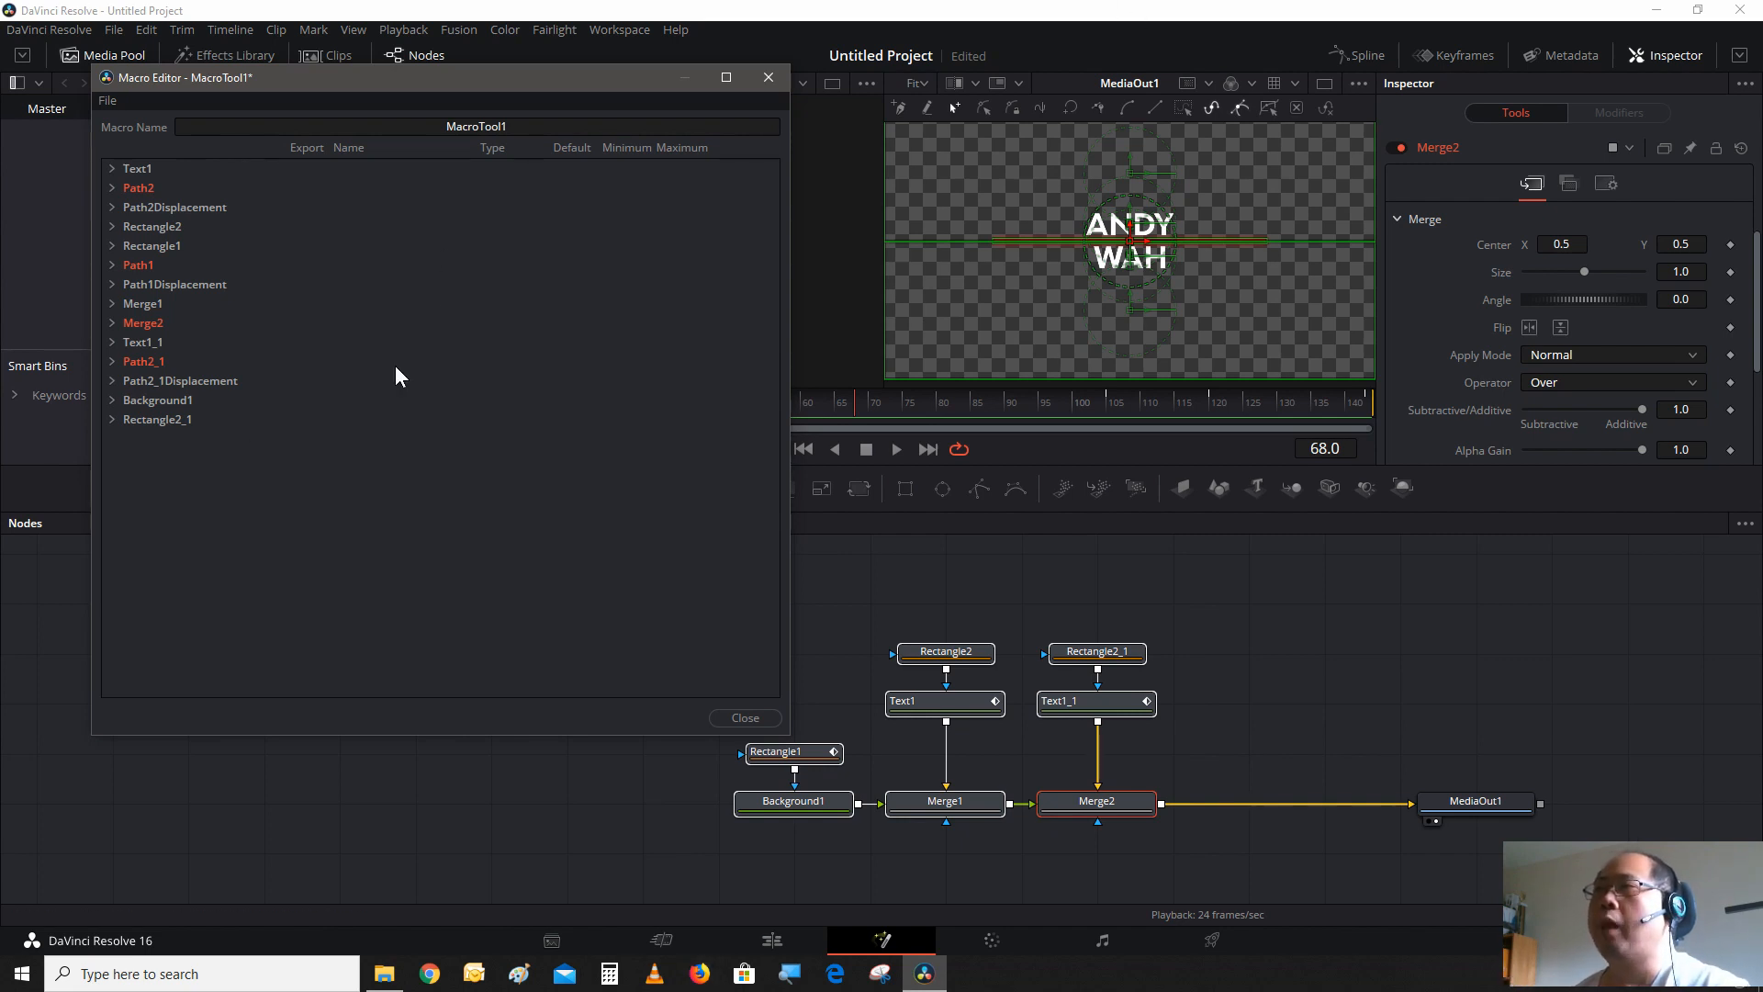
click(113, 400)
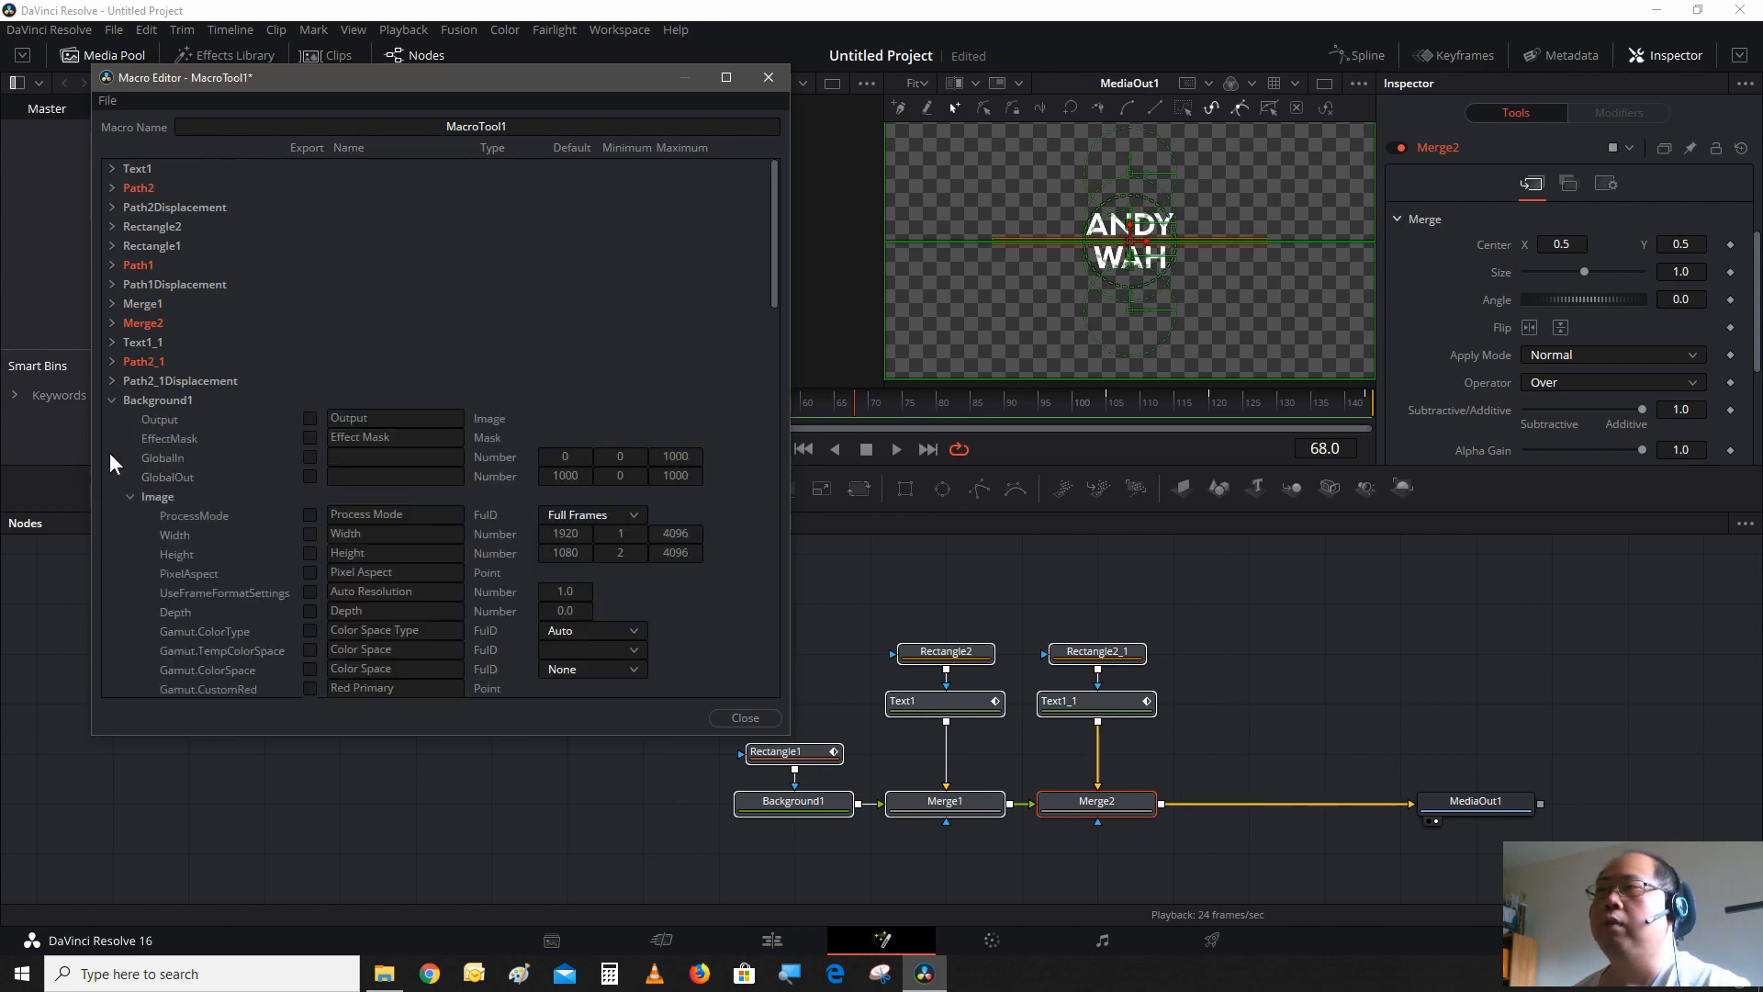
scroll(316, 496, down, 3)
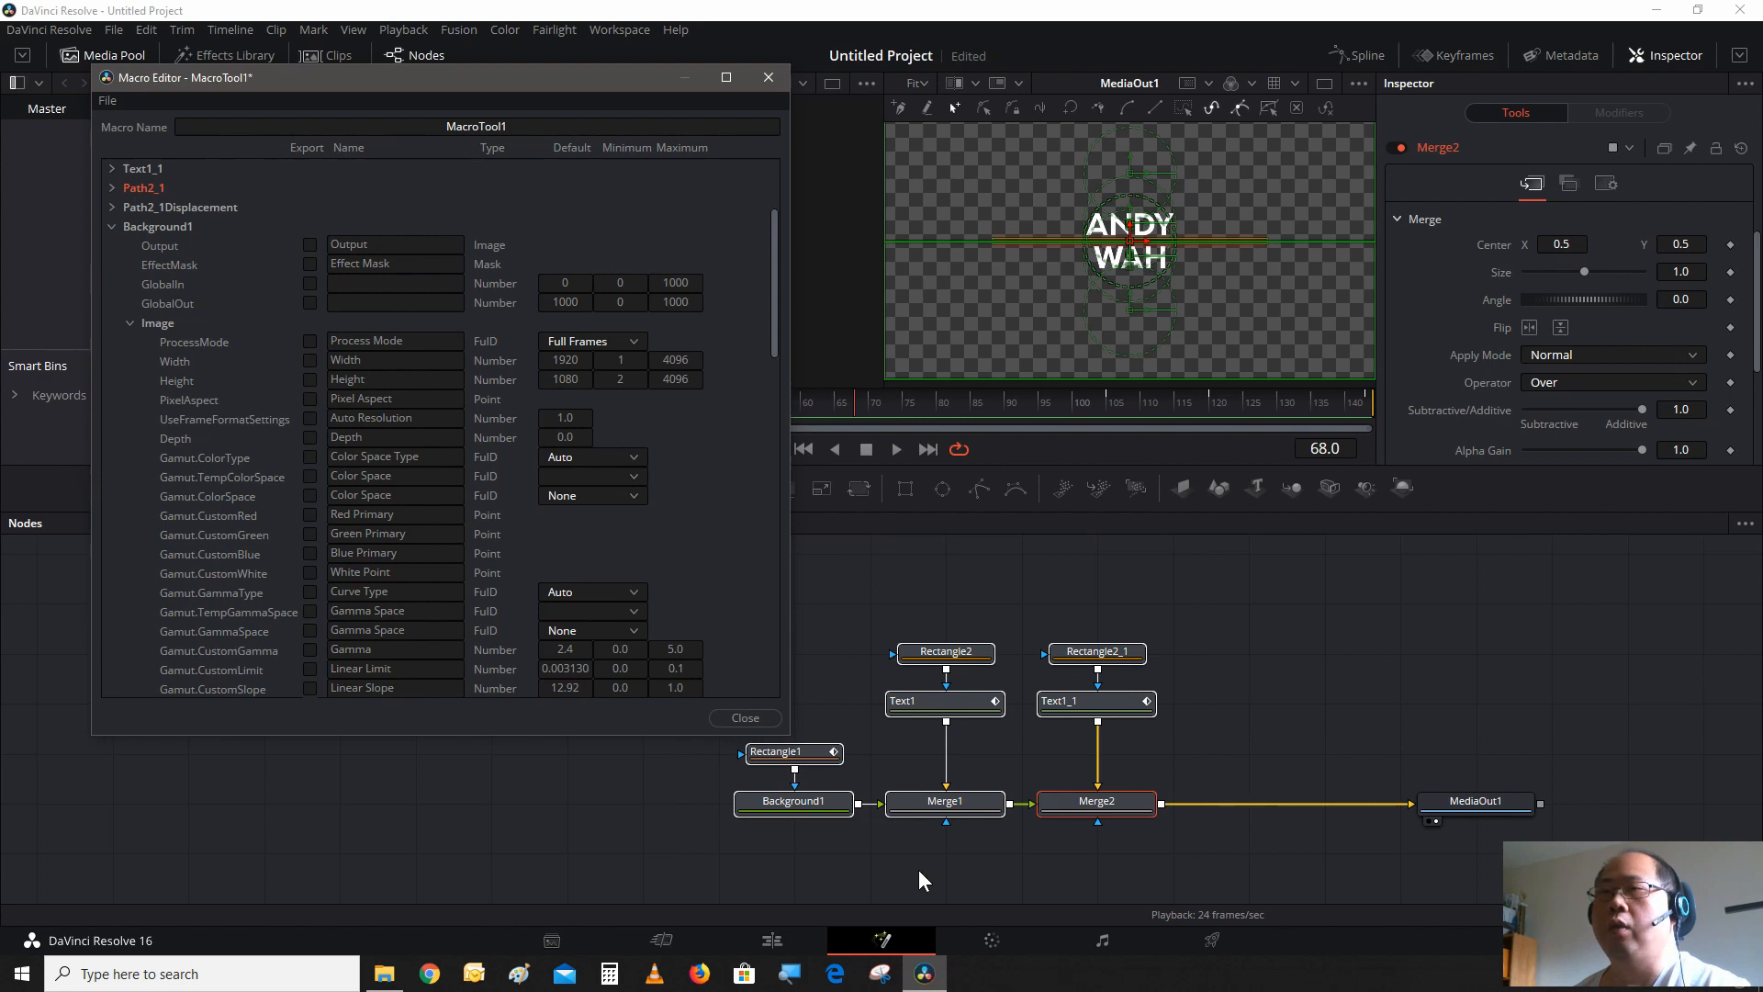
click(832, 808)
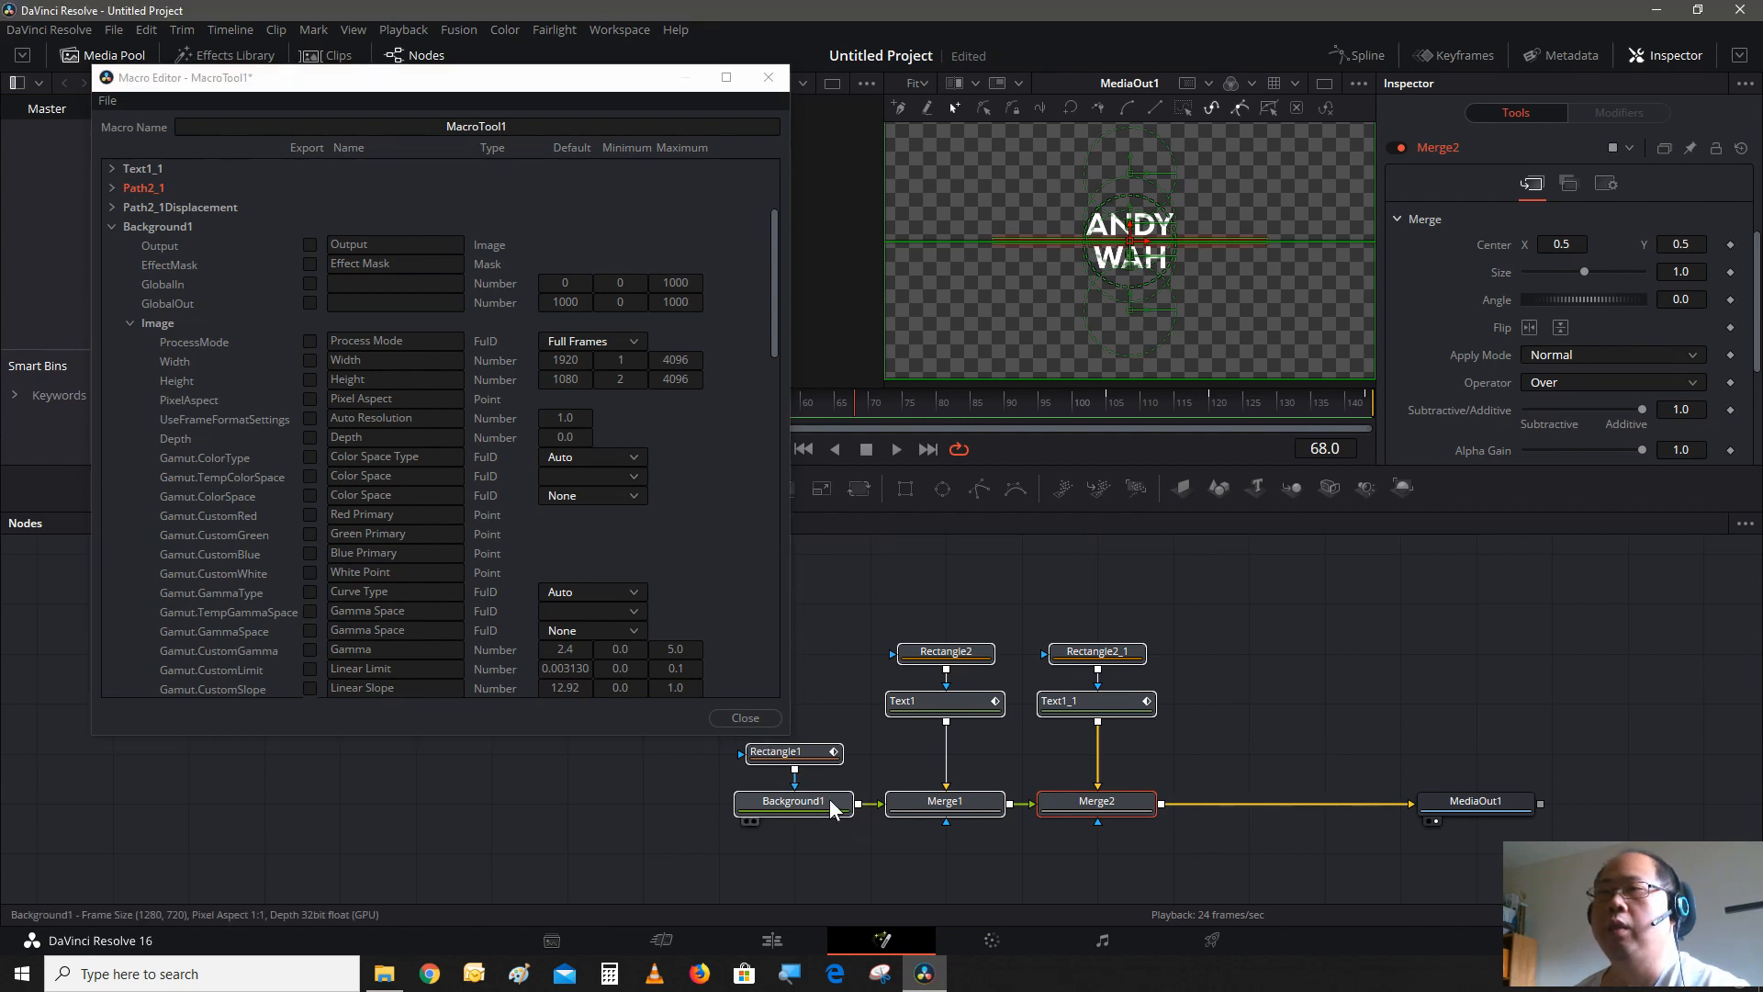
click(232, 318)
scroll(358, 309, down, 3)
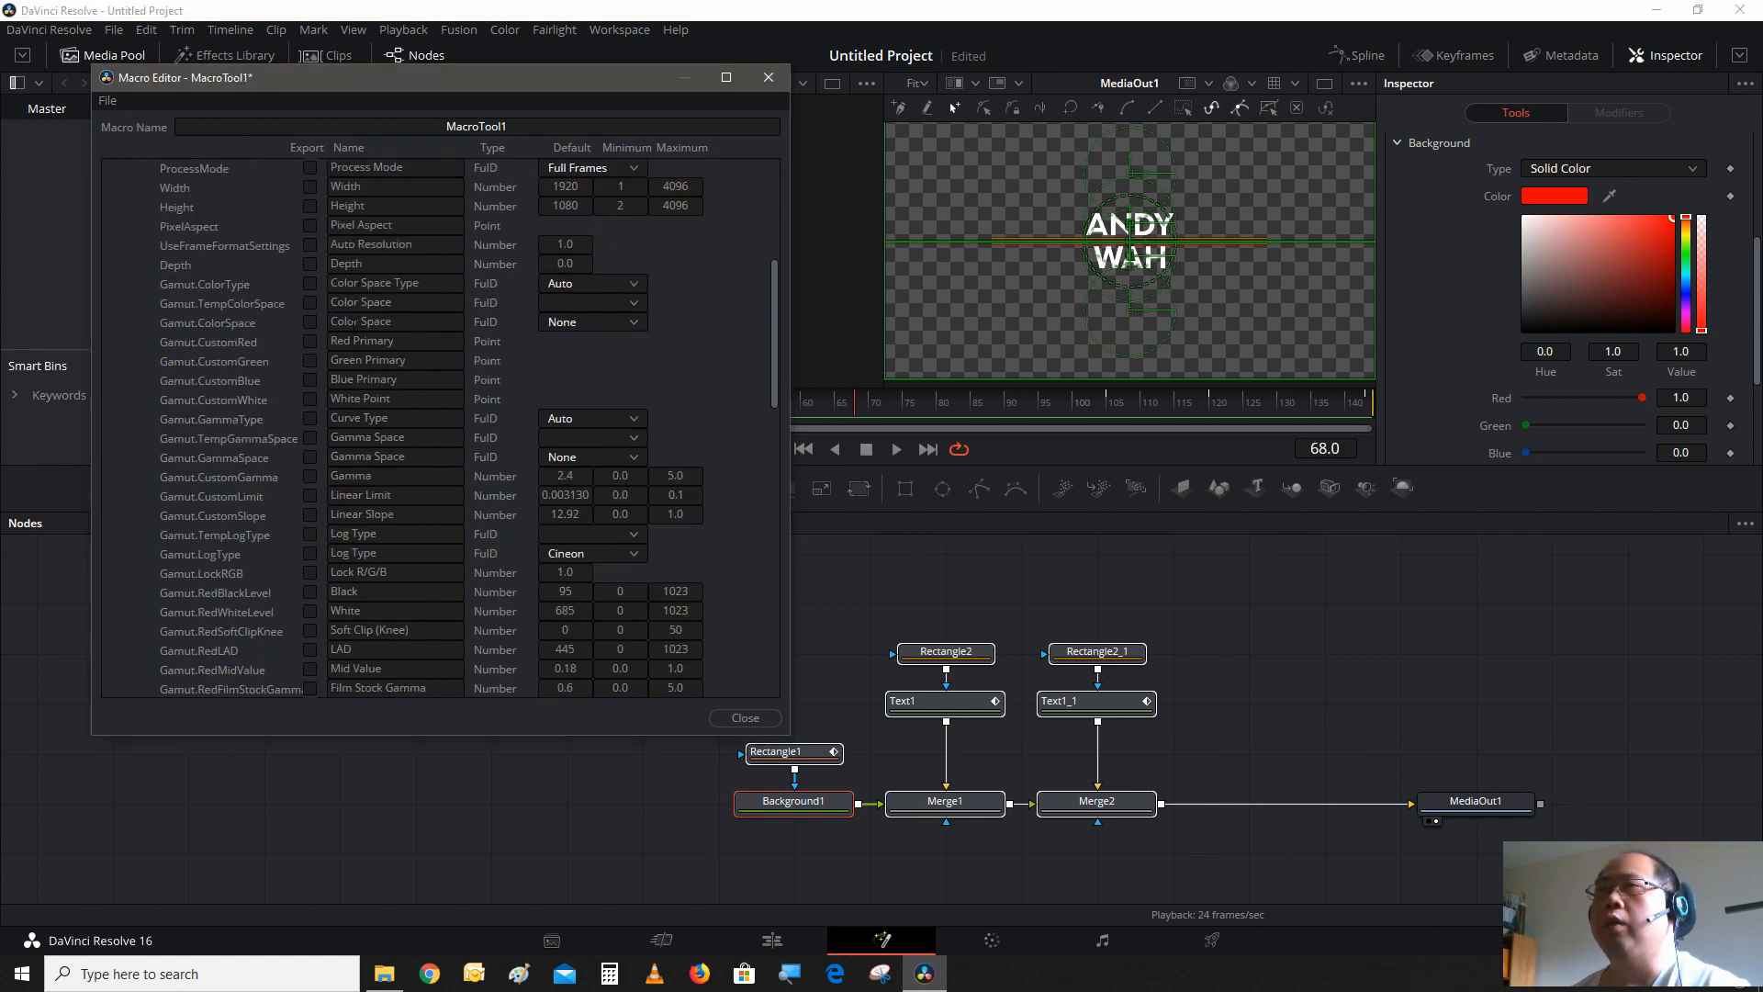
- Export Background1's BottomLeft Green, Alpha and Blue, BottomRightRed and GradientType colour parameters in the macro
scroll(441, 427, down, 5)
scroll(358, 321, down, 10)
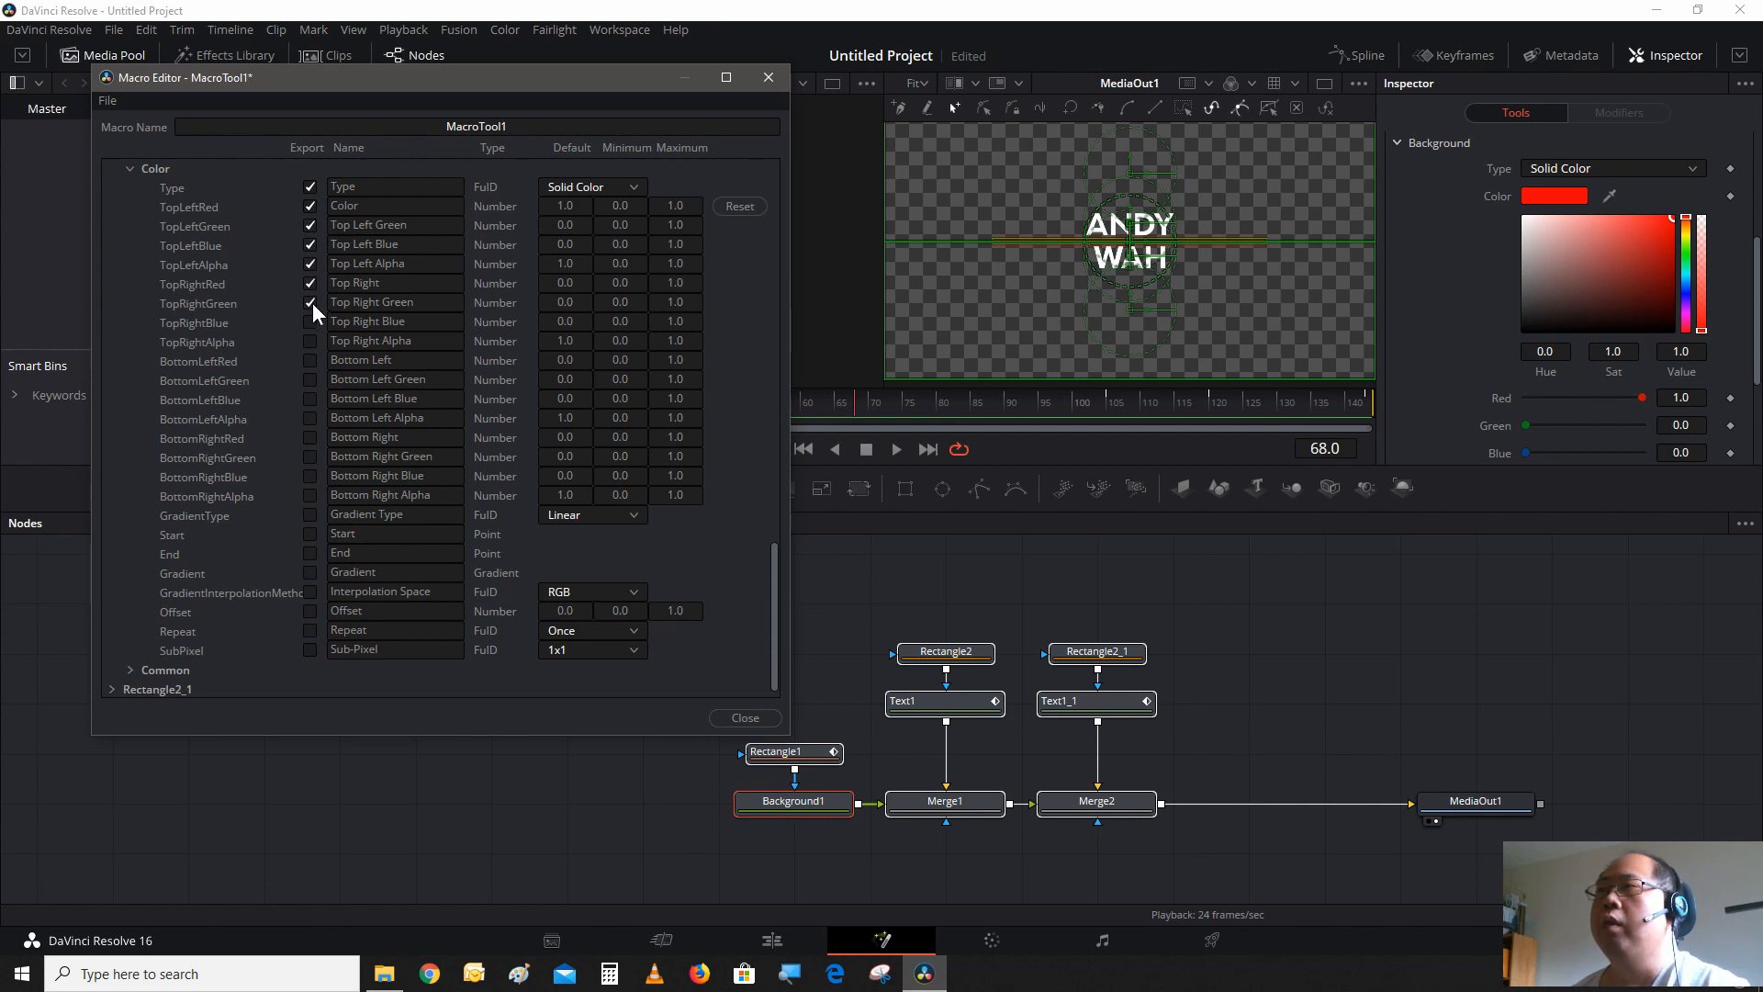
click(309, 381)
click(311, 418)
click(310, 402)
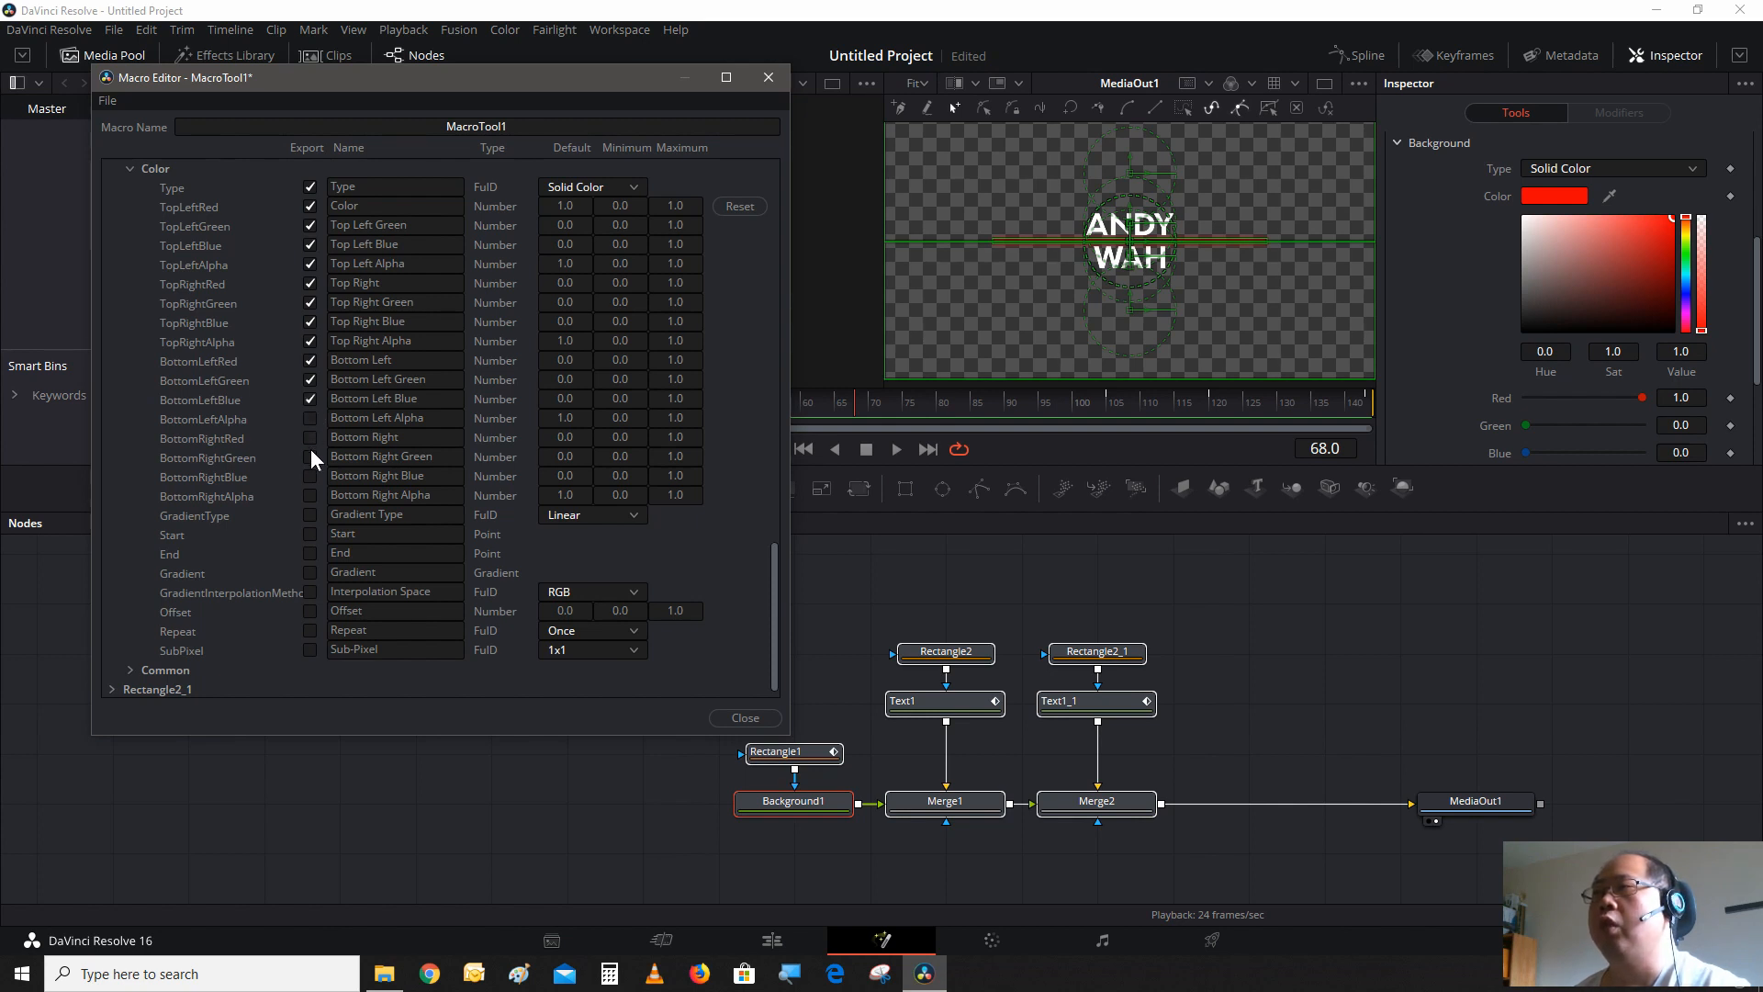
click(309, 438)
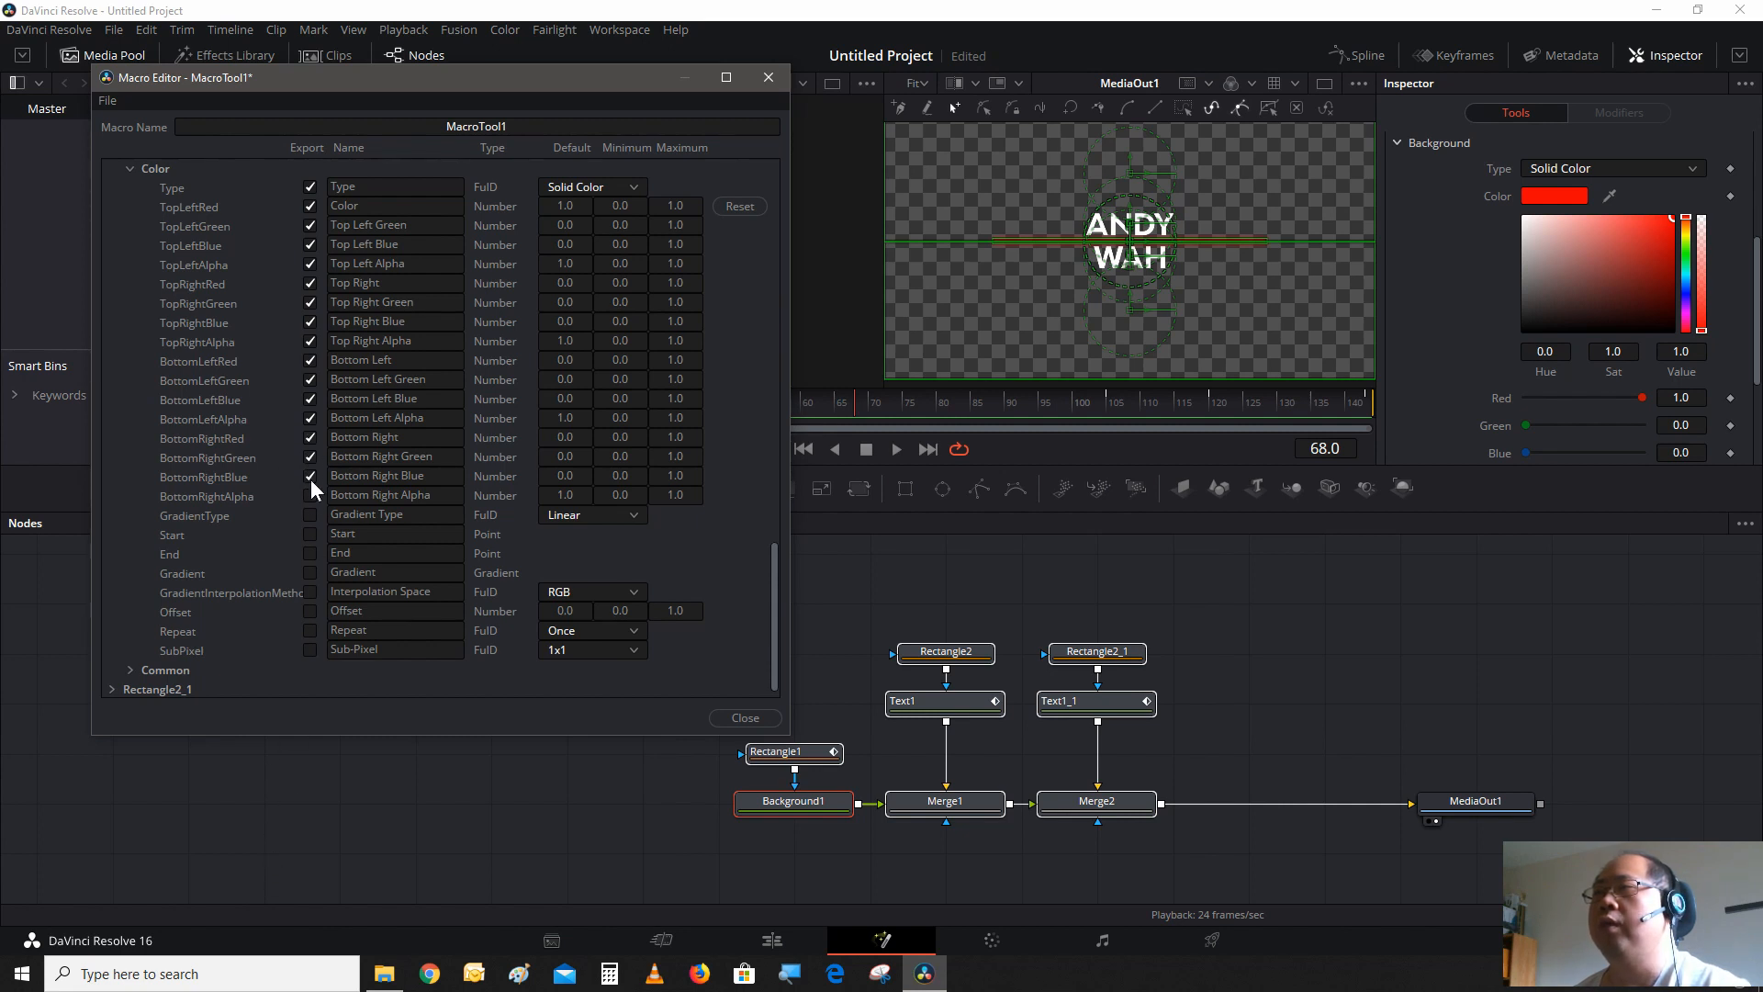
click(309, 515)
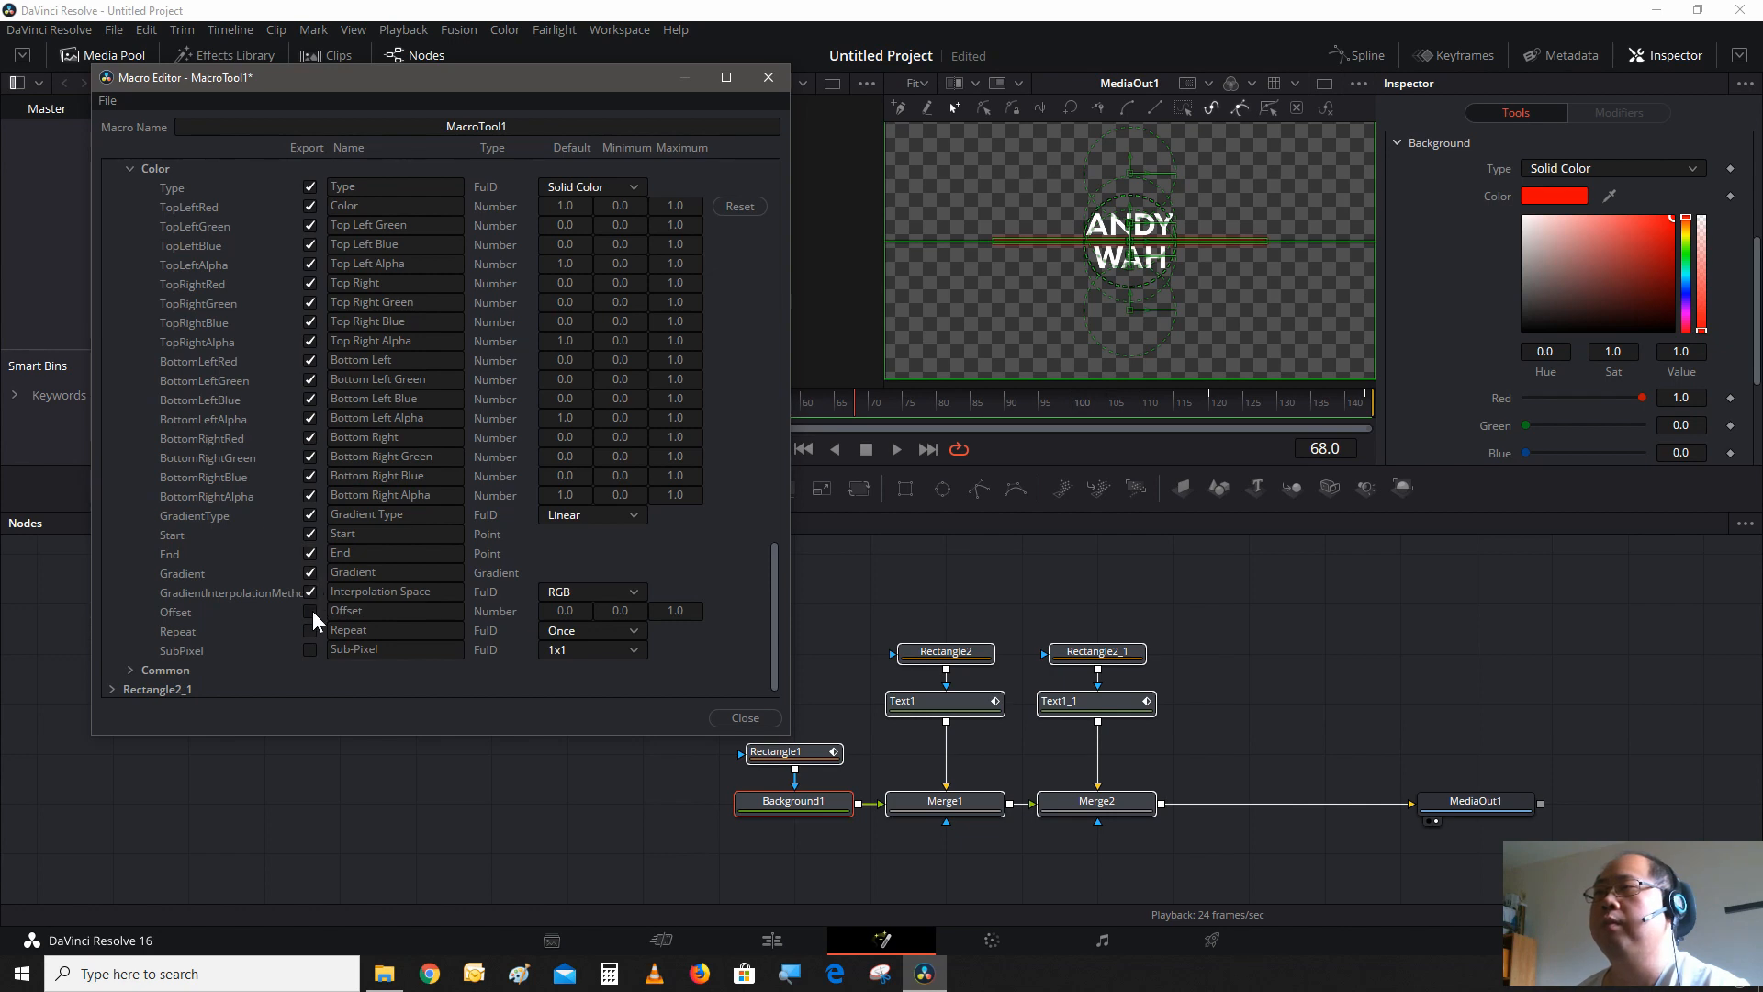
scroll(288, 488, up, 15)
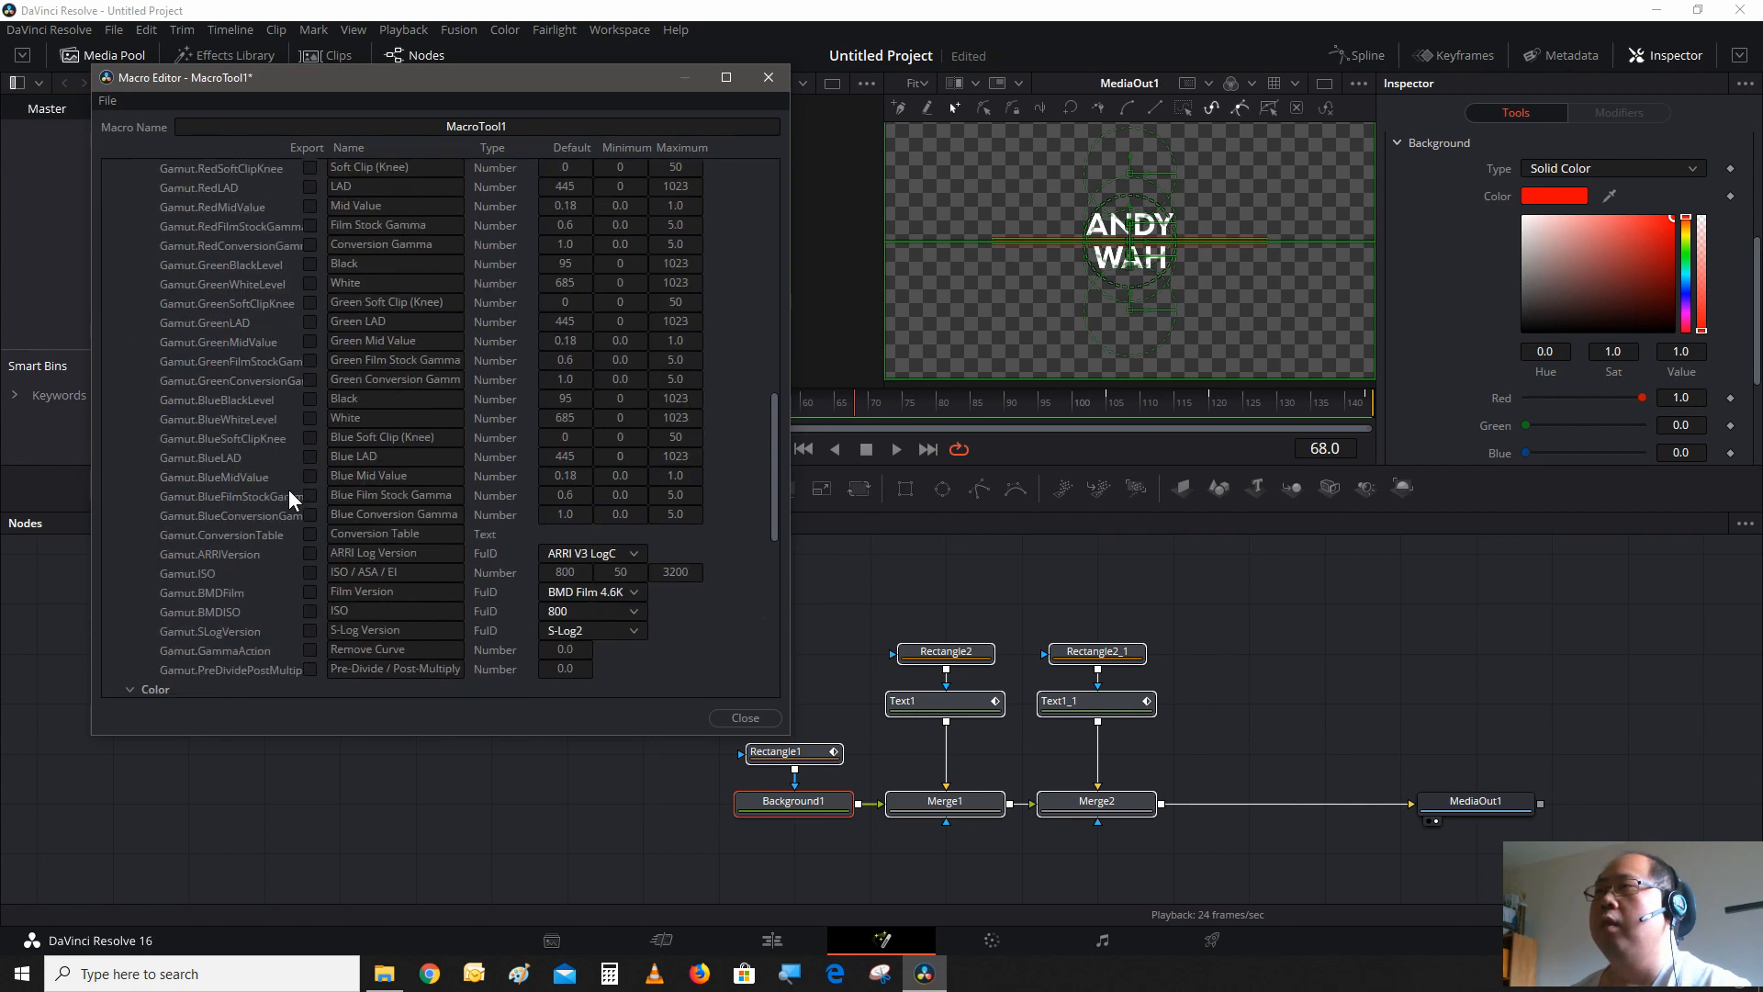
- Collapse Background1's parameter list and select the Rectangle1 node
scroll(284, 501, up, 3)
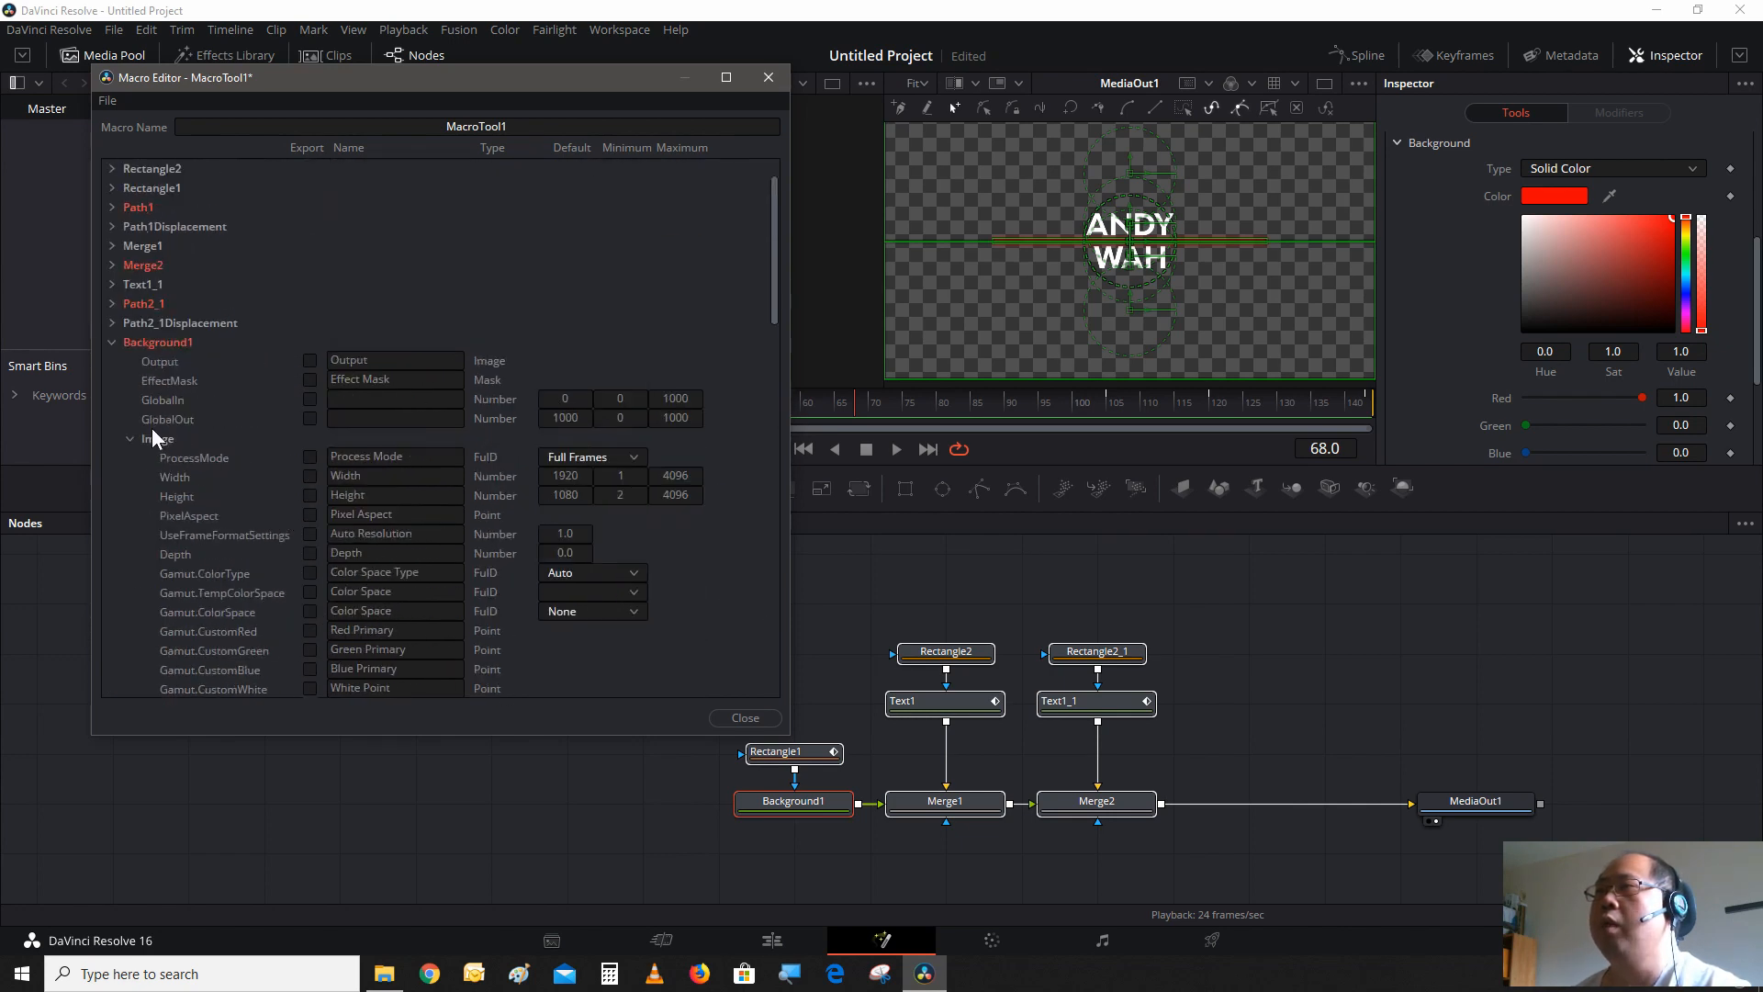
click(115, 340)
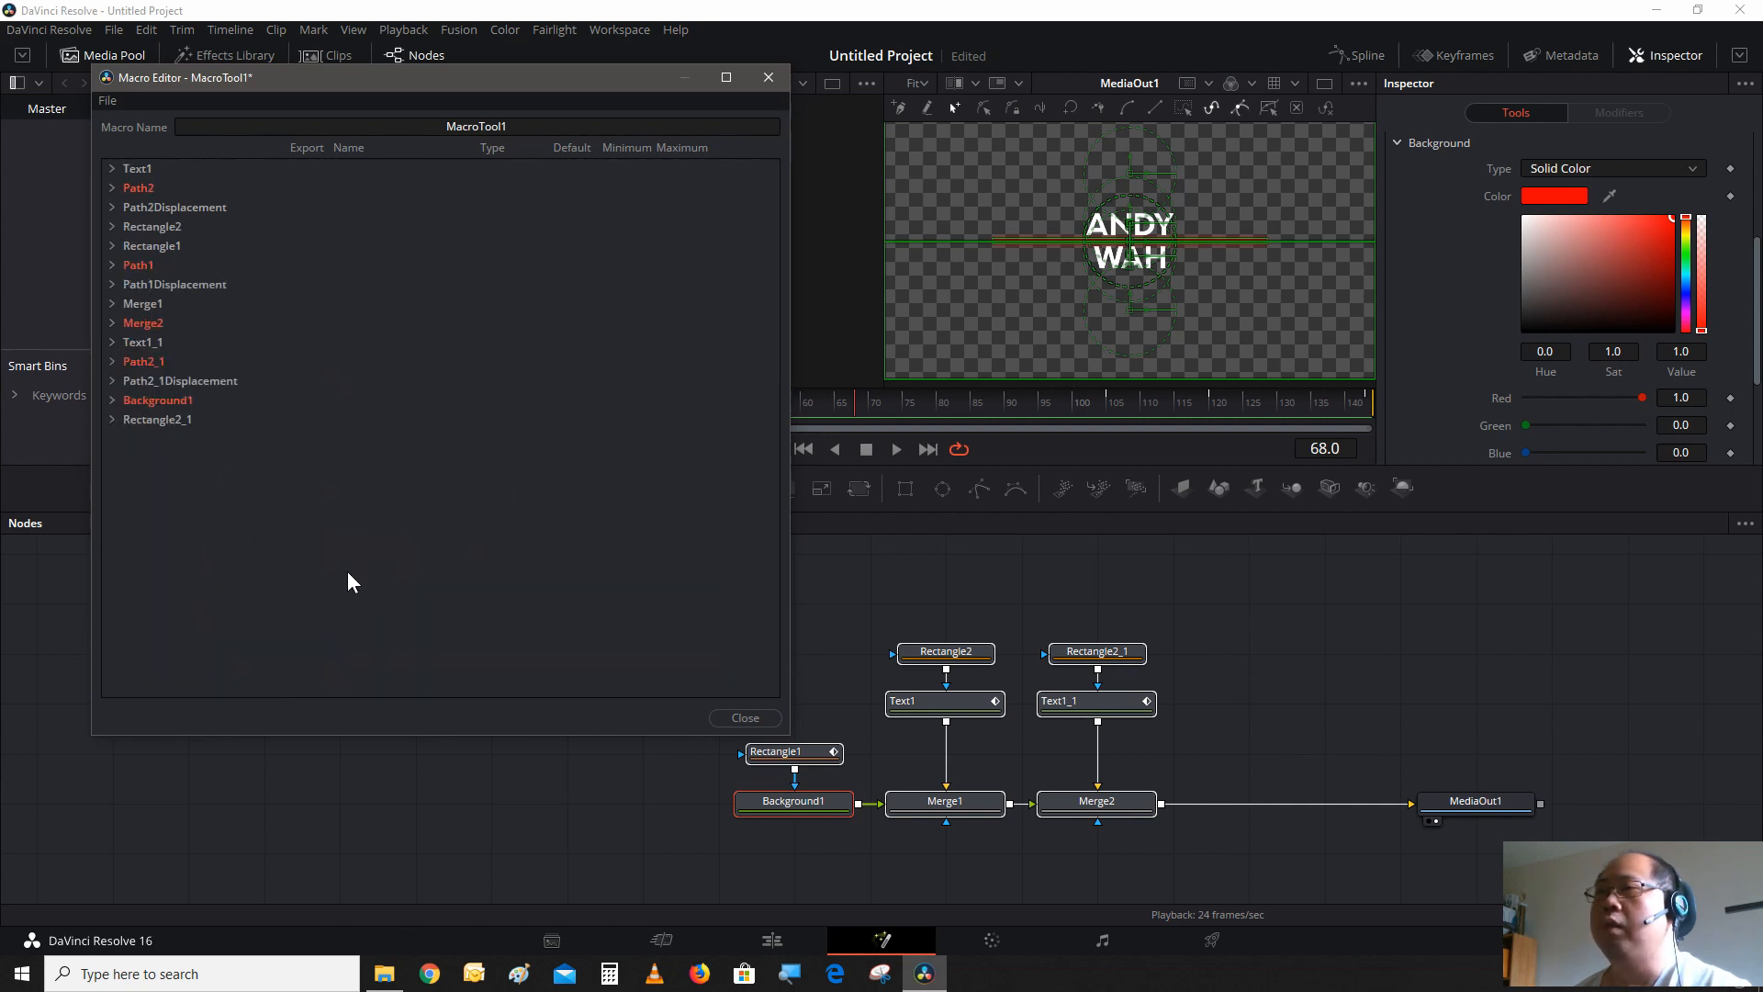
click(823, 752)
click(823, 752)
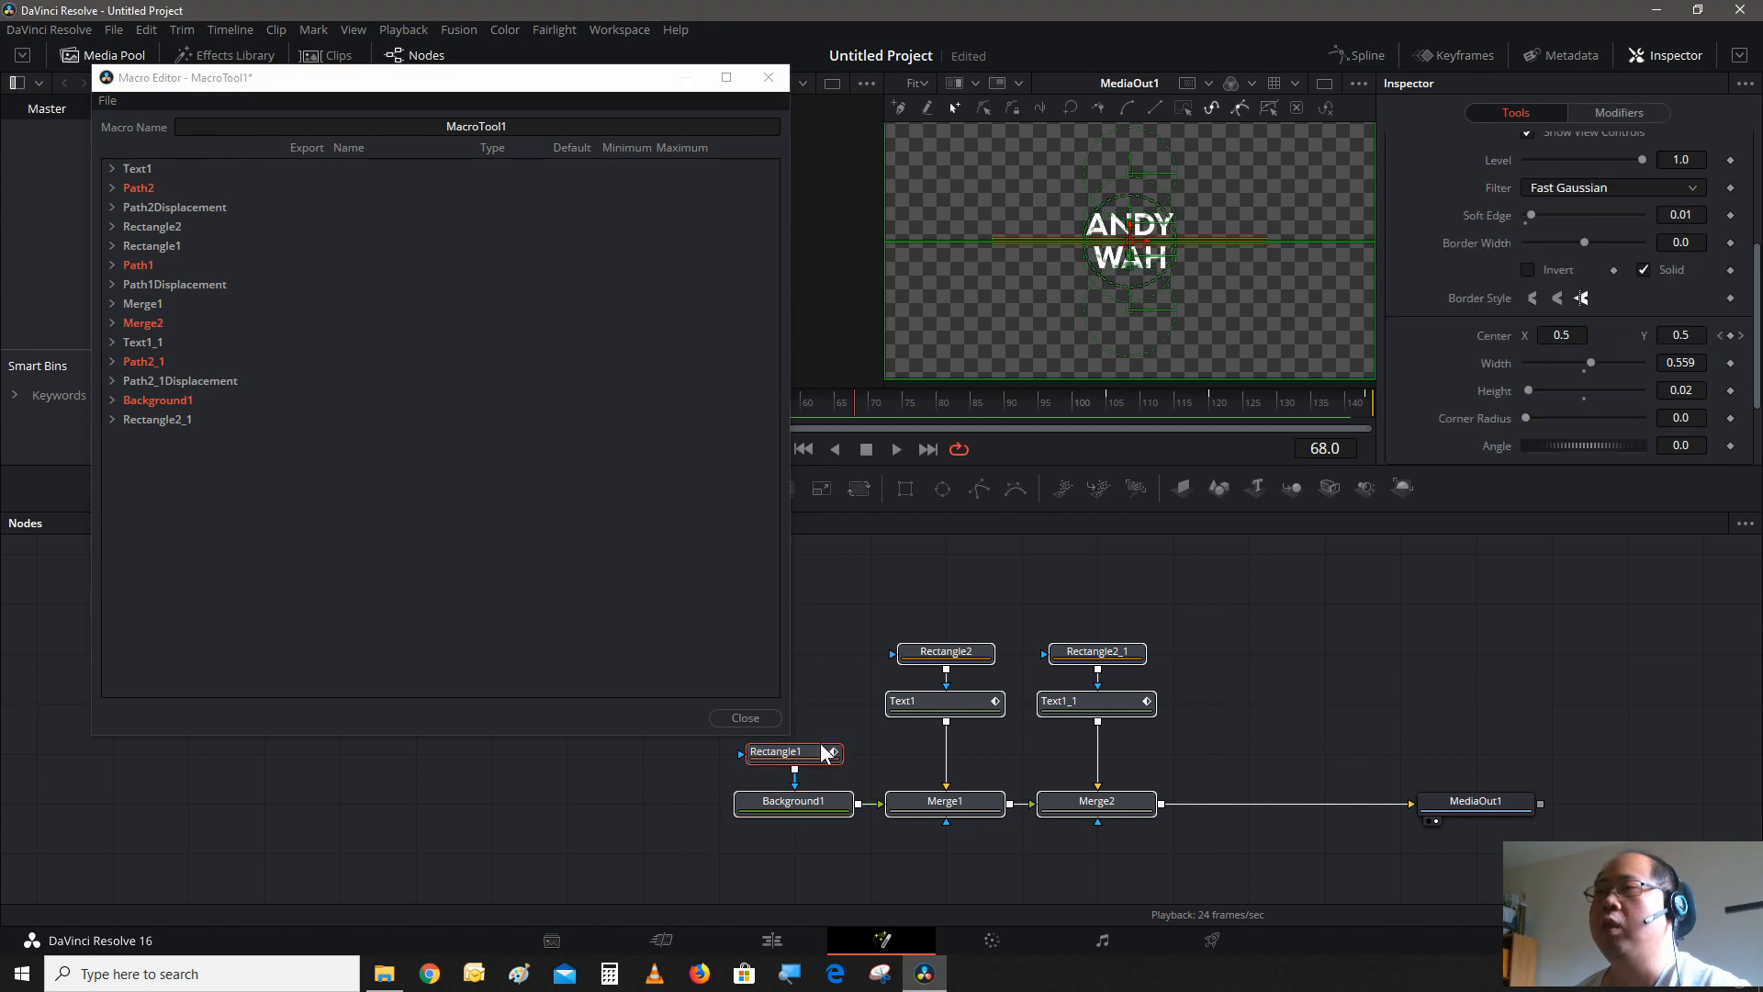
- Expand Rectangle1 in the Macro Editor to expose Soft Edge, Border Width, Width and Height for export
click(113, 246)
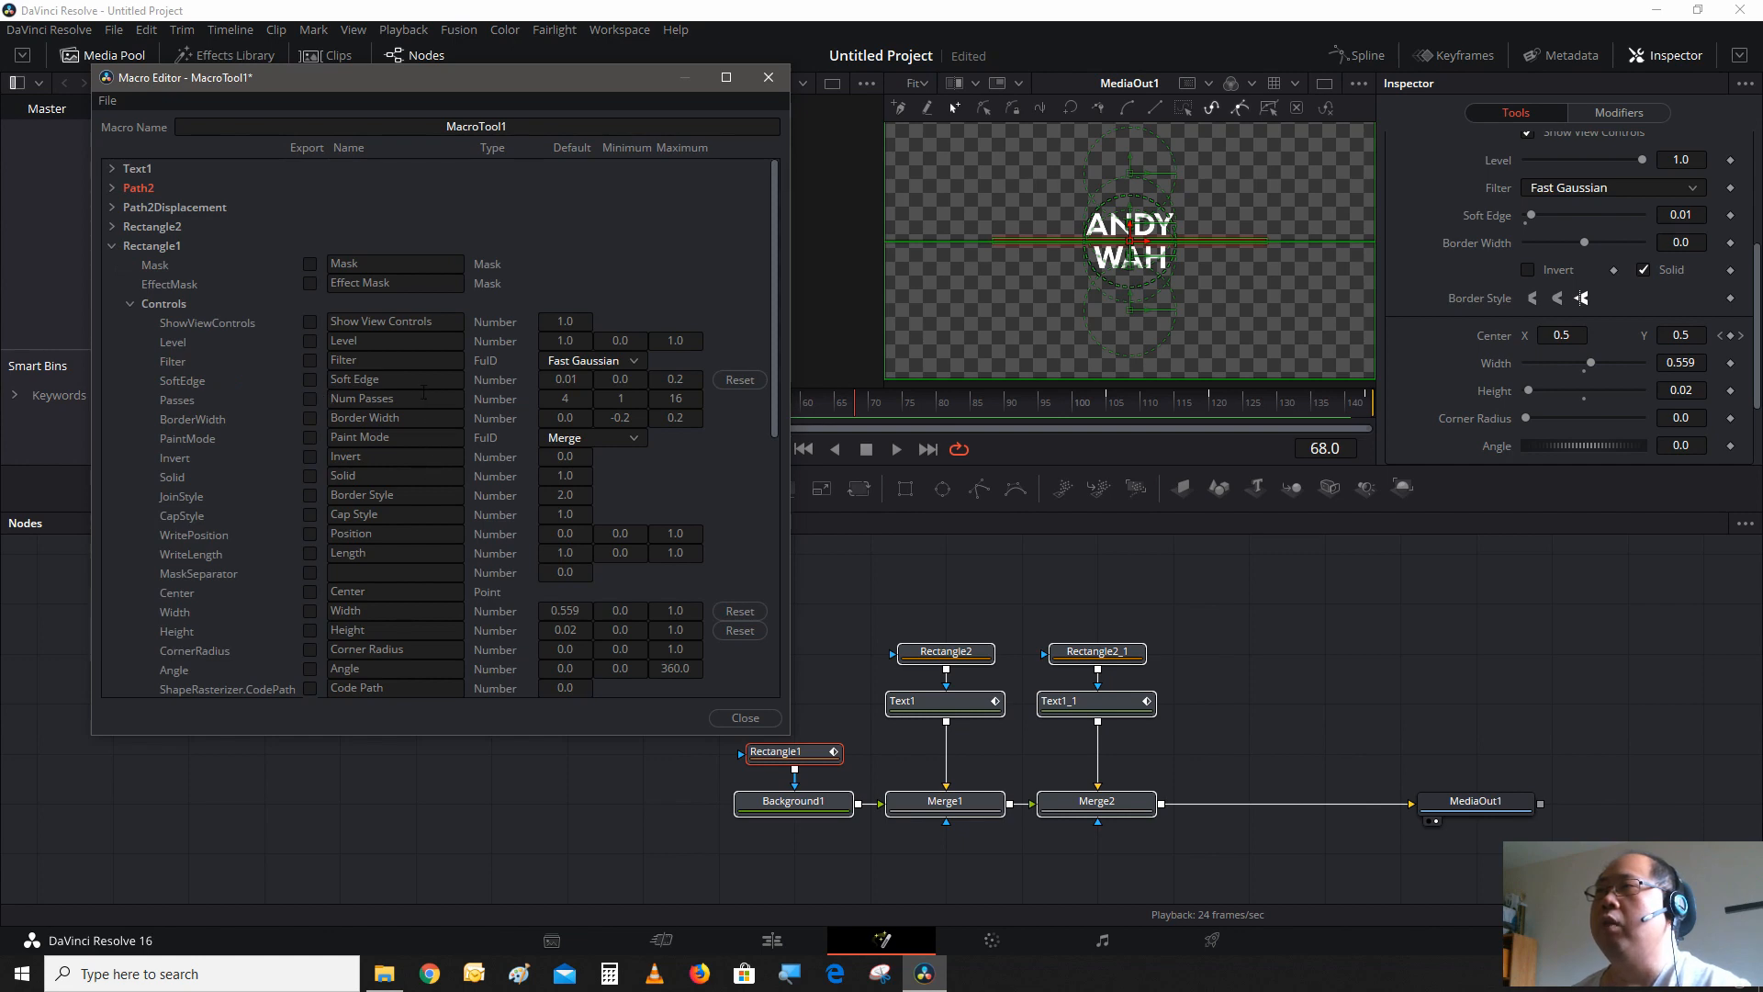
scroll(424, 392, down, 7)
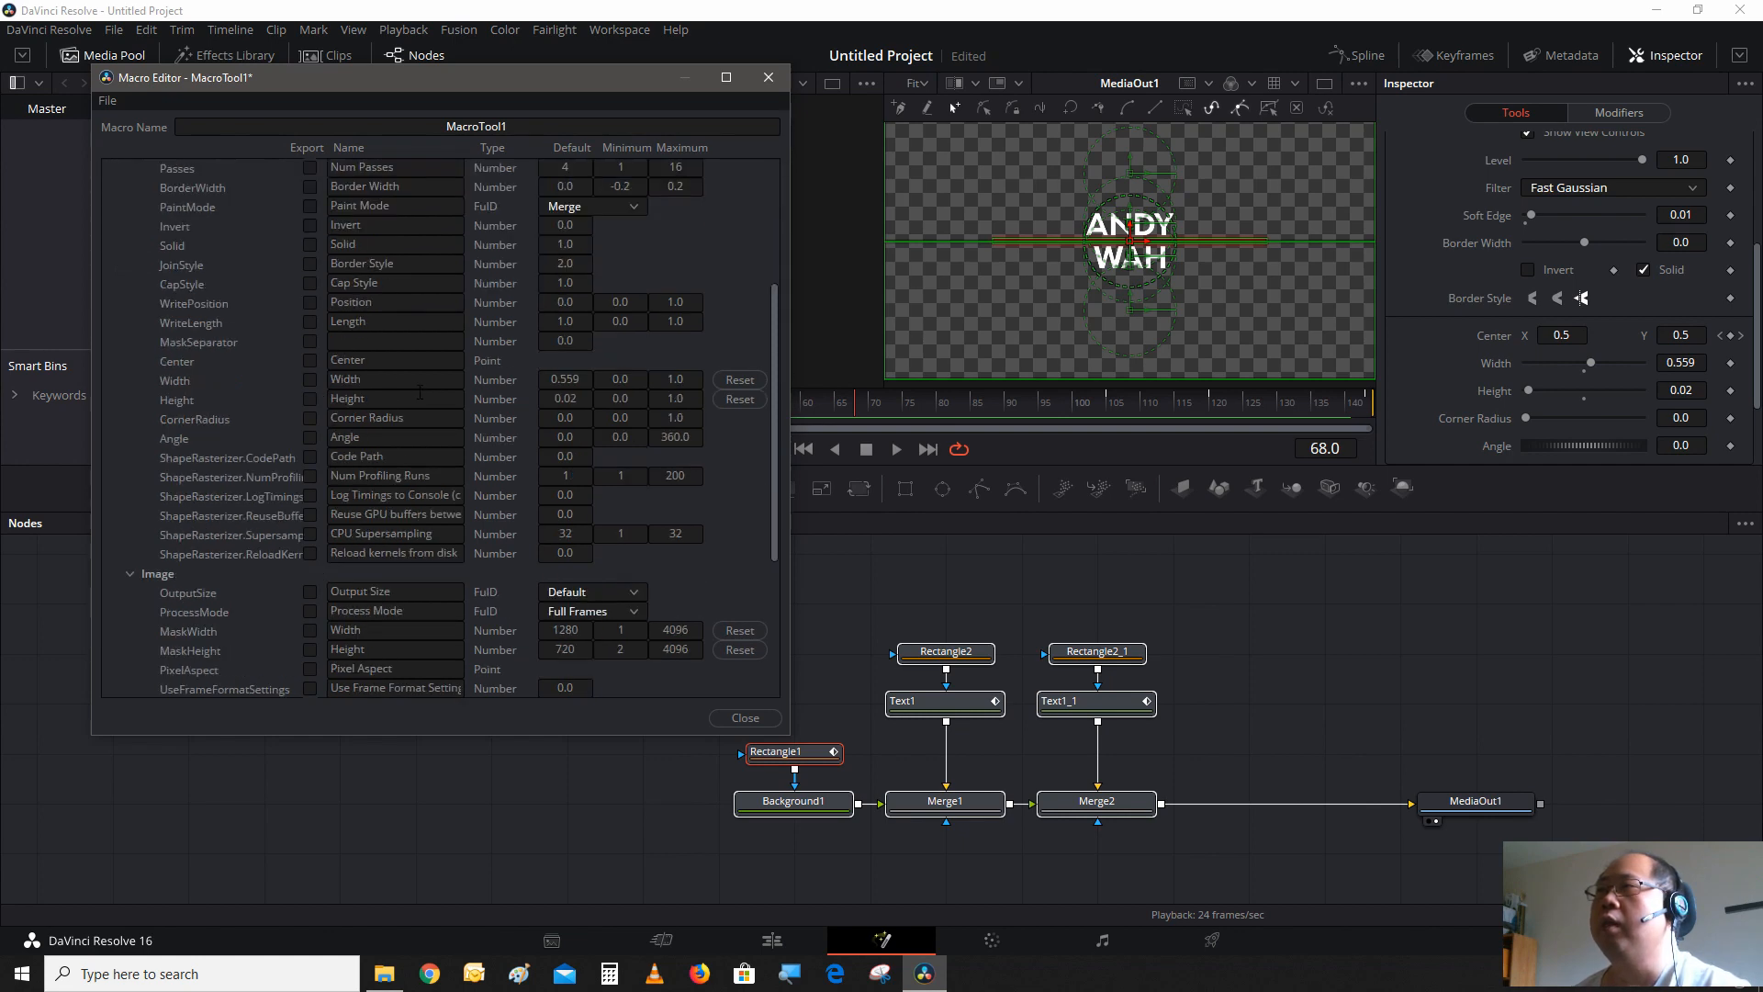
scroll(420, 393, down, 2)
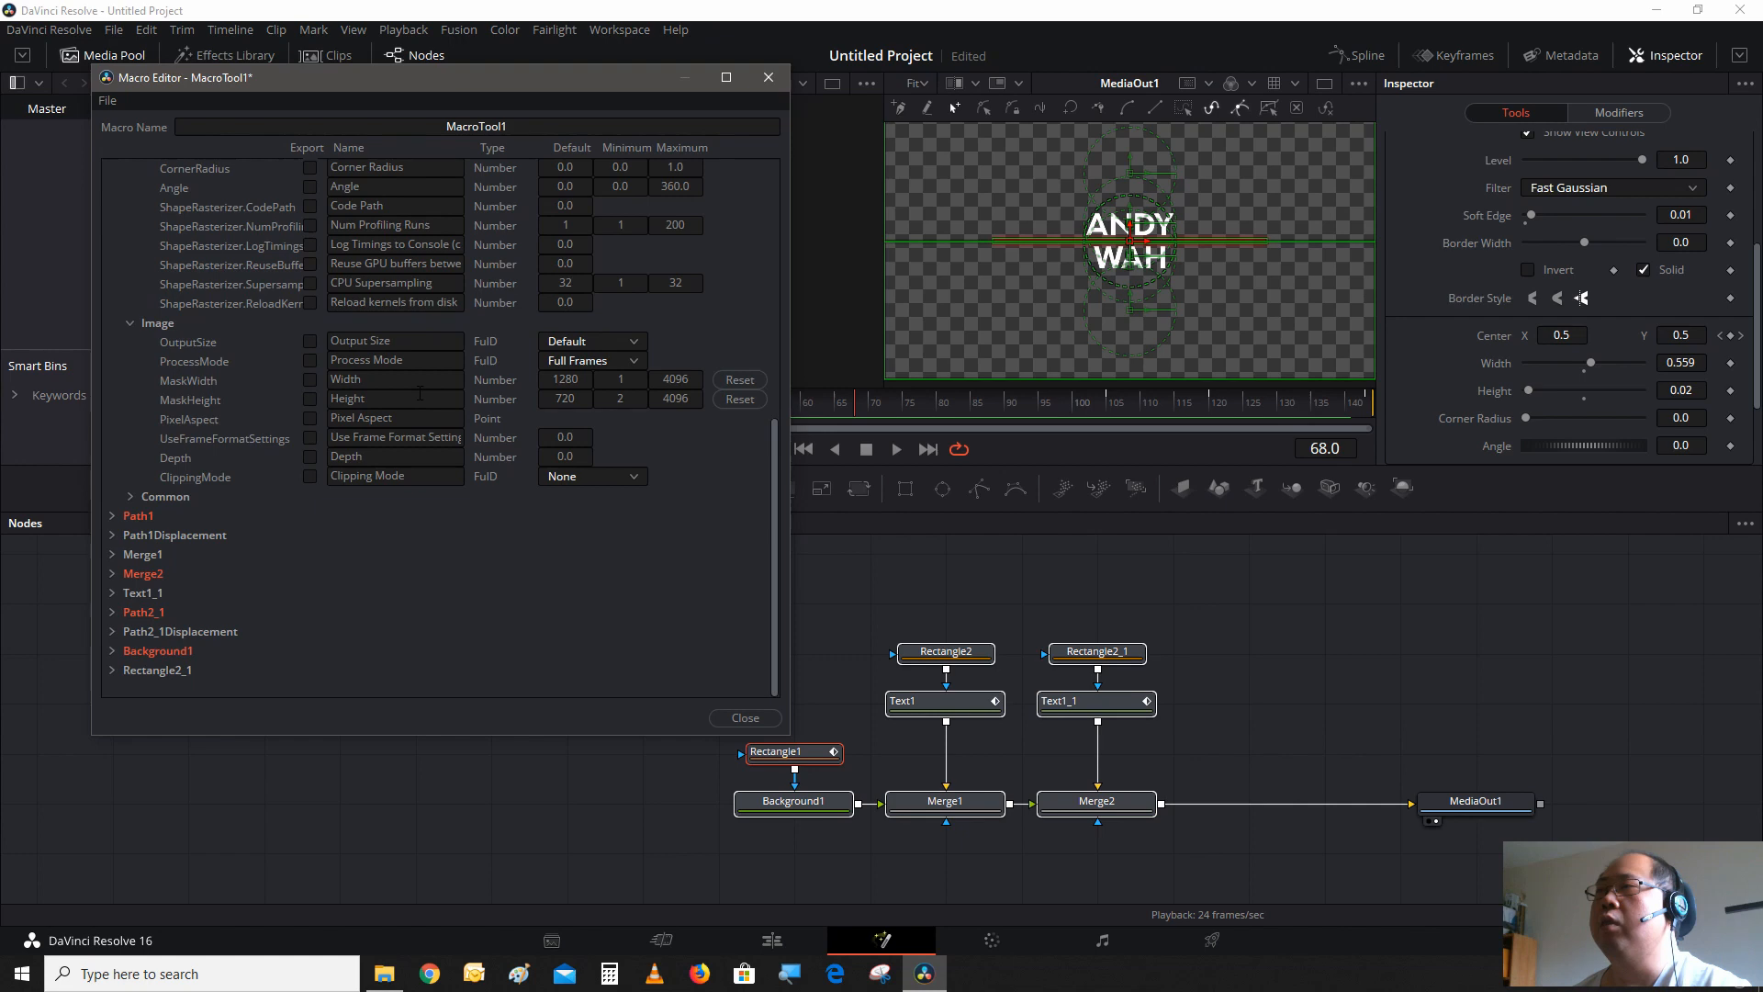
scroll(420, 392, up, 4)
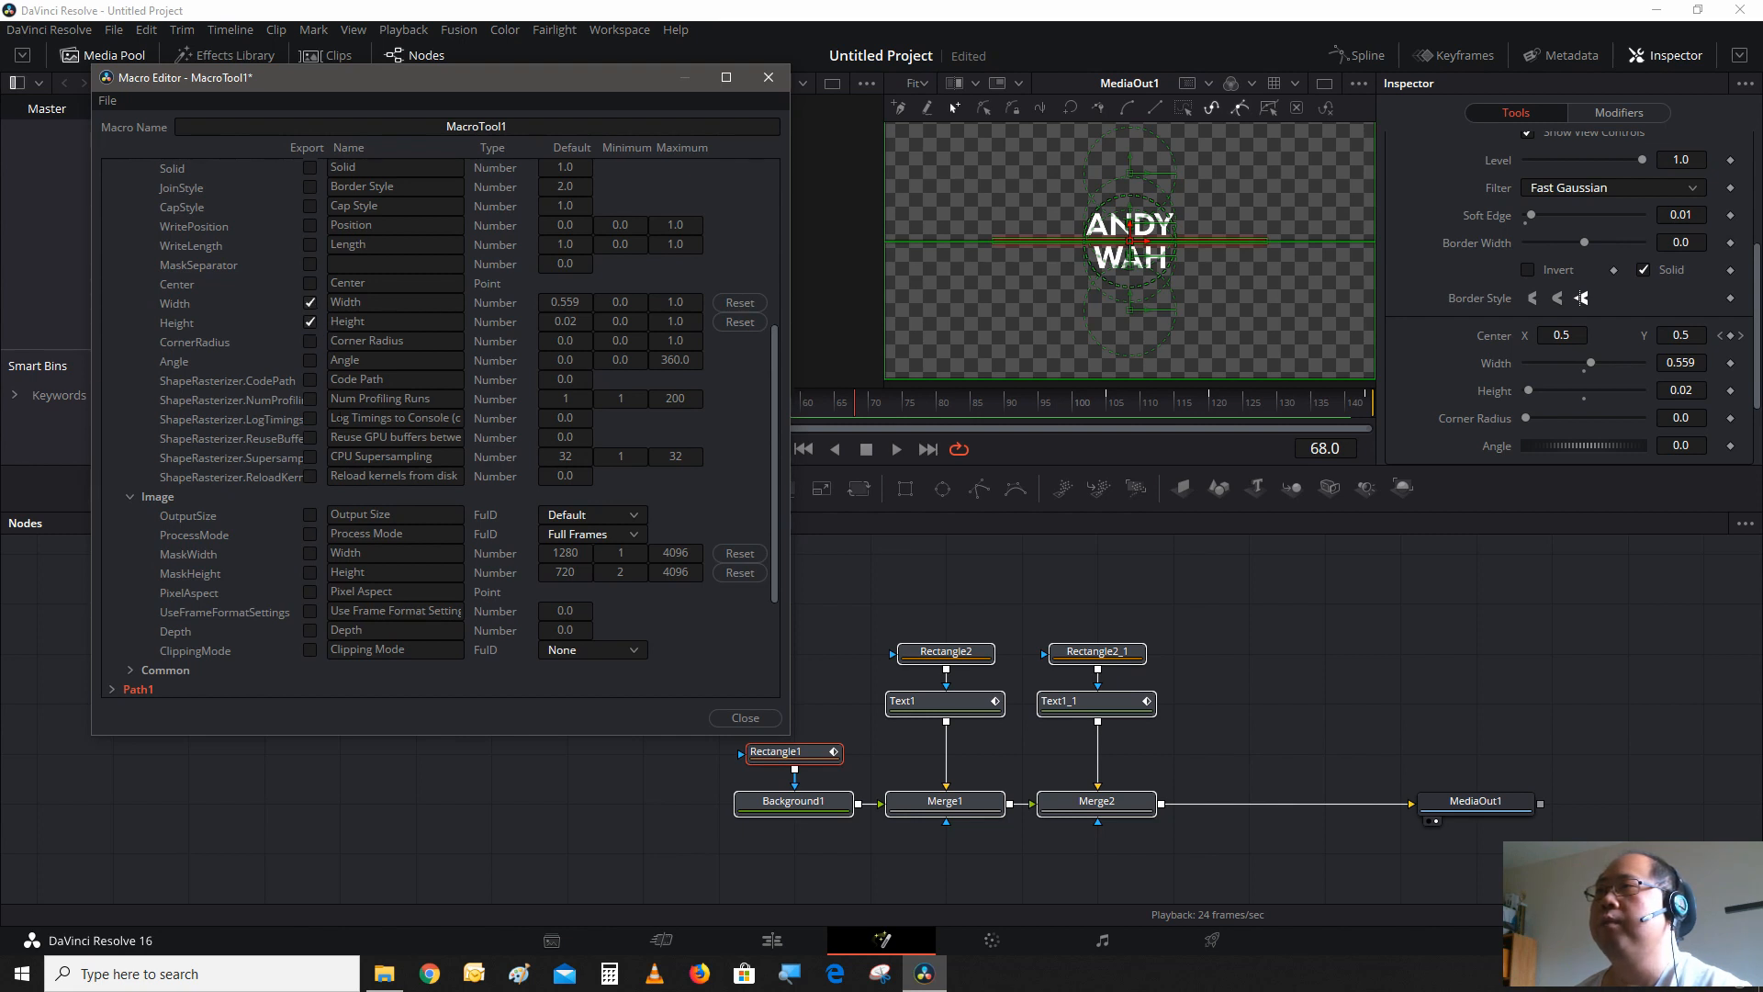
scroll(441, 427, up, 1)
scroll(318, 280, up, 1)
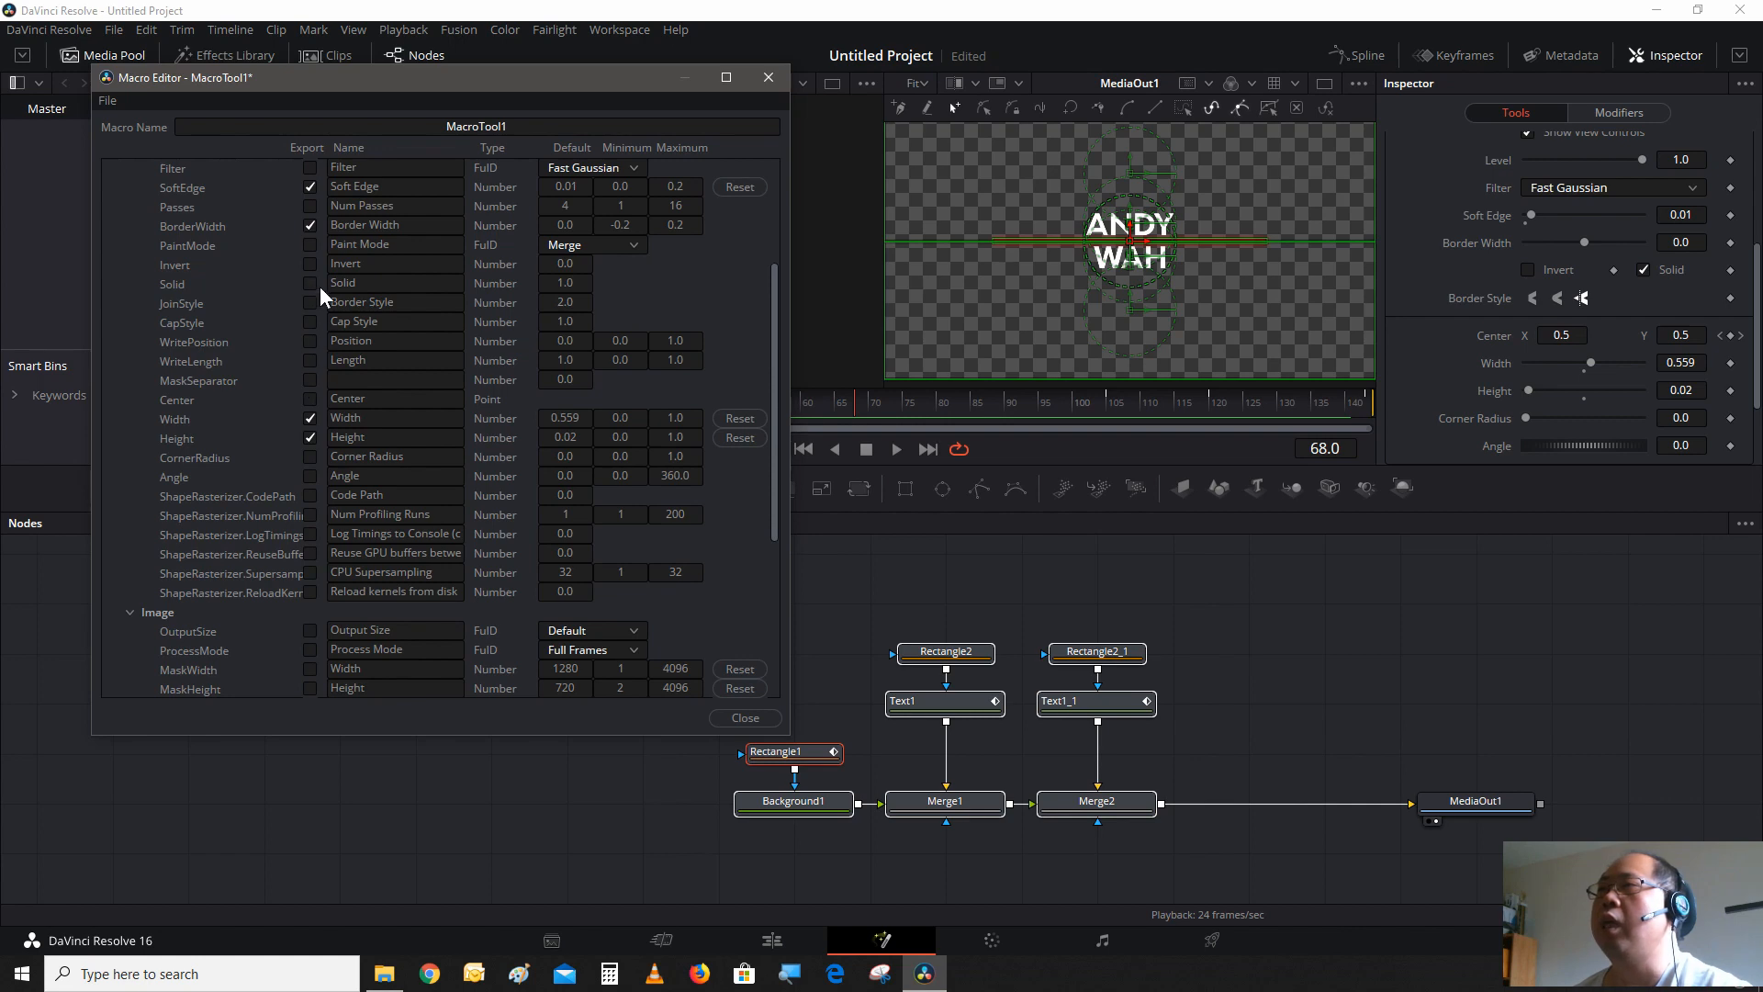
scroll(315, 450, down, 5)
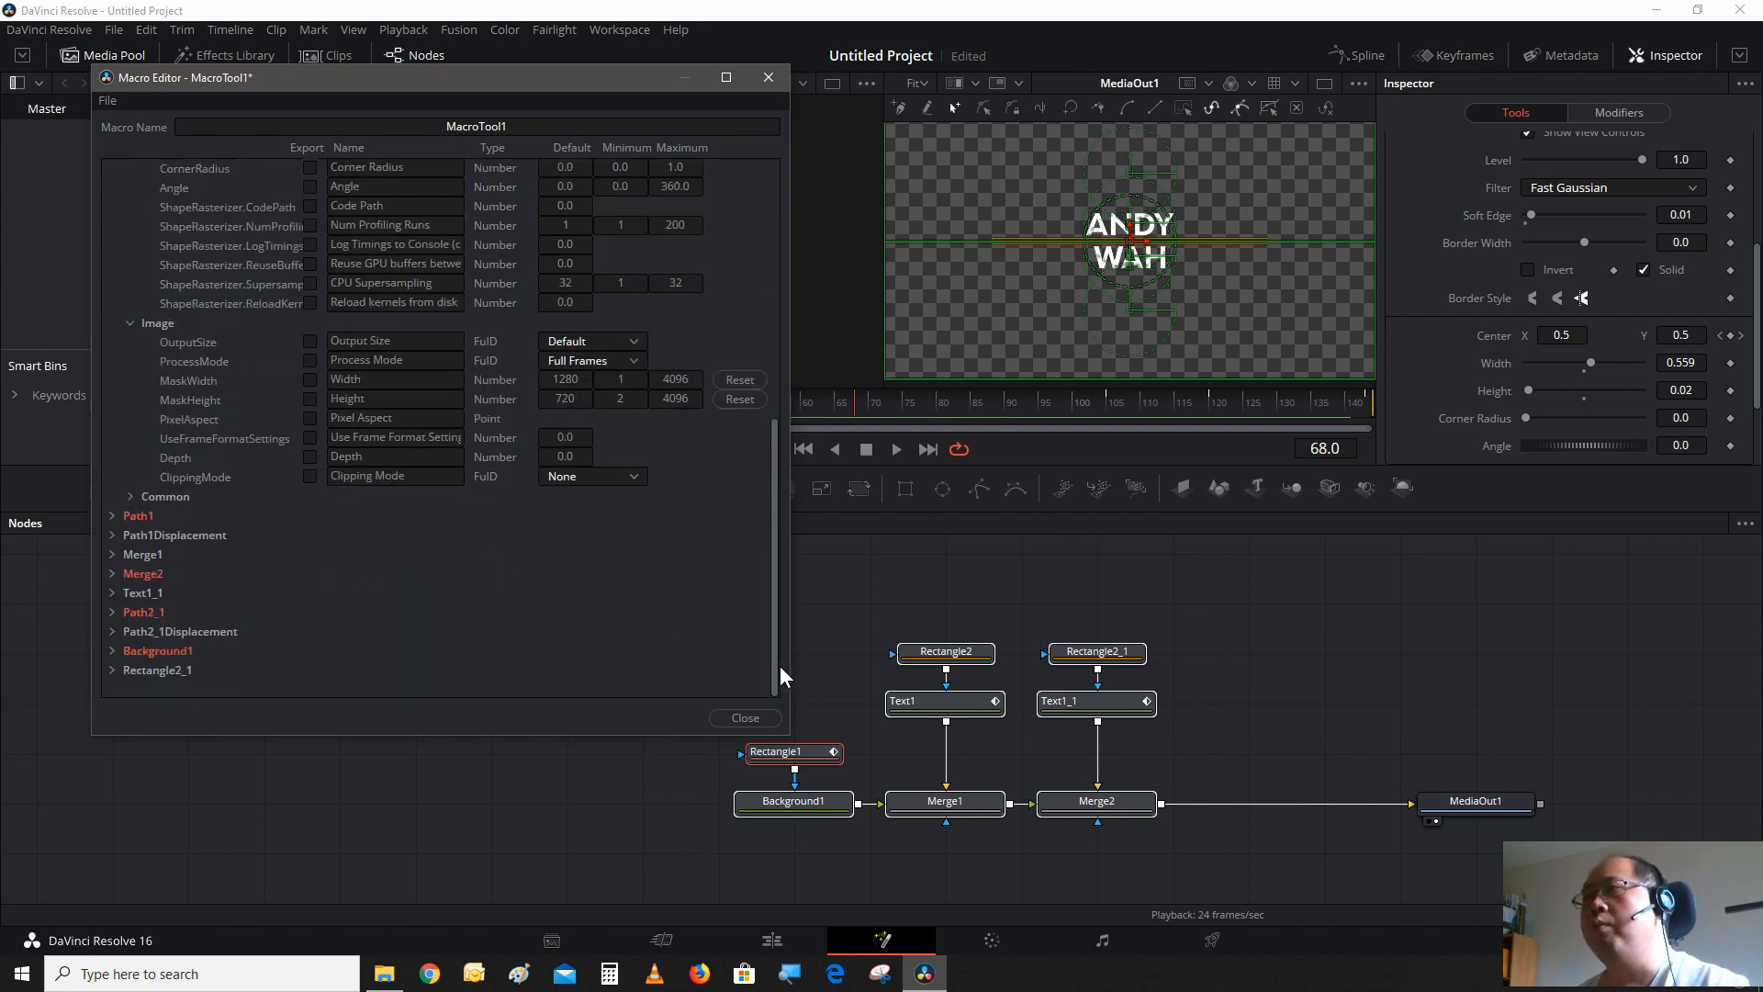
- Close the Macro Editor, confirm saving, and save the macro as 'title fly'
click(743, 717)
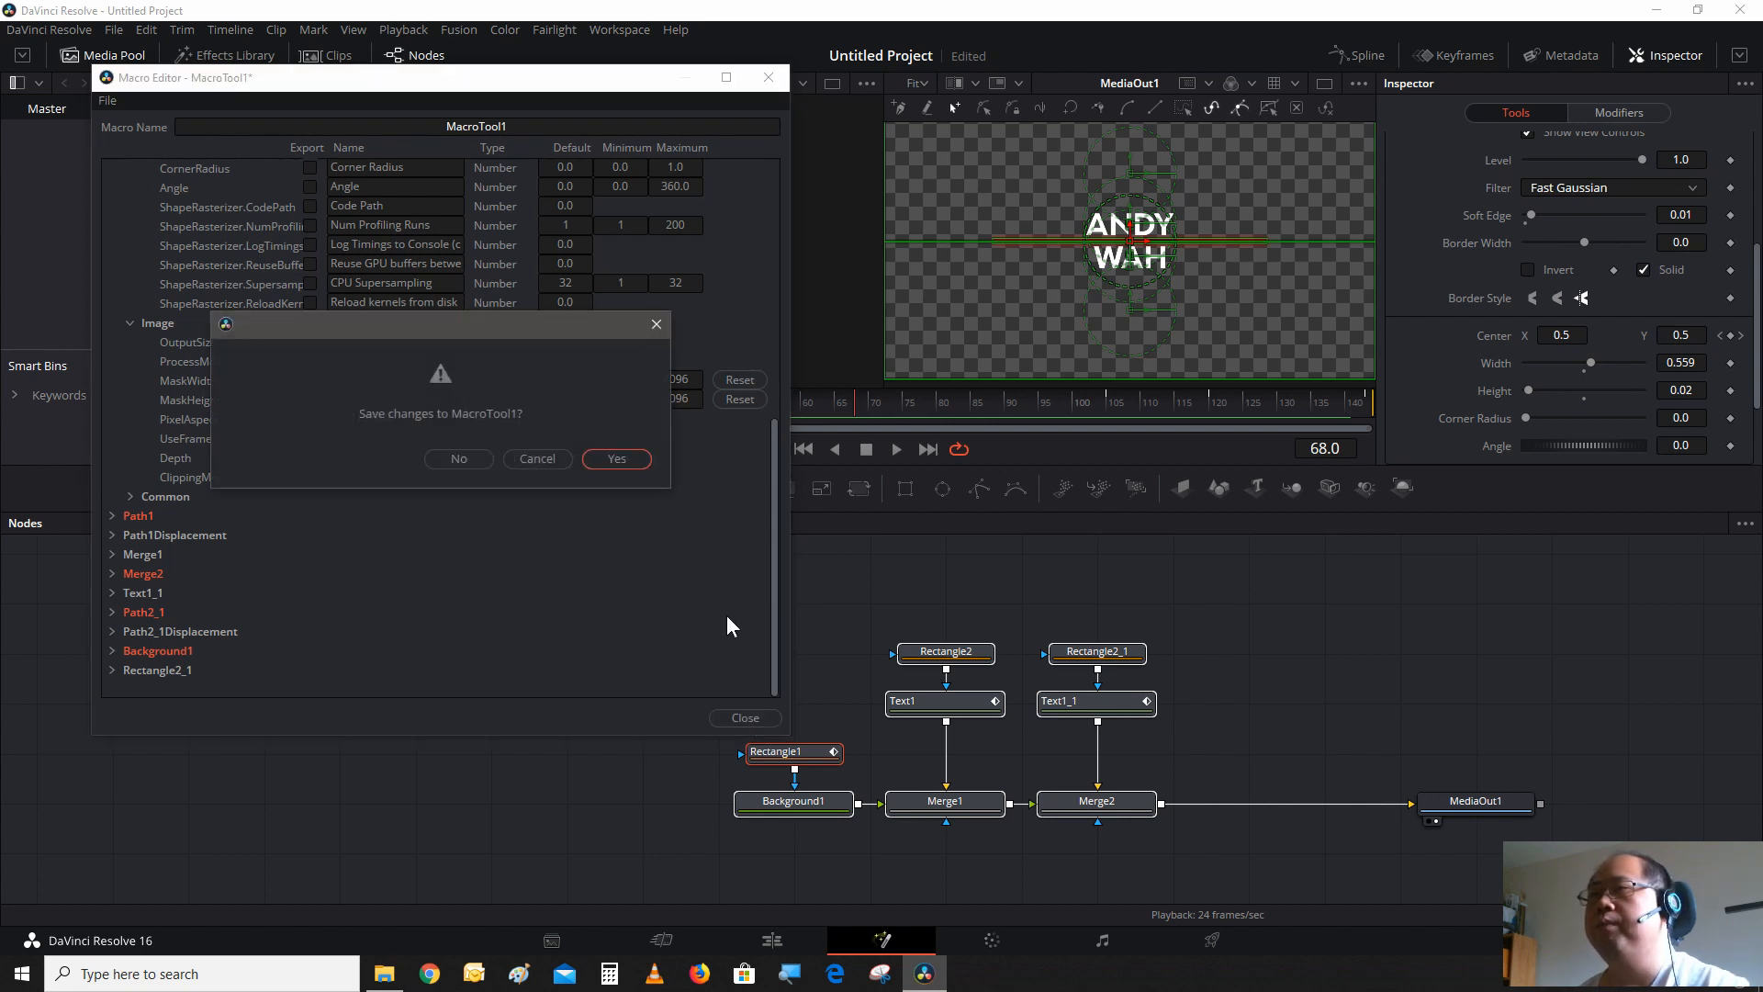
click(627, 463)
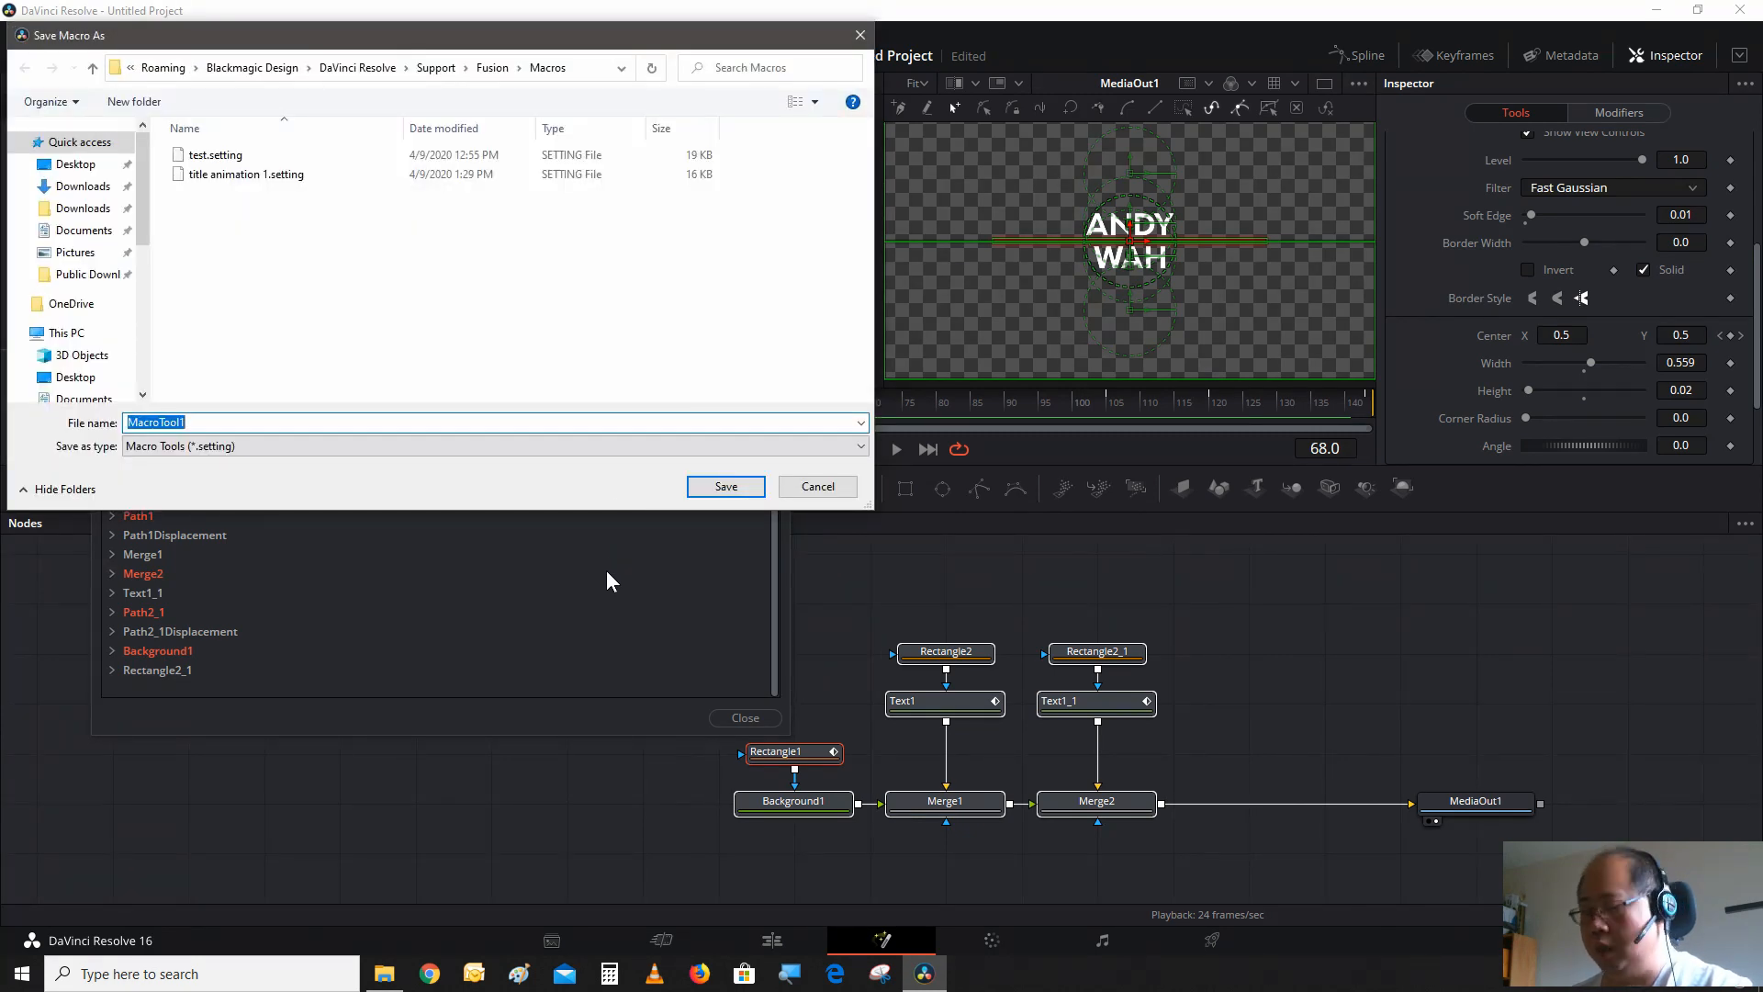
text(title)
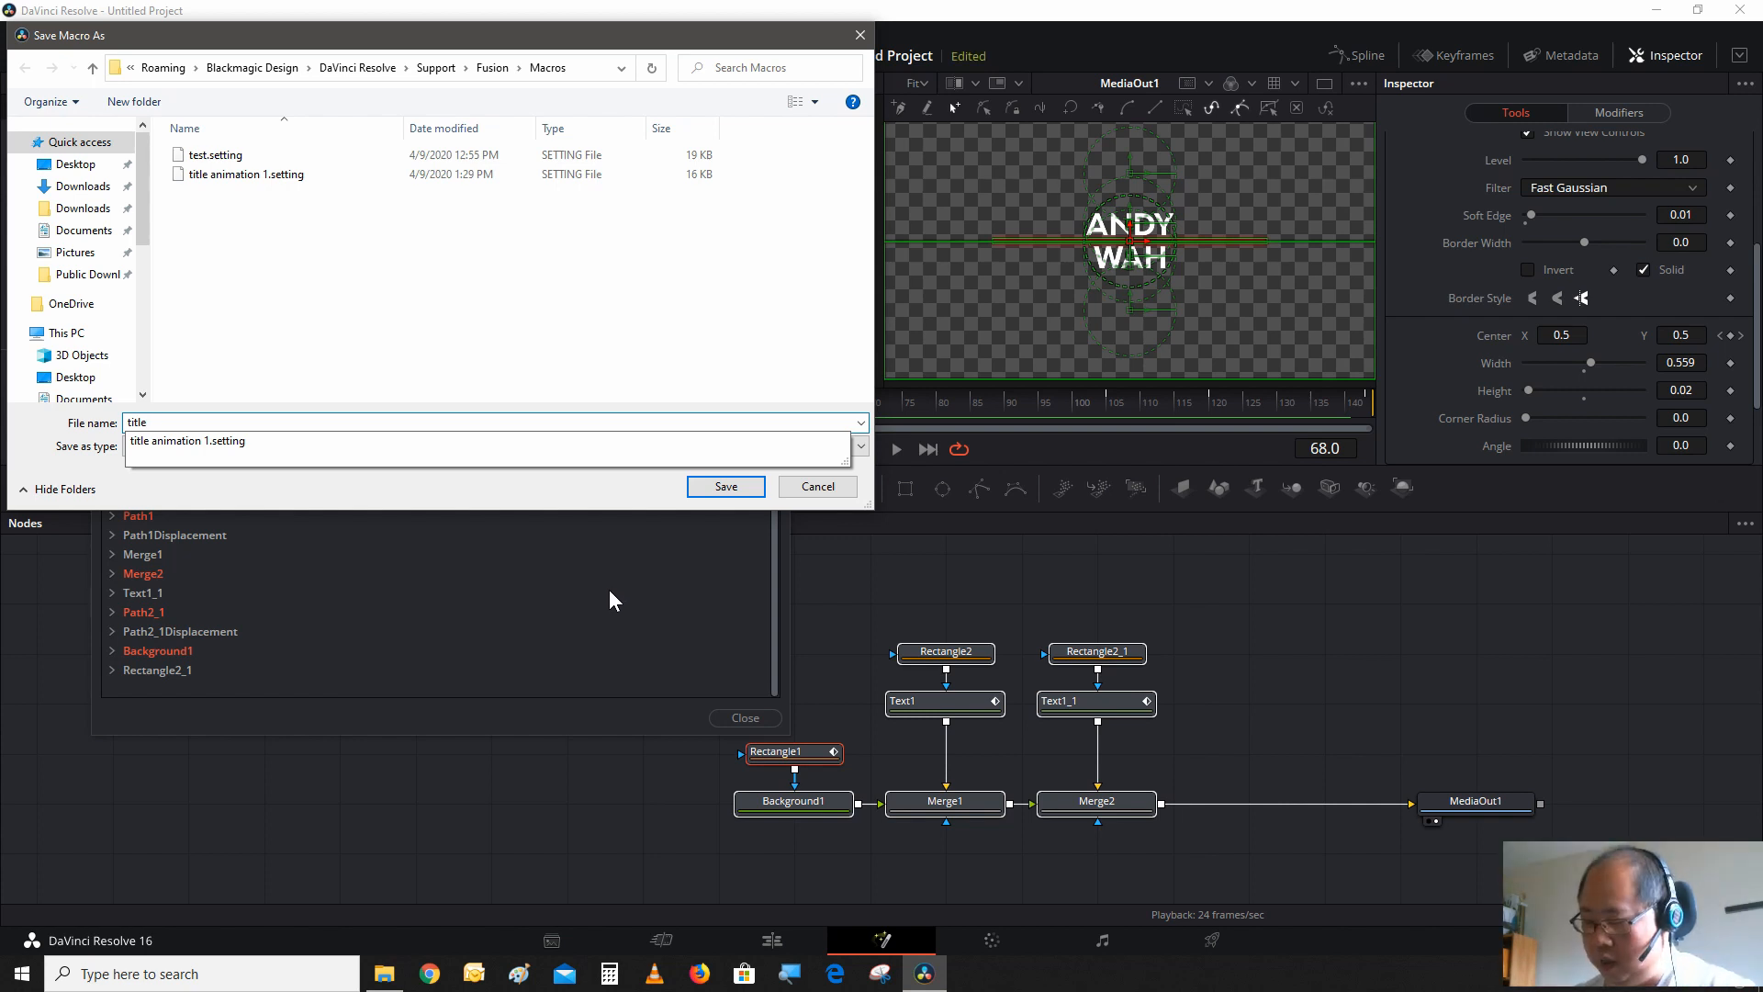
text(fl)
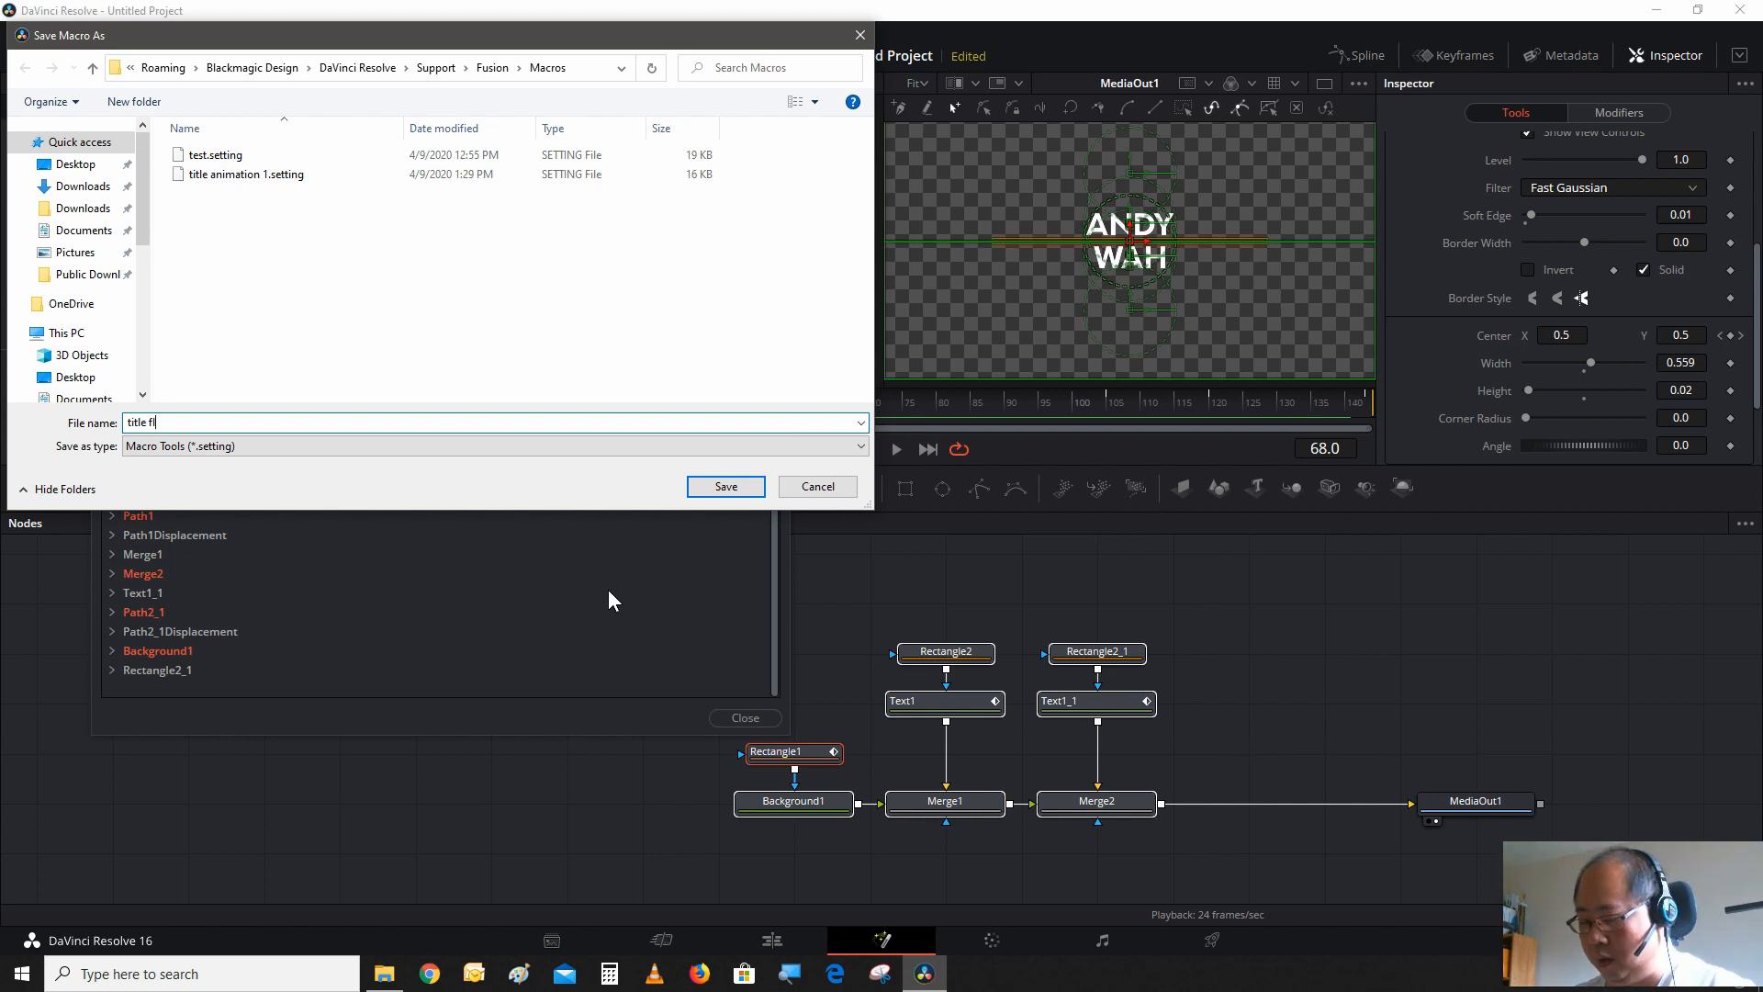
text(y)
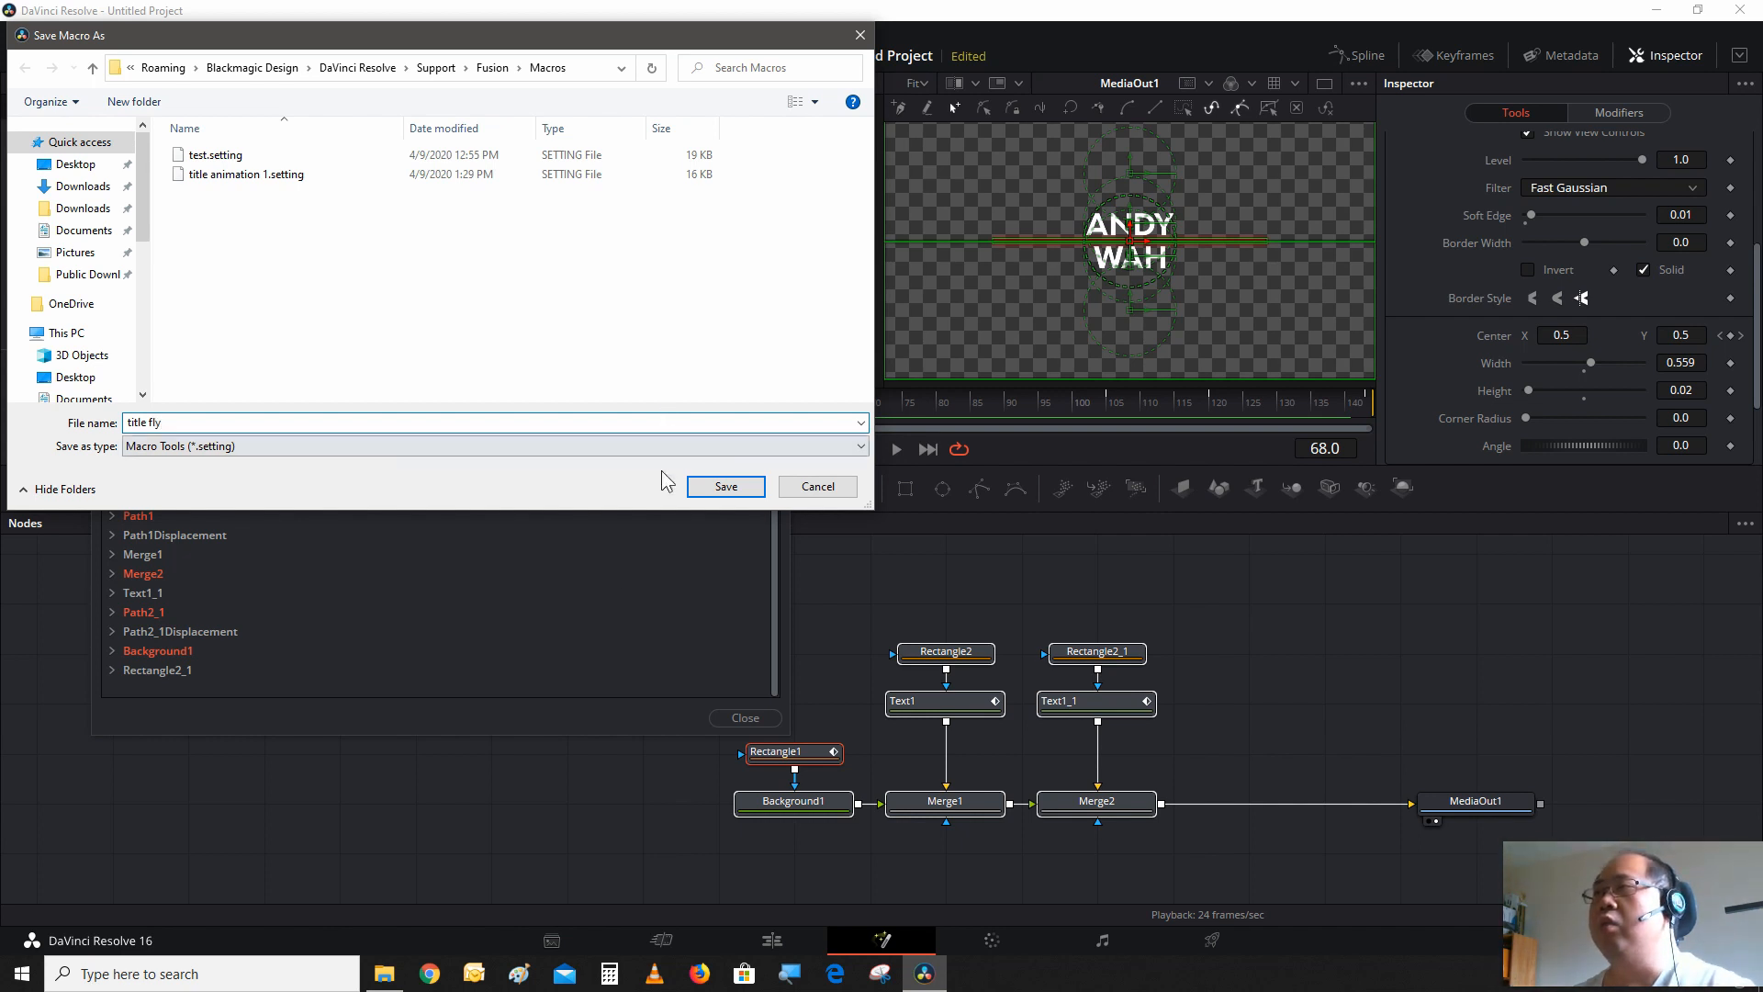
click(725, 488)
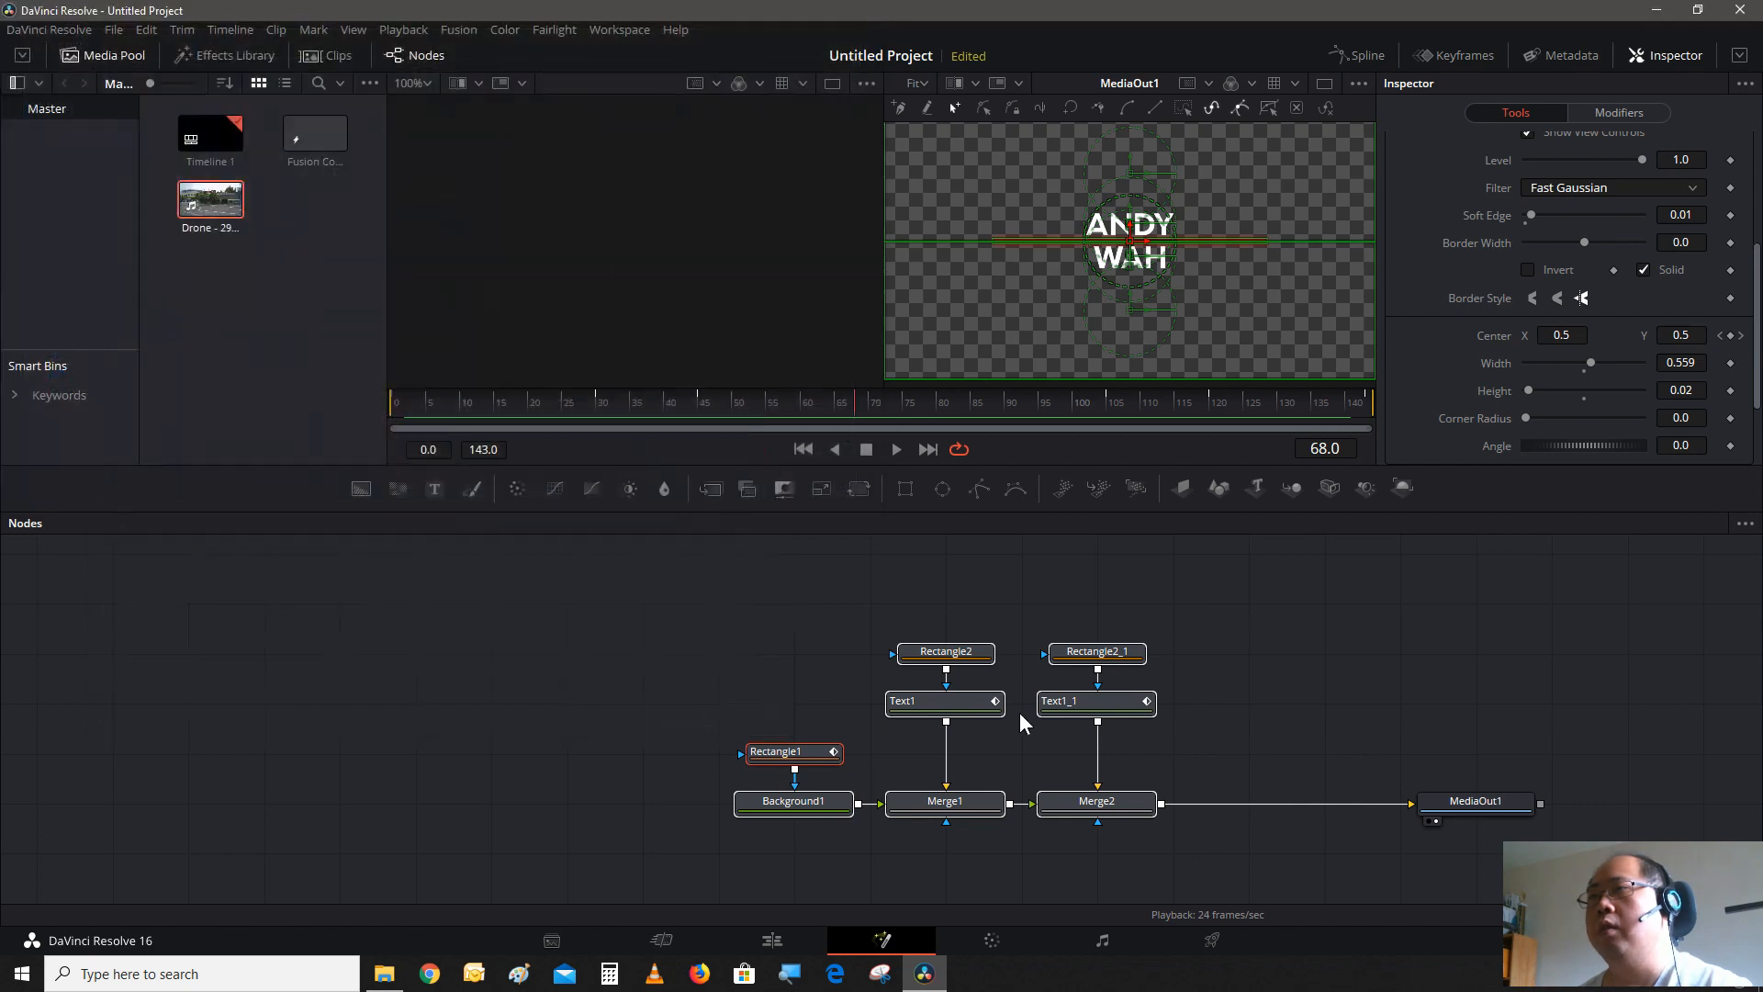
- Deselect the Rectangle1 node in the node graph
click(1337, 767)
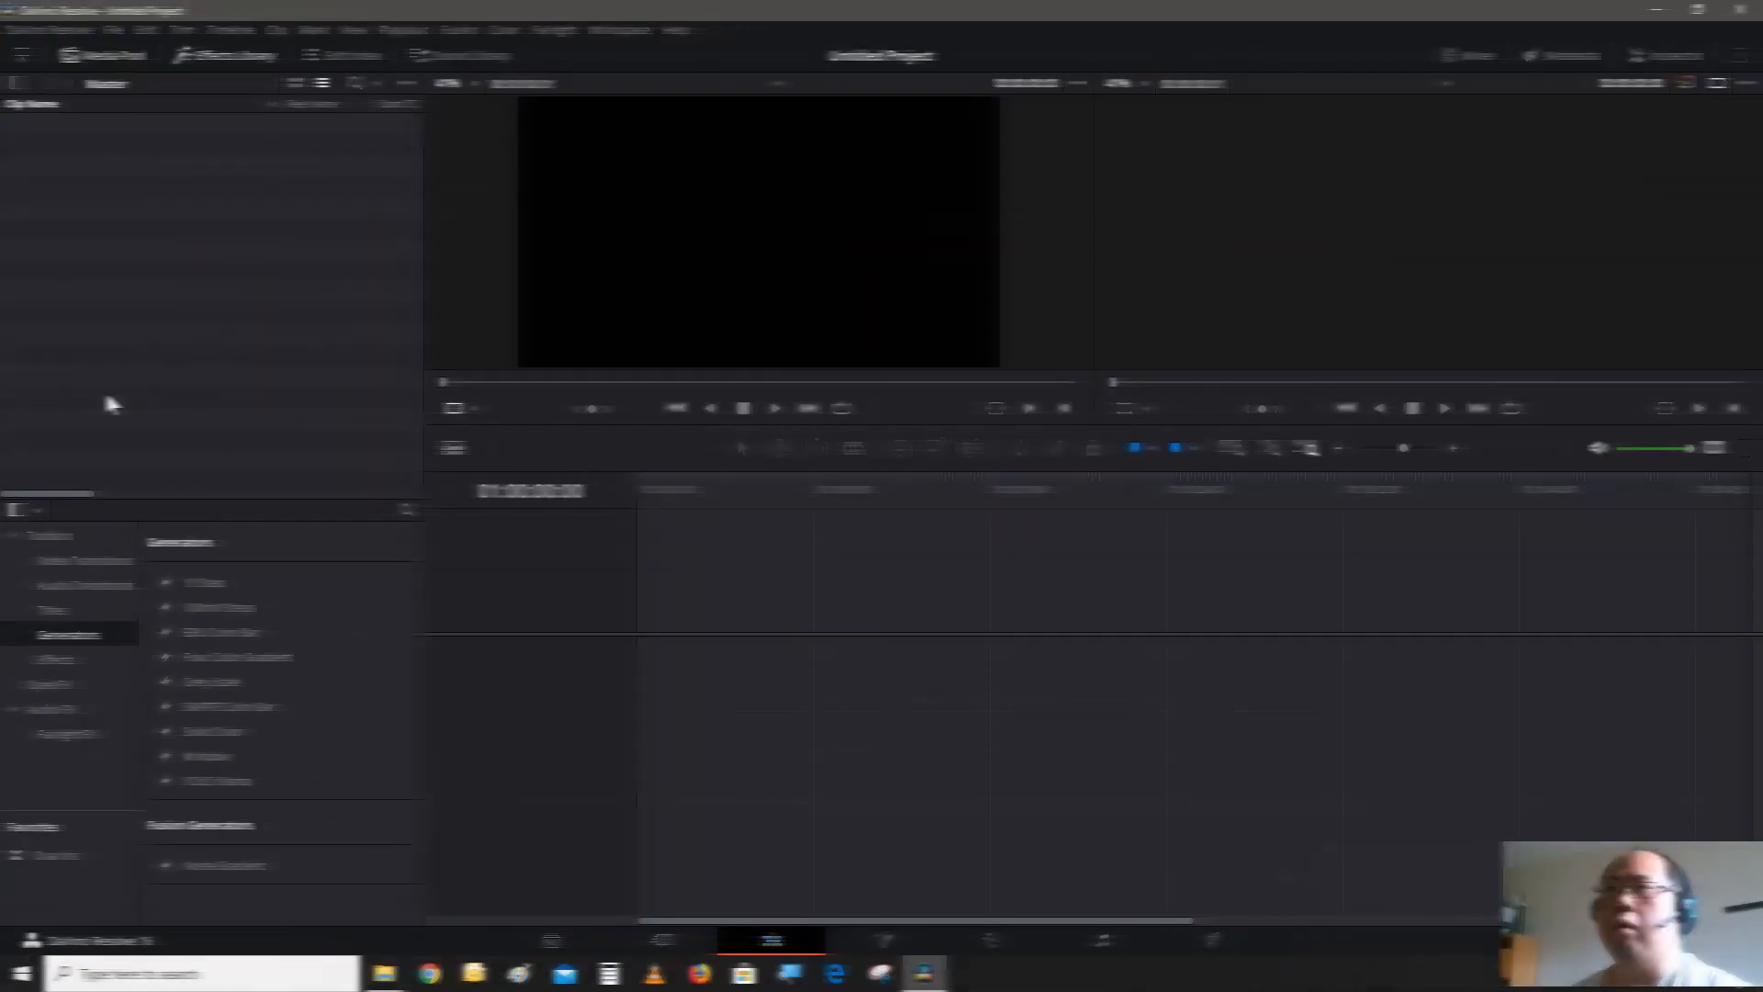
- Create a new Fusion Composition clip in the media pool, 6 seconds long at 30 fps
right_click(246, 353)
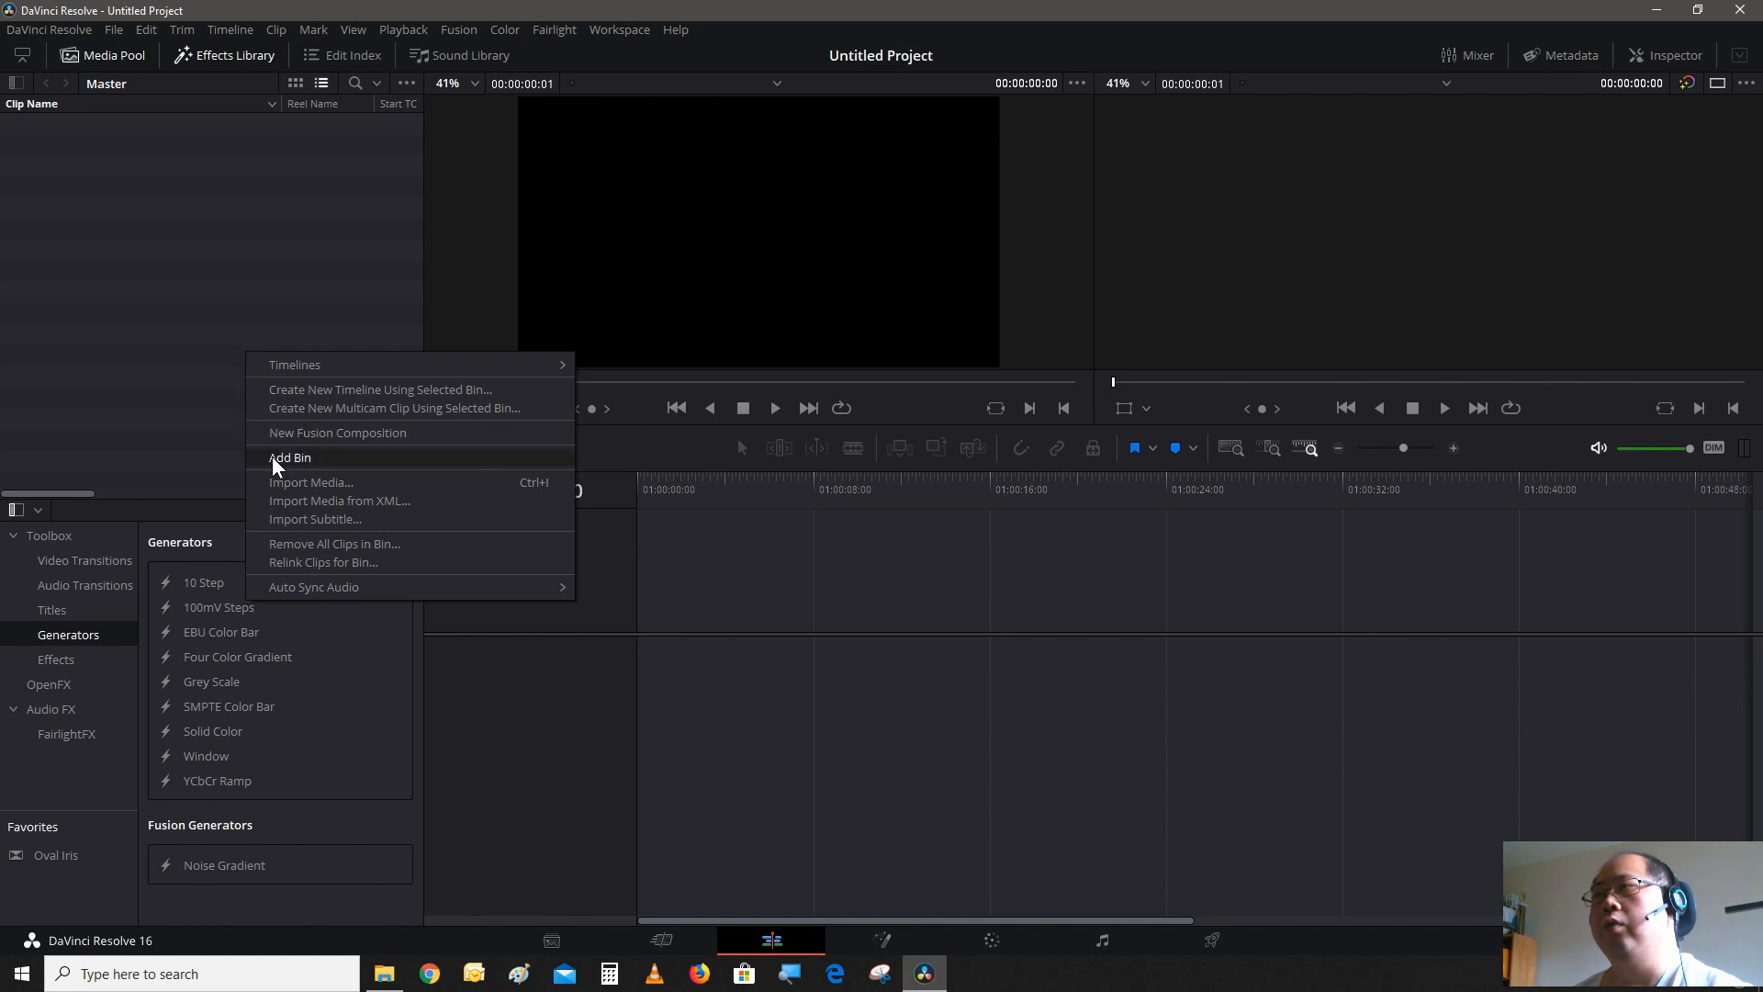
click(289, 434)
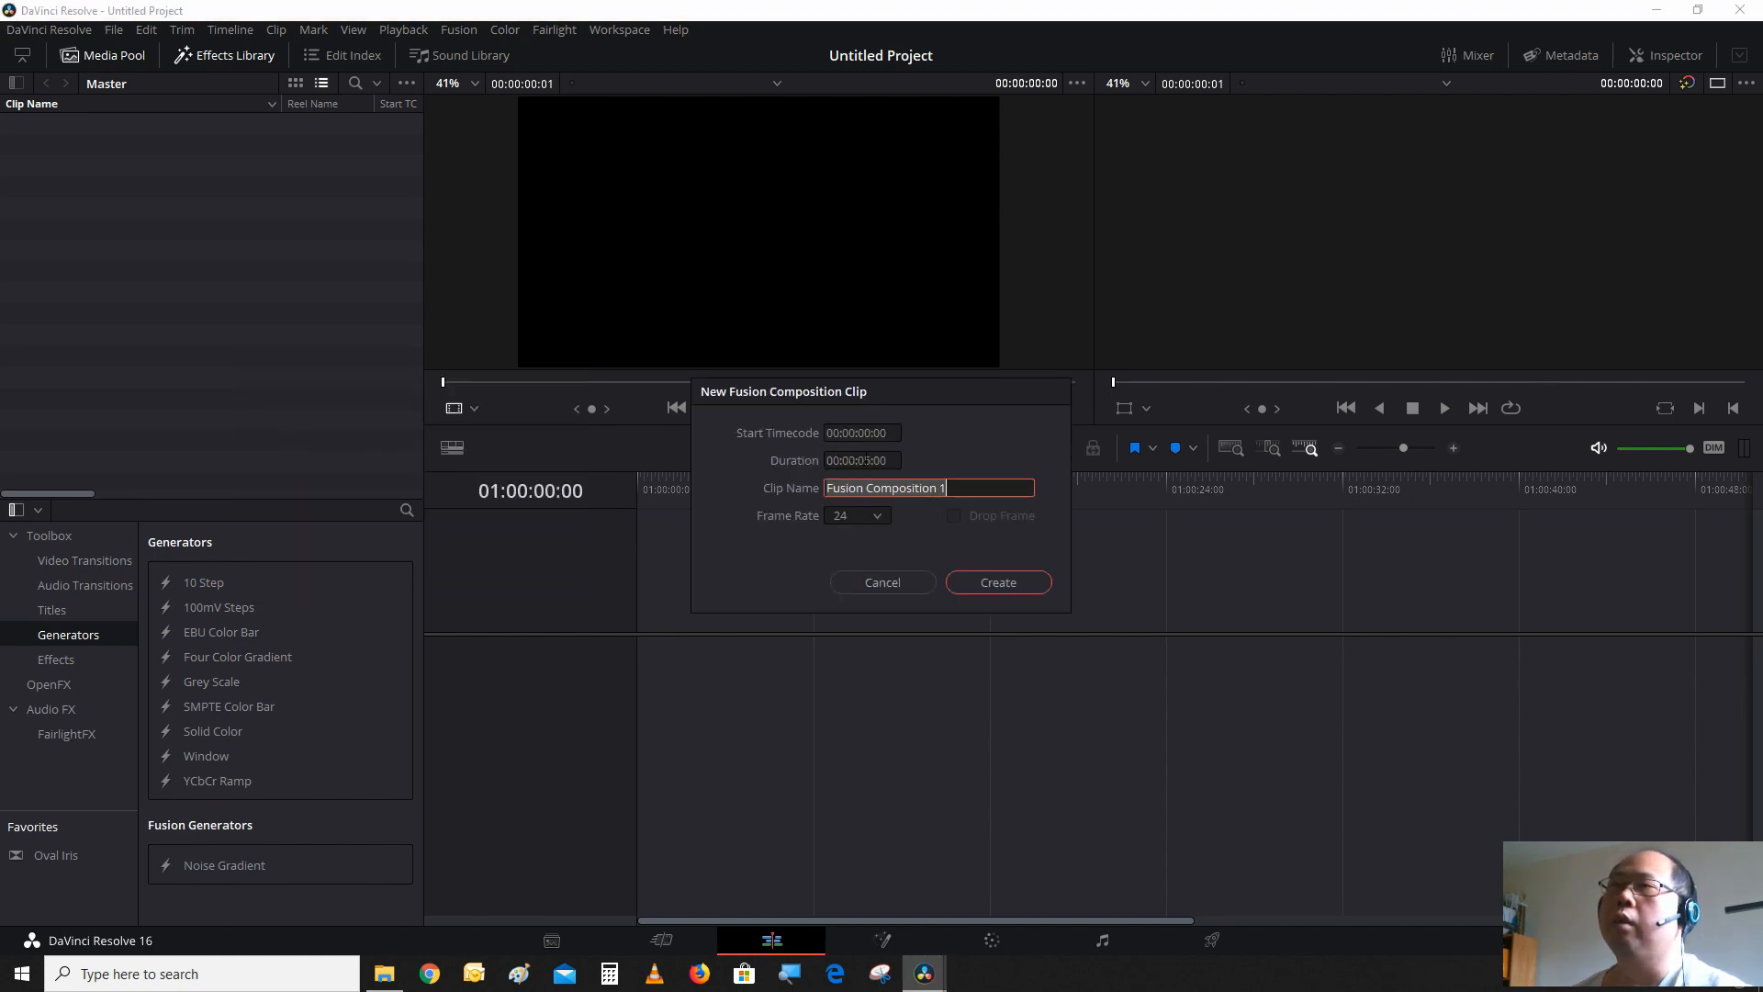
click(867, 459)
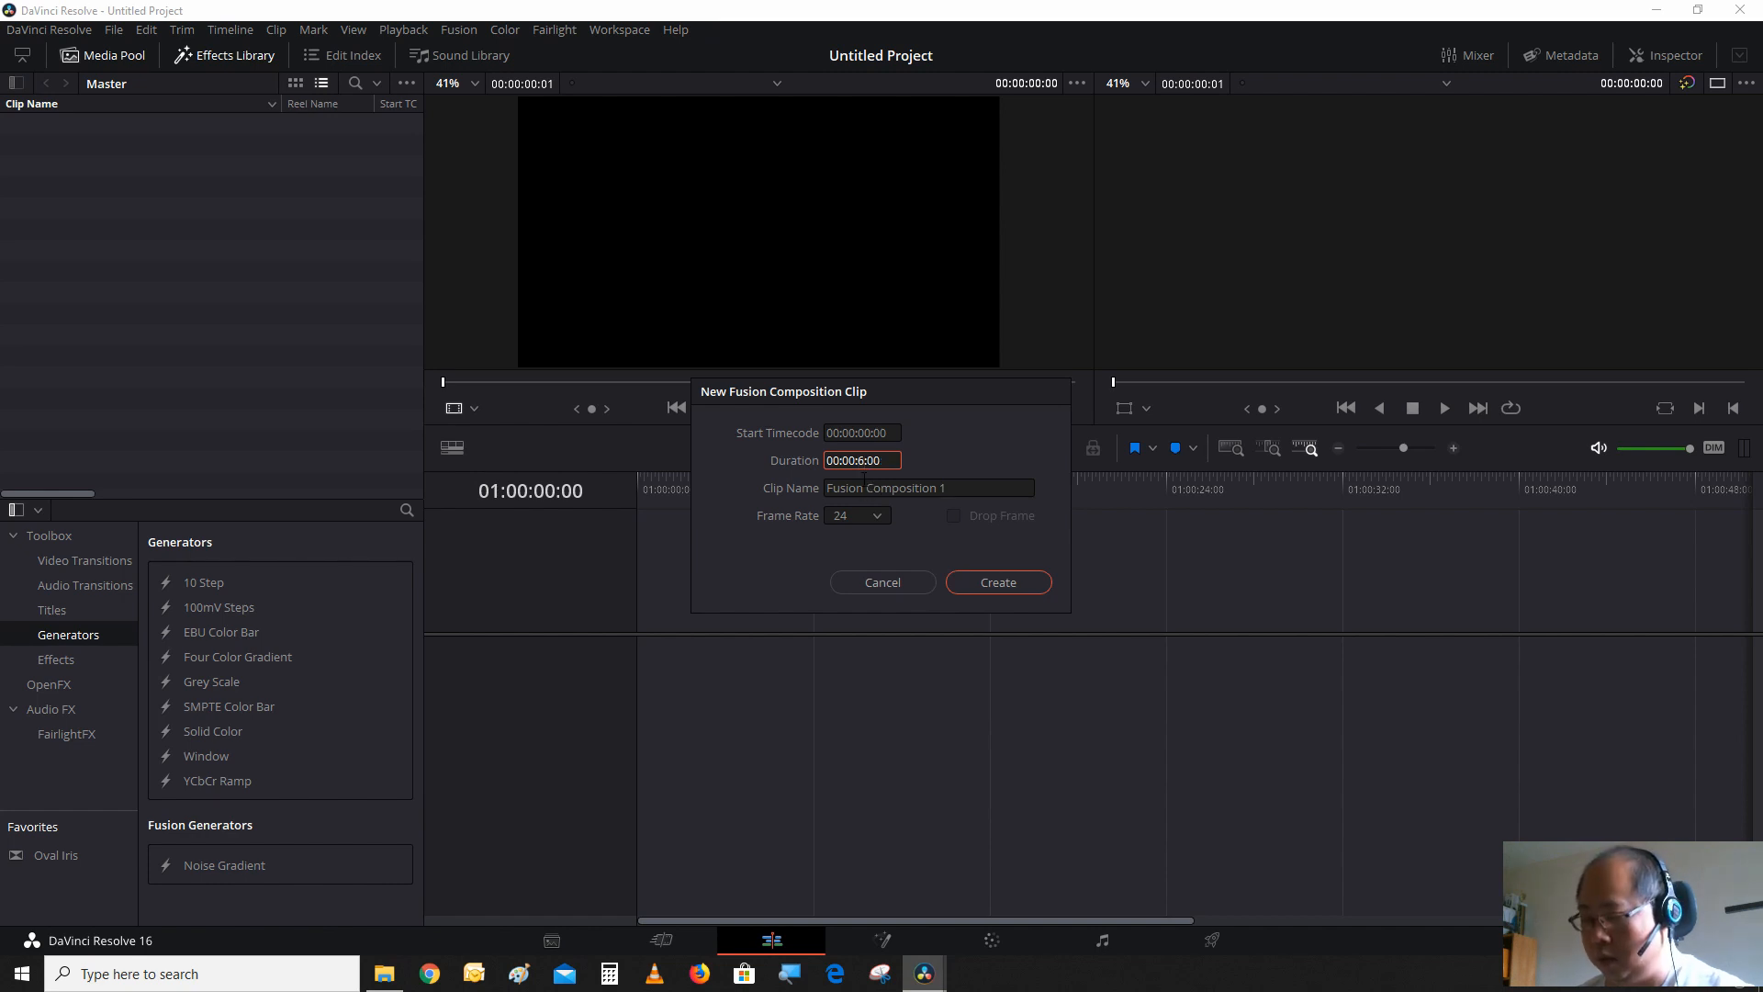
text(6)
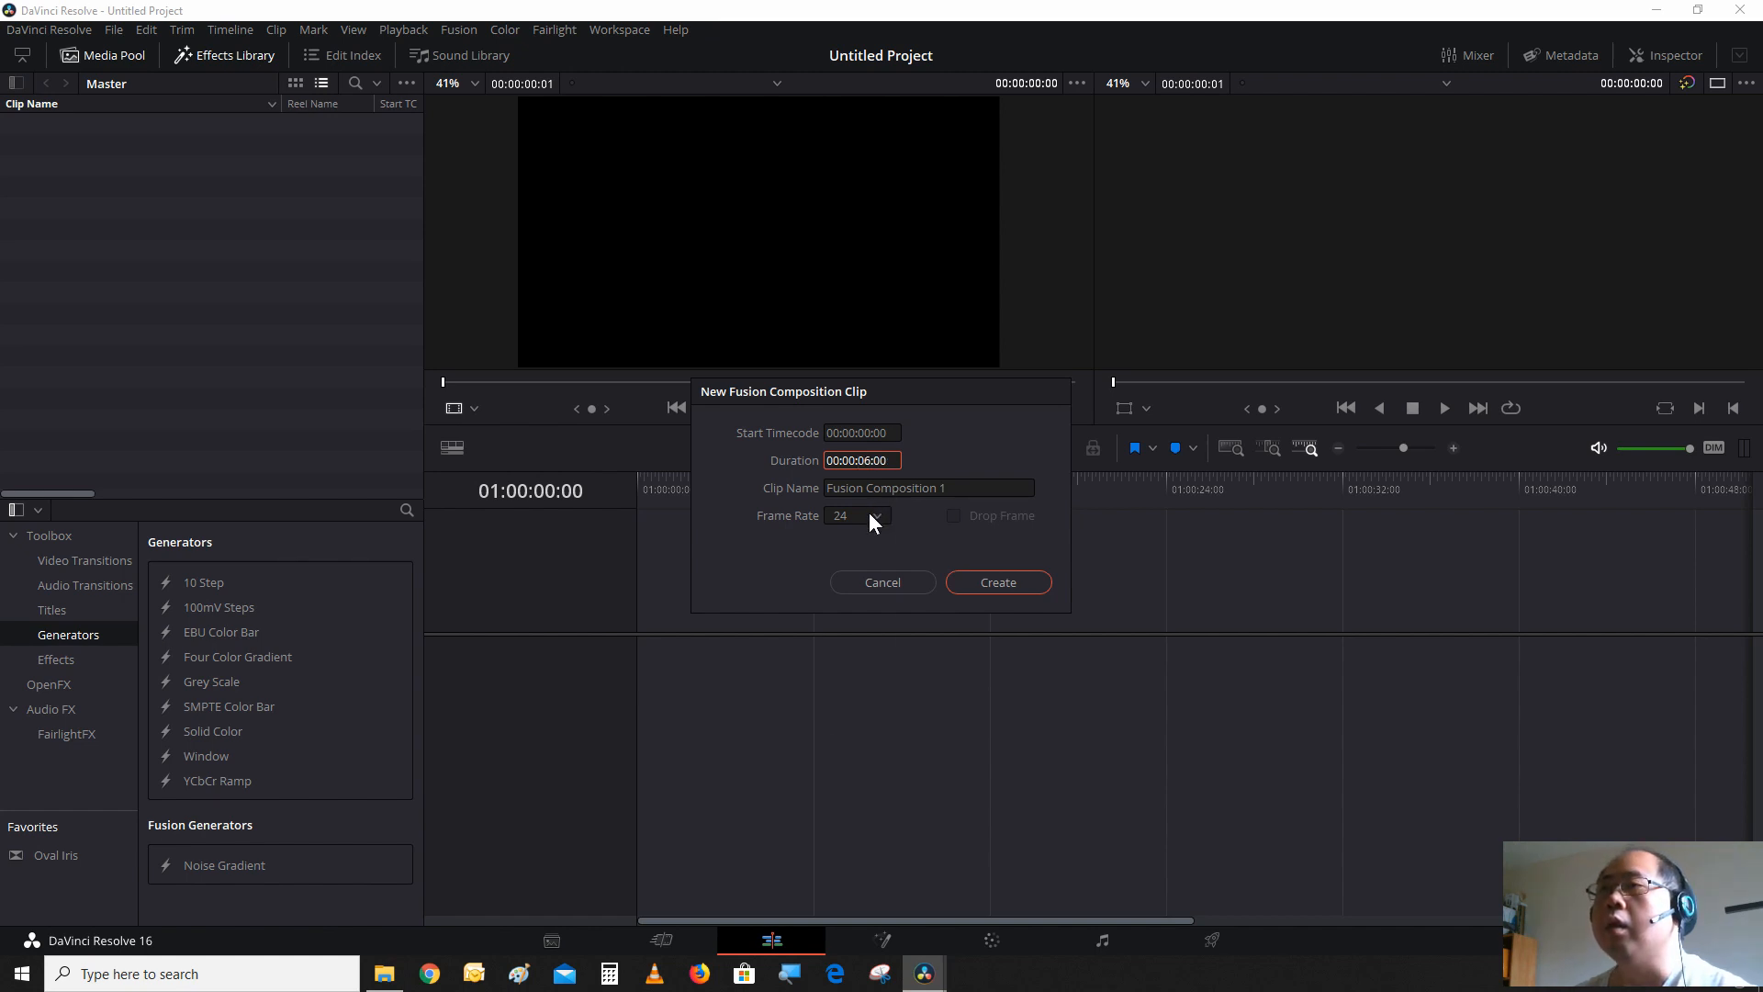
click(870, 511)
click(867, 658)
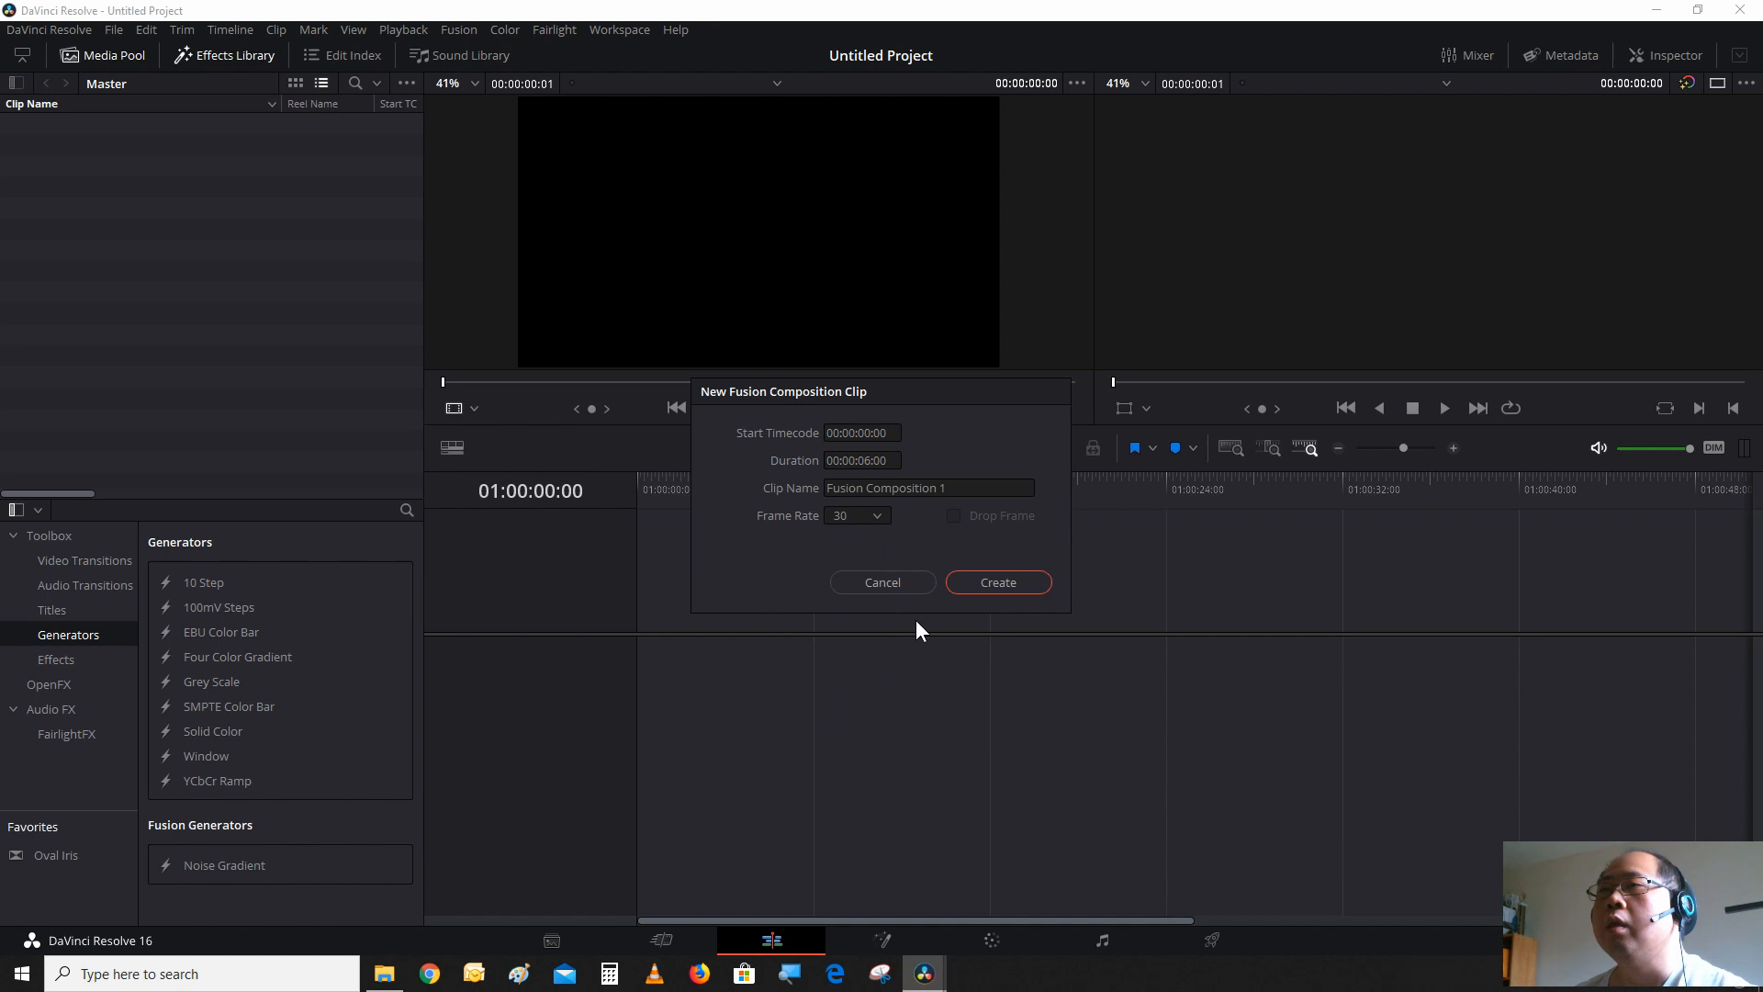
click(1032, 583)
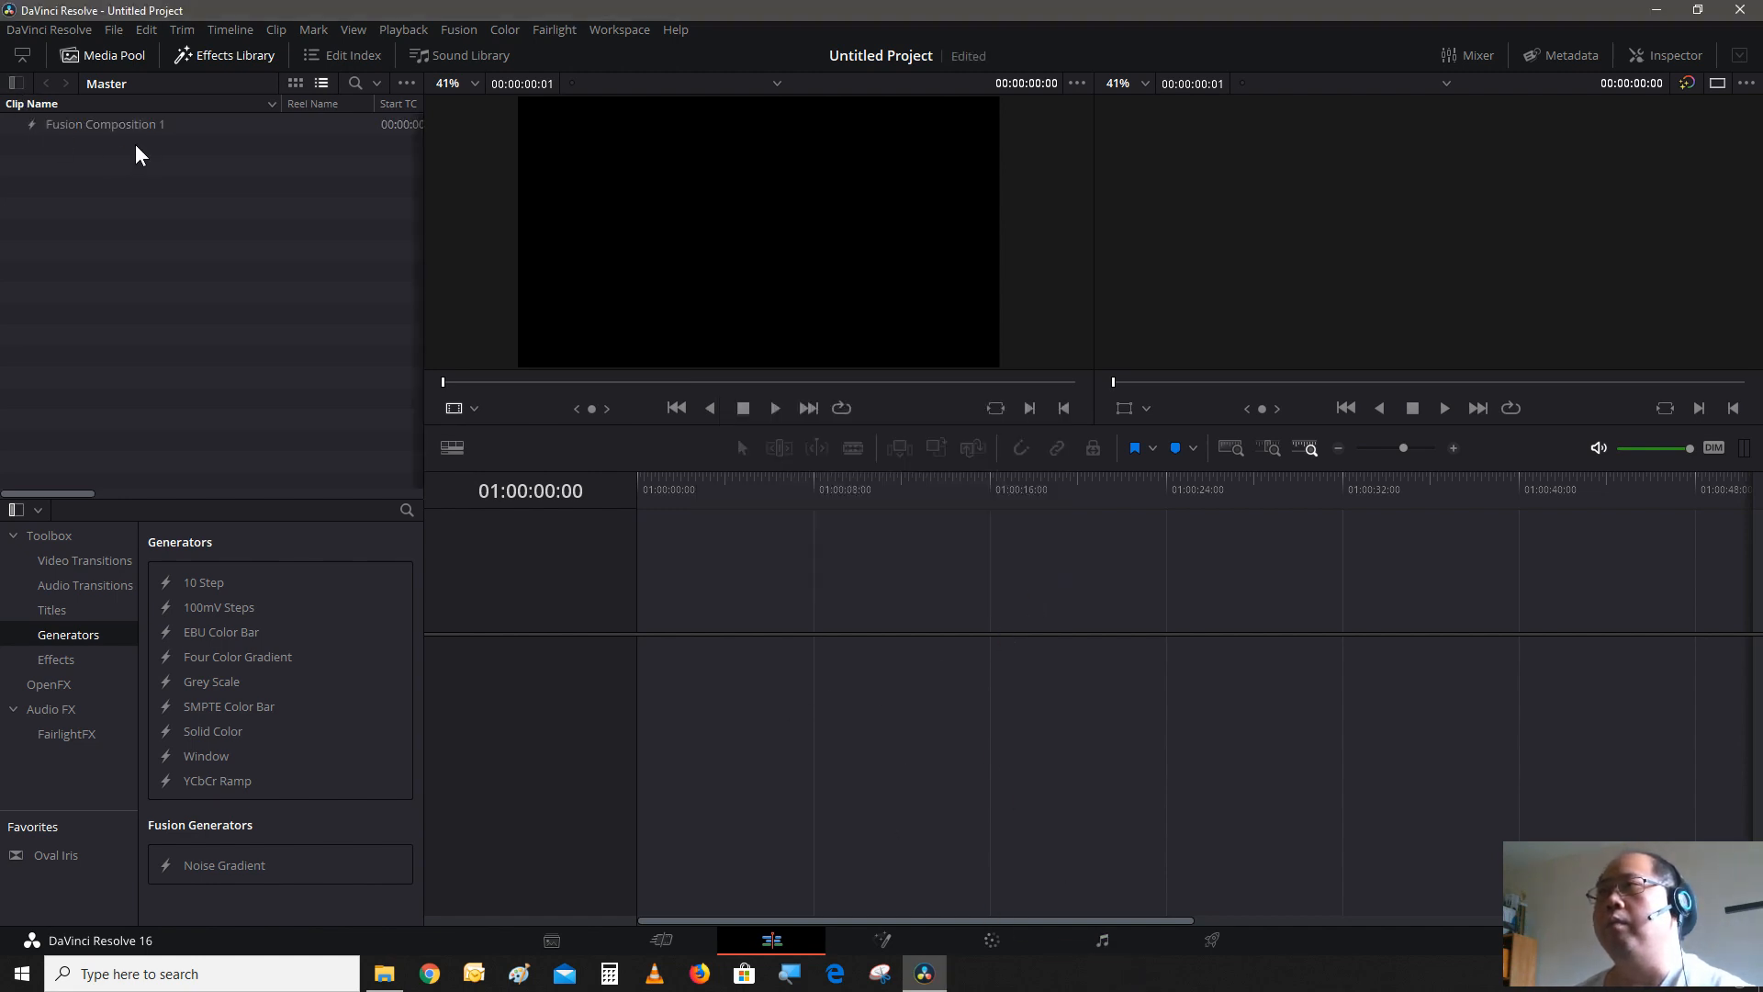
- Place Fusion Composition 1 on Video 1 of a new timeline and select it at 01:00:02:15
drag(145, 135, 646, 680)
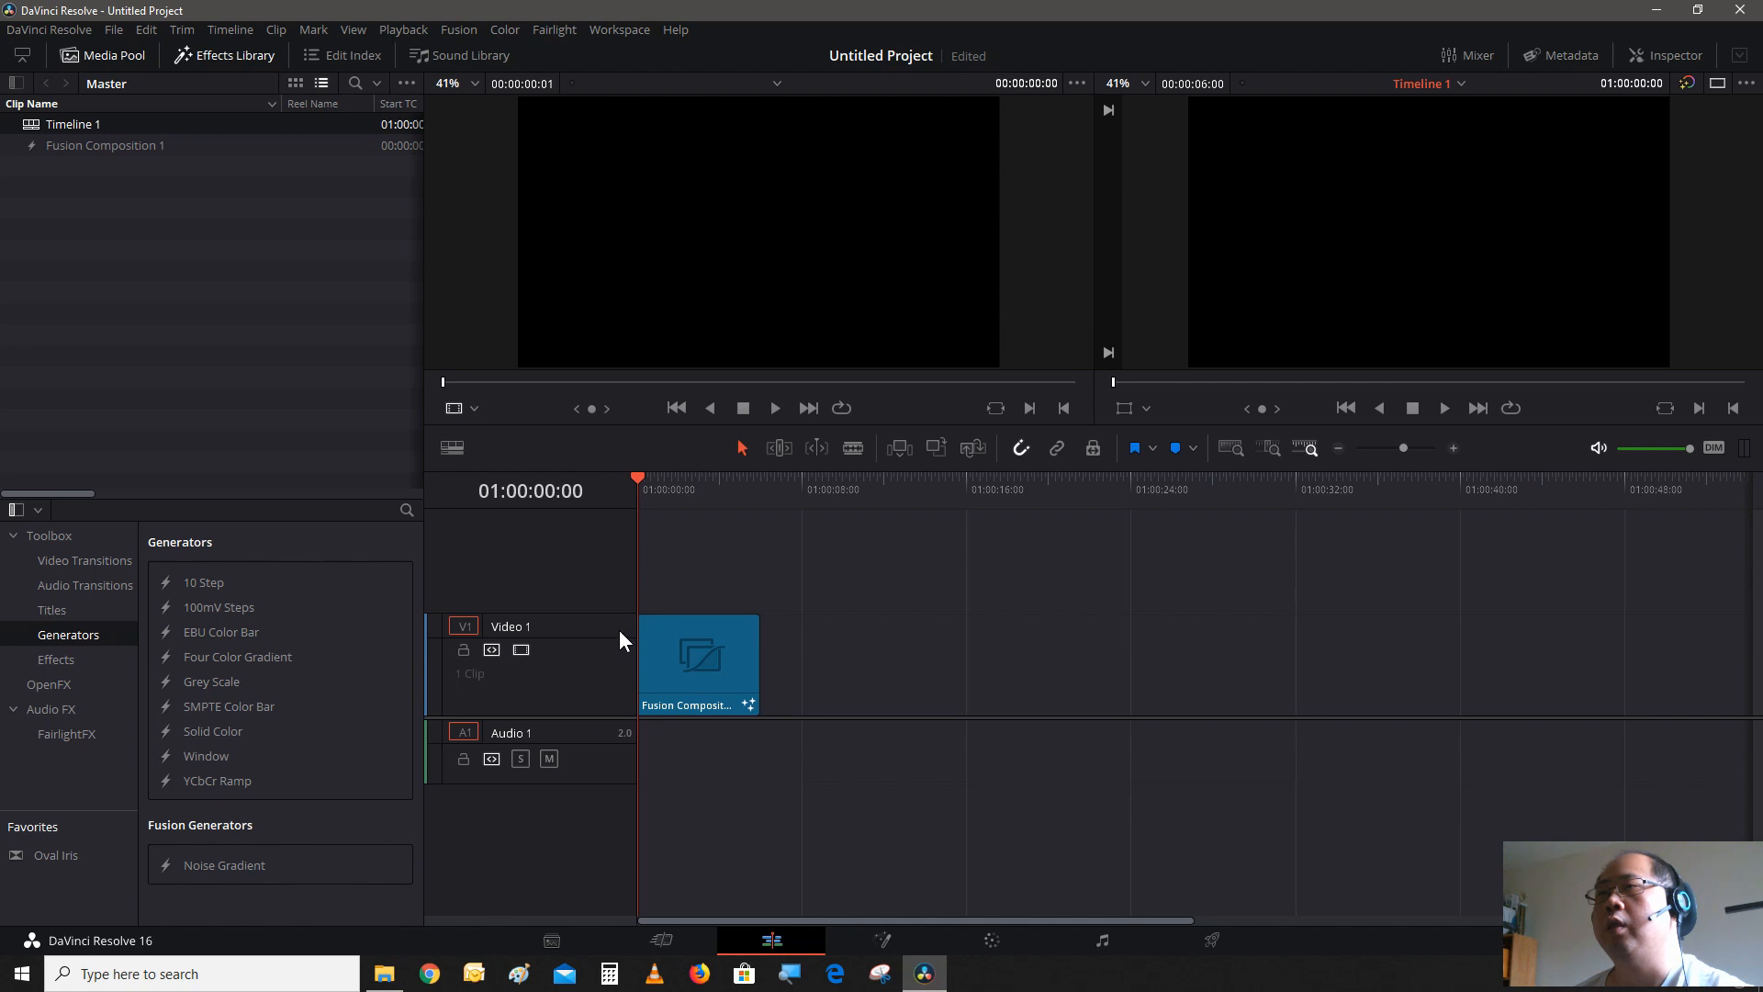
drag(624, 613, 622, 661)
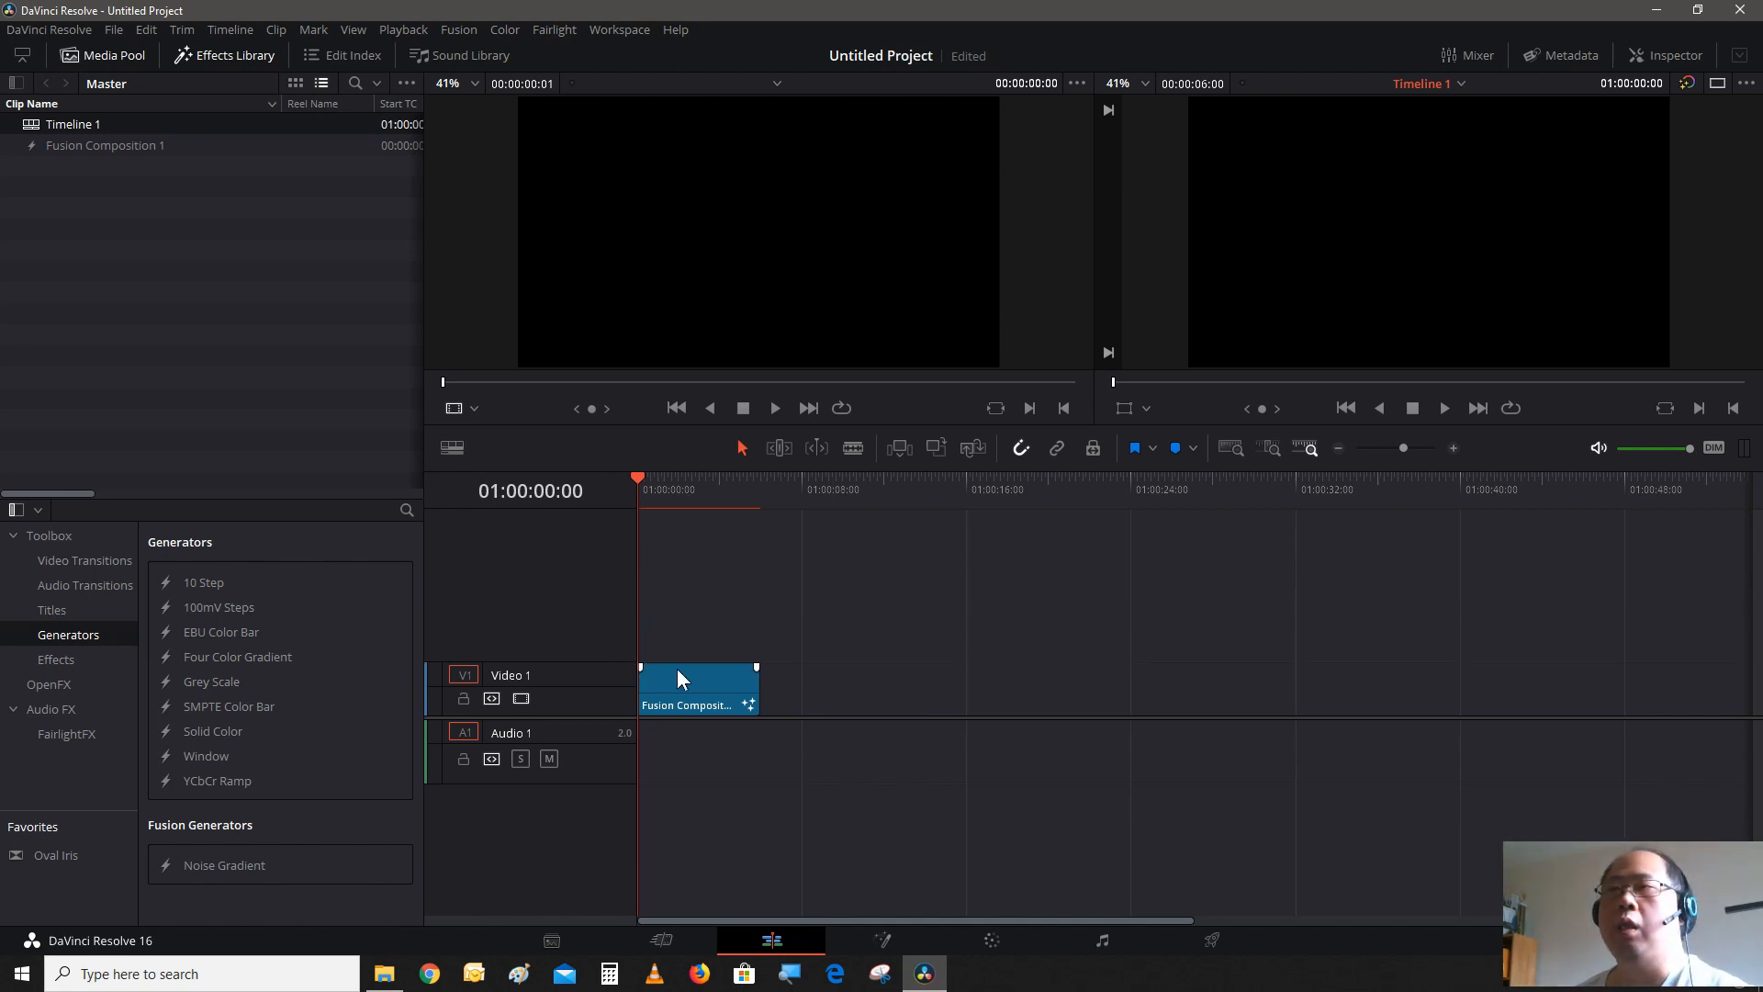
click(692, 489)
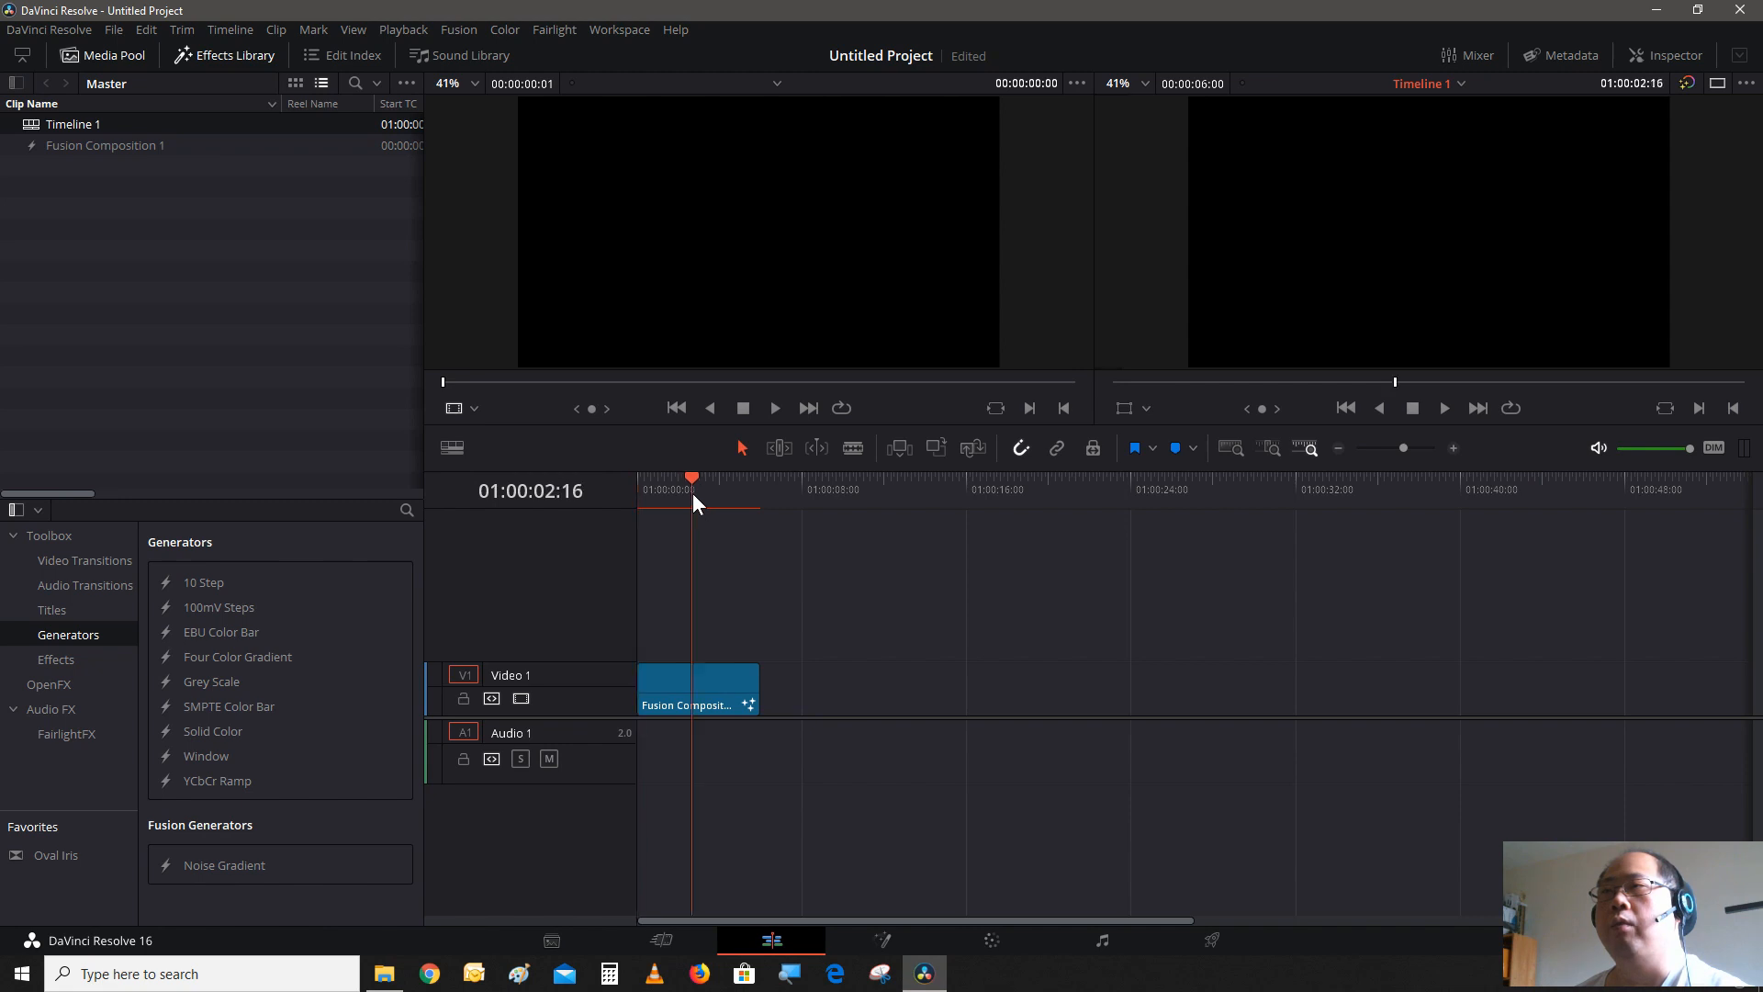
click(717, 684)
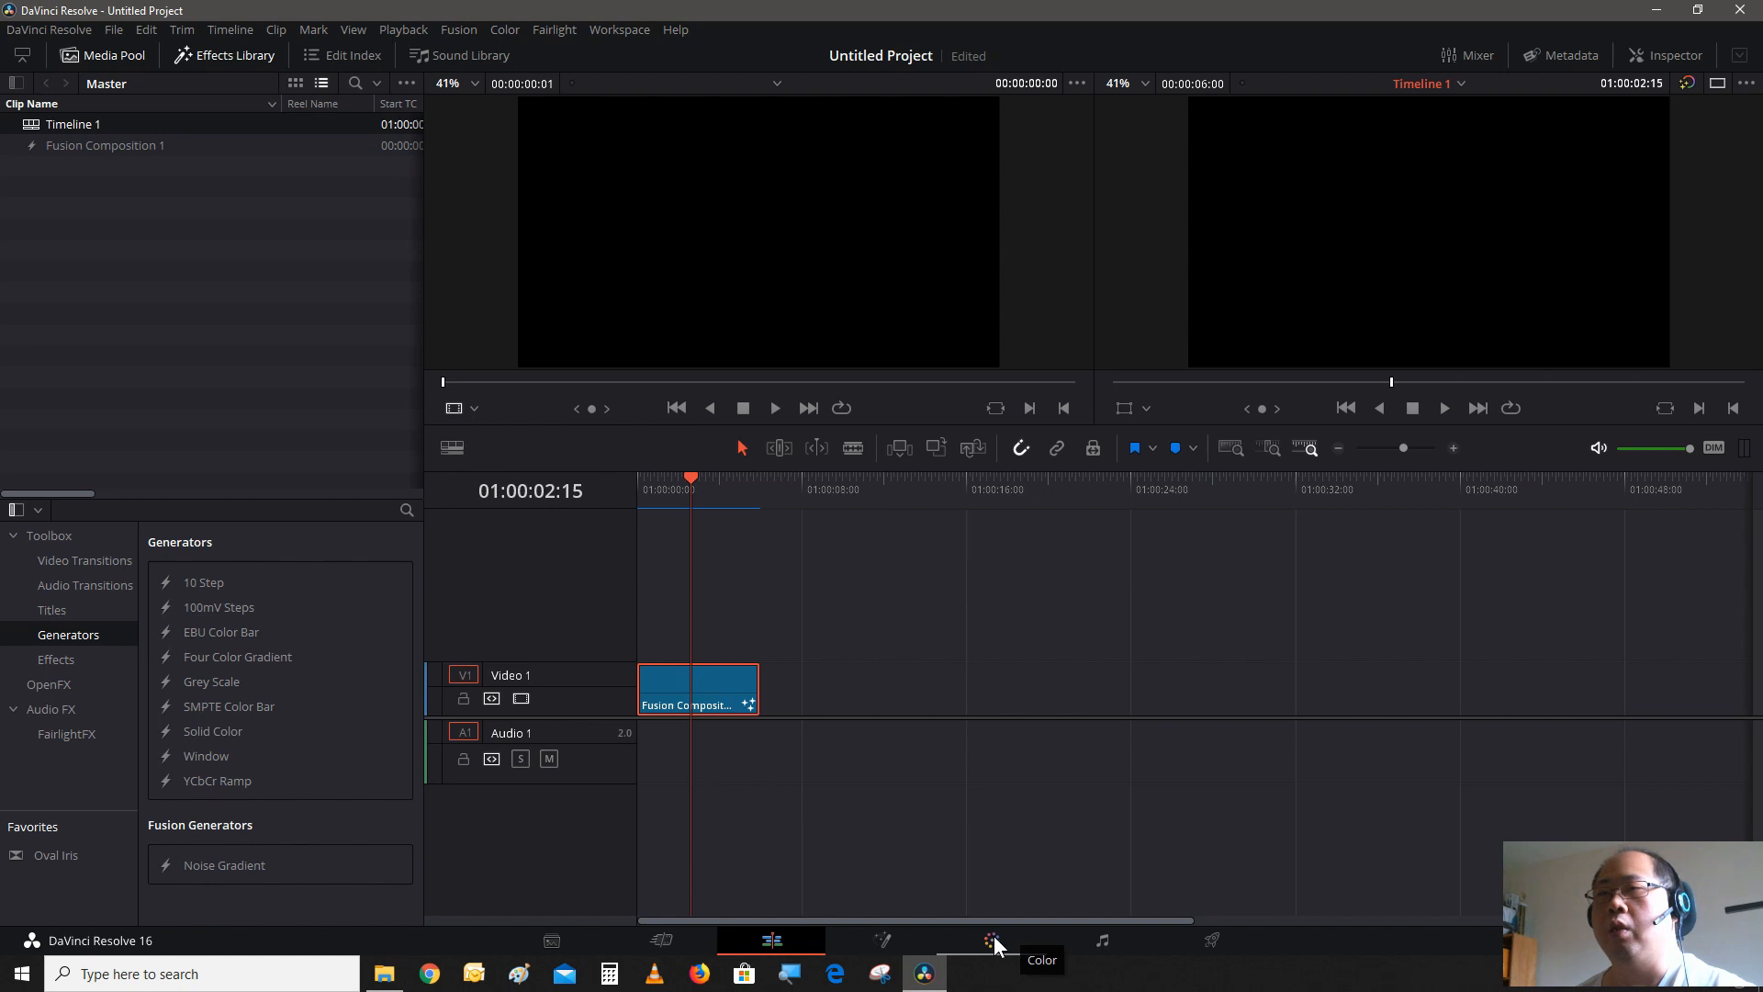
- Open the clip in Fusion, move MediaOut1 to the lower right, and add the title fly macro
click(896, 937)
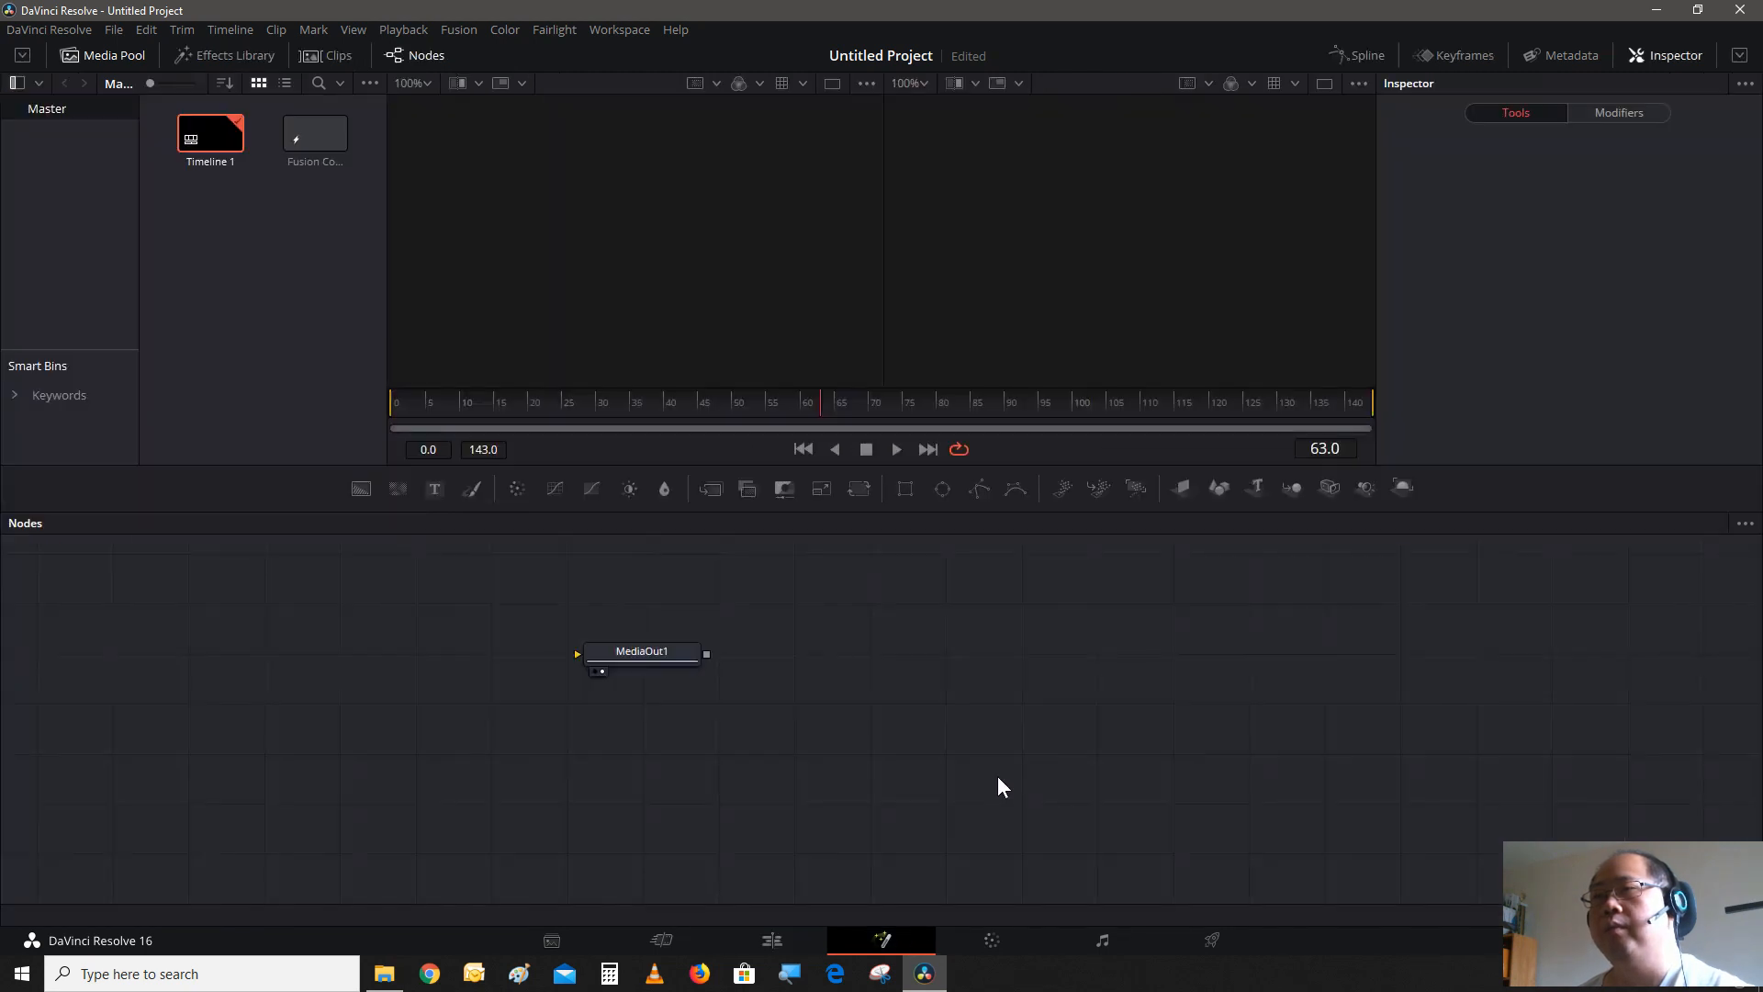
drag(676, 667, 1363, 803)
right_click(720, 663)
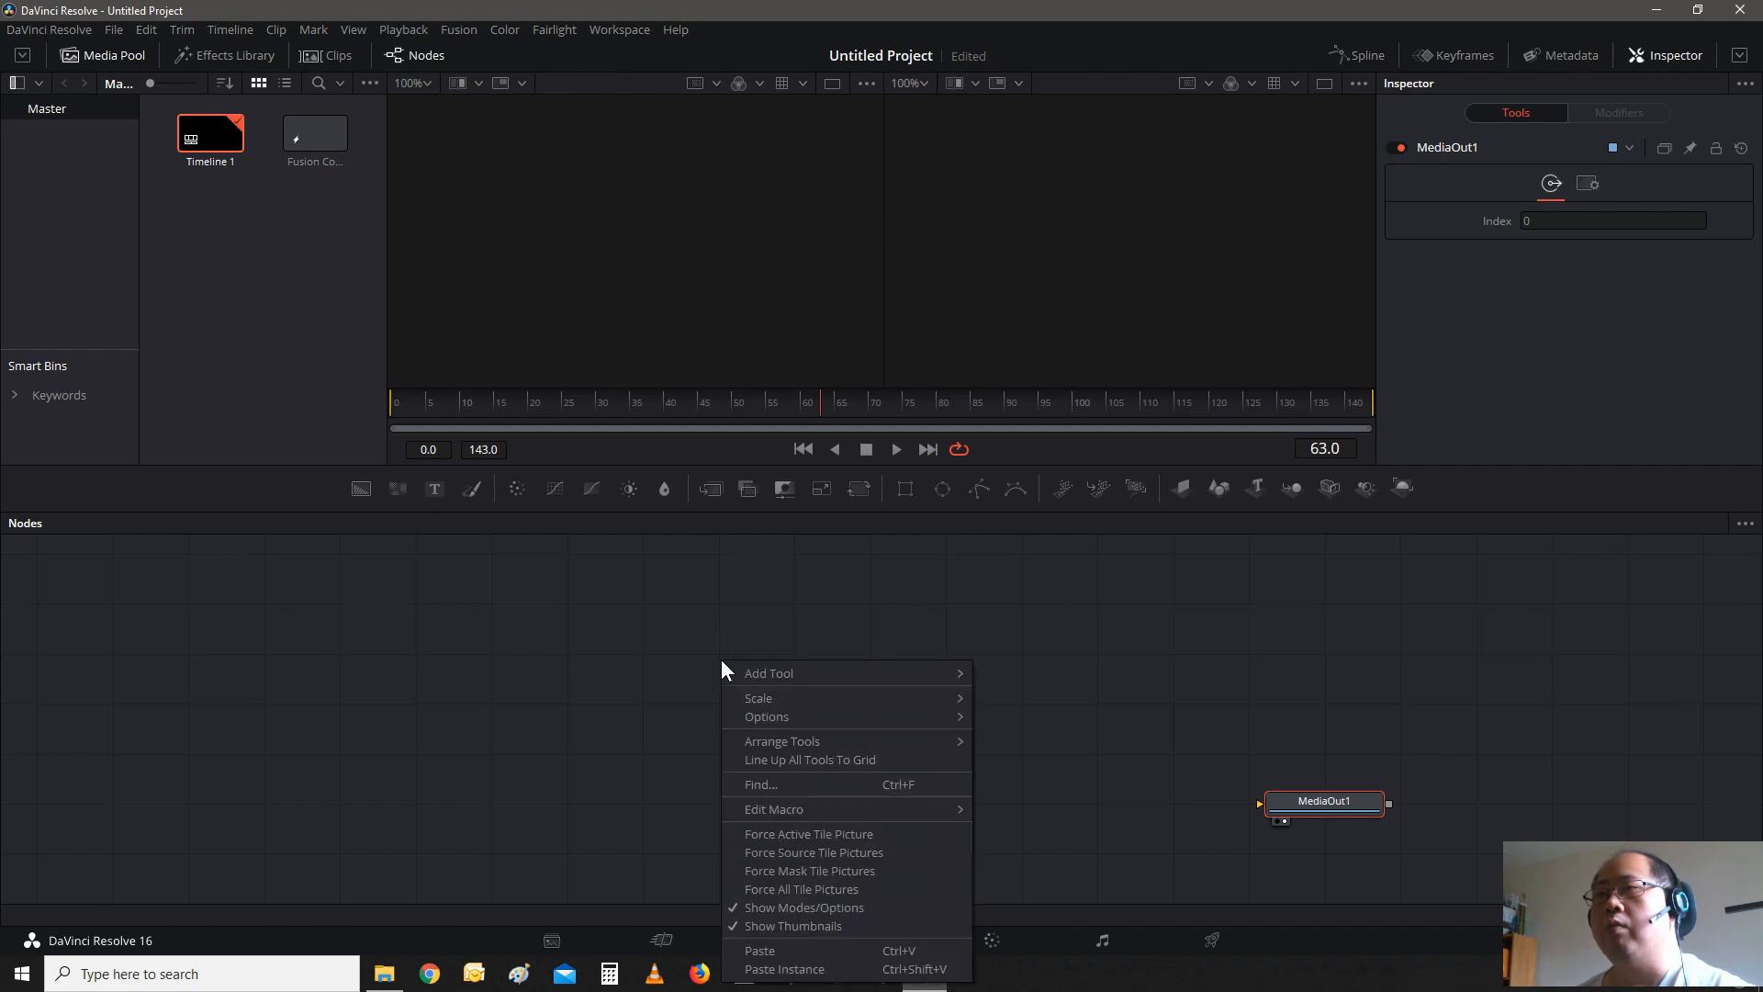
mouse_move(768, 679)
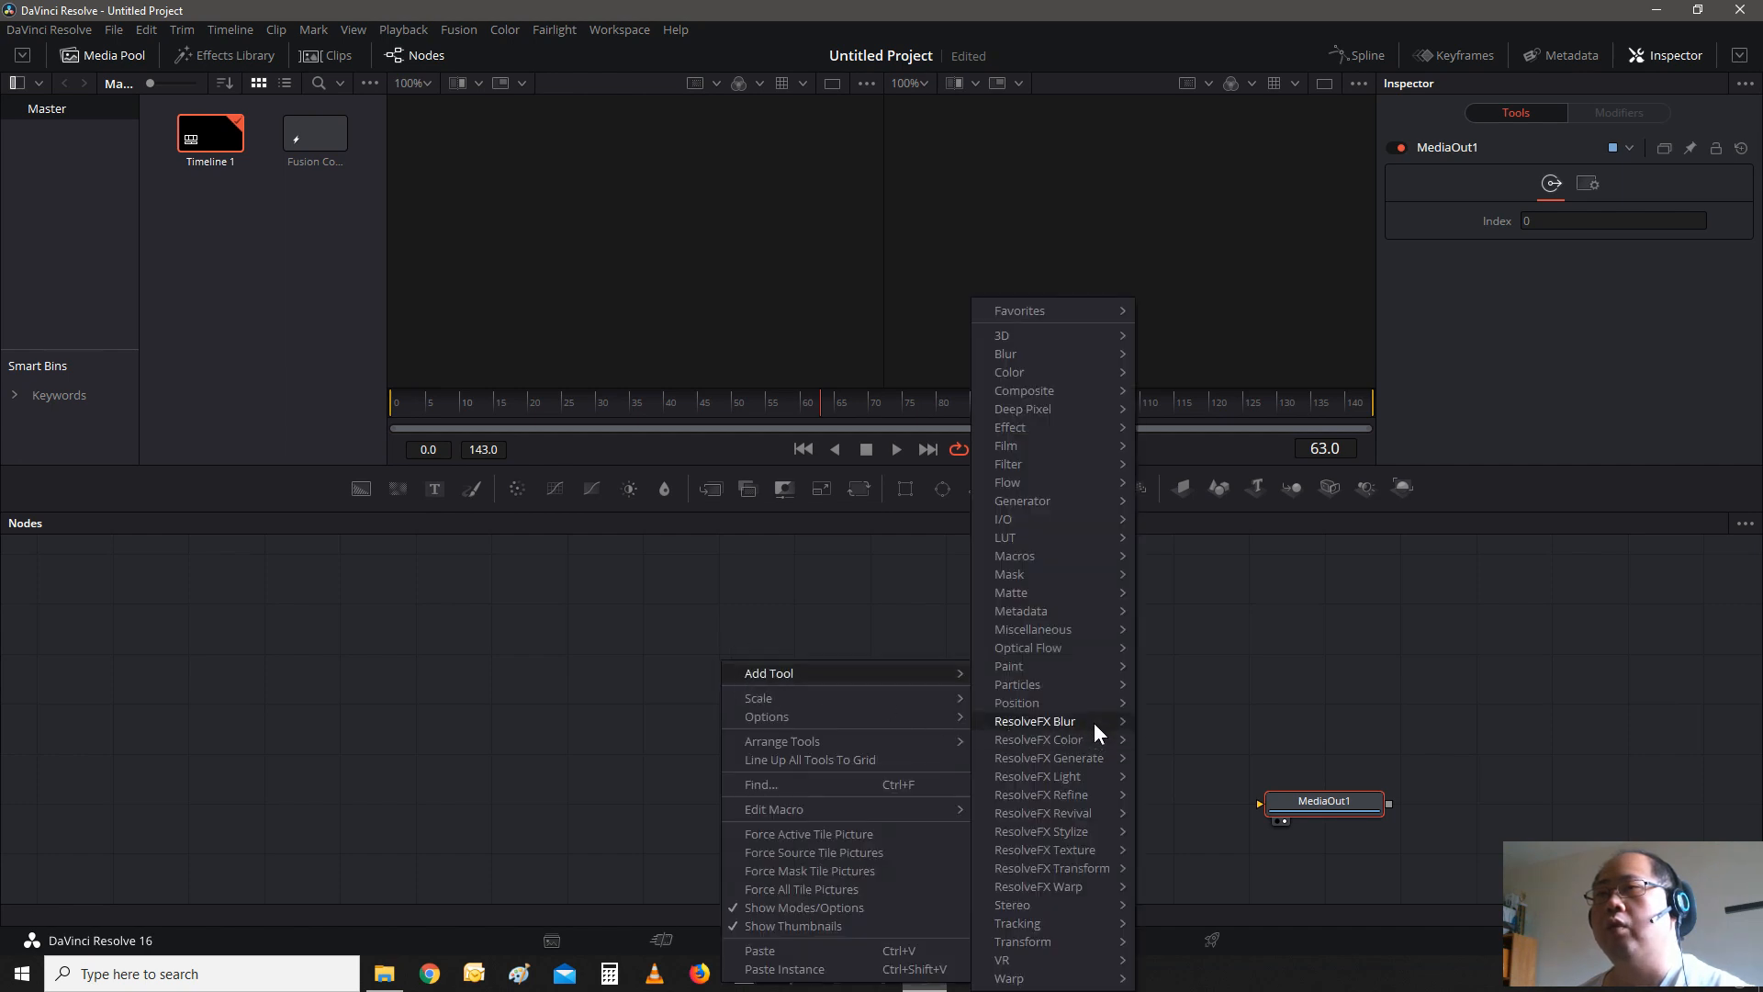
mouse_move(1094, 572)
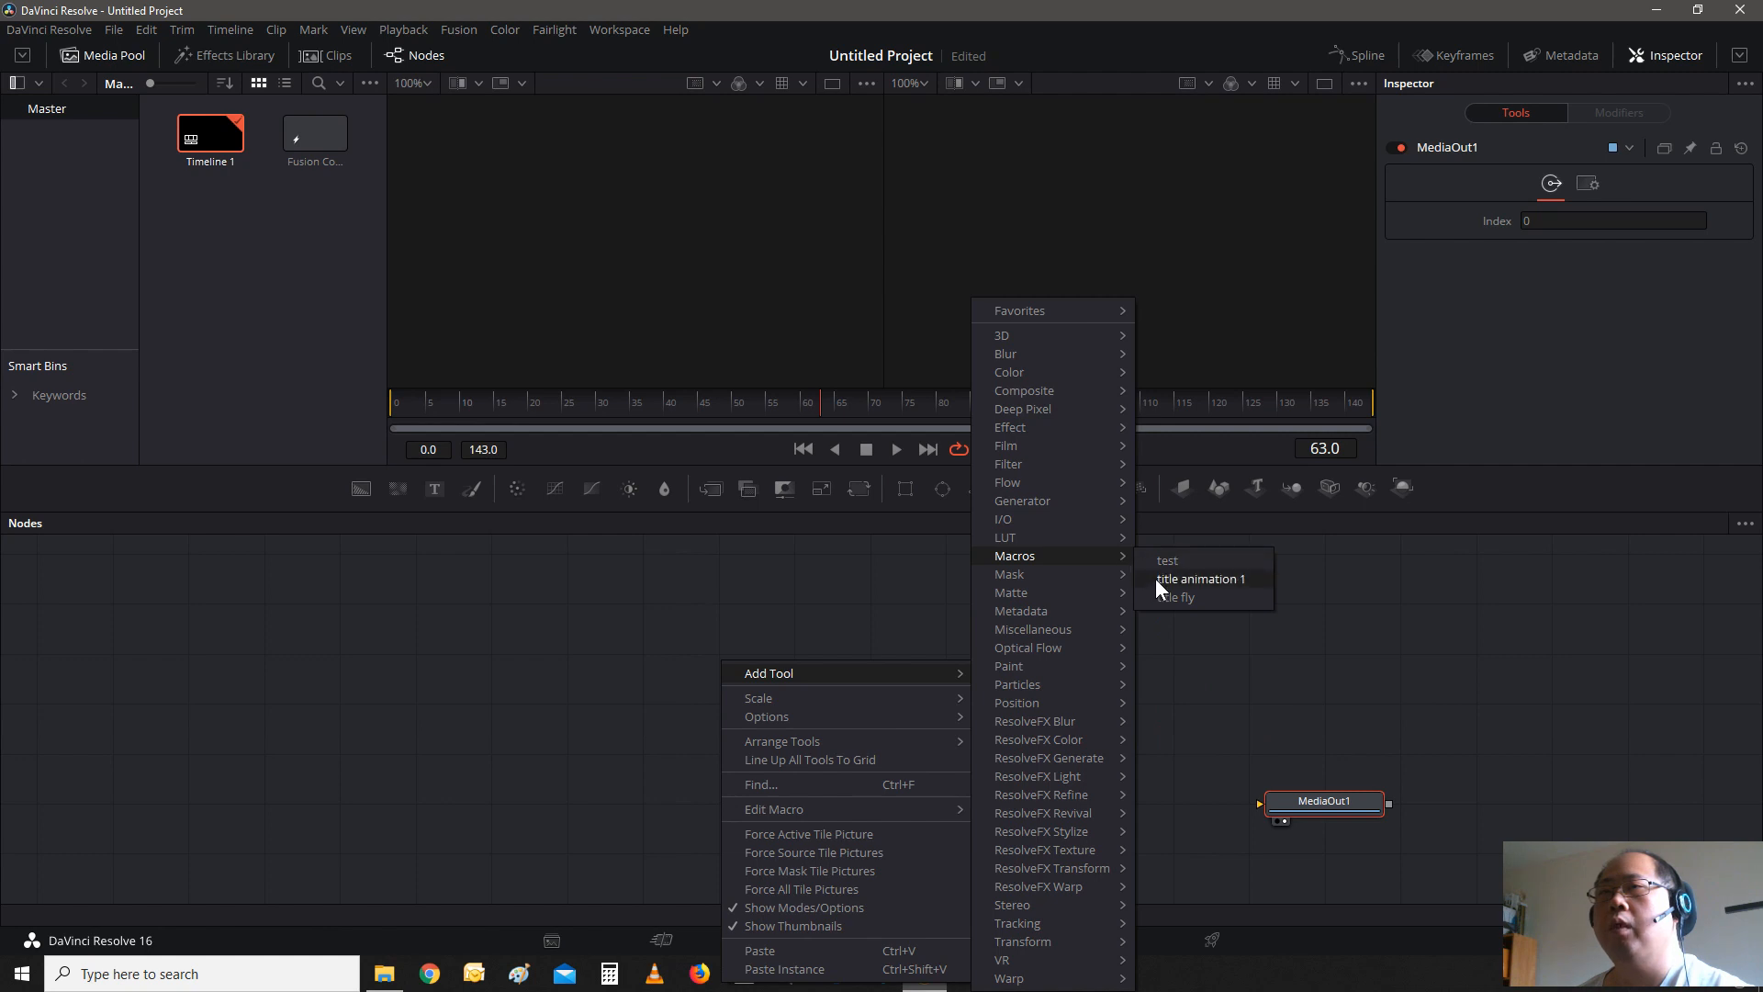
click(1164, 597)
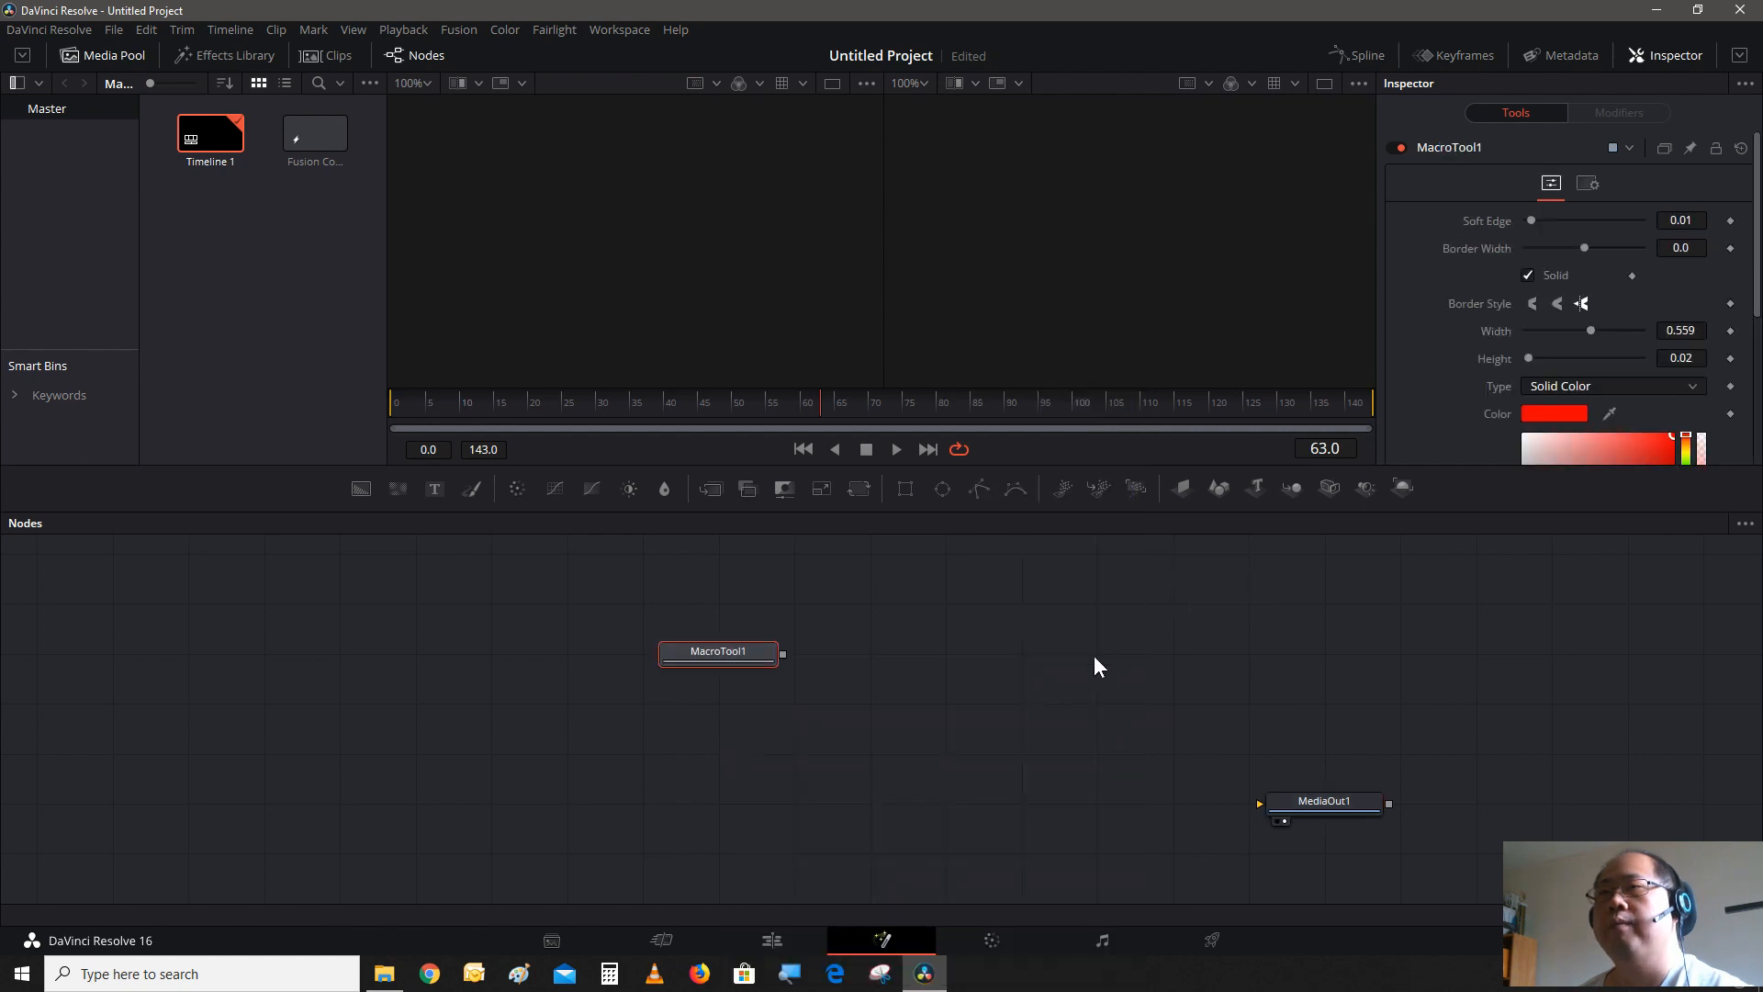
- Wire MacroTool1 into MediaOut1 and preview the title animation, stopping on the finished title
drag(764, 654, 1289, 812)
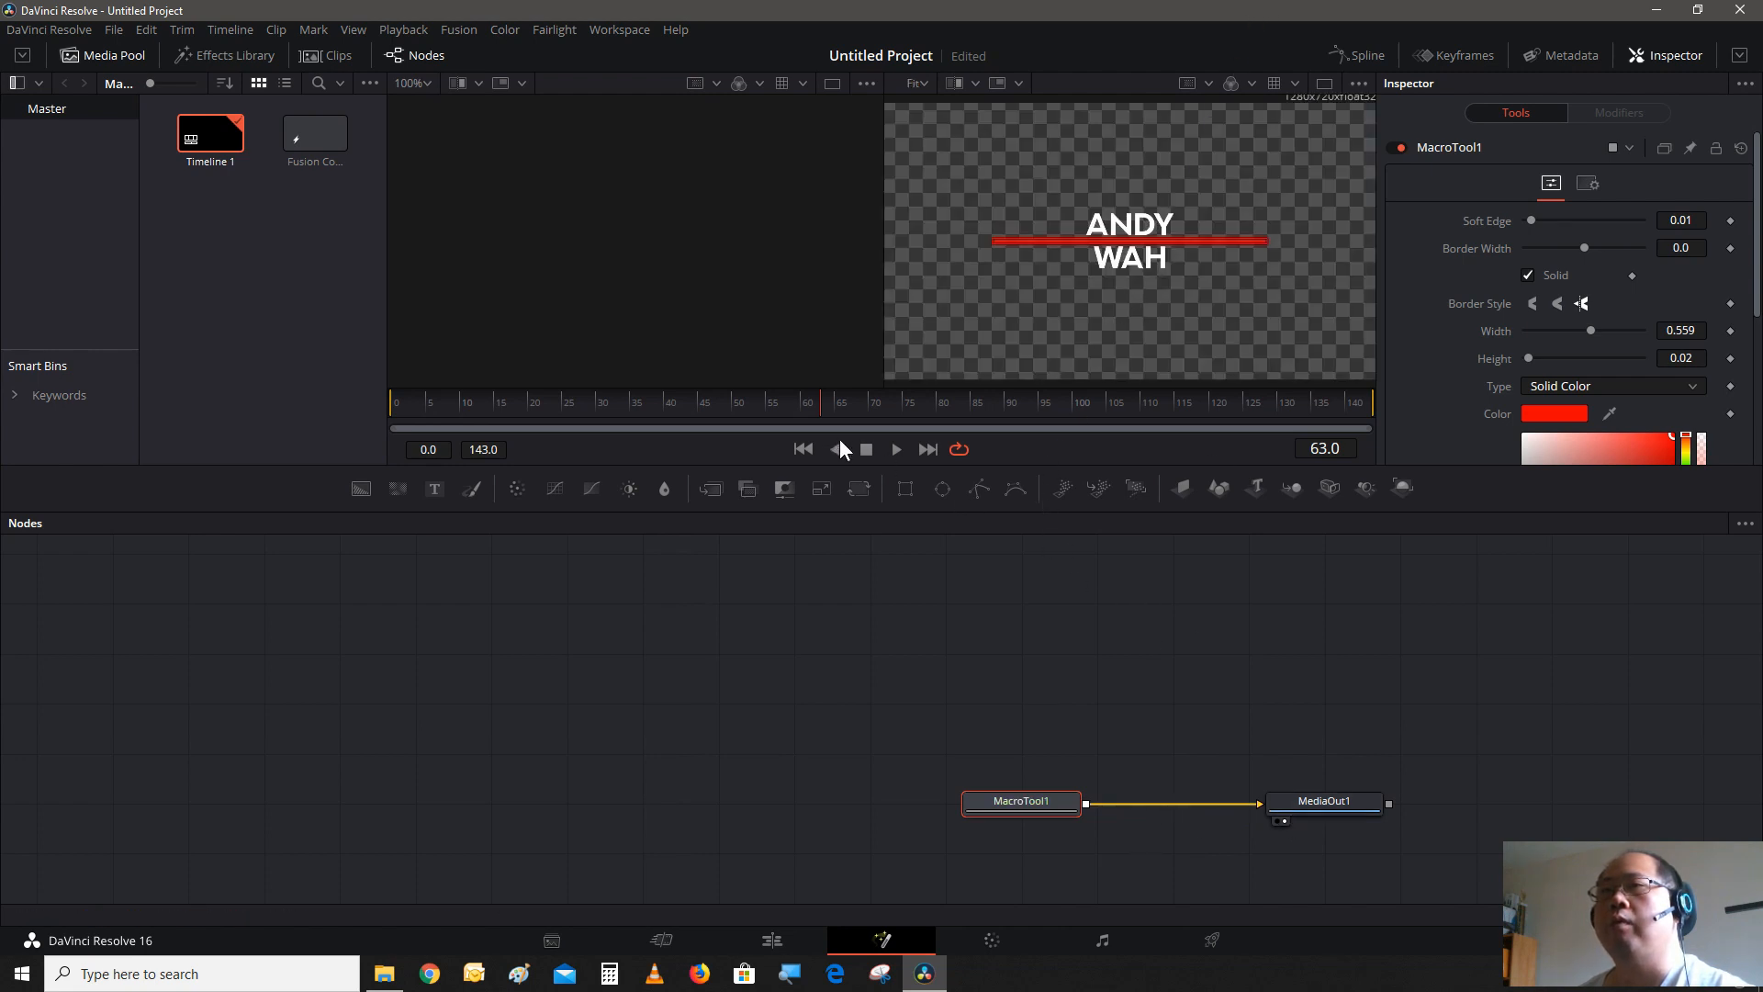
click(898, 443)
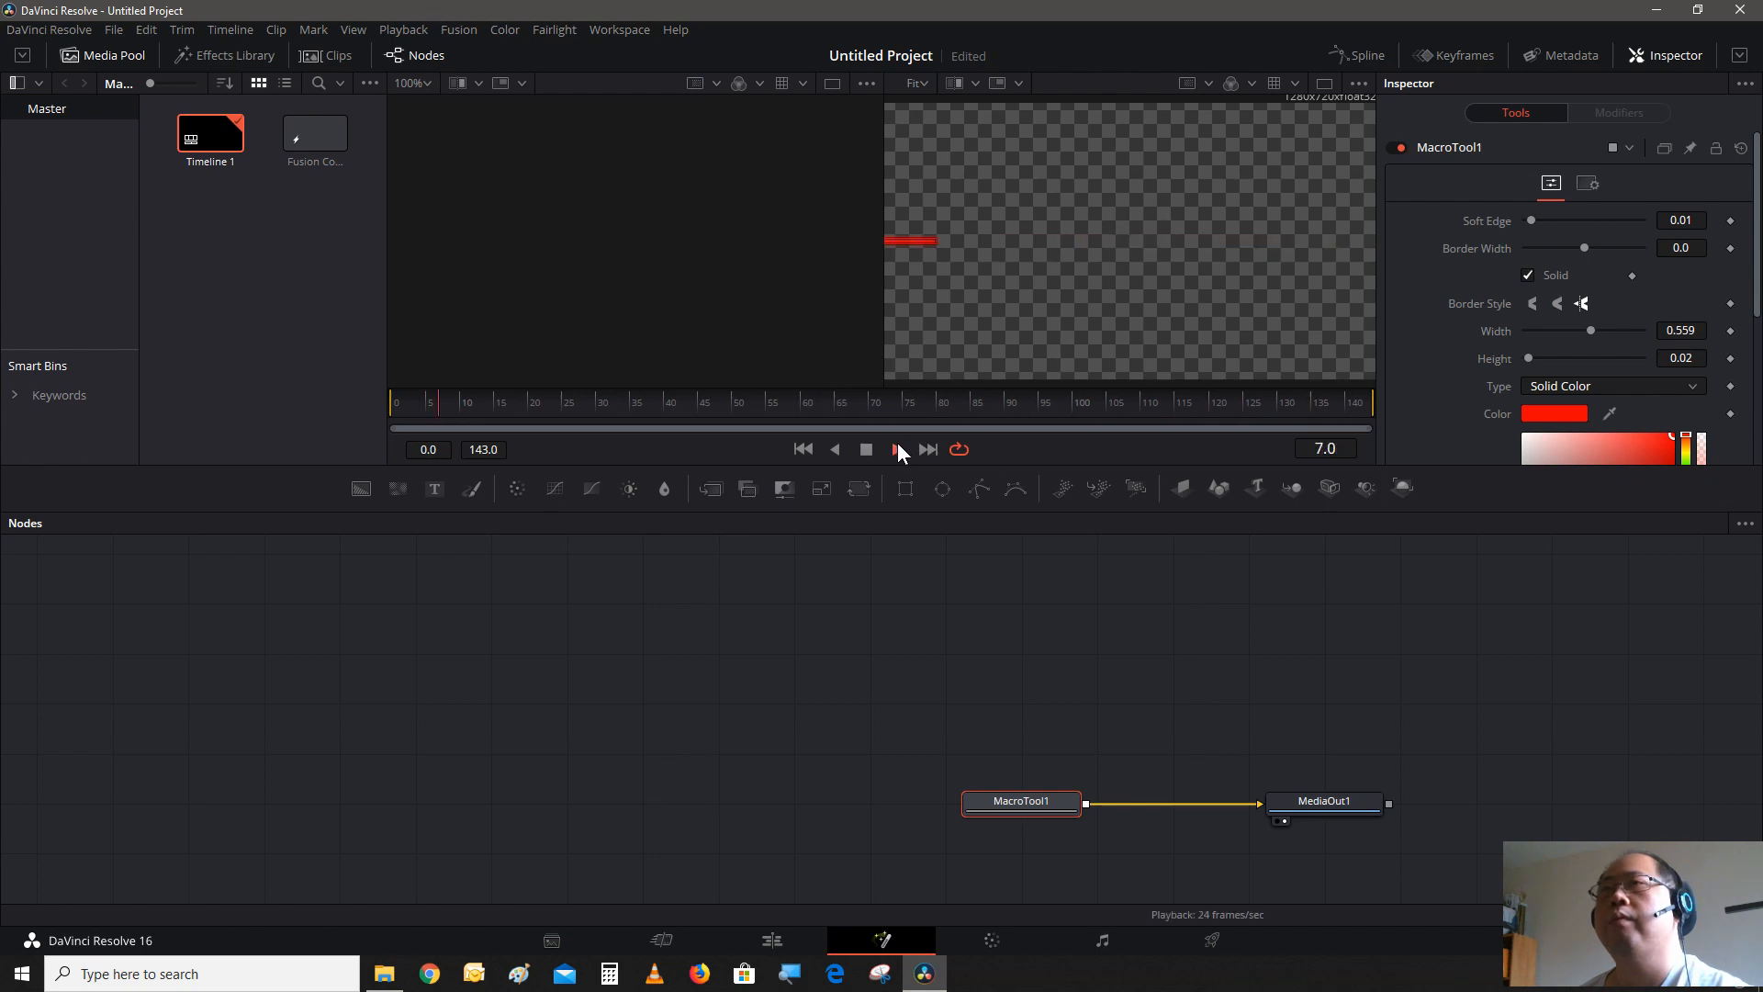
click(864, 447)
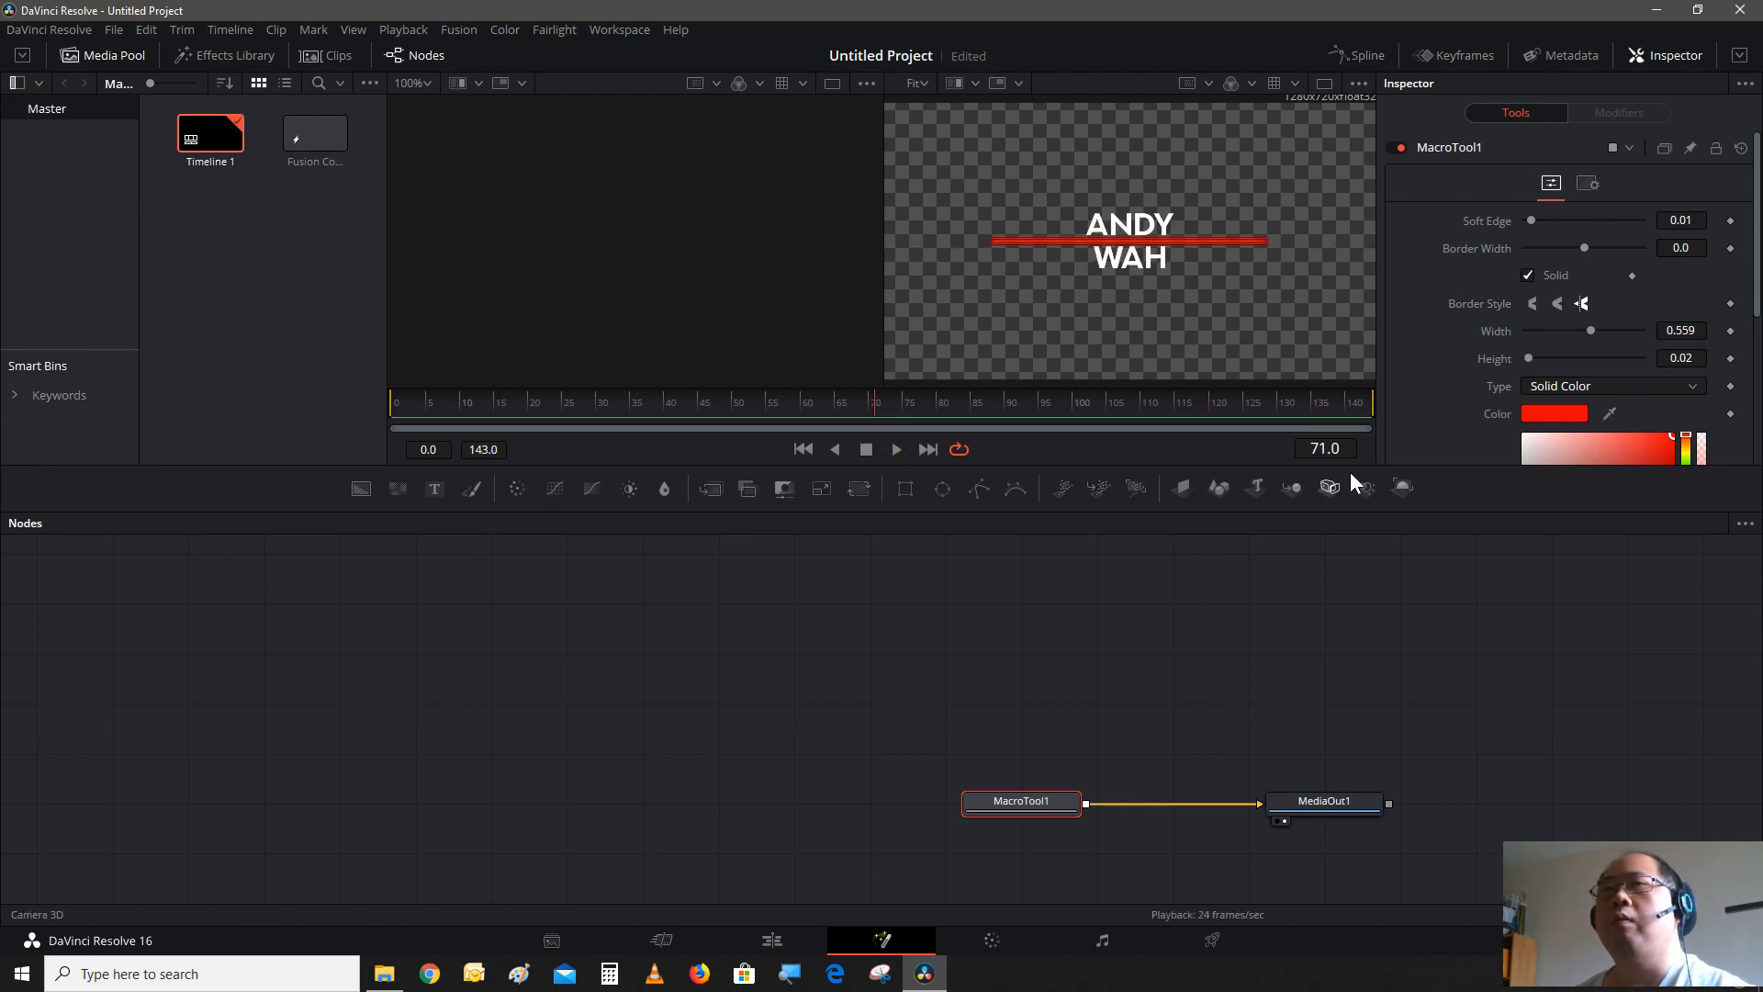
- Recolour the title line deep blue (Red 0.02316, Green 0.322696, Blue 0.772)
scroll(1625, 299, down, 3)
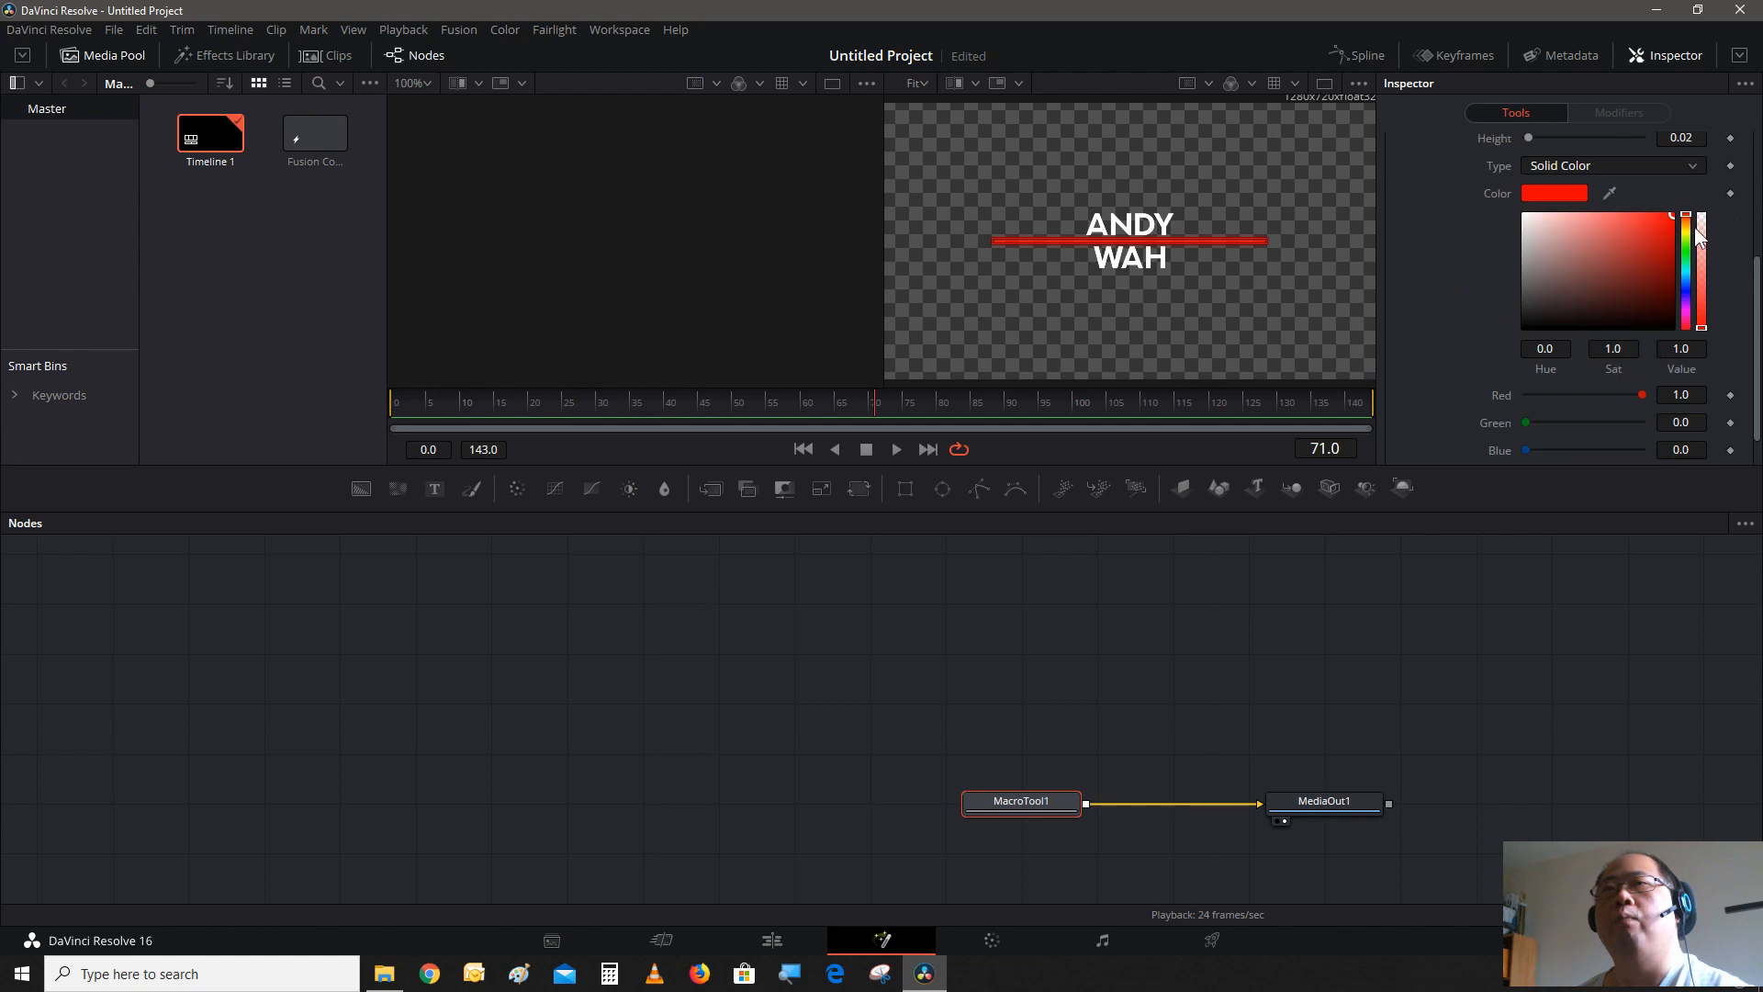
click(1686, 282)
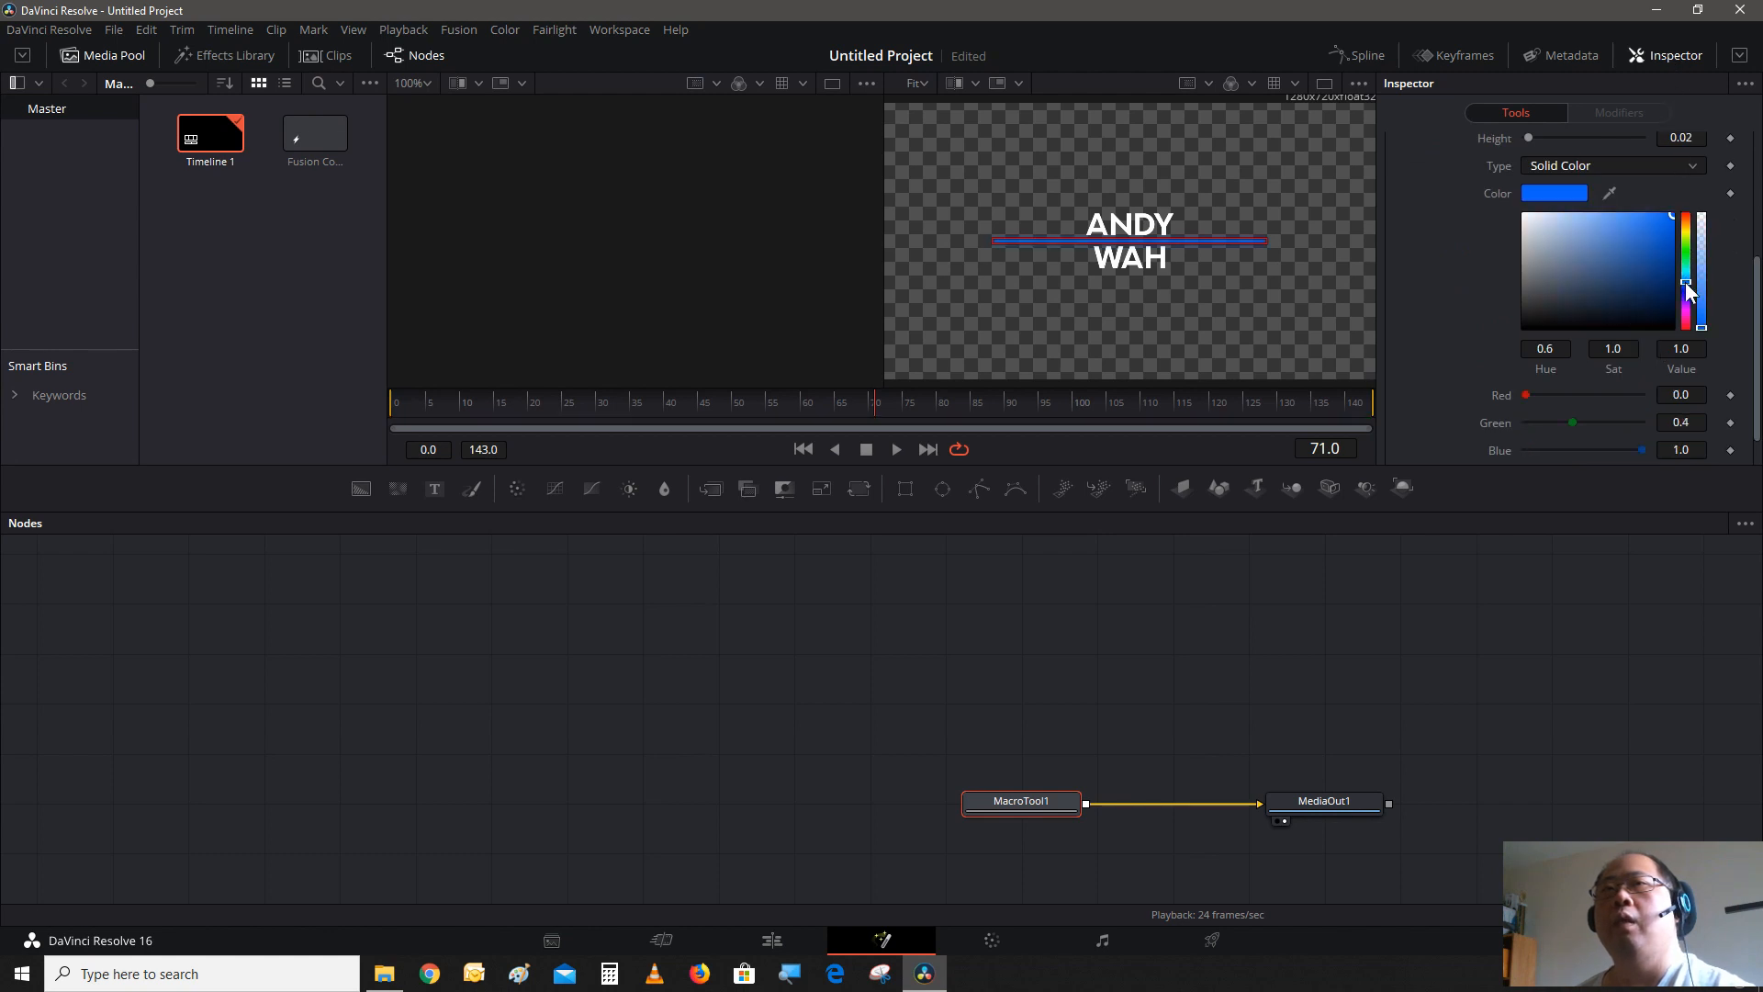
click(1669, 235)
drag(1669, 235, 1669, 239)
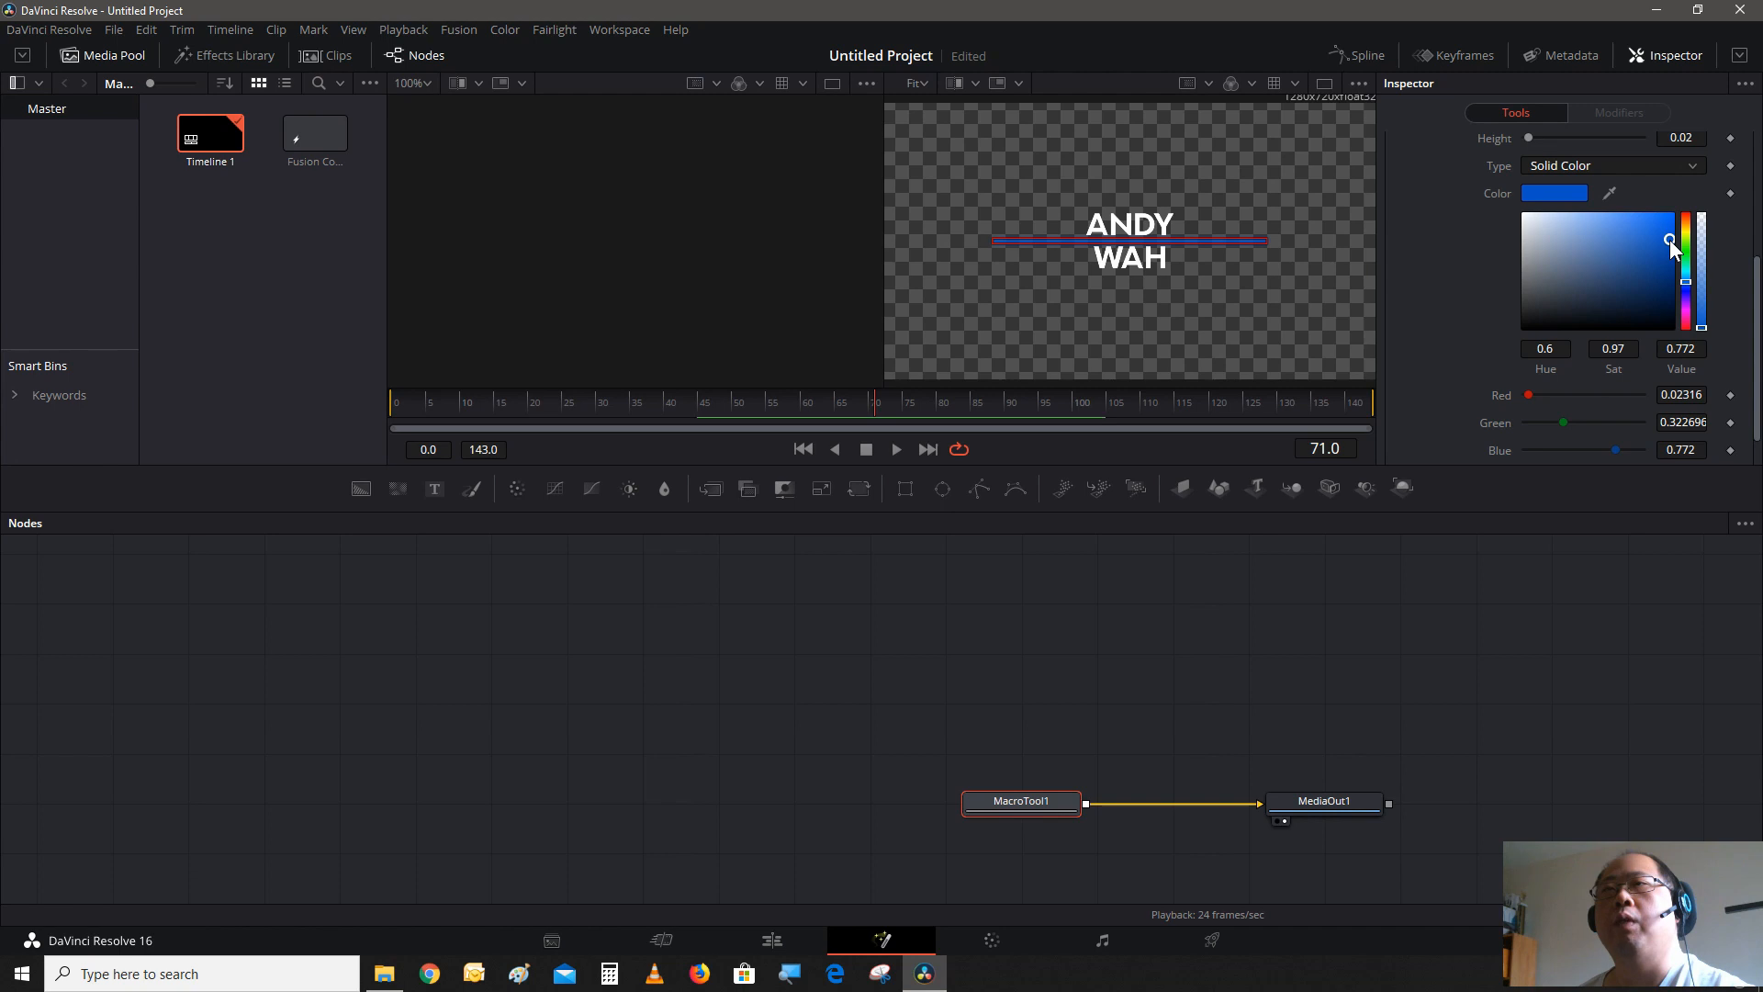
- Reselect MacroTool1 and widen the line under the title
click(1302, 796)
click(1036, 799)
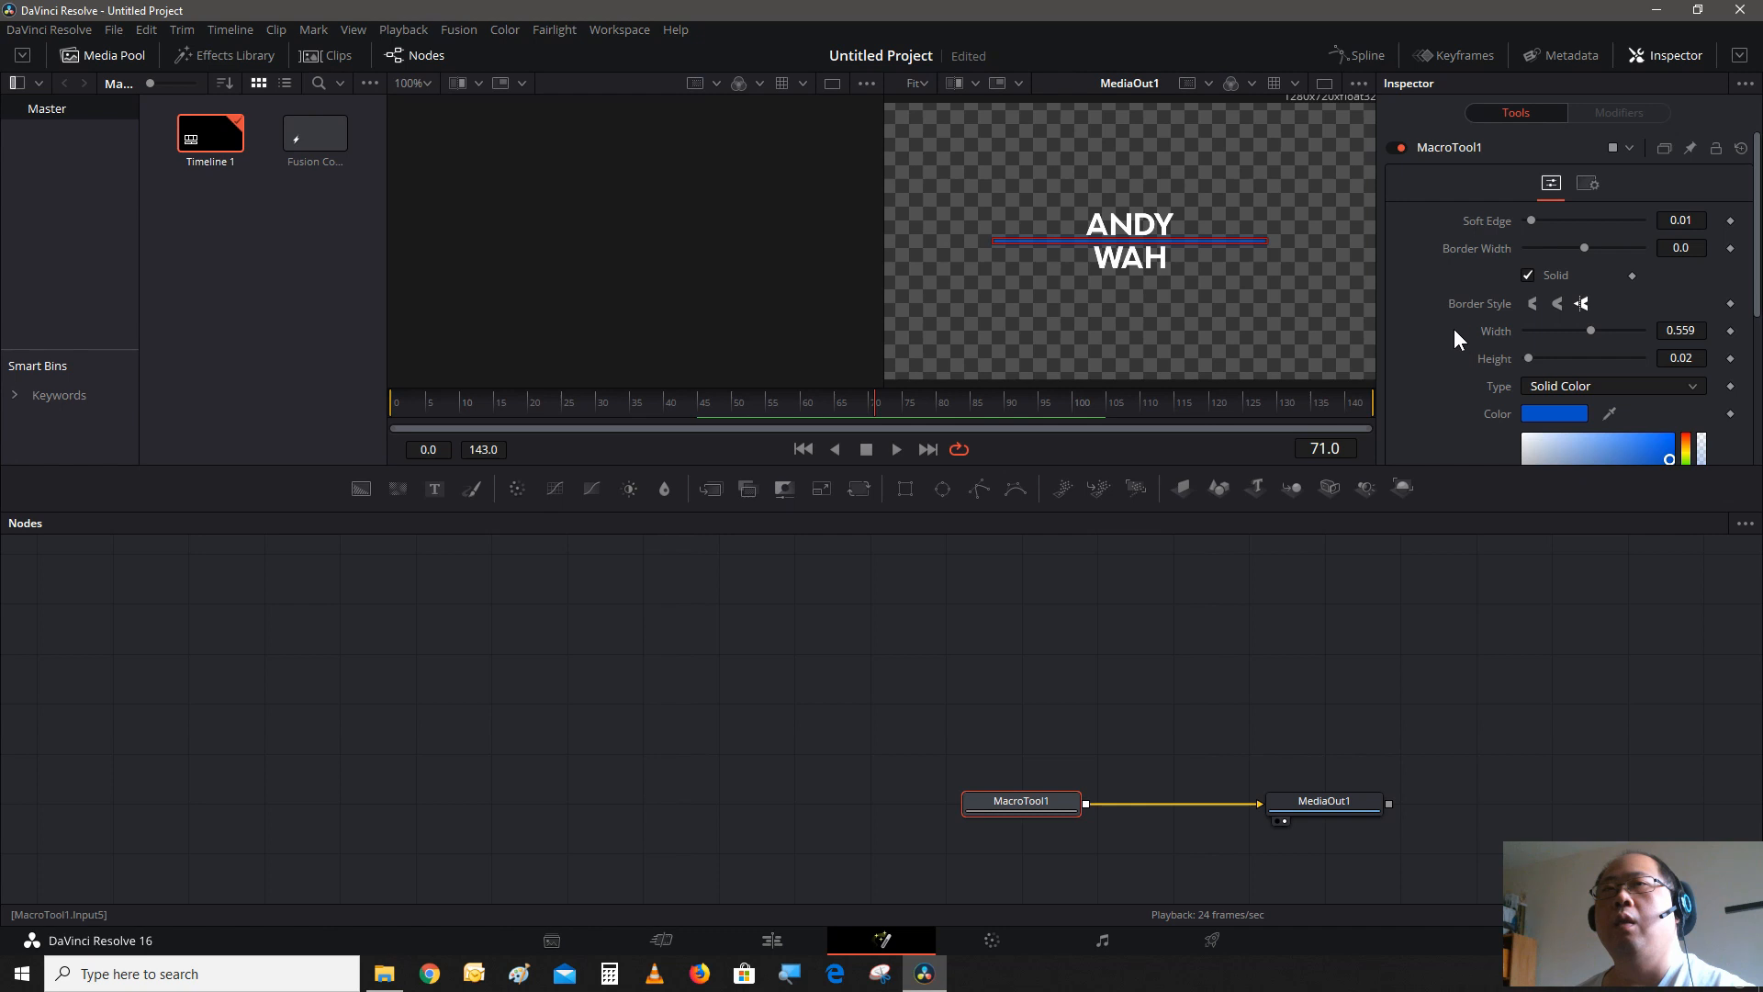
scroll(1444, 285, down, 2)
scroll(1443, 283, up, 2)
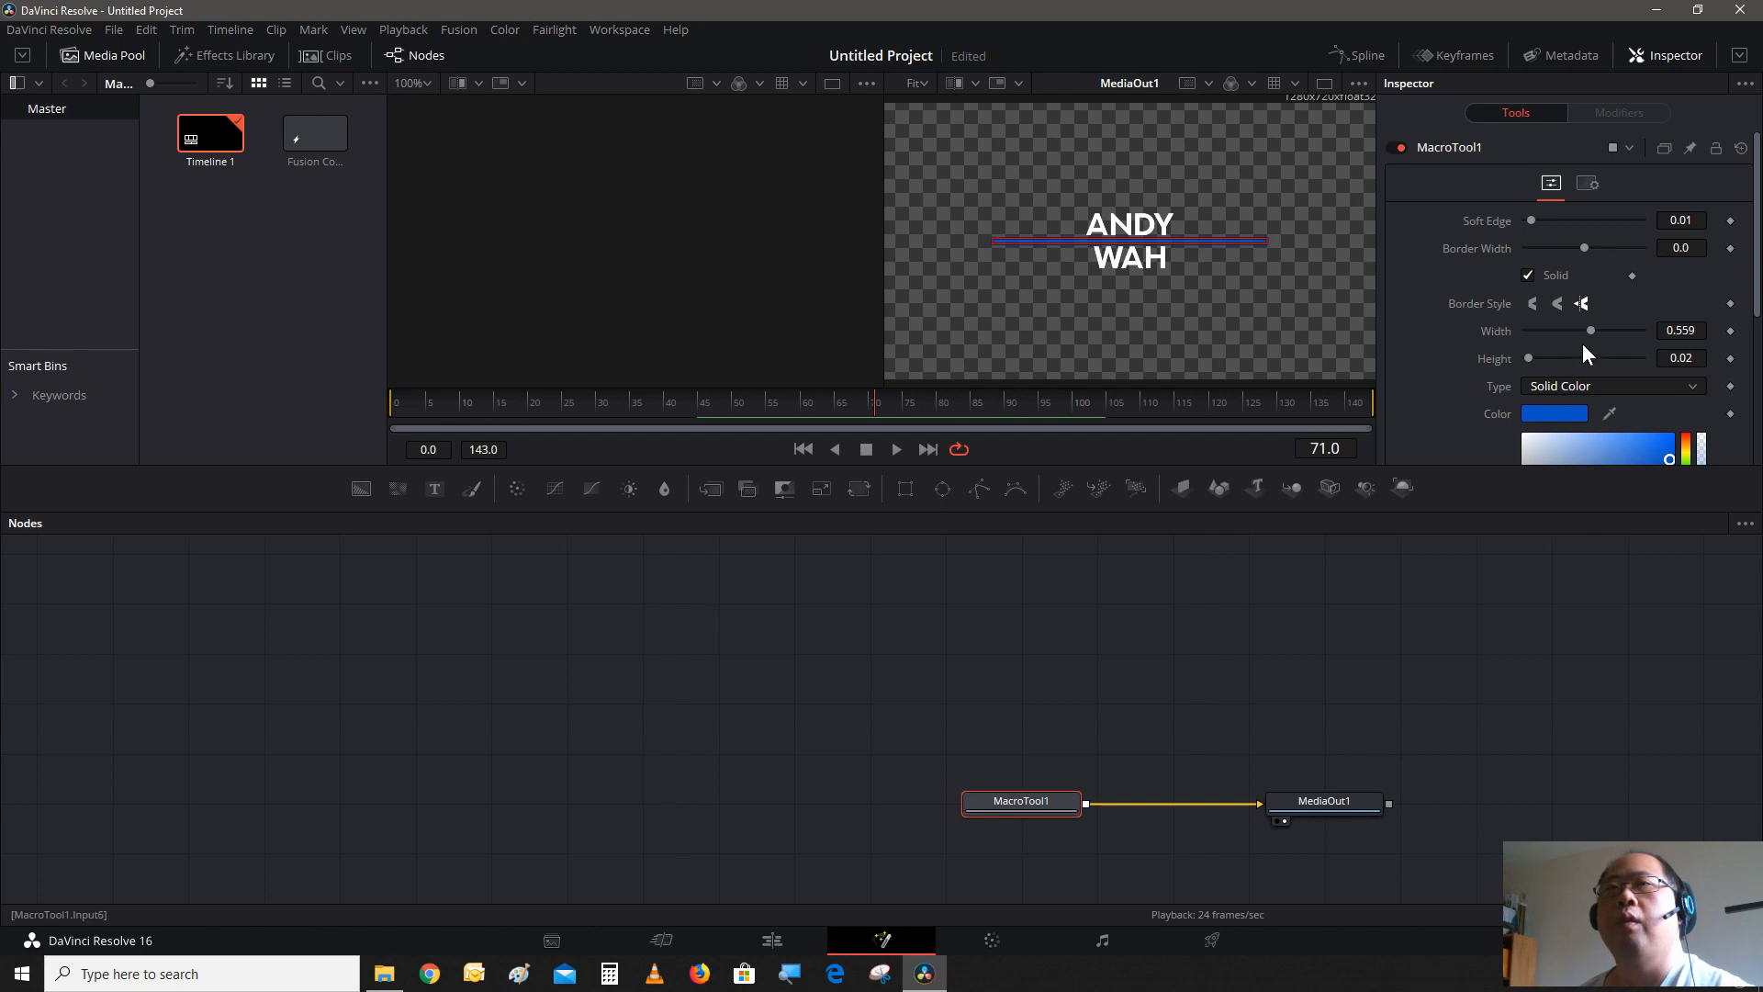
mouse_move(1589, 336)
mouse_down()
mouse_move(1603, 345)
mouse_move(1557, 378)
mouse_move(1585, 369)
mouse_up()
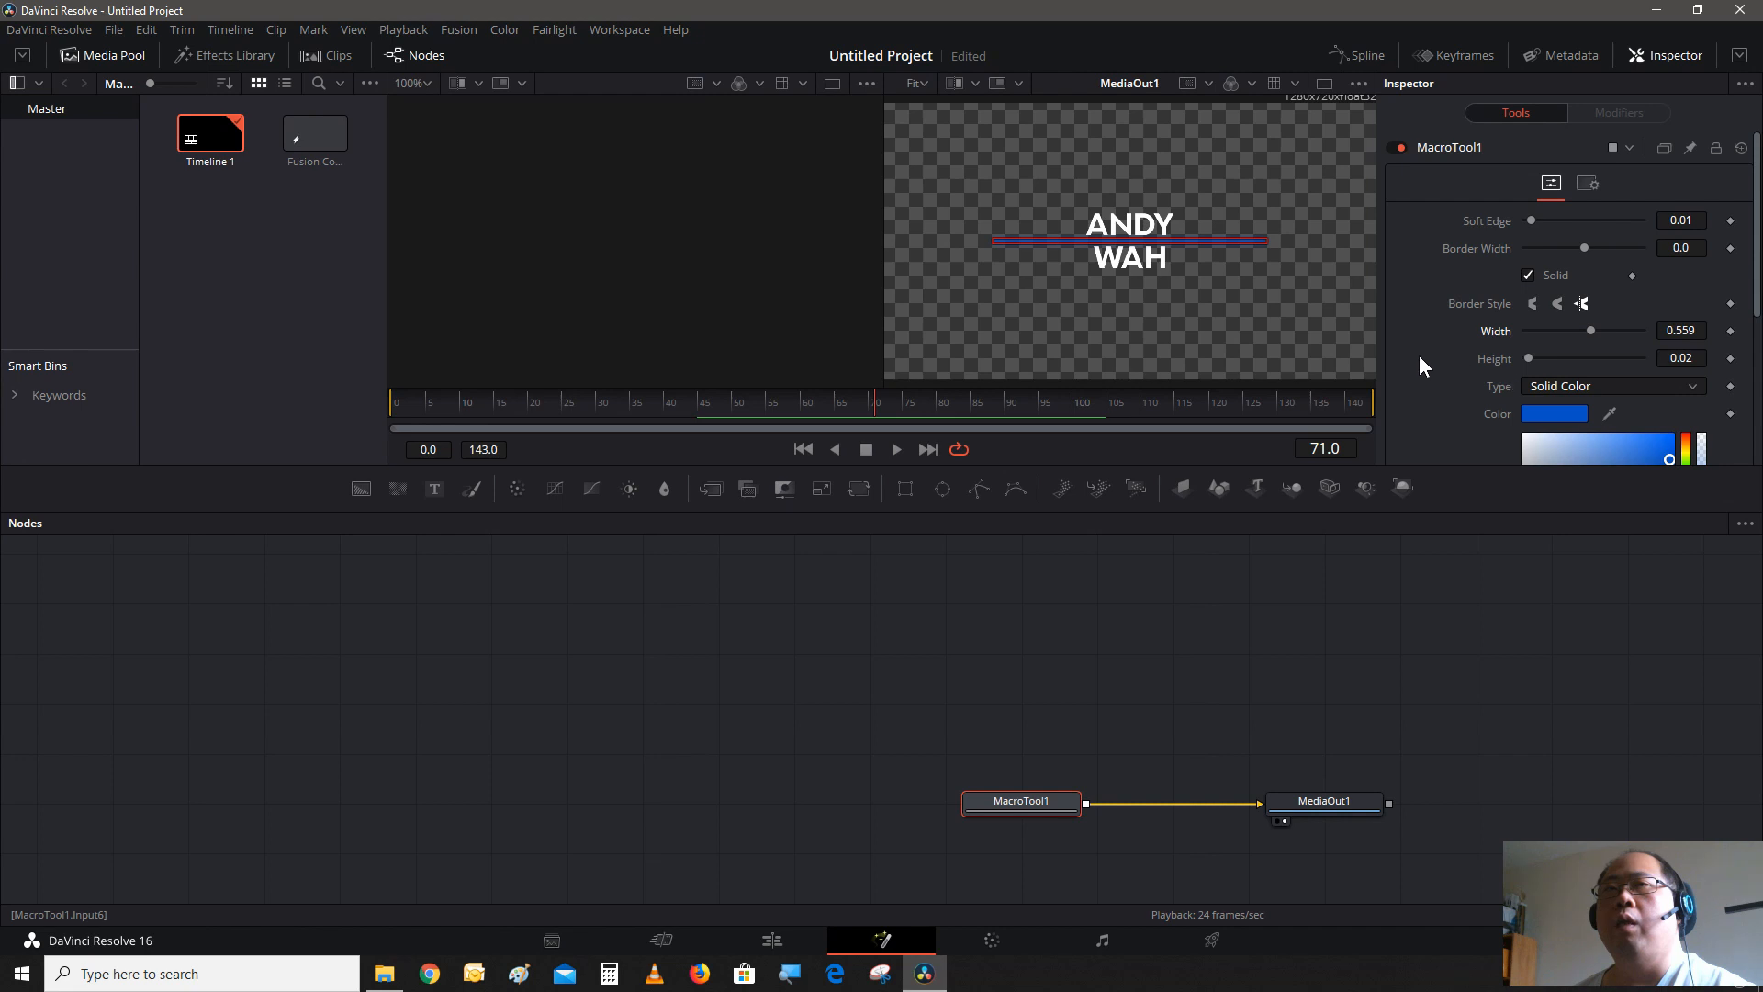
scroll(1429, 356, down, 5)
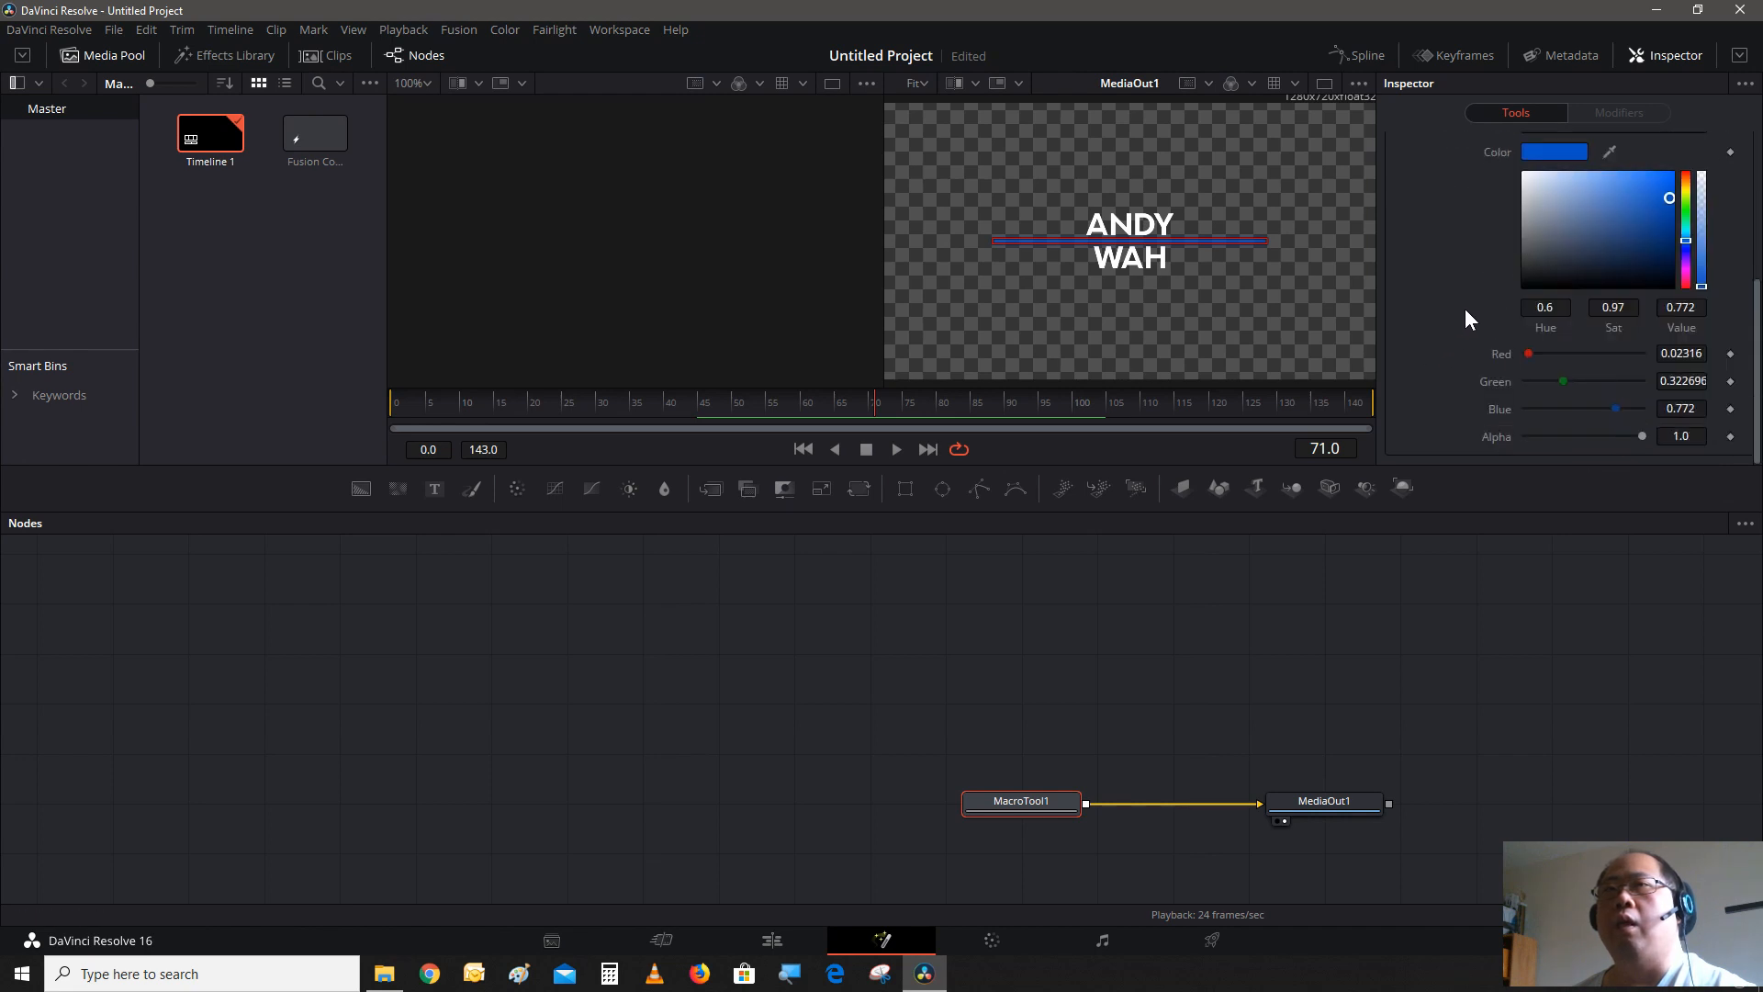
scroll(1462, 311, up, 5)
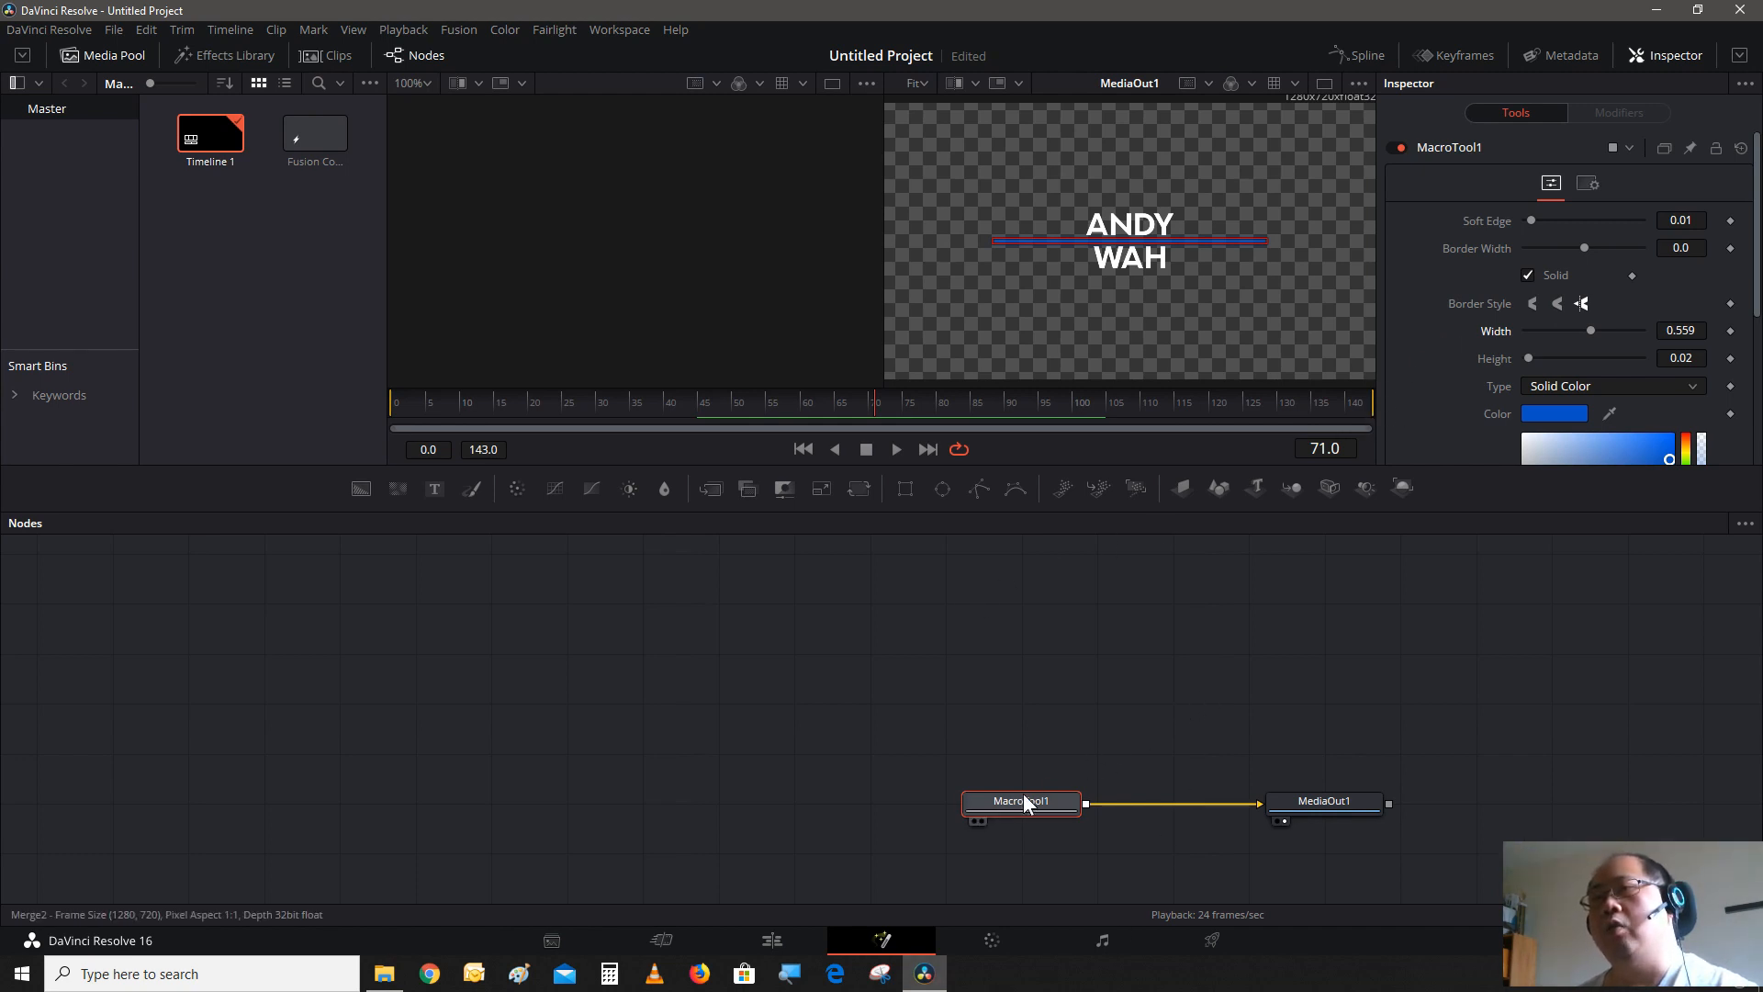
mouse_move(1028, 796)
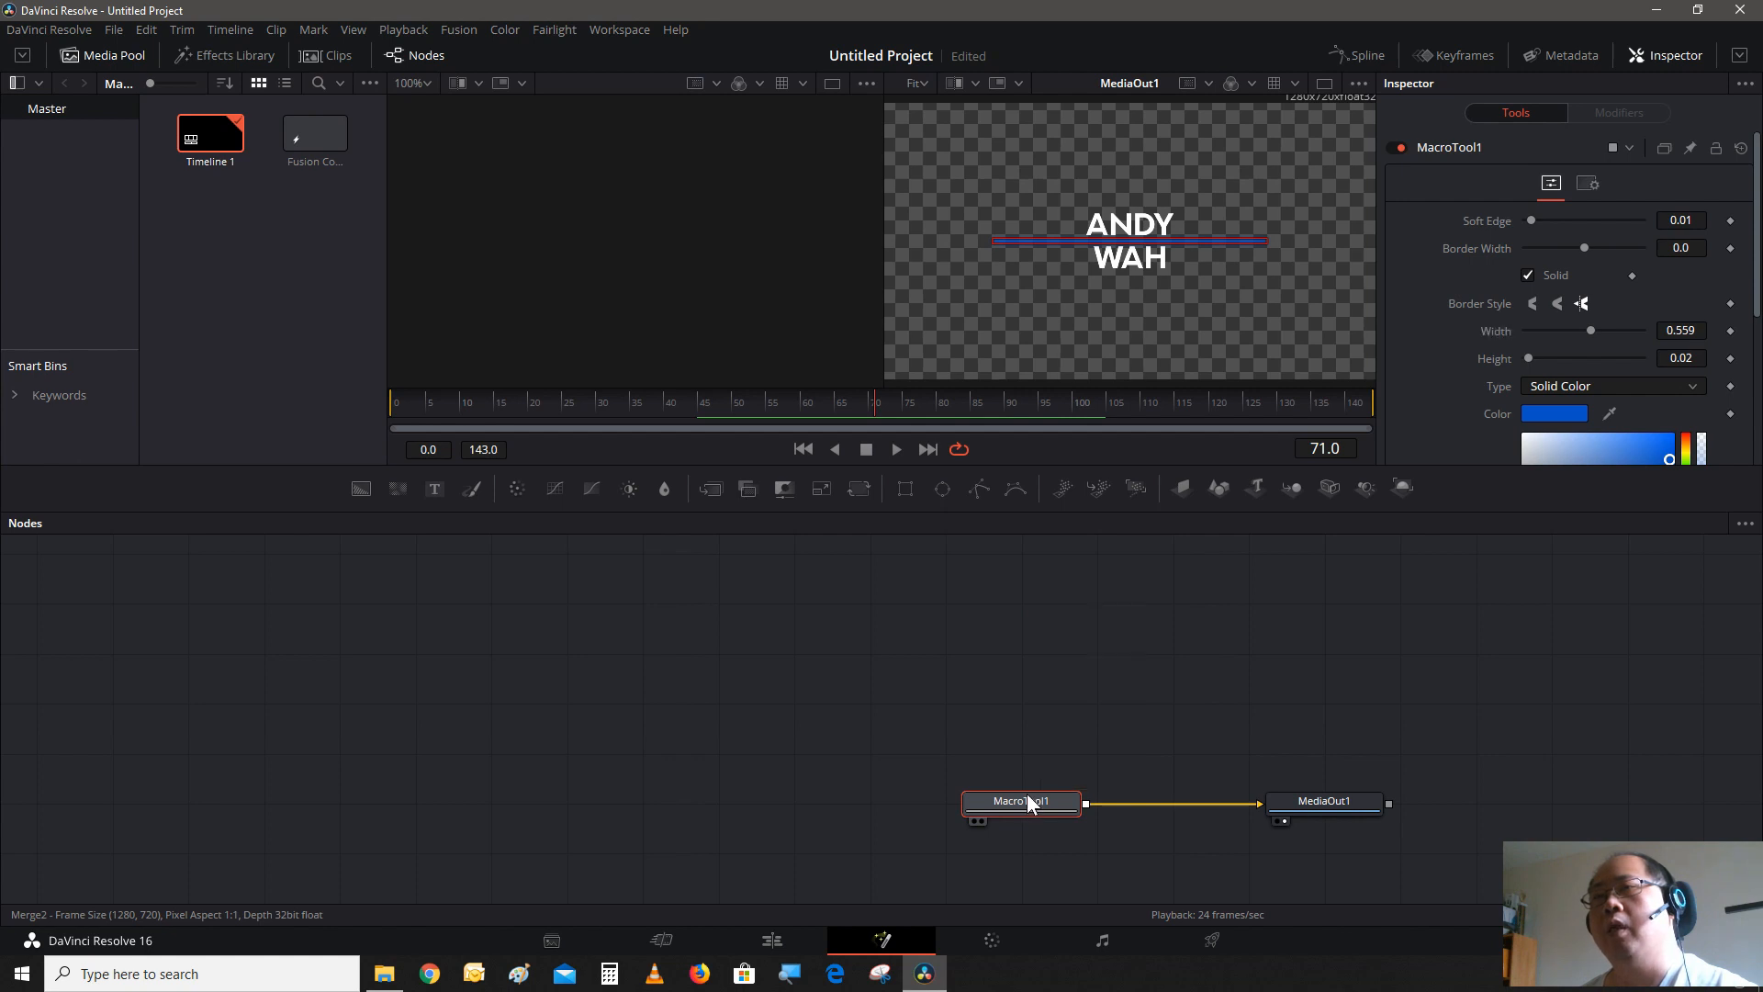
- Open MacroTool1's title fly macro in the Macro Editor via Macro > title fly
right_click(1026, 793)
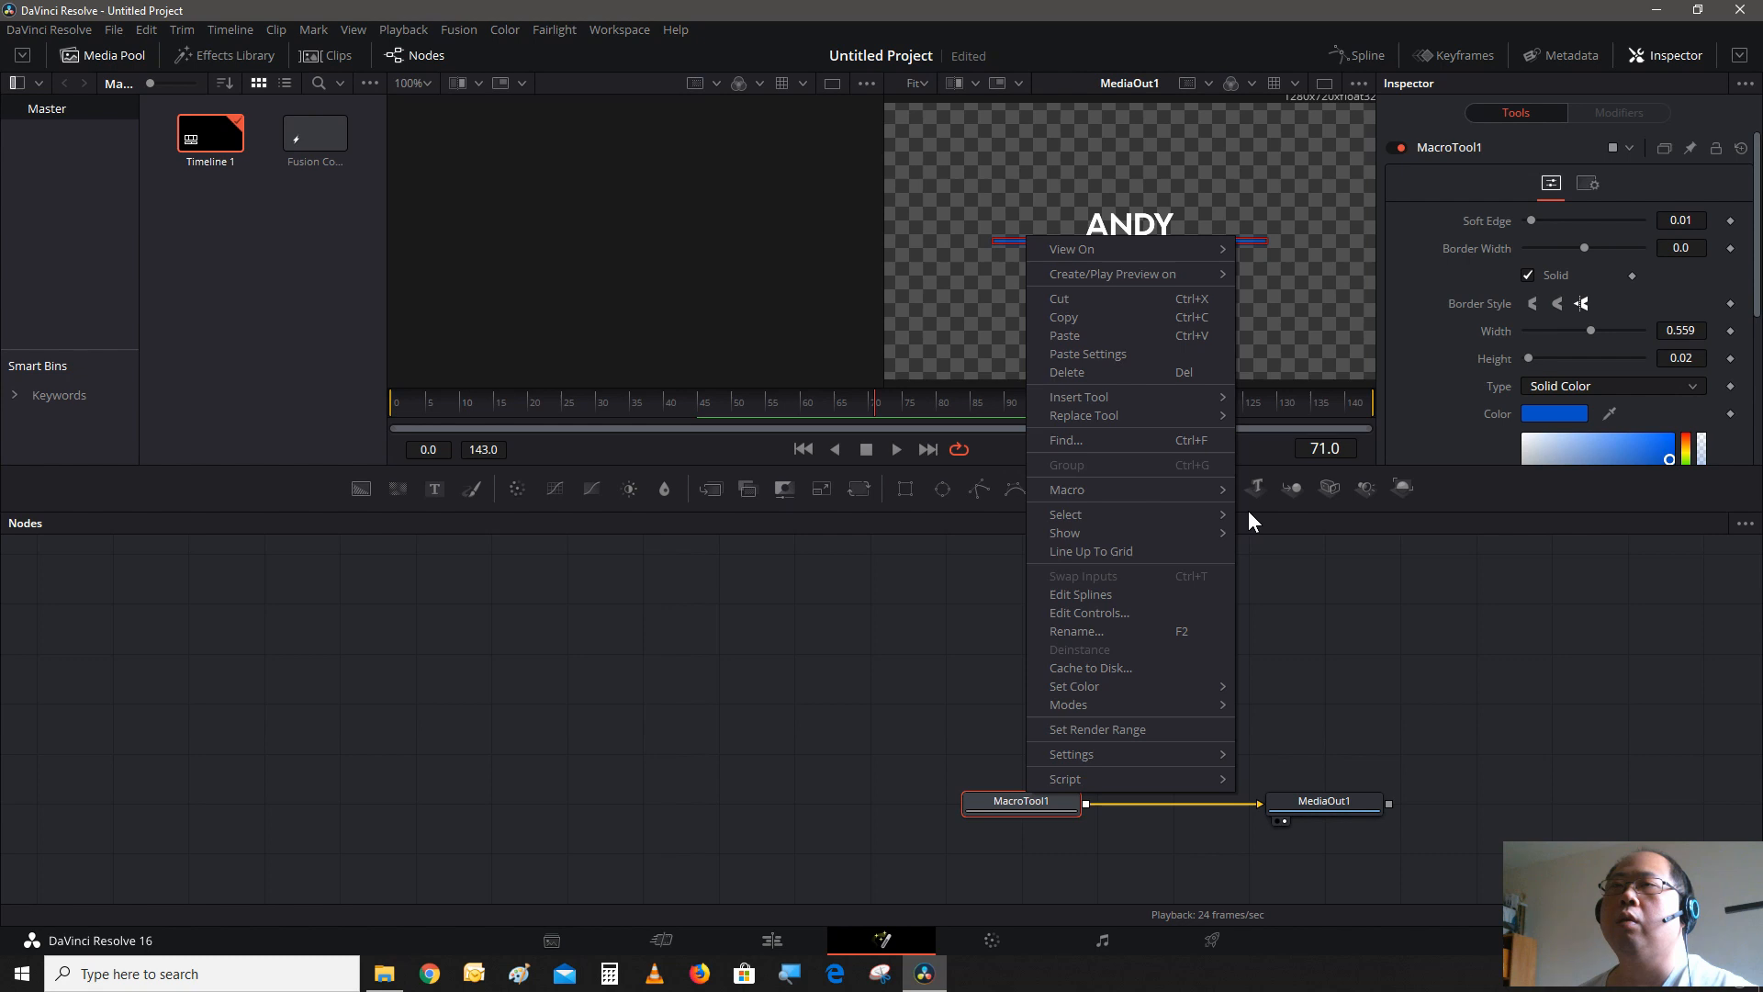
mouse_move(1221, 490)
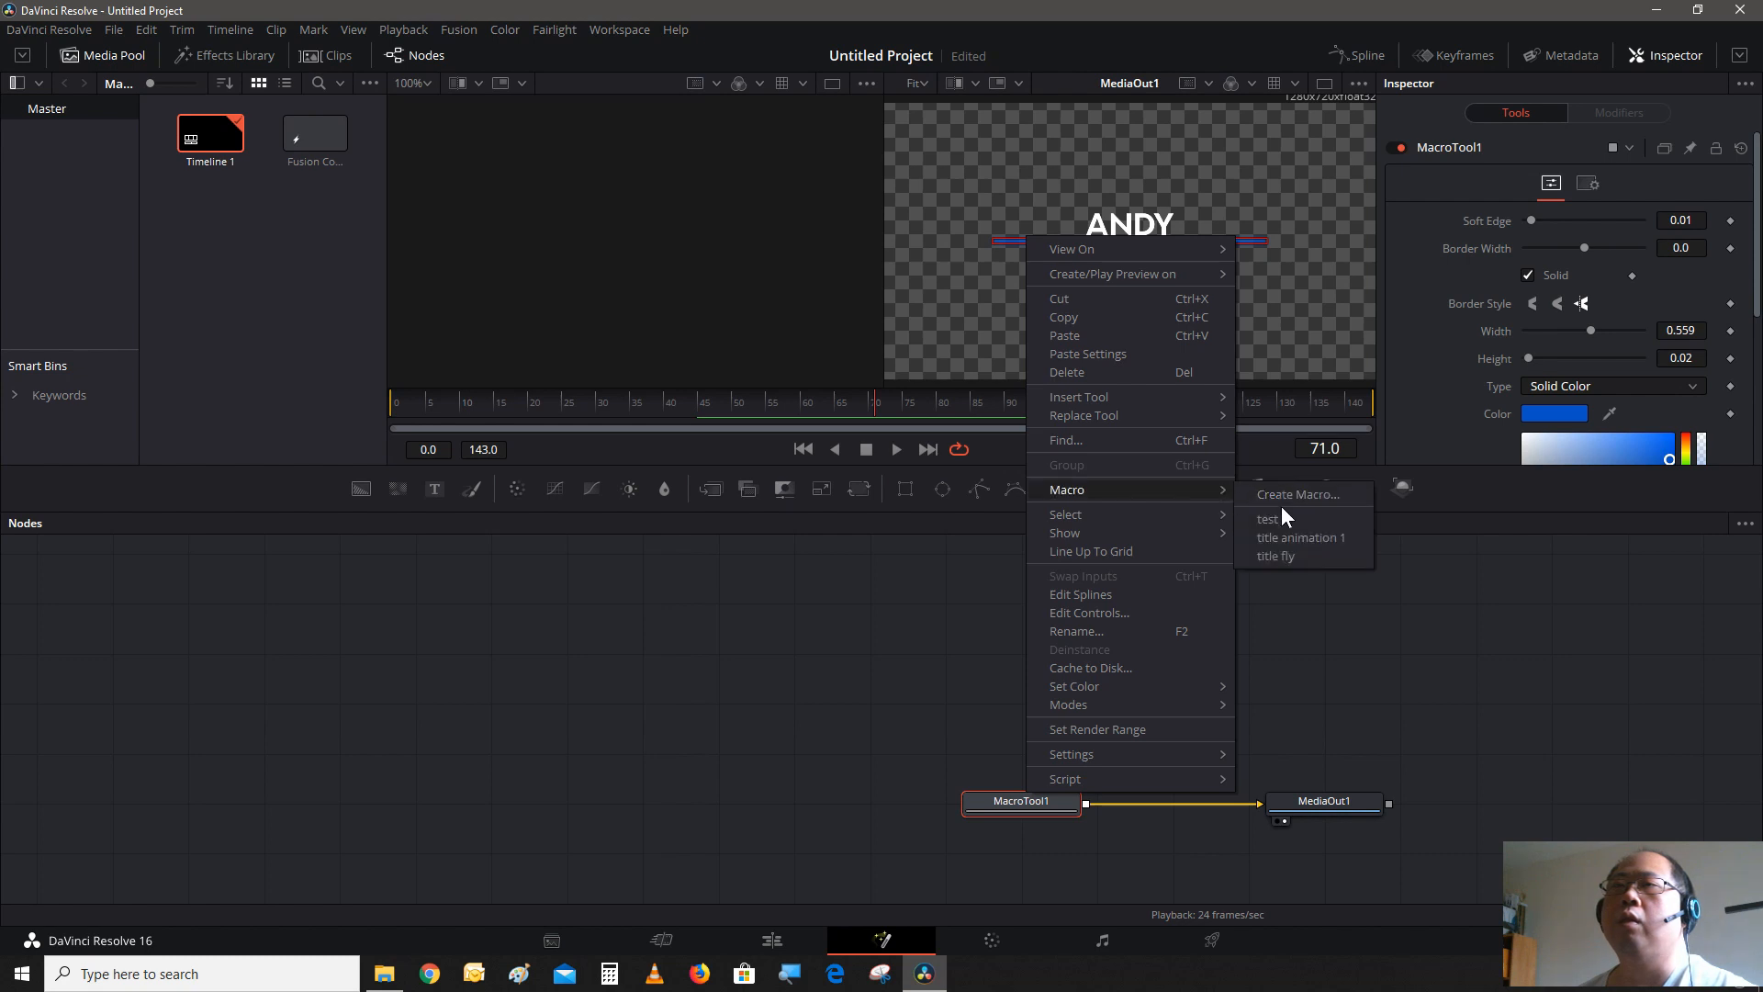
click(1298, 554)
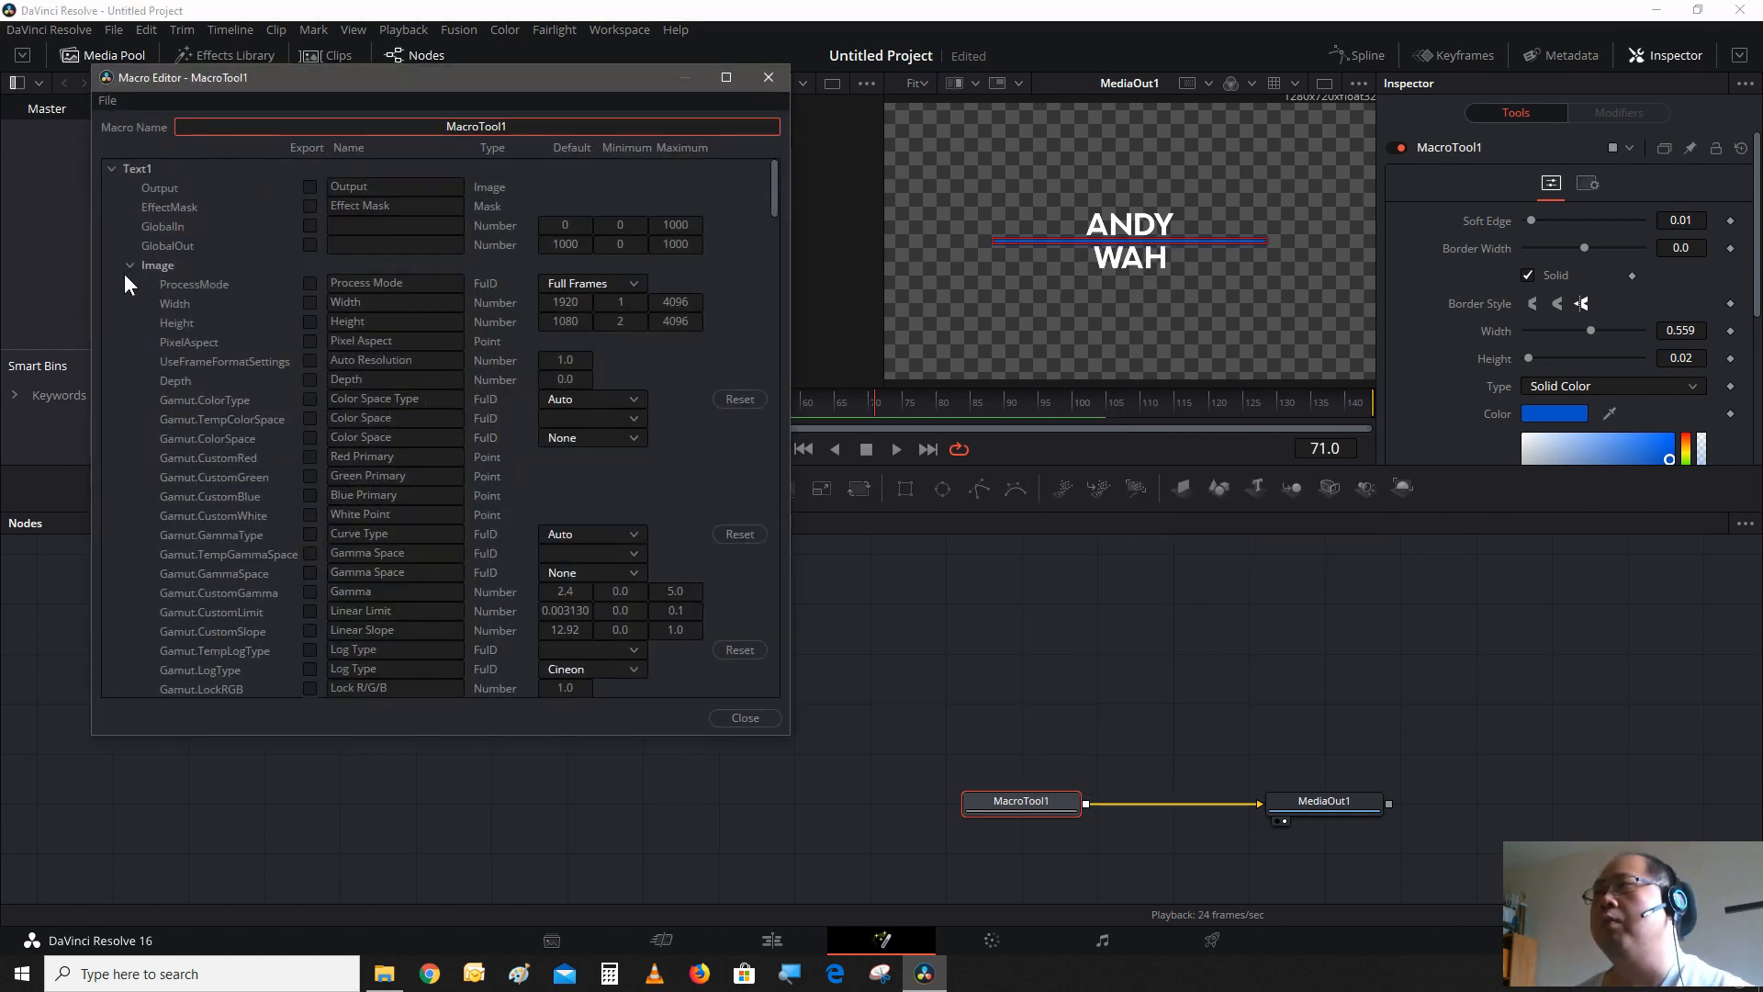
- Mark Text1's Styled Text through Line Spacing parameters for export in the macro
scroll(138, 229, down, 6)
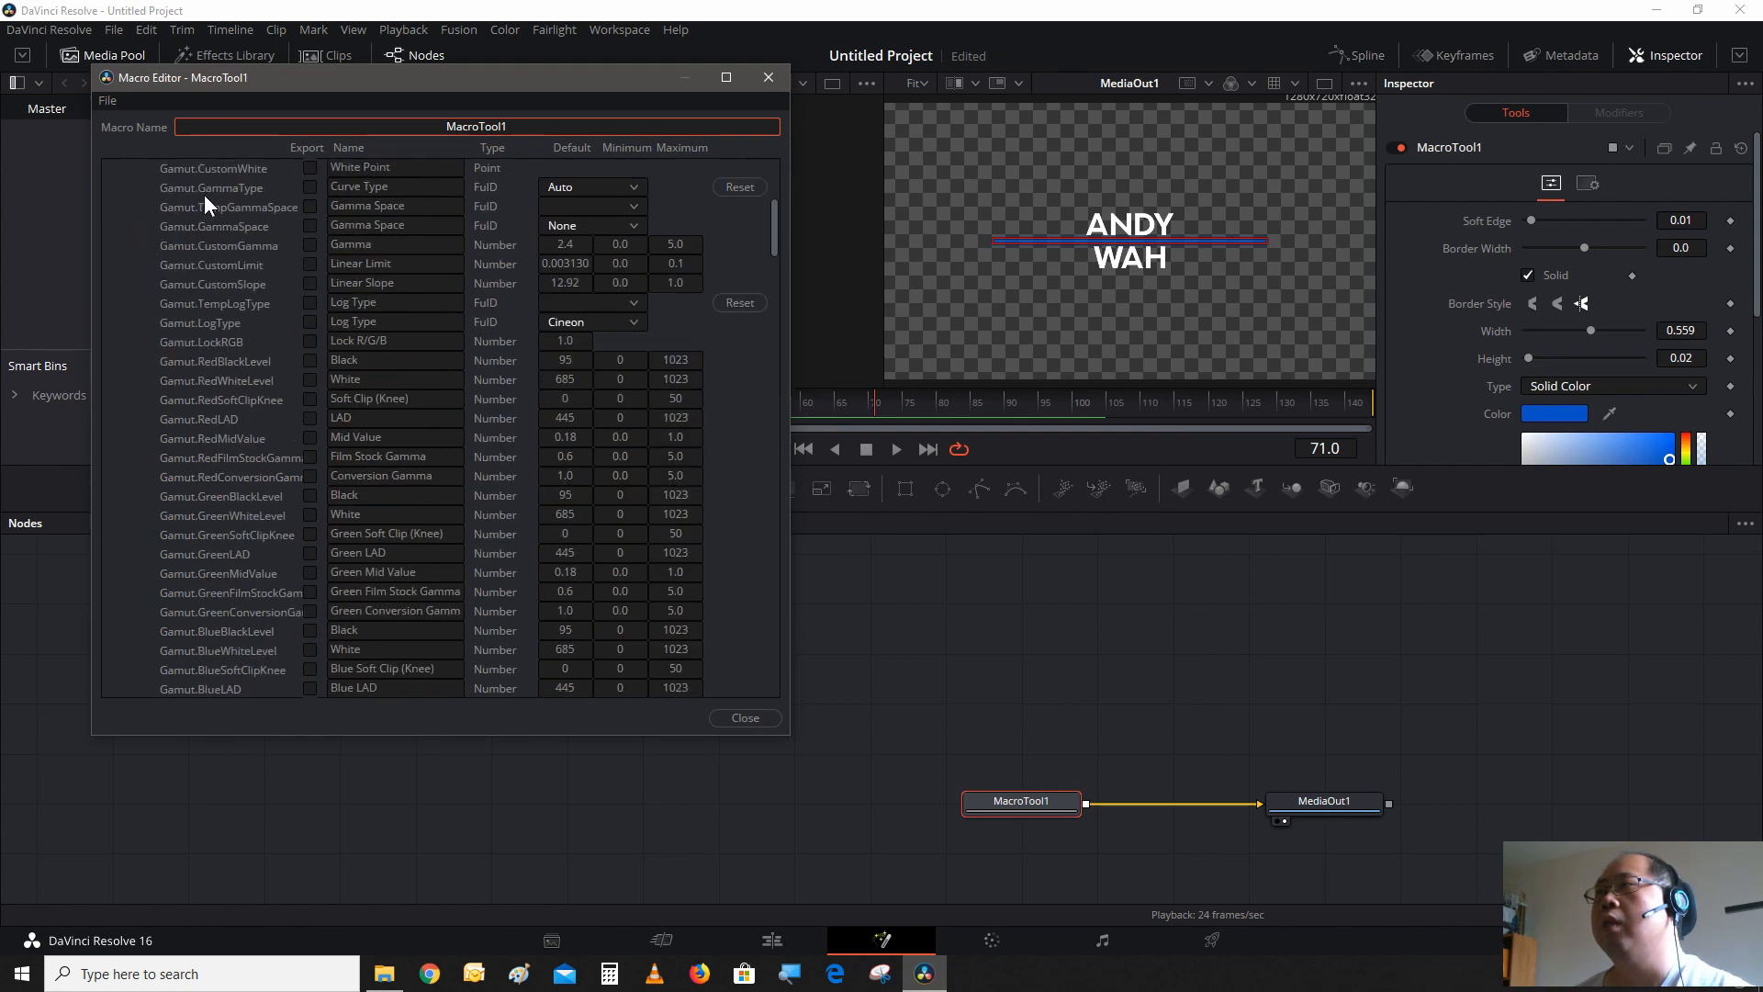
scroll(275, 248, down, 9)
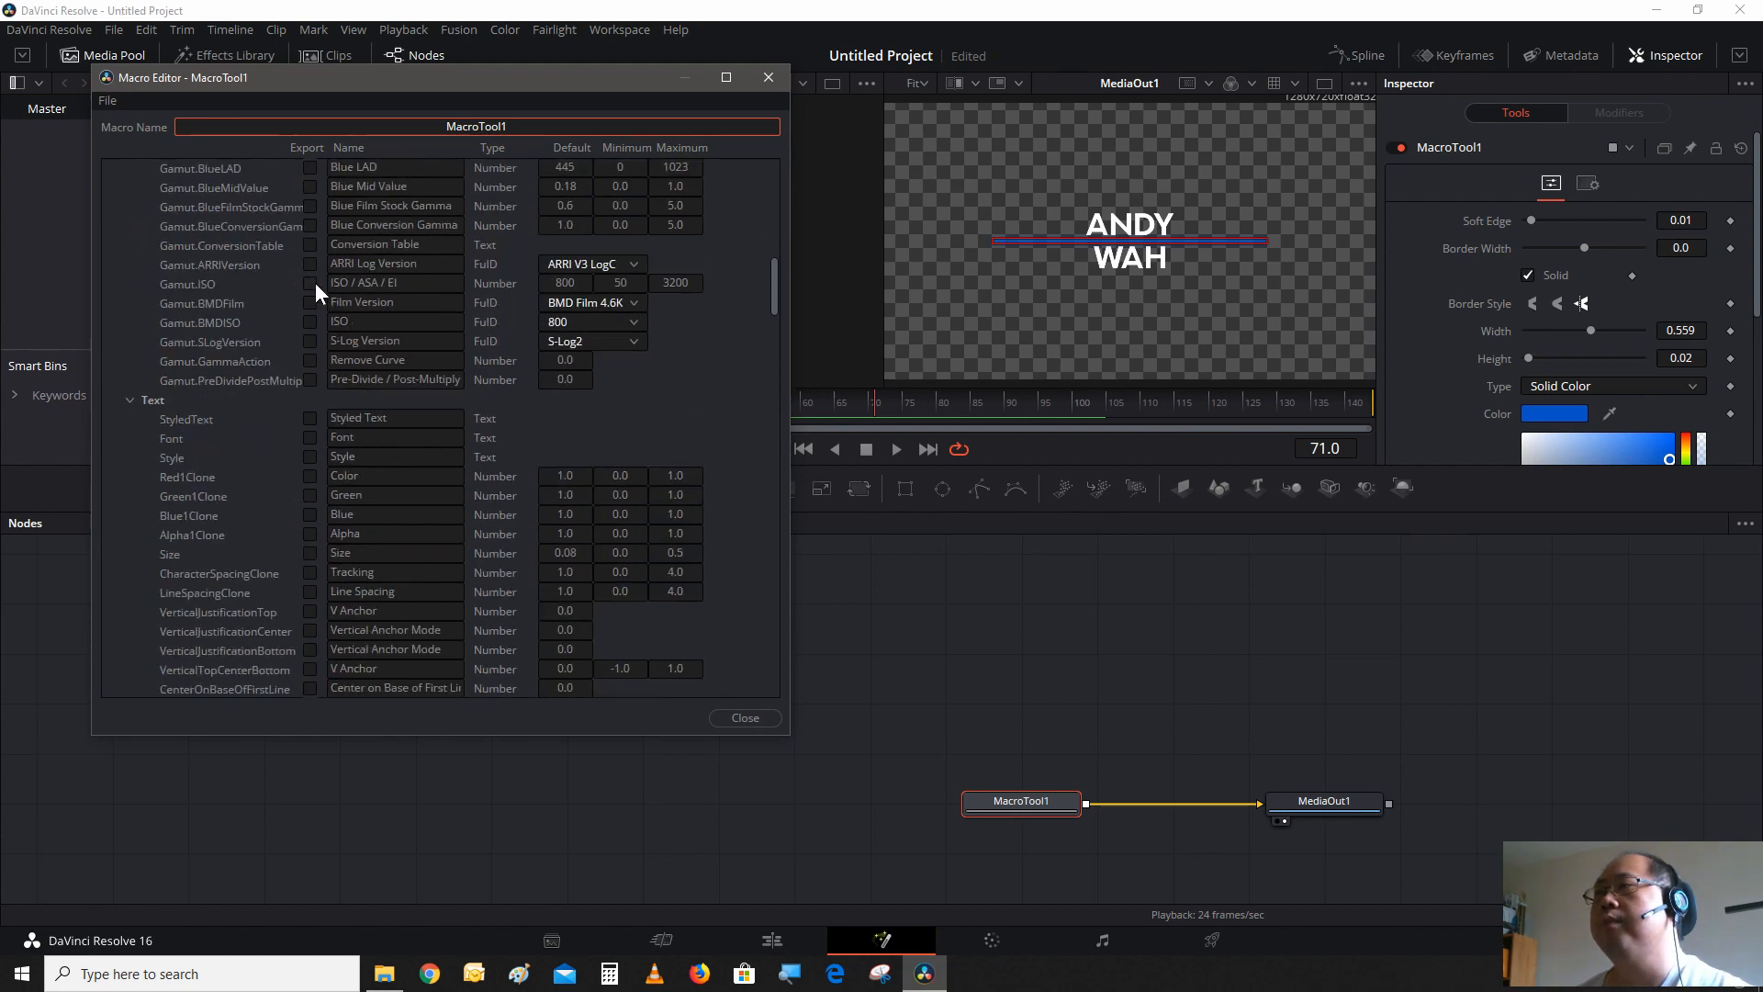
scroll(326, 322, down, 2)
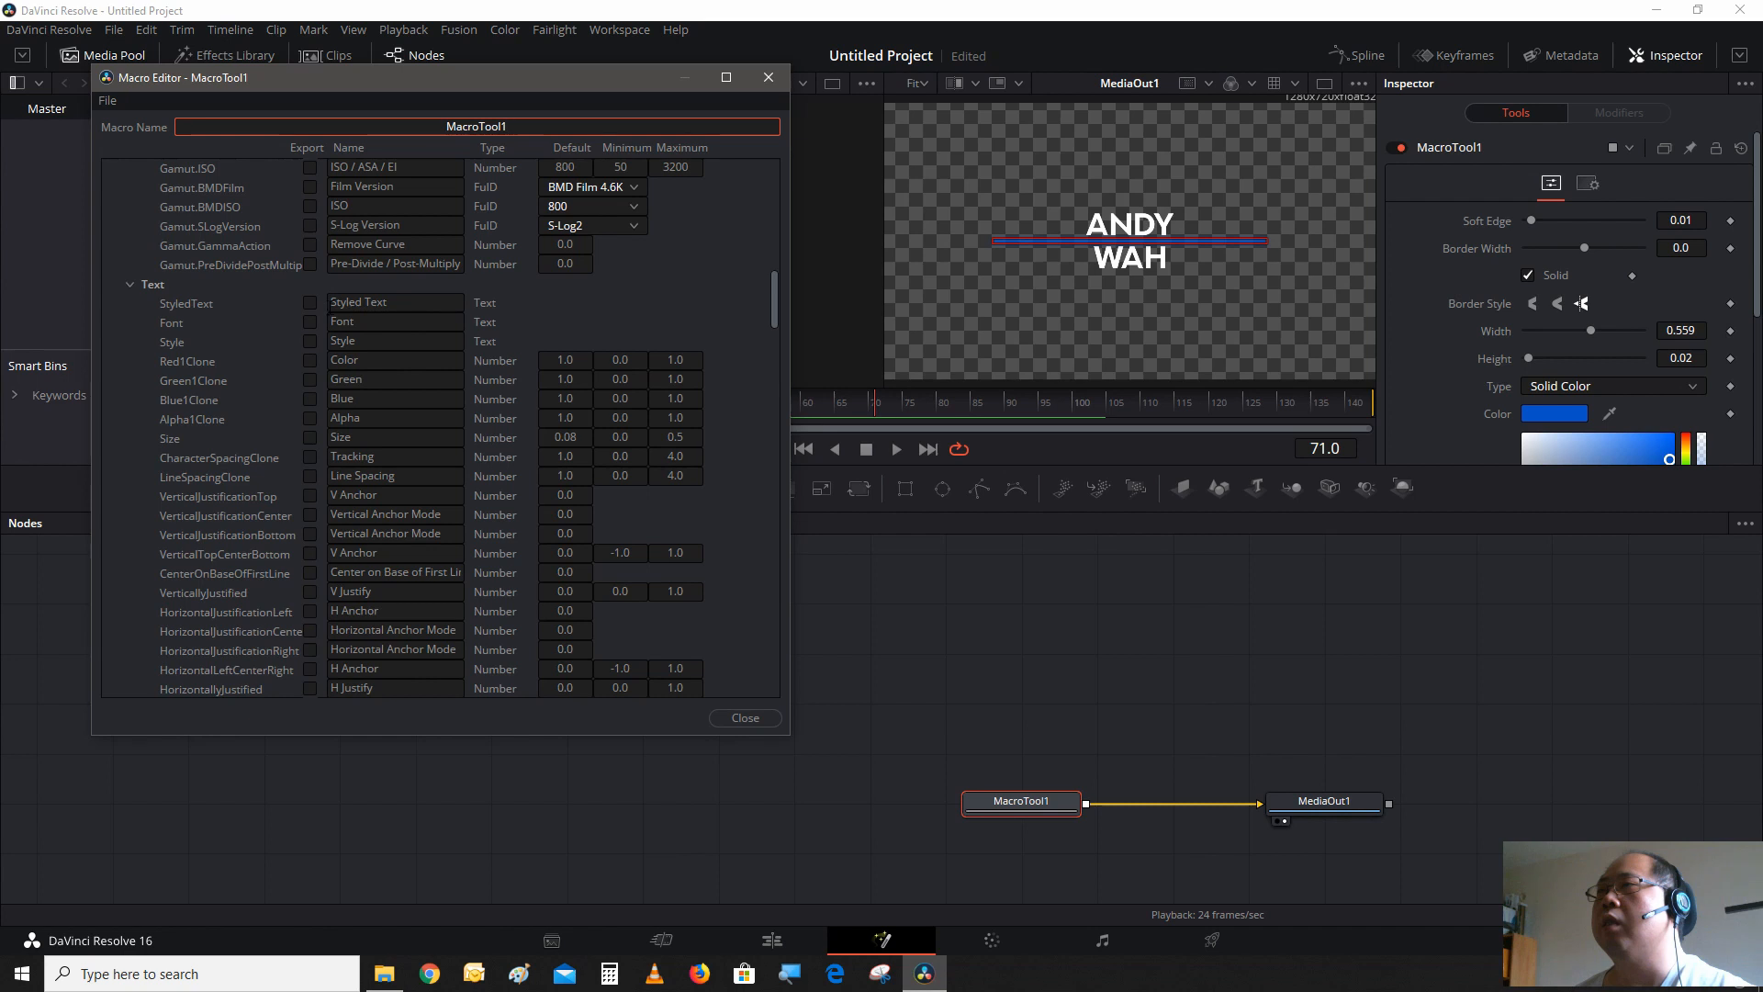
click(313, 303)
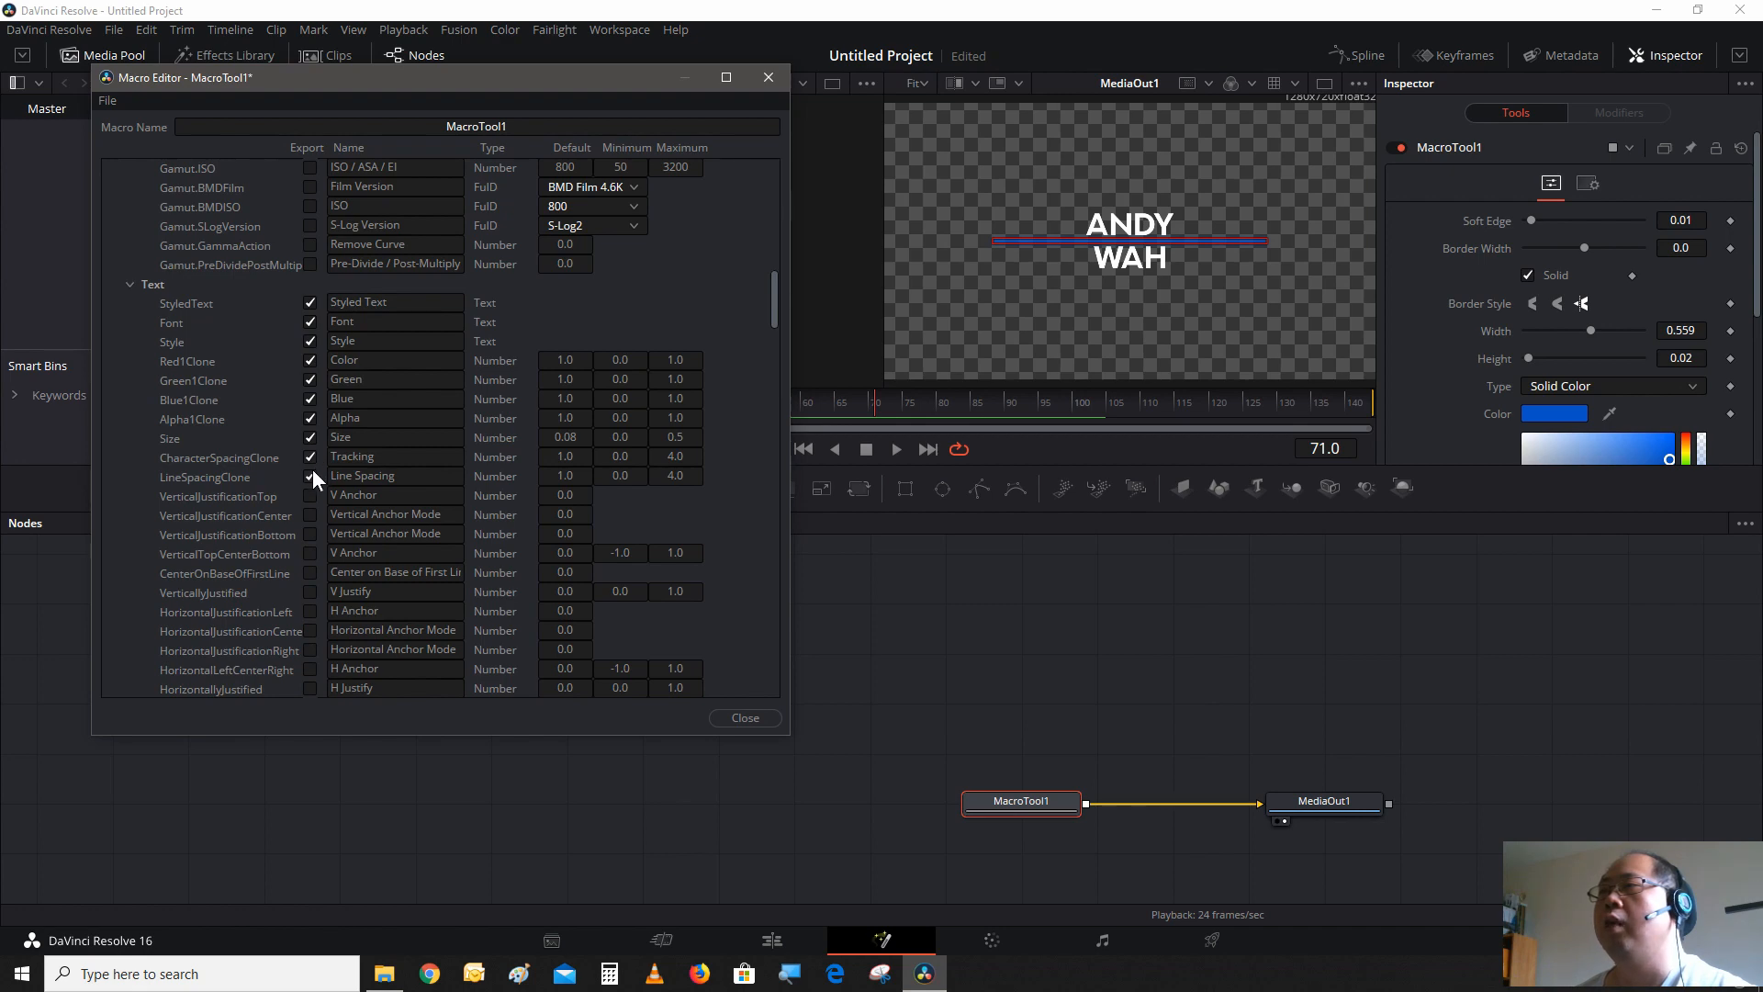
scroll(243, 372, up, 1)
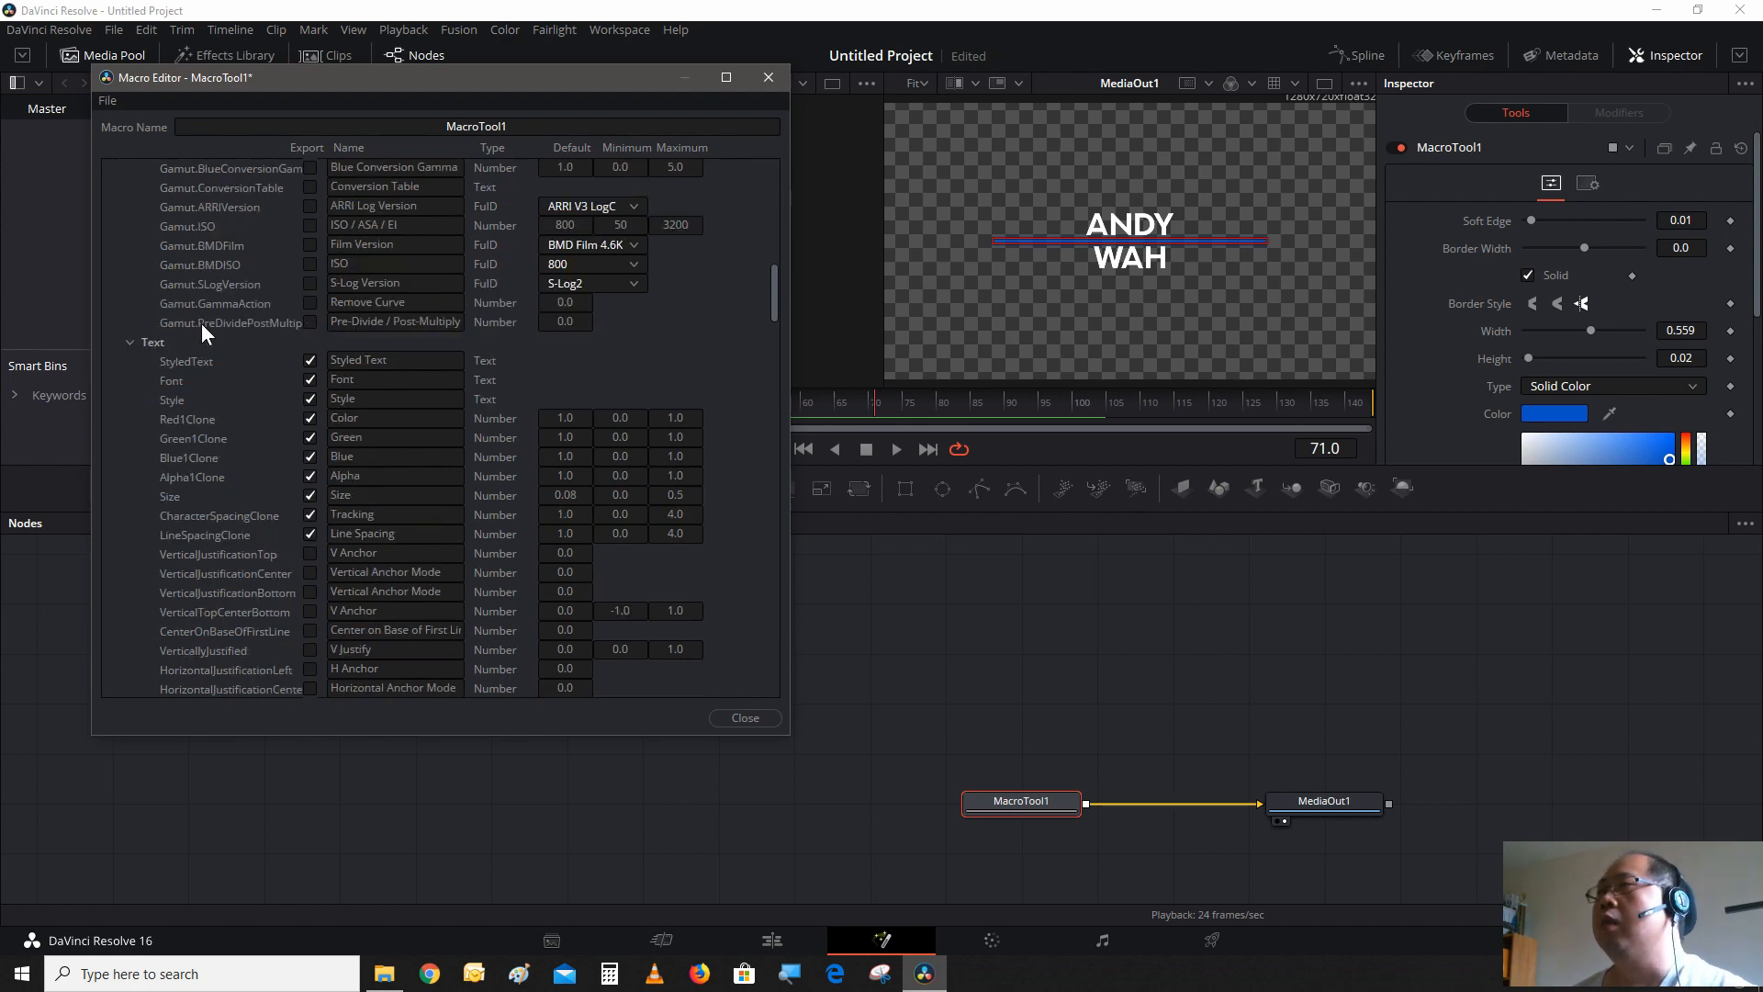
scroll(199, 305, up, 6)
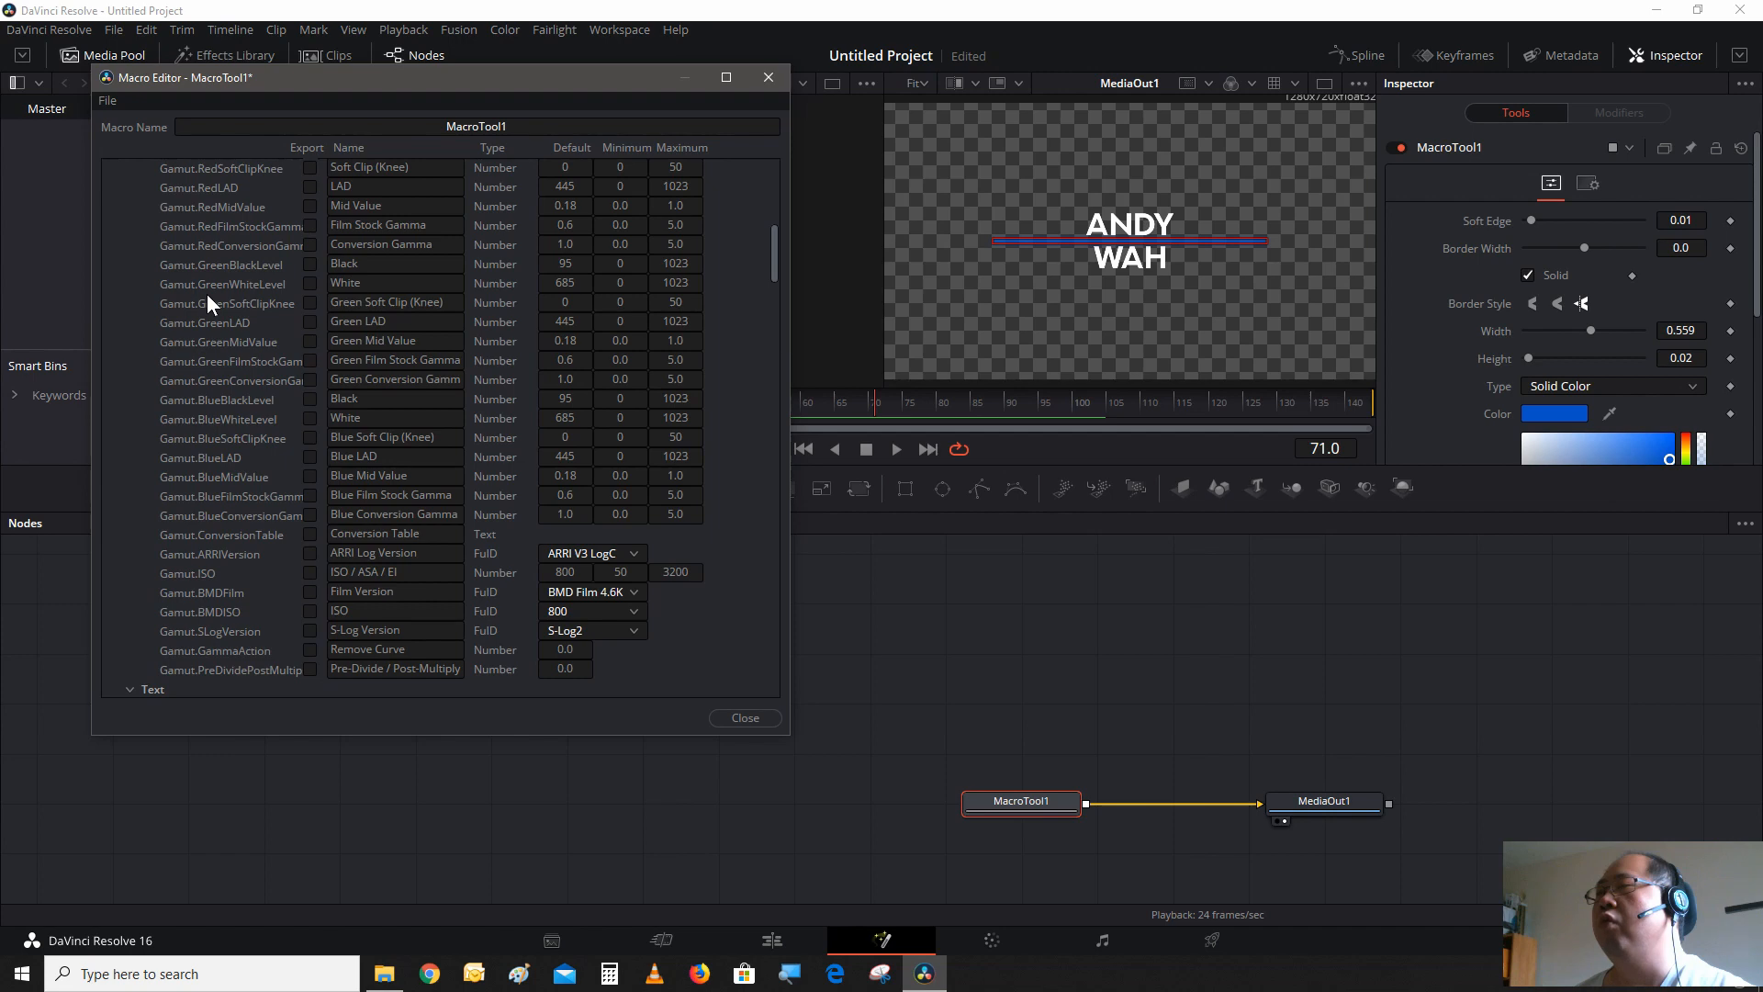
scroll(232, 303, up, 1)
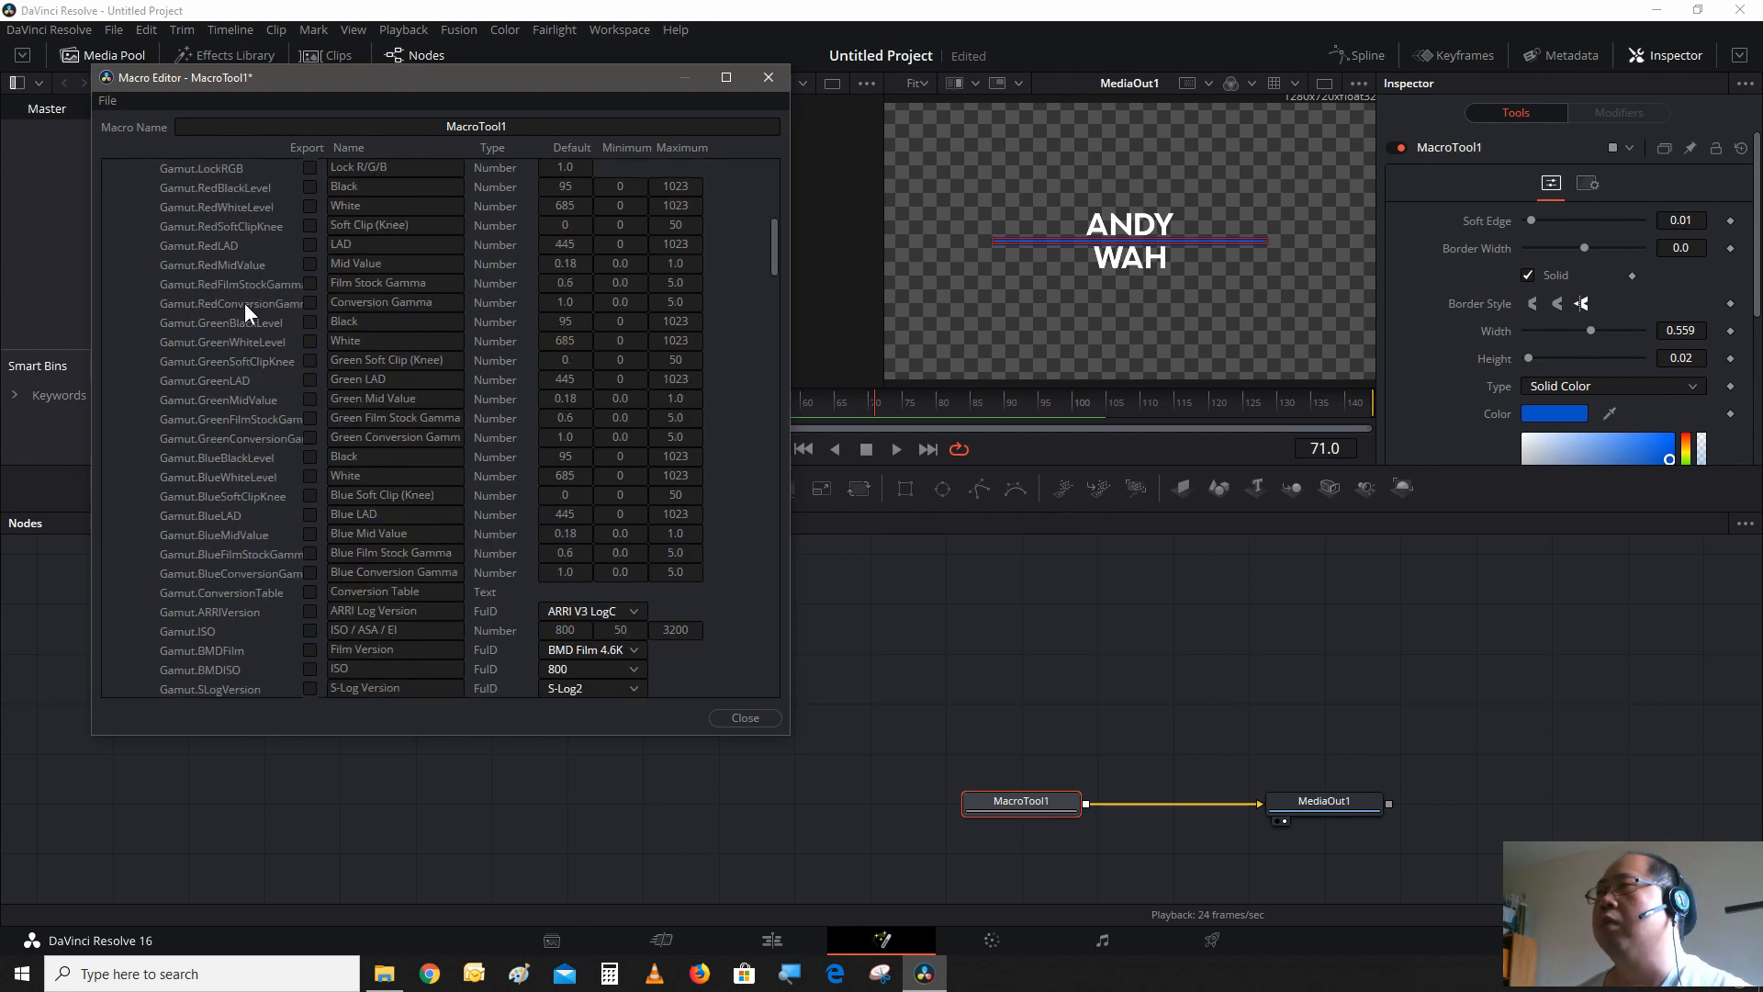
scroll(241, 296, down, 1)
scroll(239, 289, up, 4)
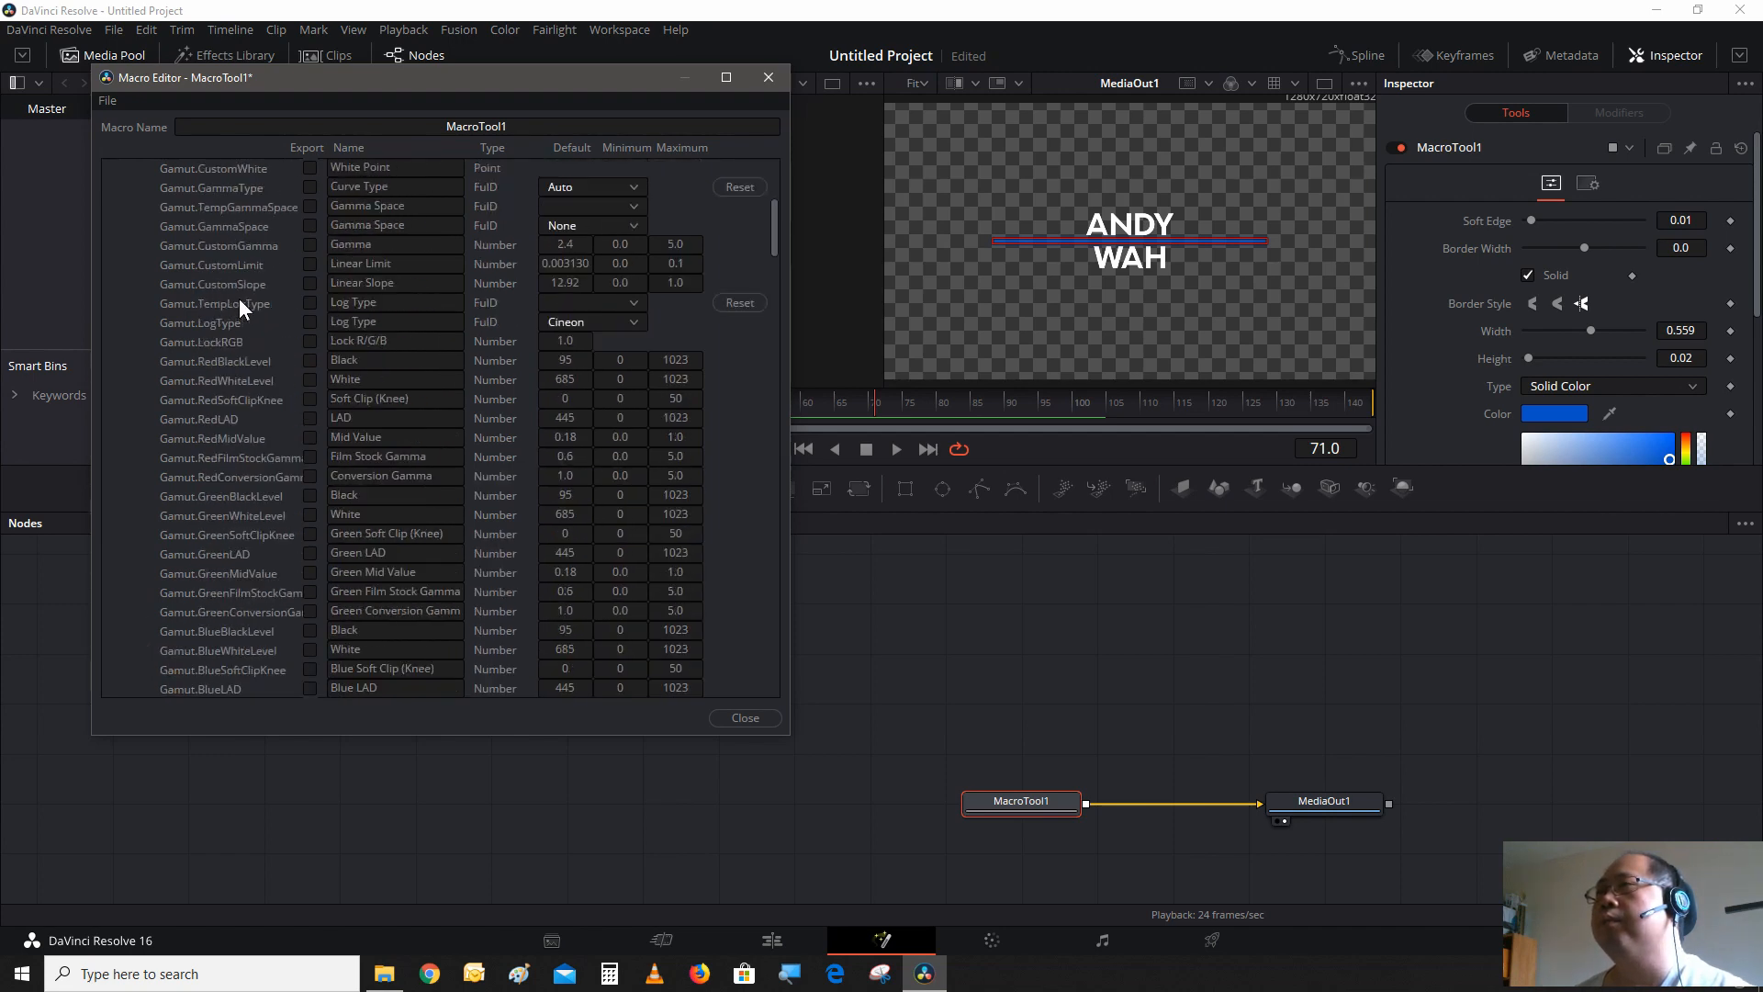
scroll(235, 336, up, 6)
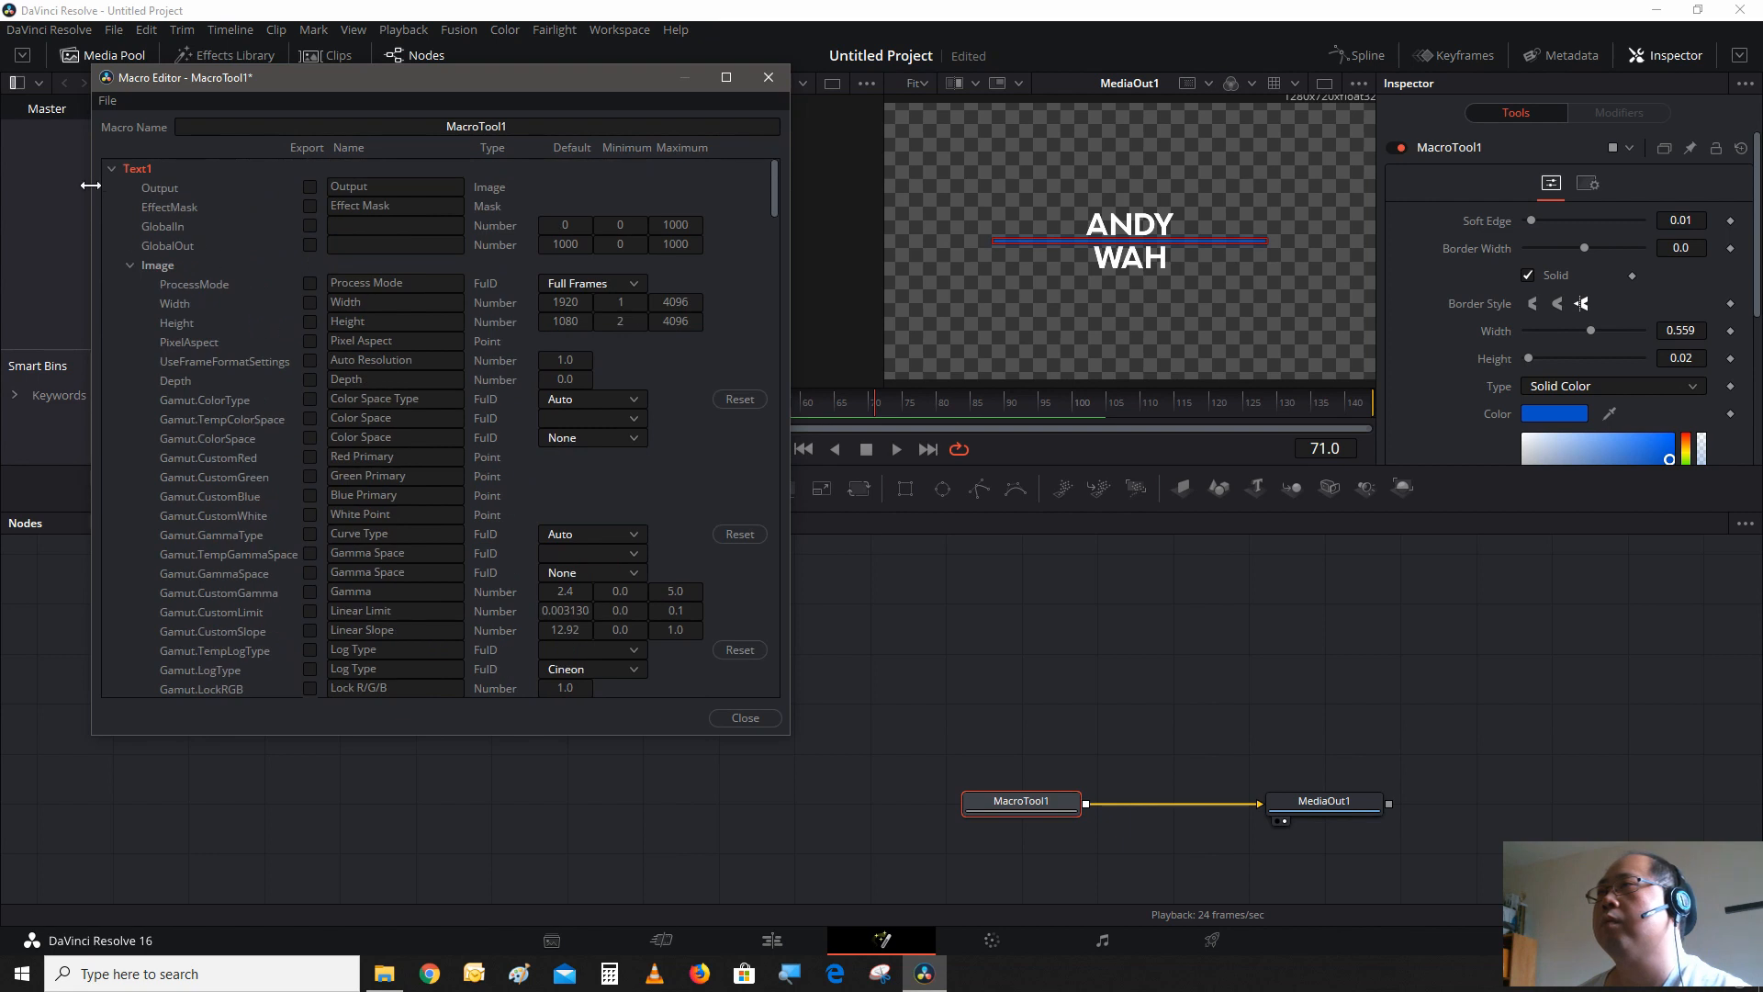
click(110, 169)
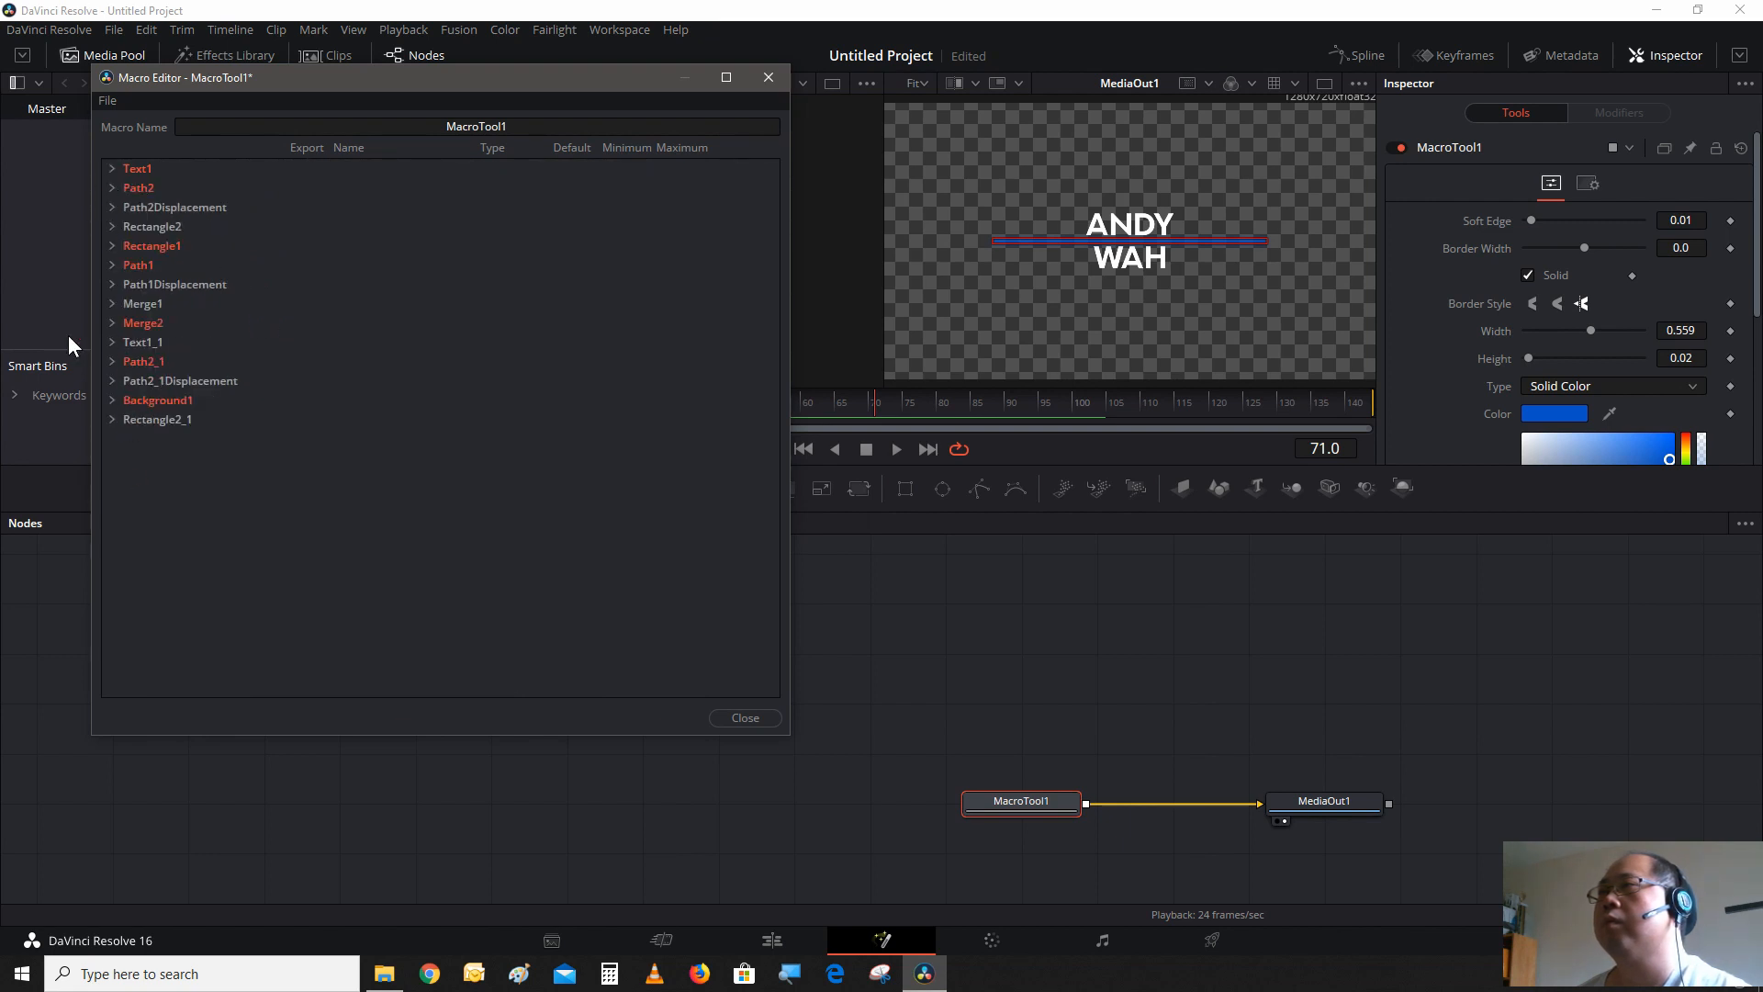
- Expand Text1_1, then close the Macro Editor and save the changes to MacroTool1
click(112, 342)
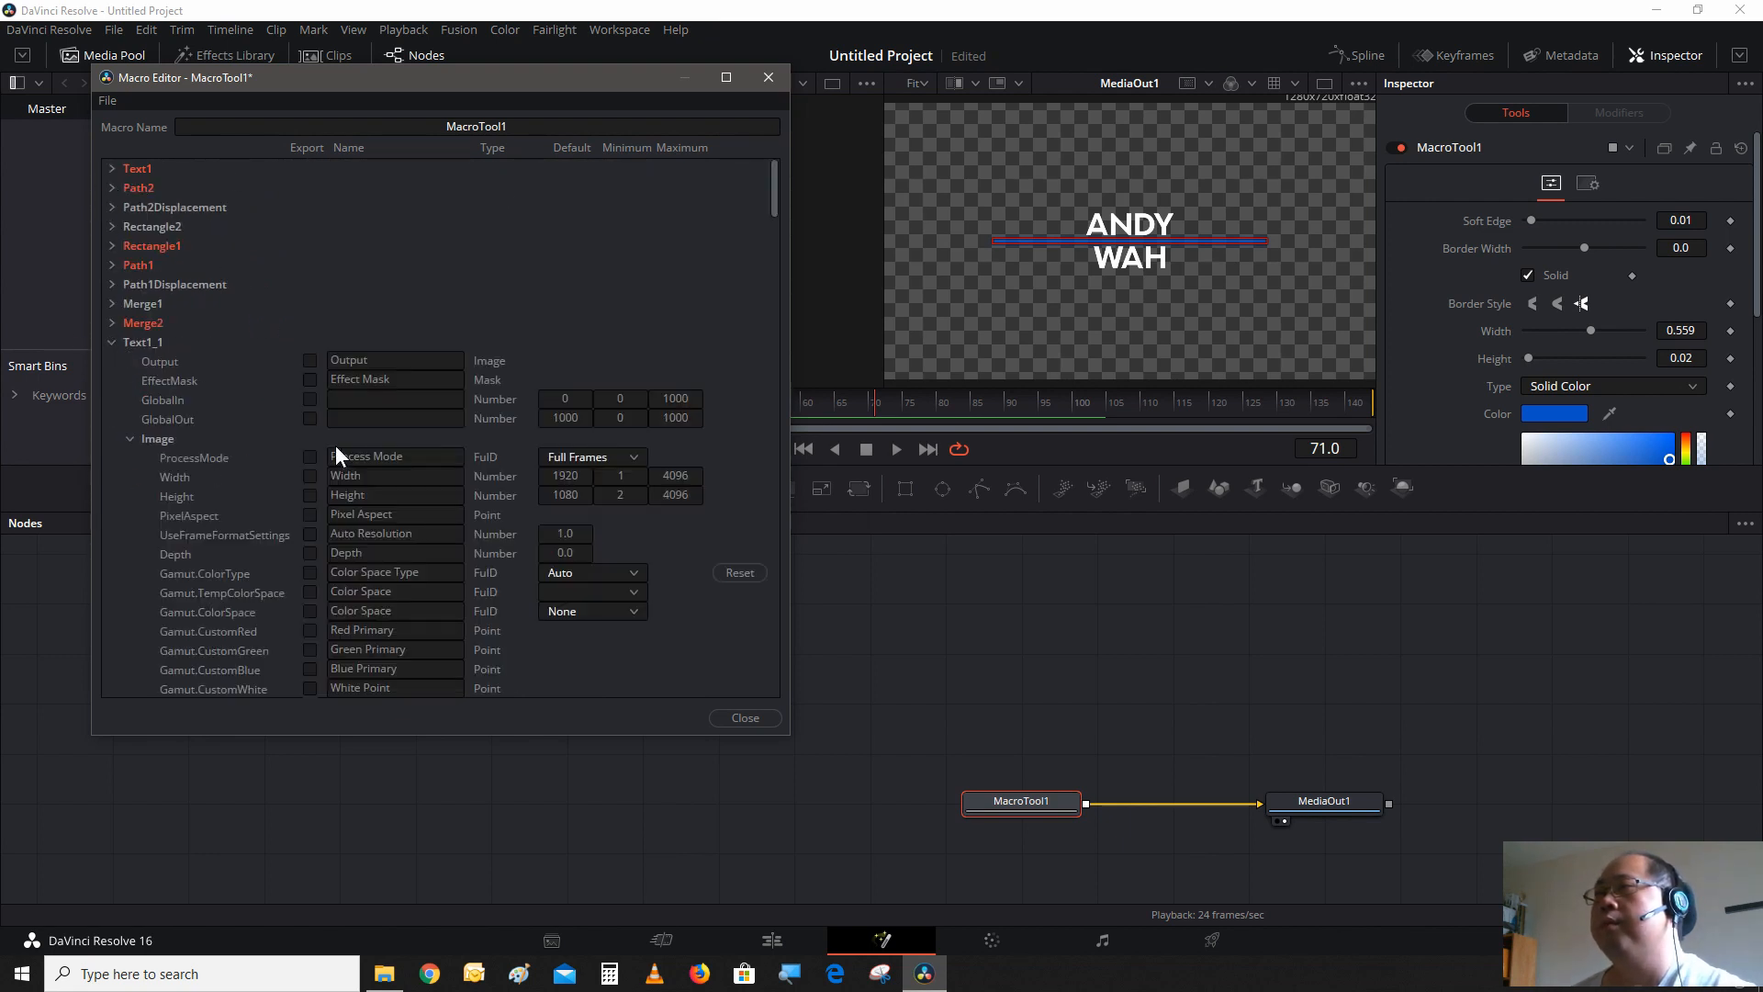
scroll(327, 456, down, 3)
click(413, 456)
scroll(386, 432, down, 12)
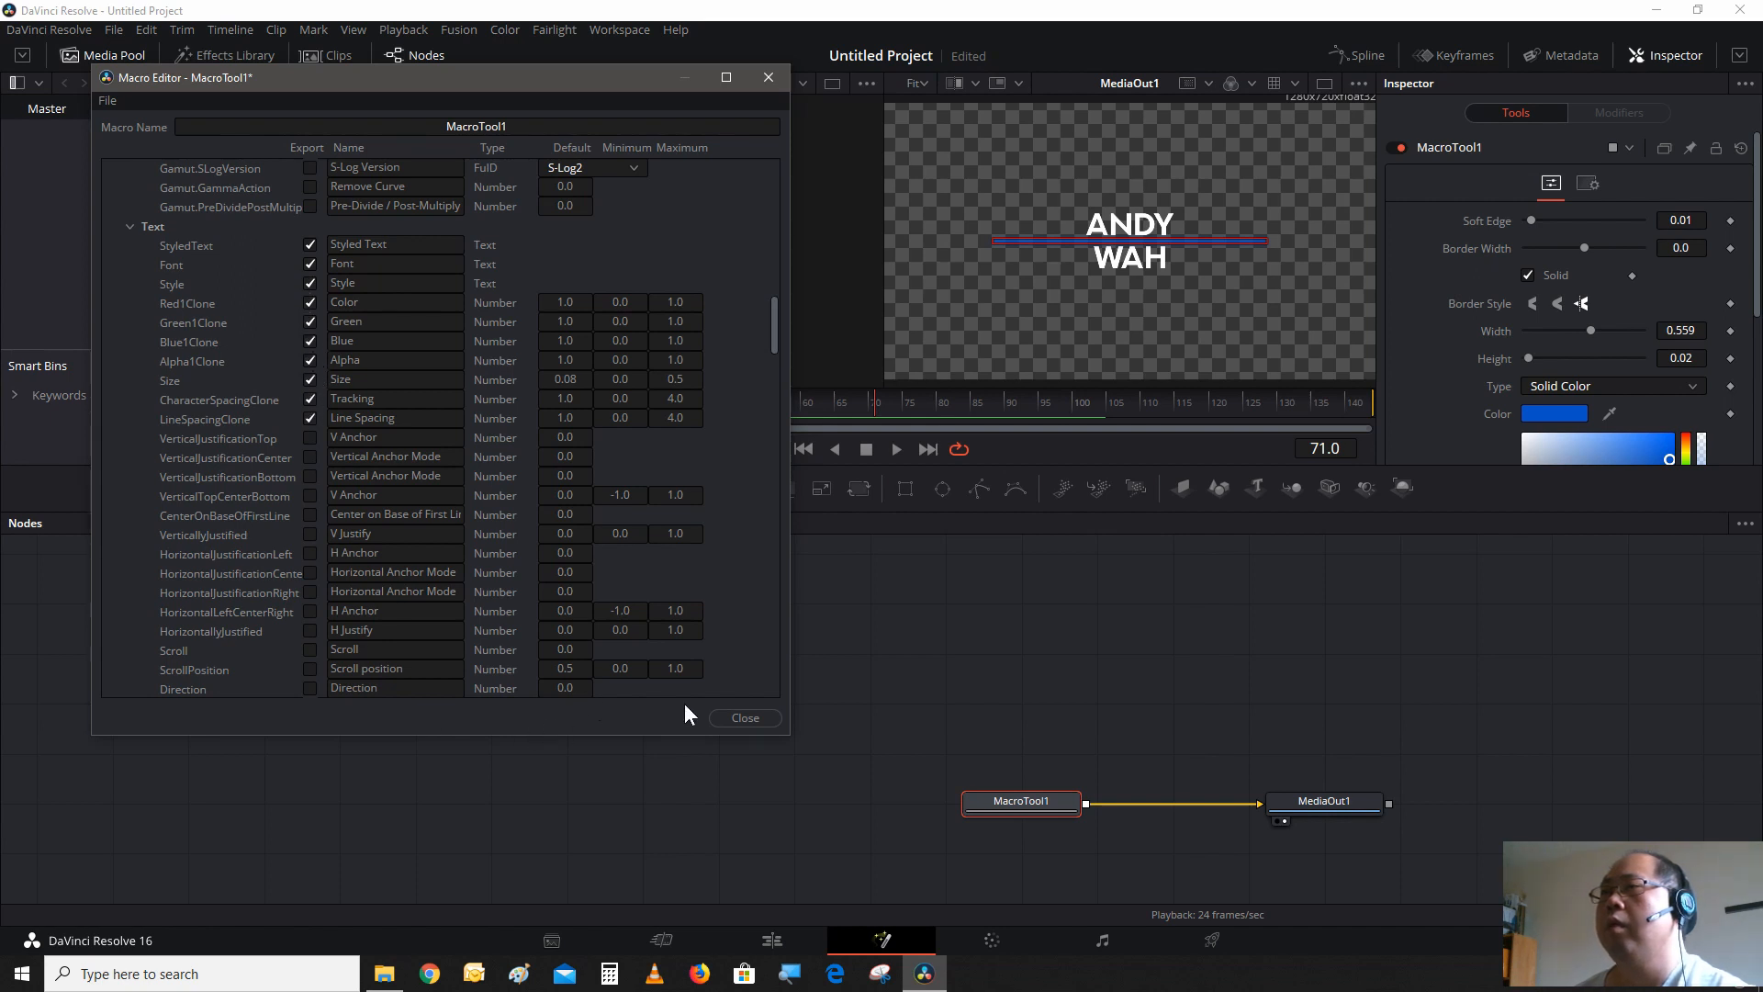
click(729, 718)
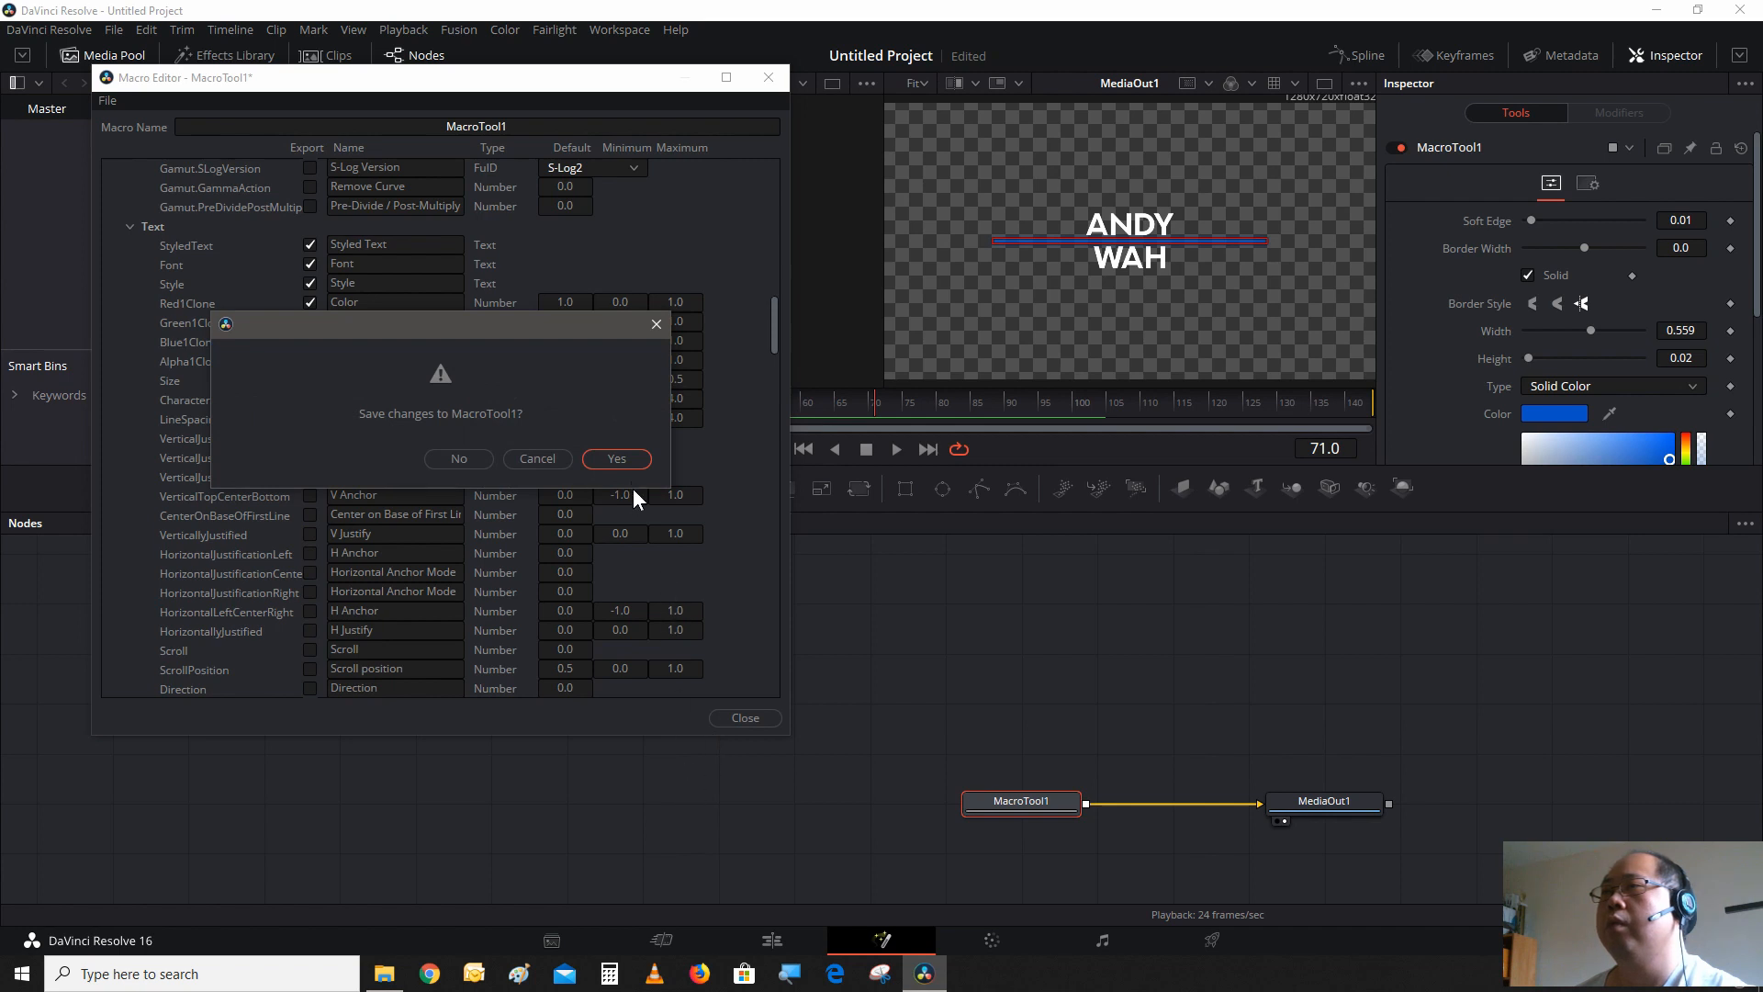
click(630, 458)
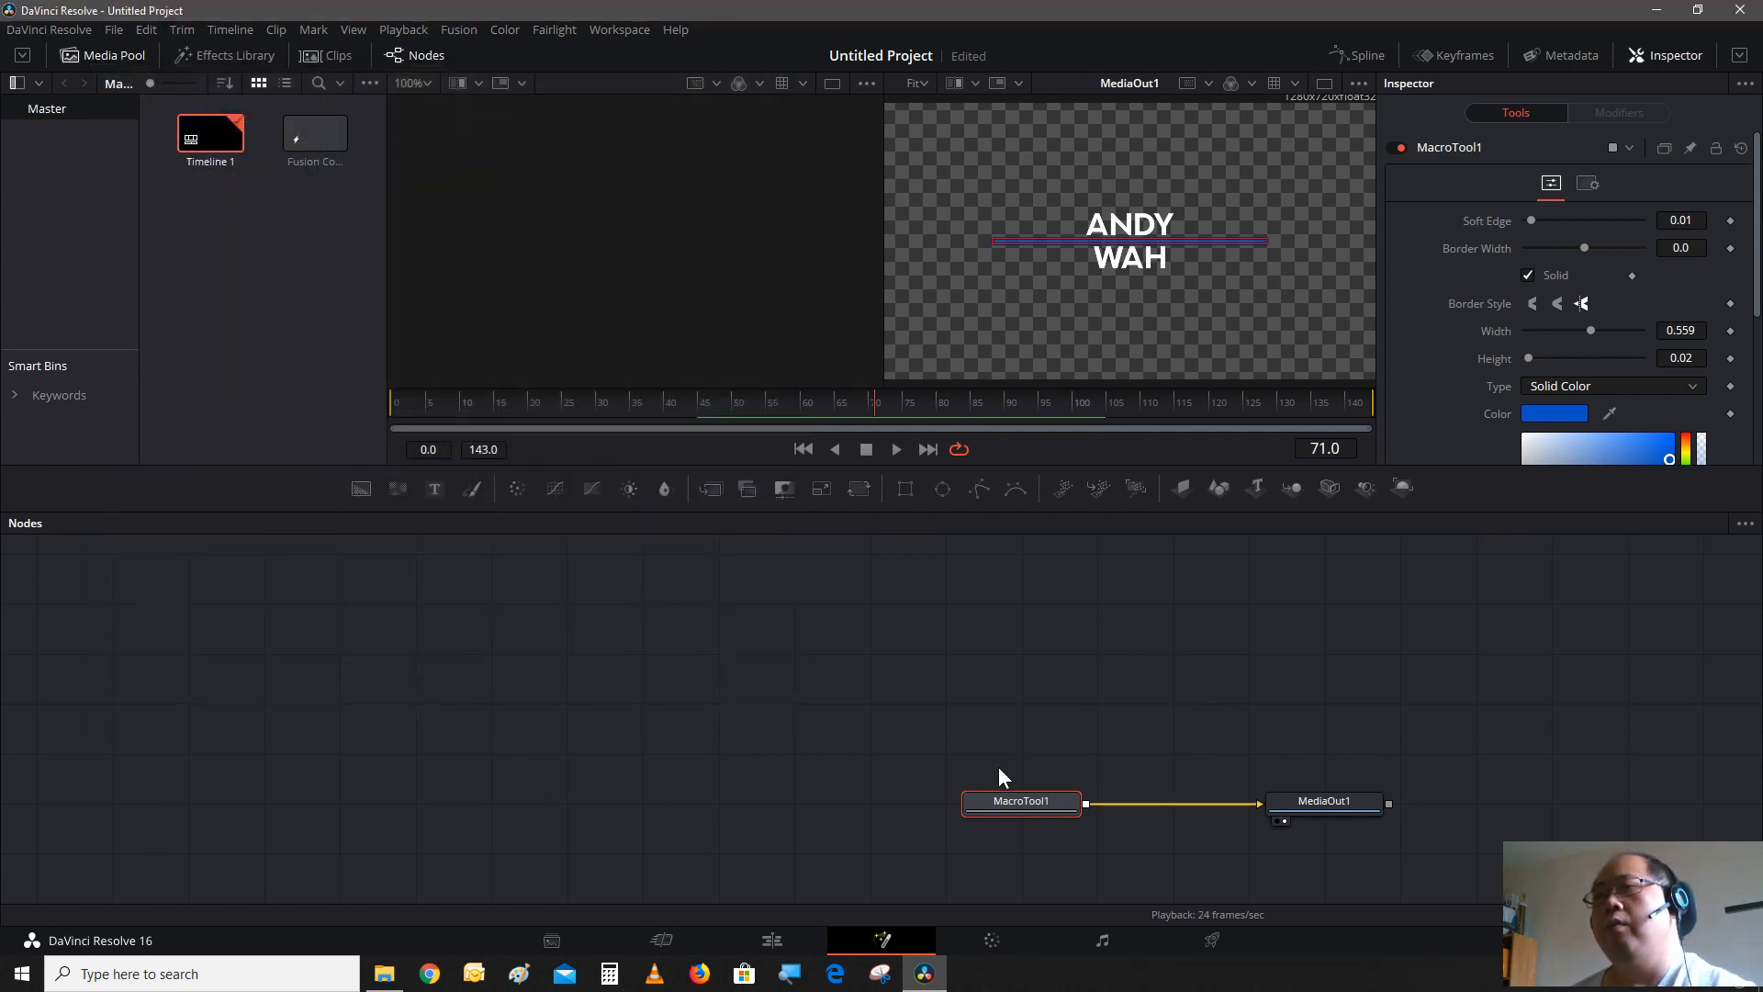
- Delete the old MacroTool1 node and add a fresh title fly macro from Add Tool > Macros
right_click(1000, 799)
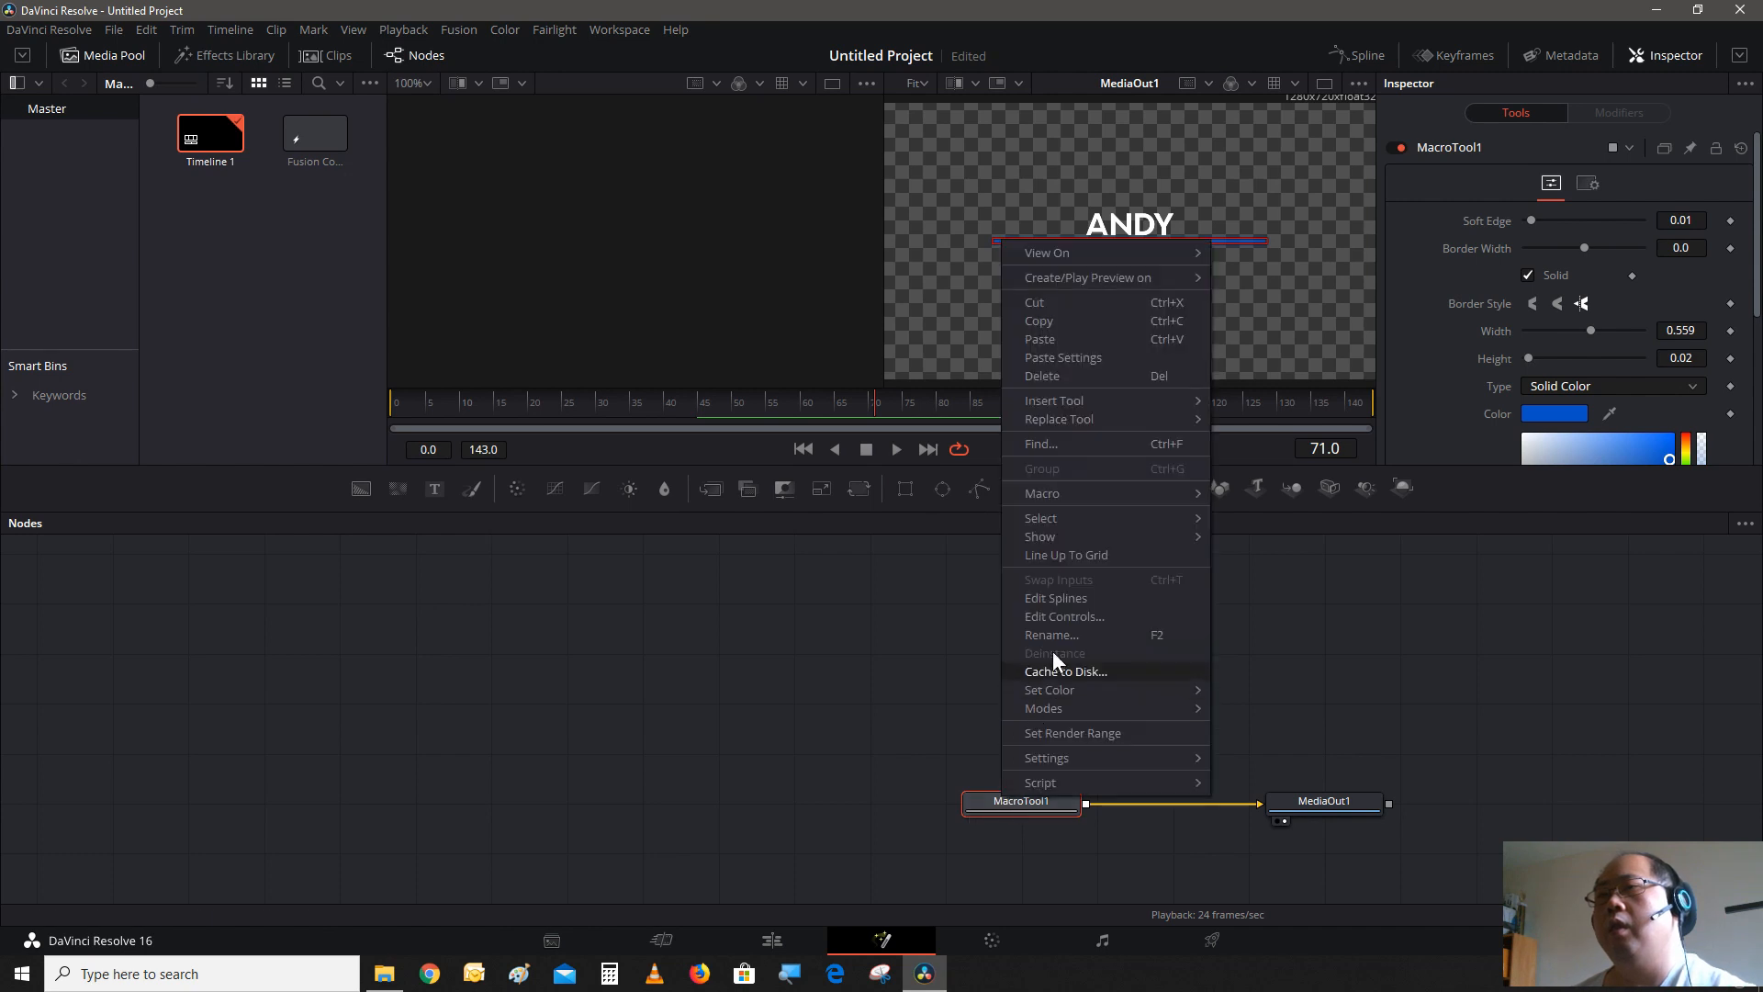
click(1098, 368)
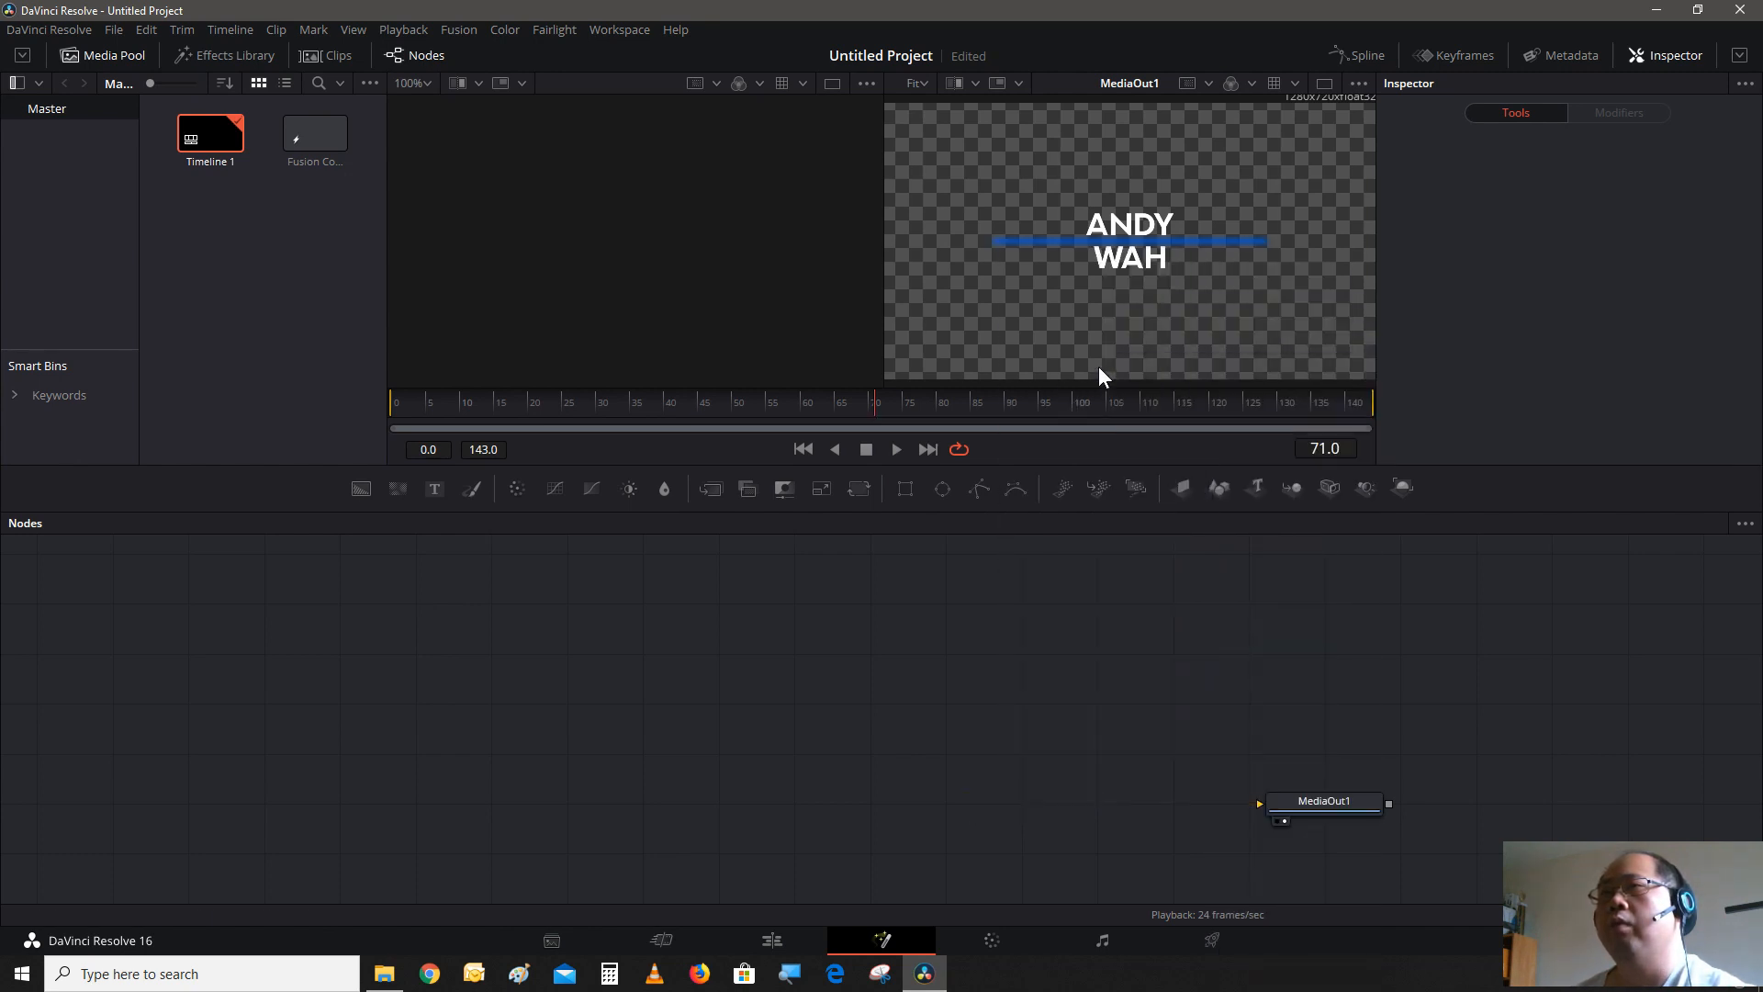
right_click(946, 611)
mouse_move(1001, 622)
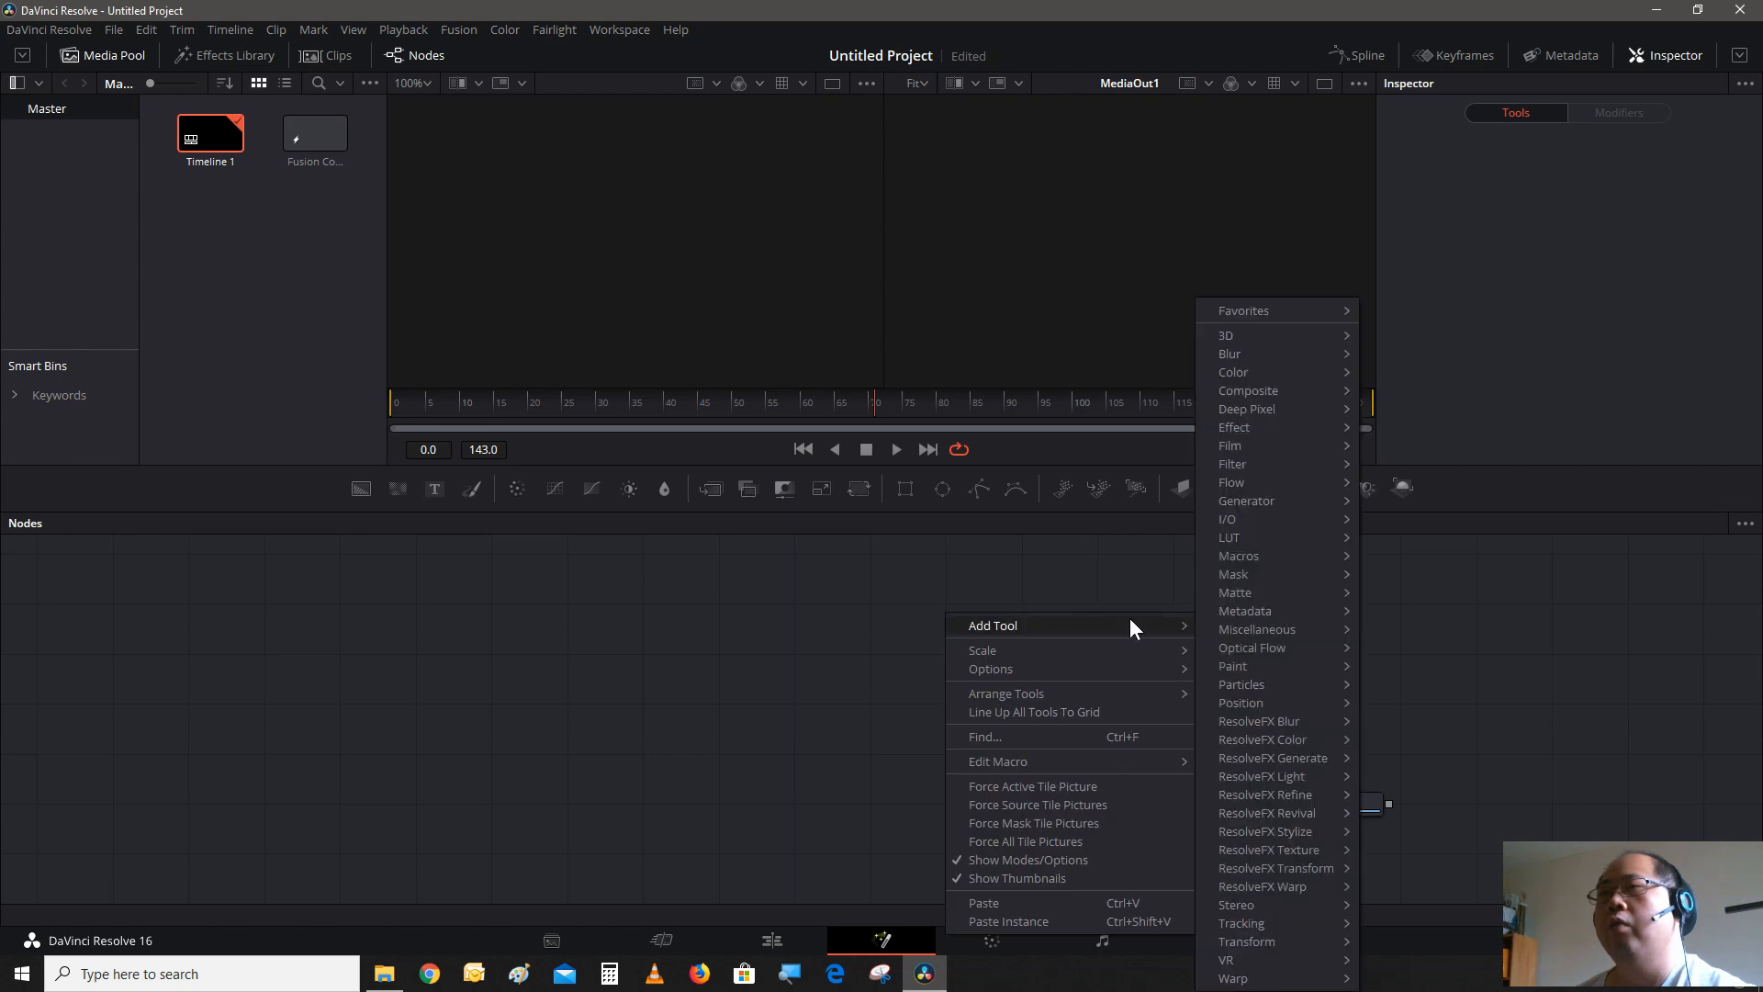
mouse_move(1271, 574)
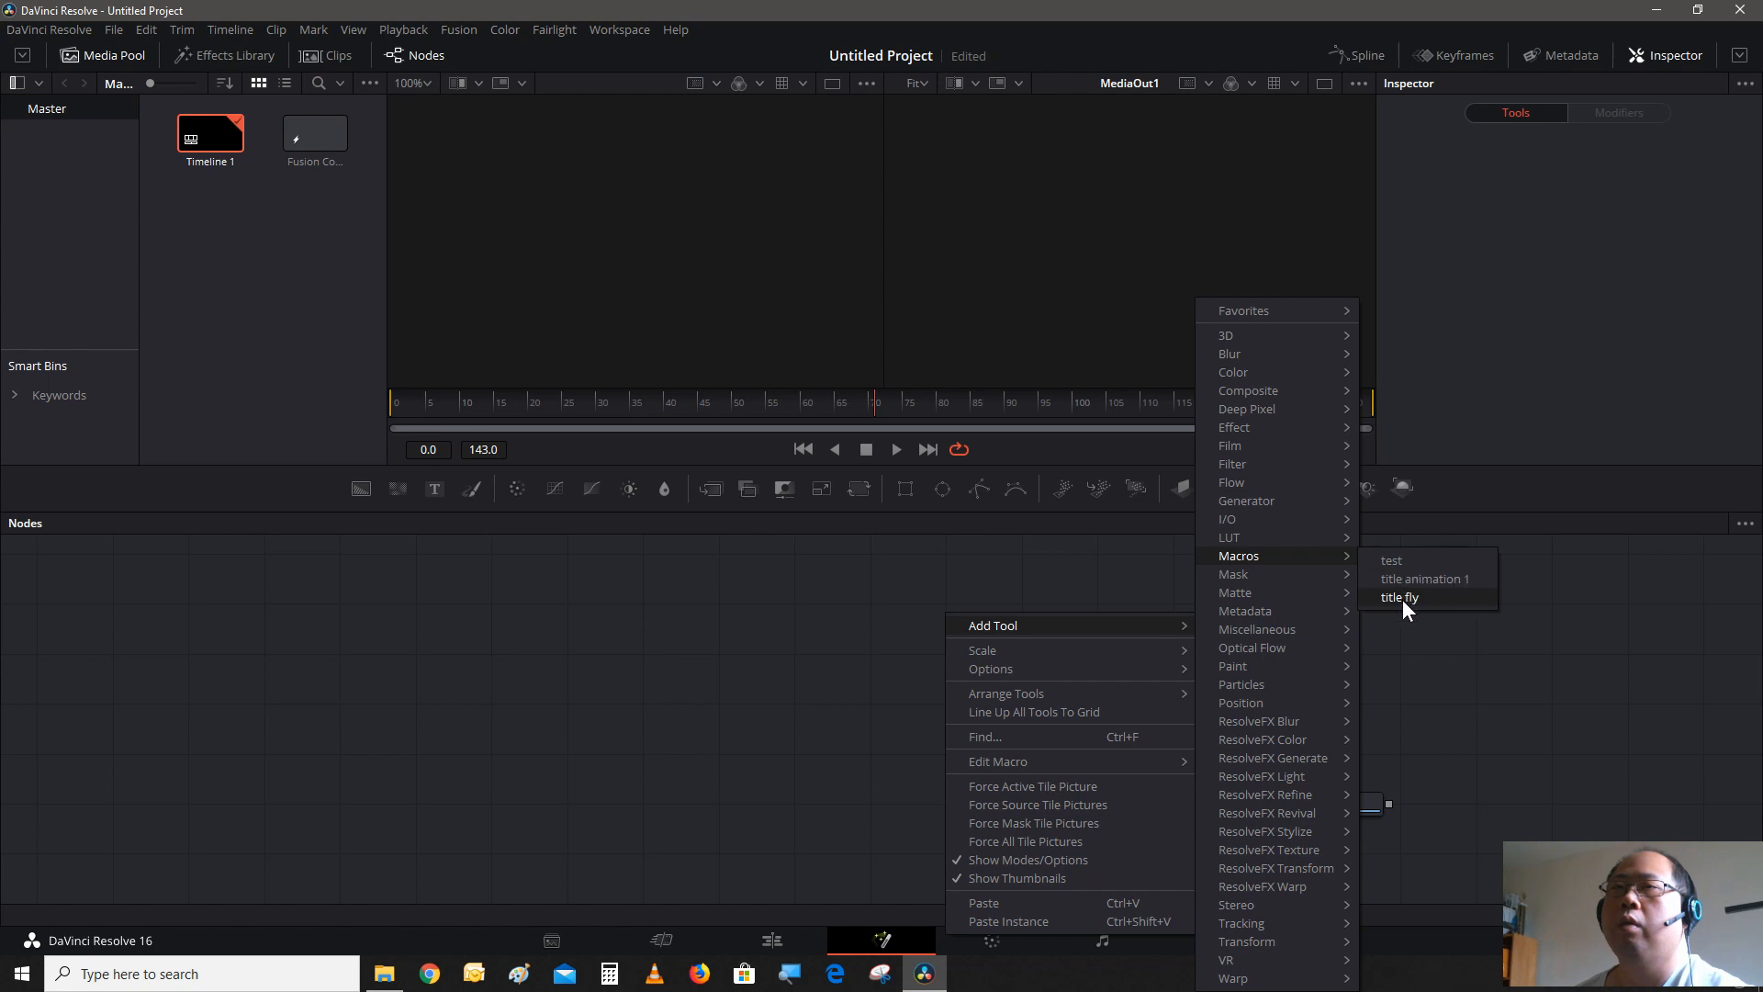
mouse_move(1348, 551)
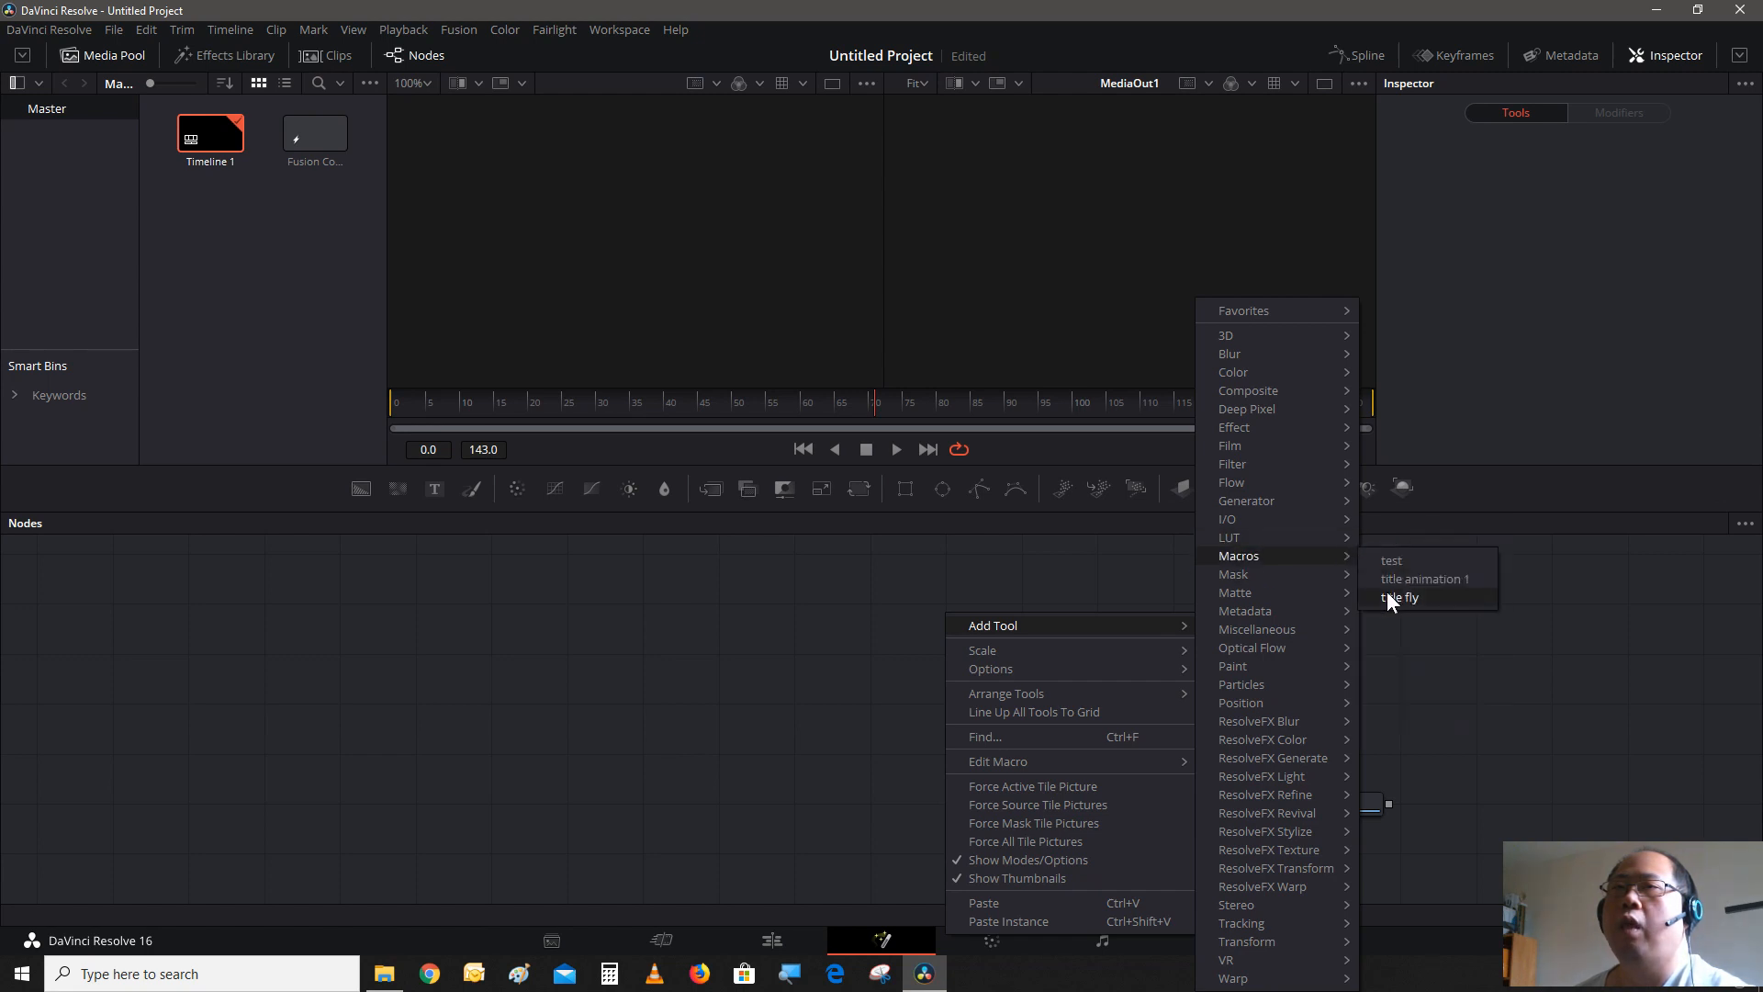
click(1397, 596)
- Reposition the new macro node and change the first title line from 'Andy' to 'batman'
drag(951, 597, 1319, 798)
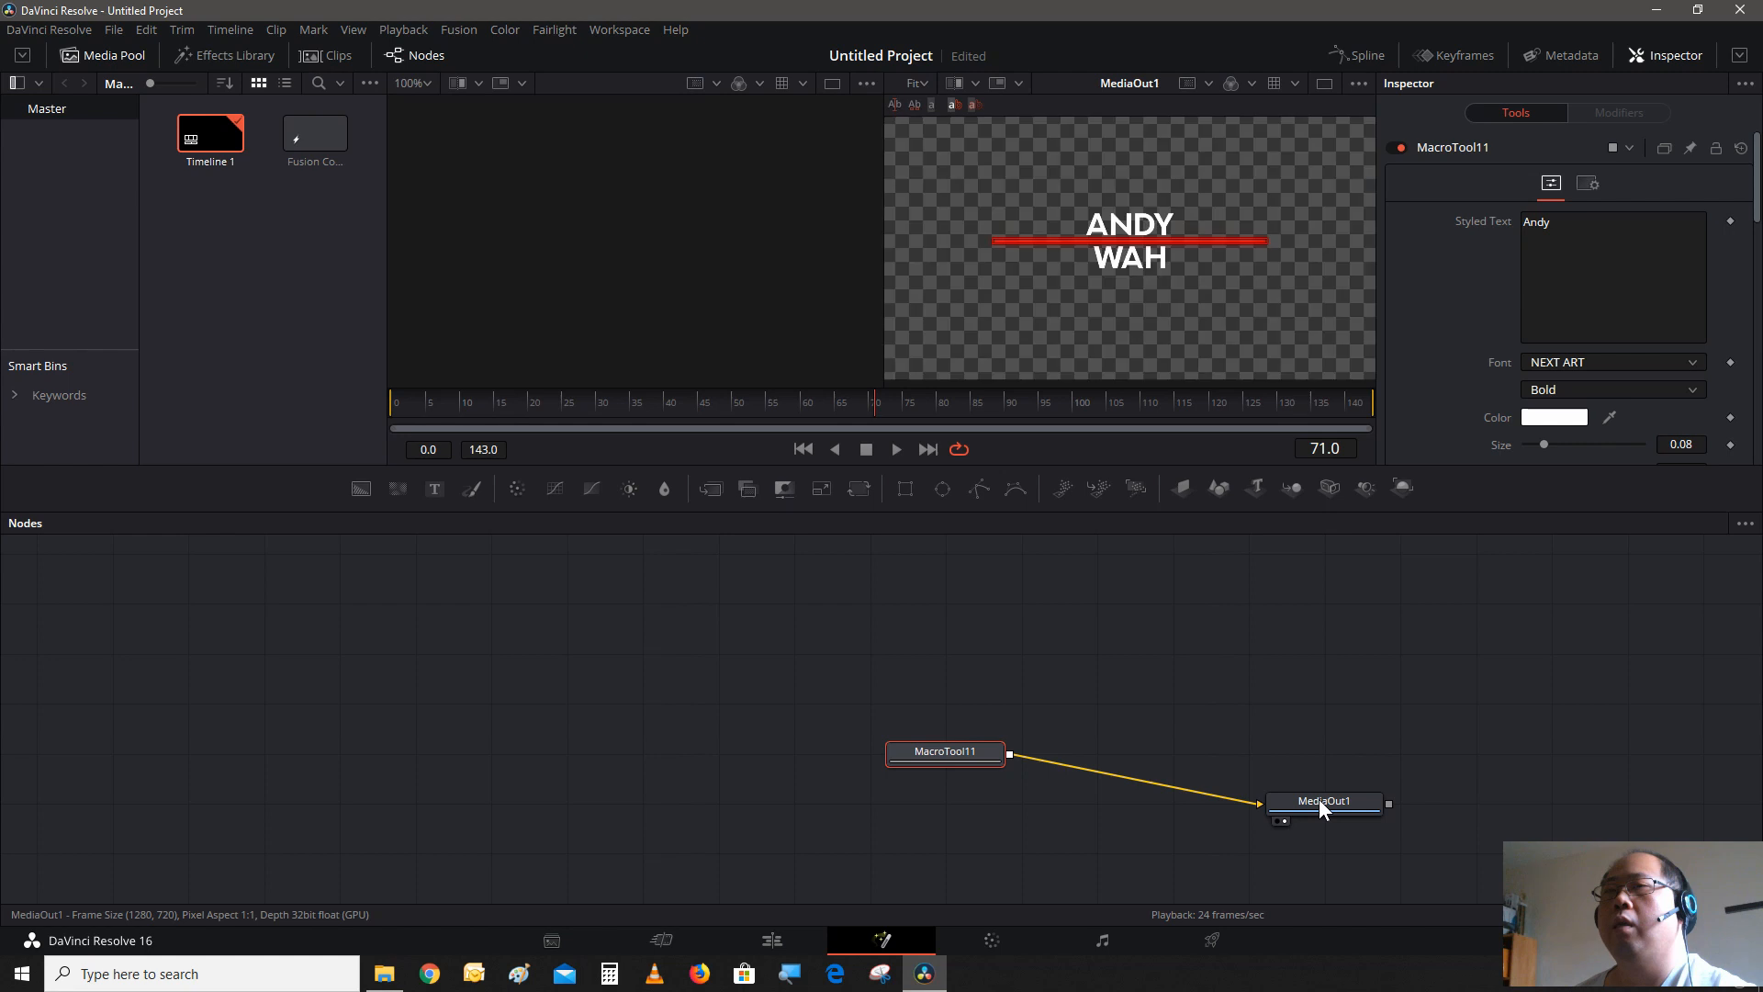
click(1573, 218)
key(ctrl+a)
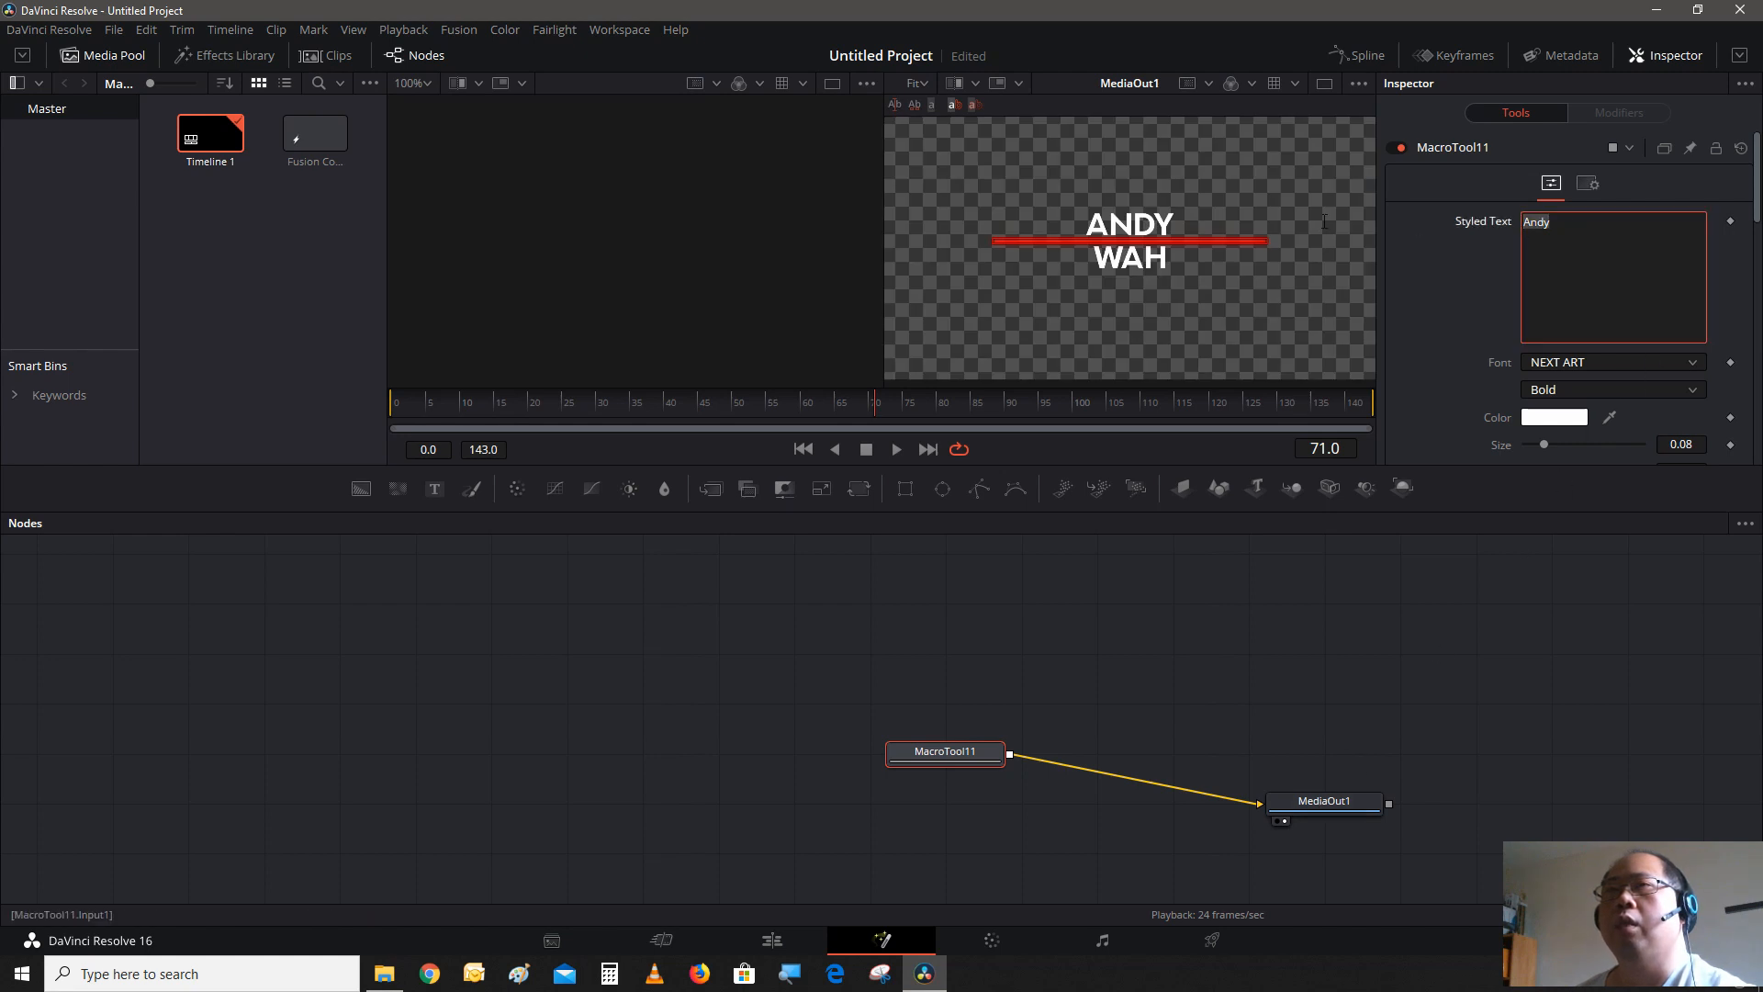
text(bat)
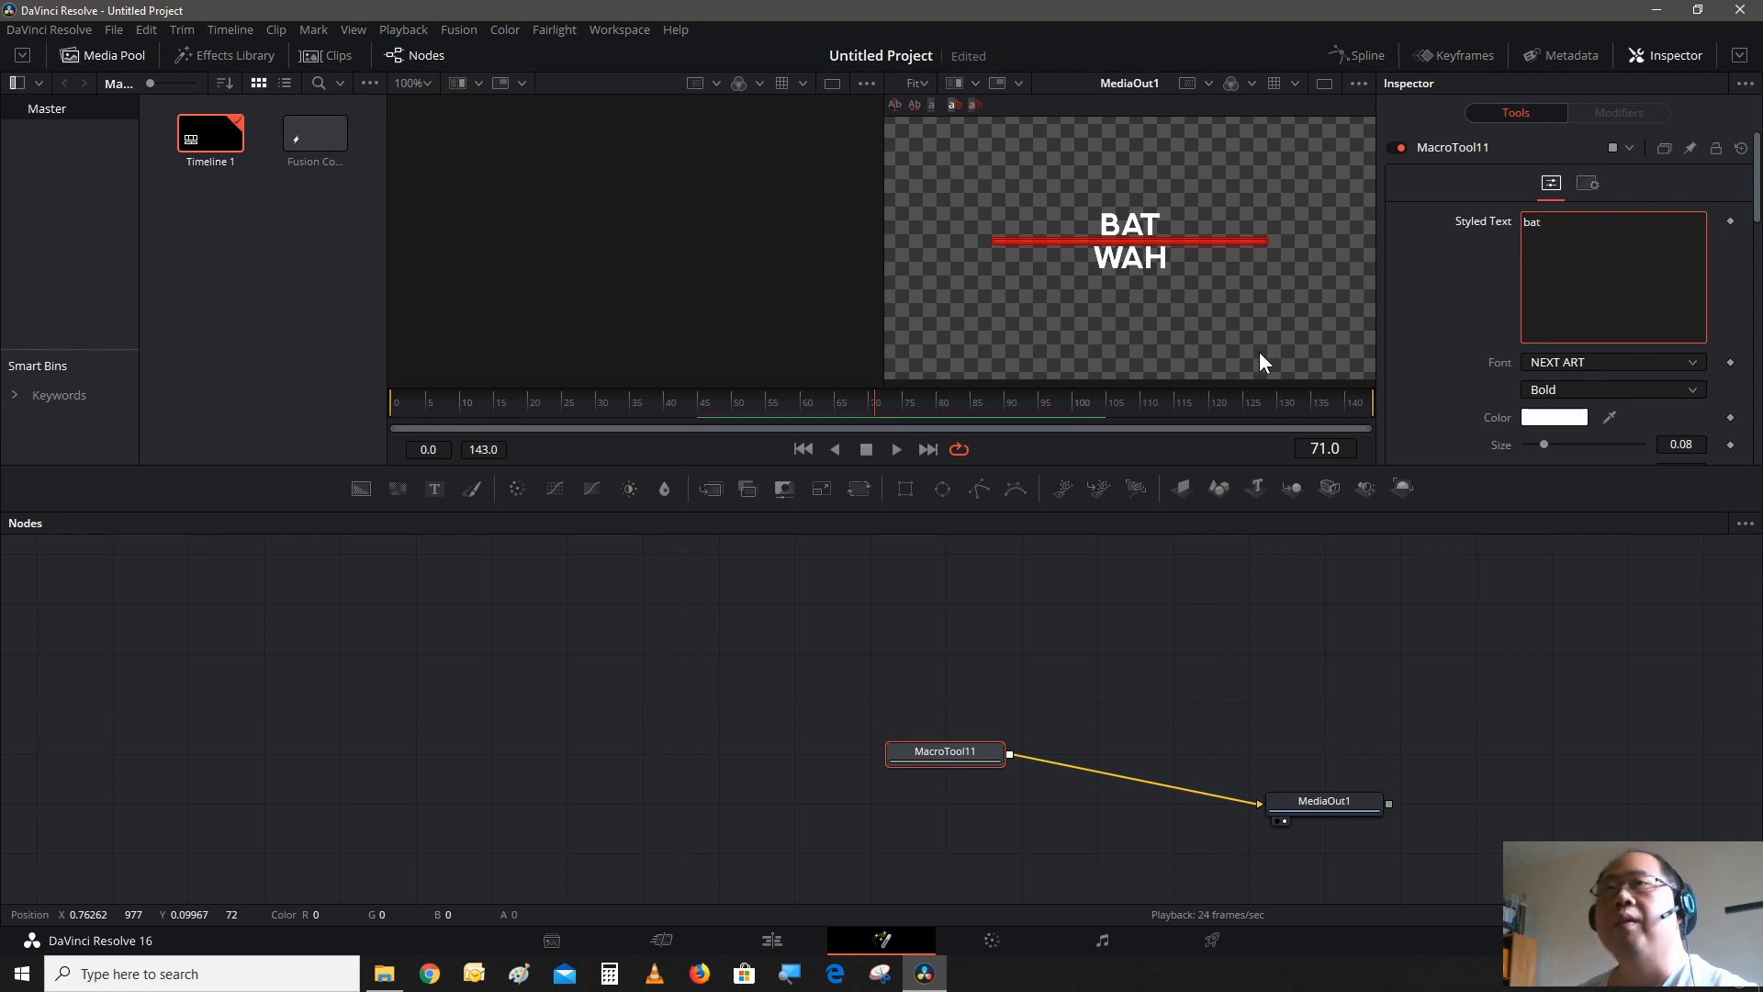
text(m)
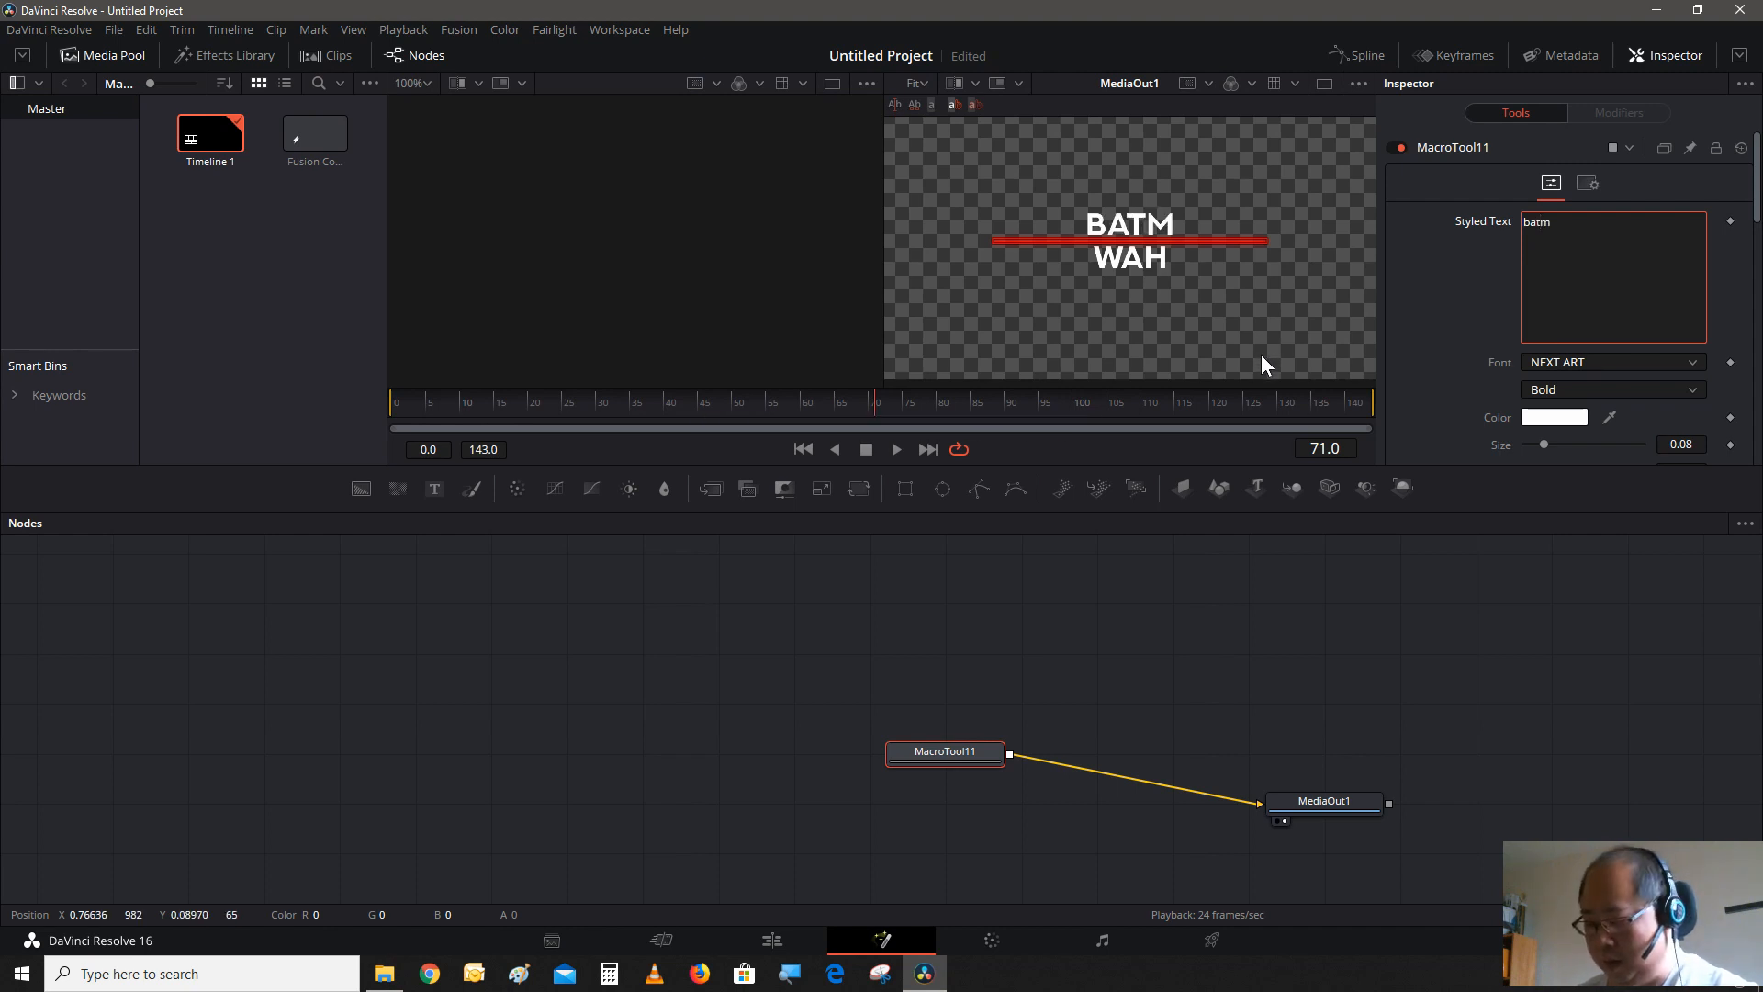
text(an)
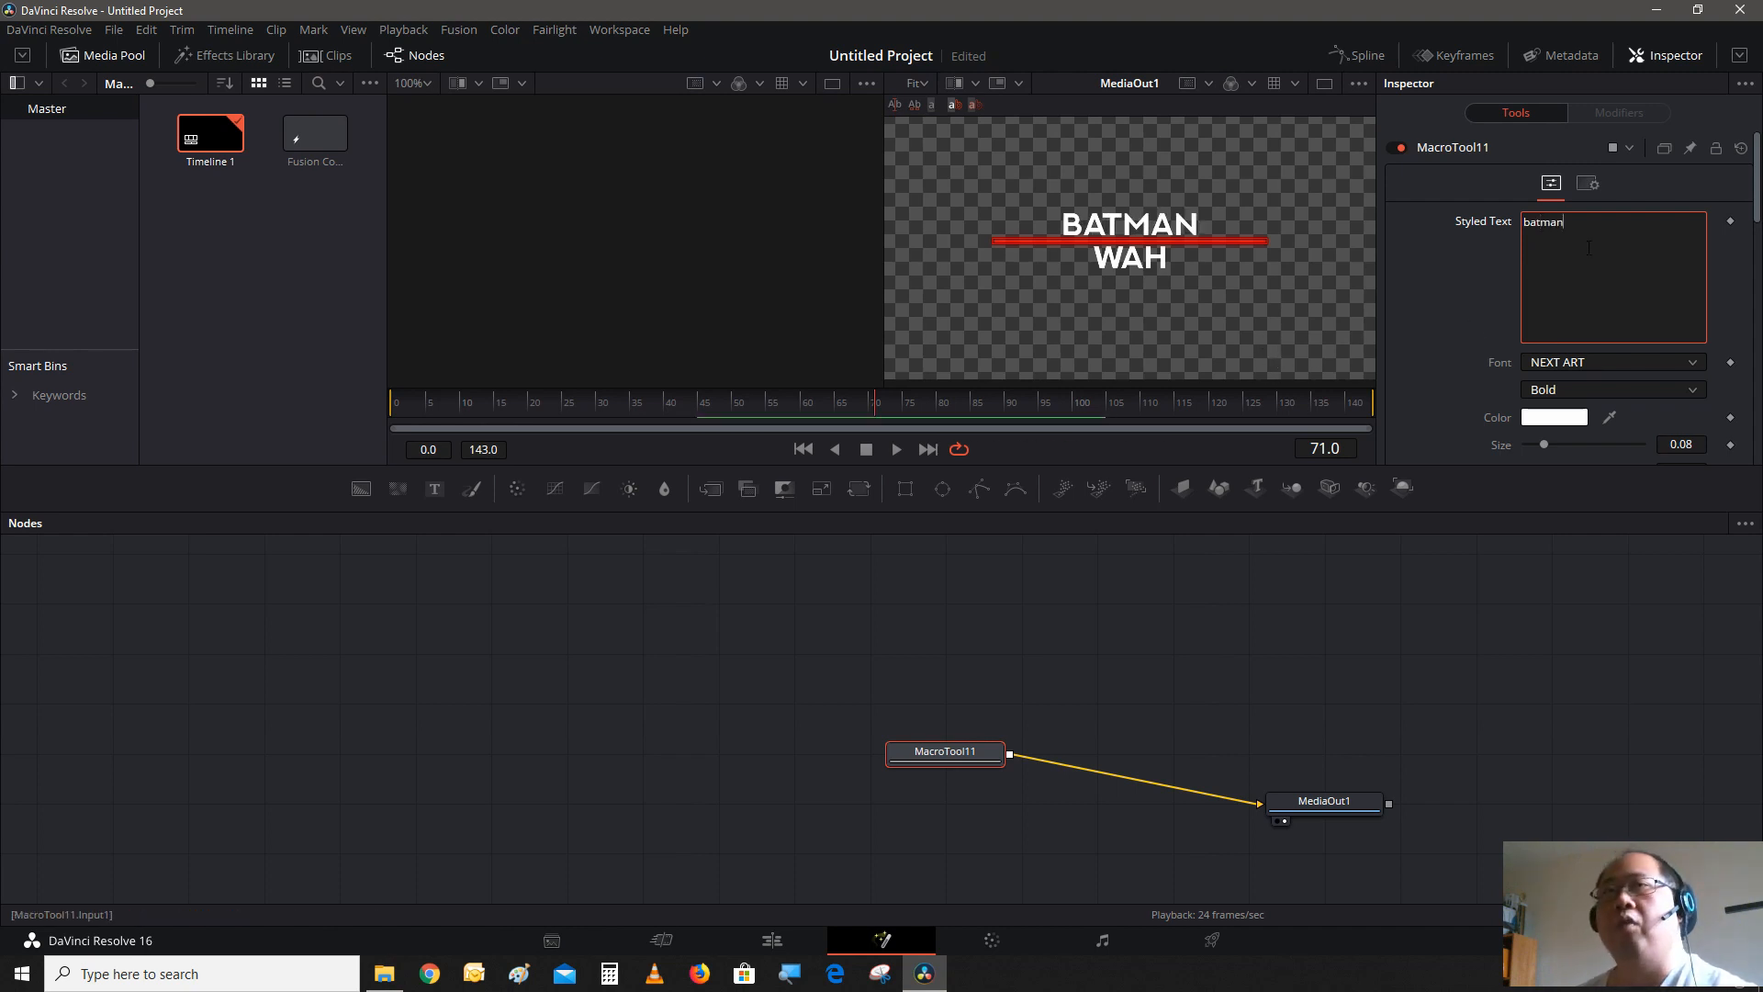
- Replace 'wah' with 'robin' on the second title line
scroll(1560, 313, down, 5)
scroll(1576, 309, down, 3)
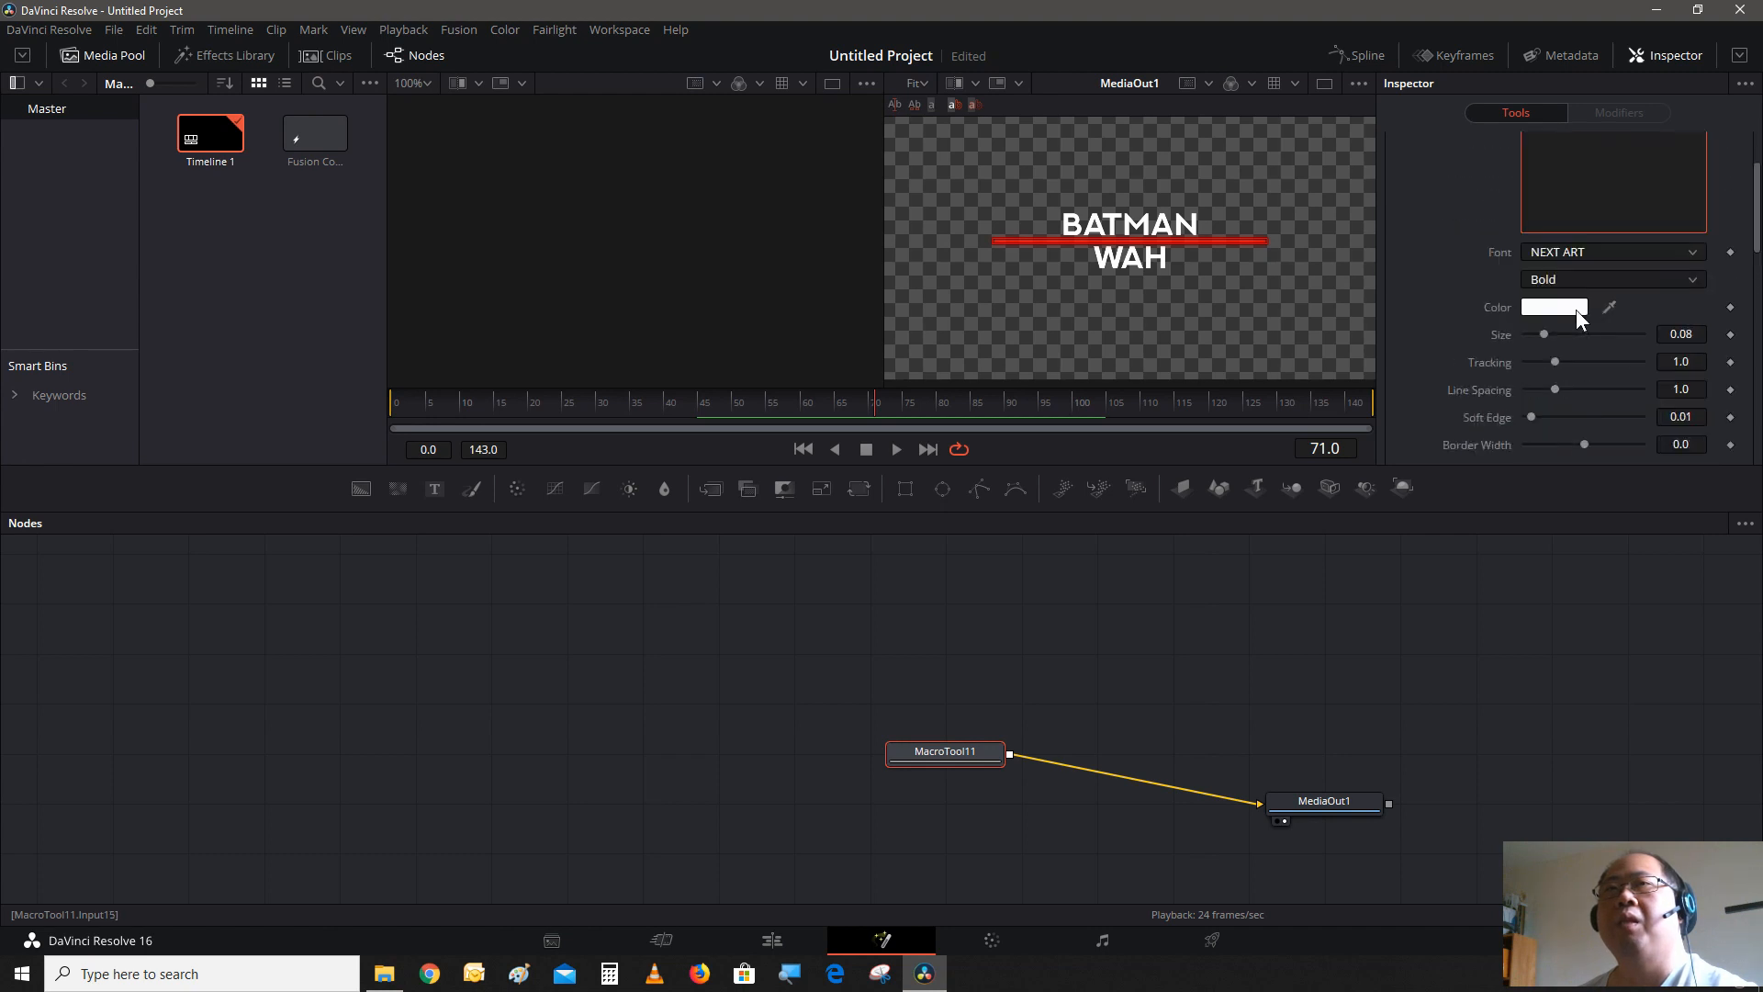
scroll(1576, 310, up, 2)
click(1558, 257)
double_click(1558, 258)
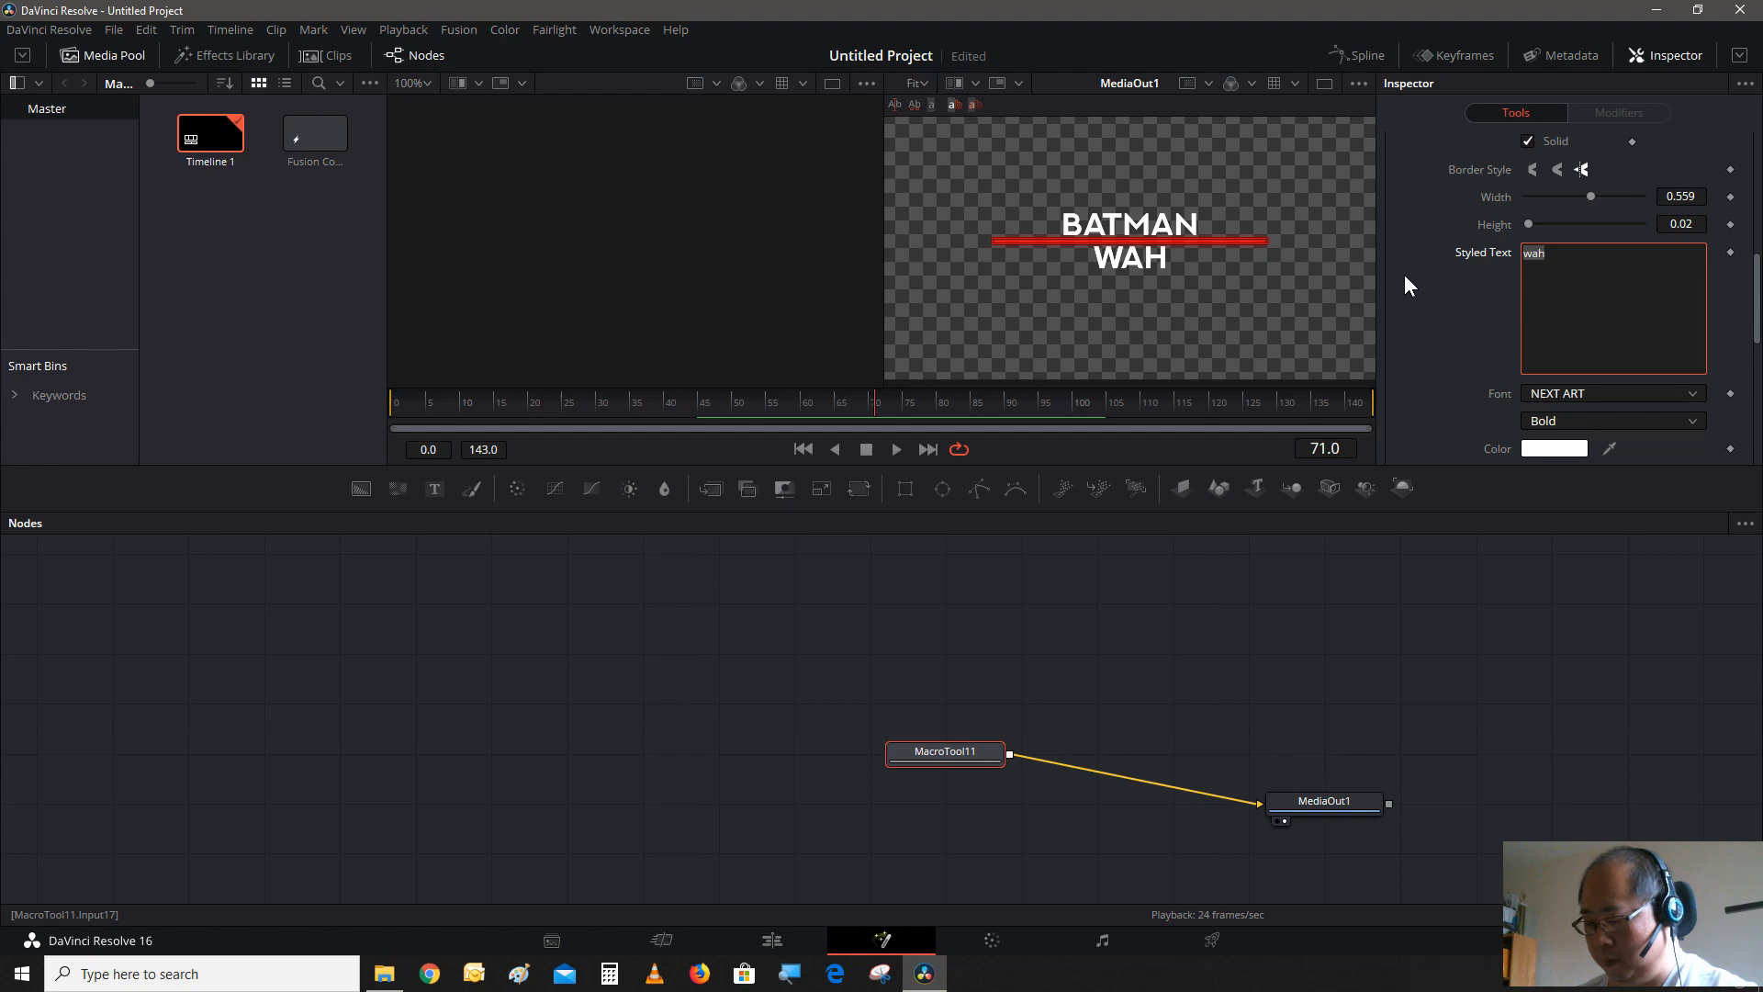
text(r)
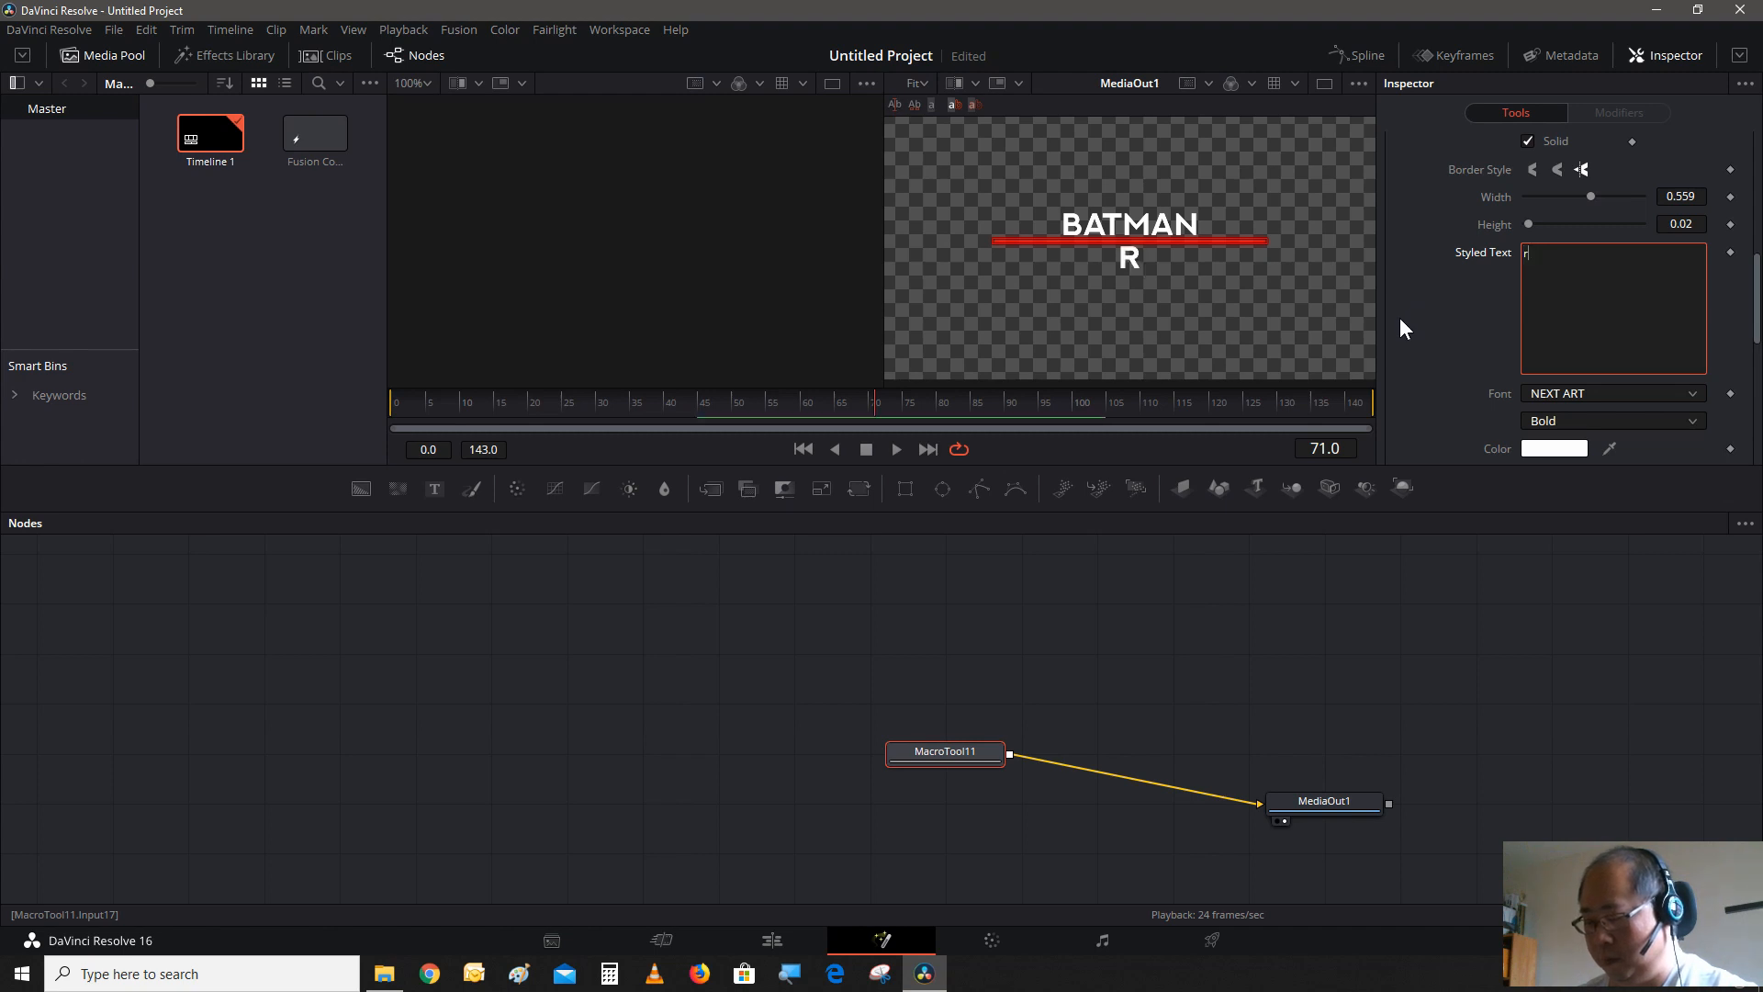
text(obin)
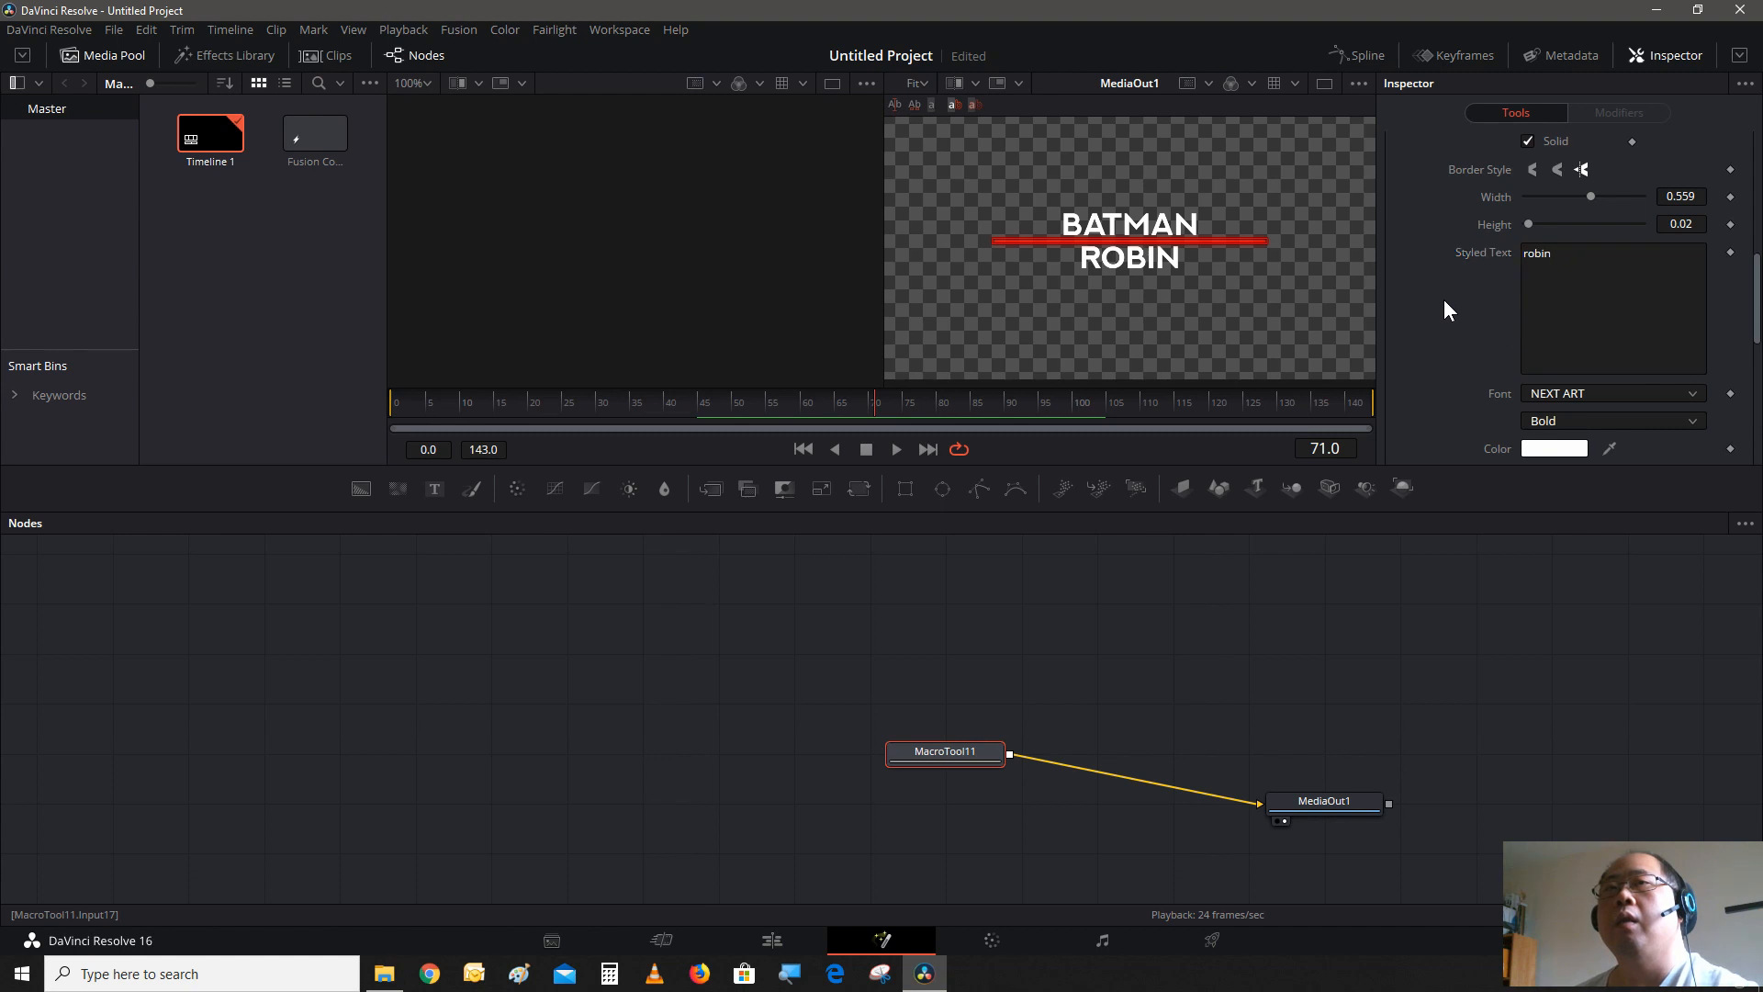
- Change the line colour from red to magenta (Hue 0.832) and play the title animation
scroll(1441, 303, down, 3)
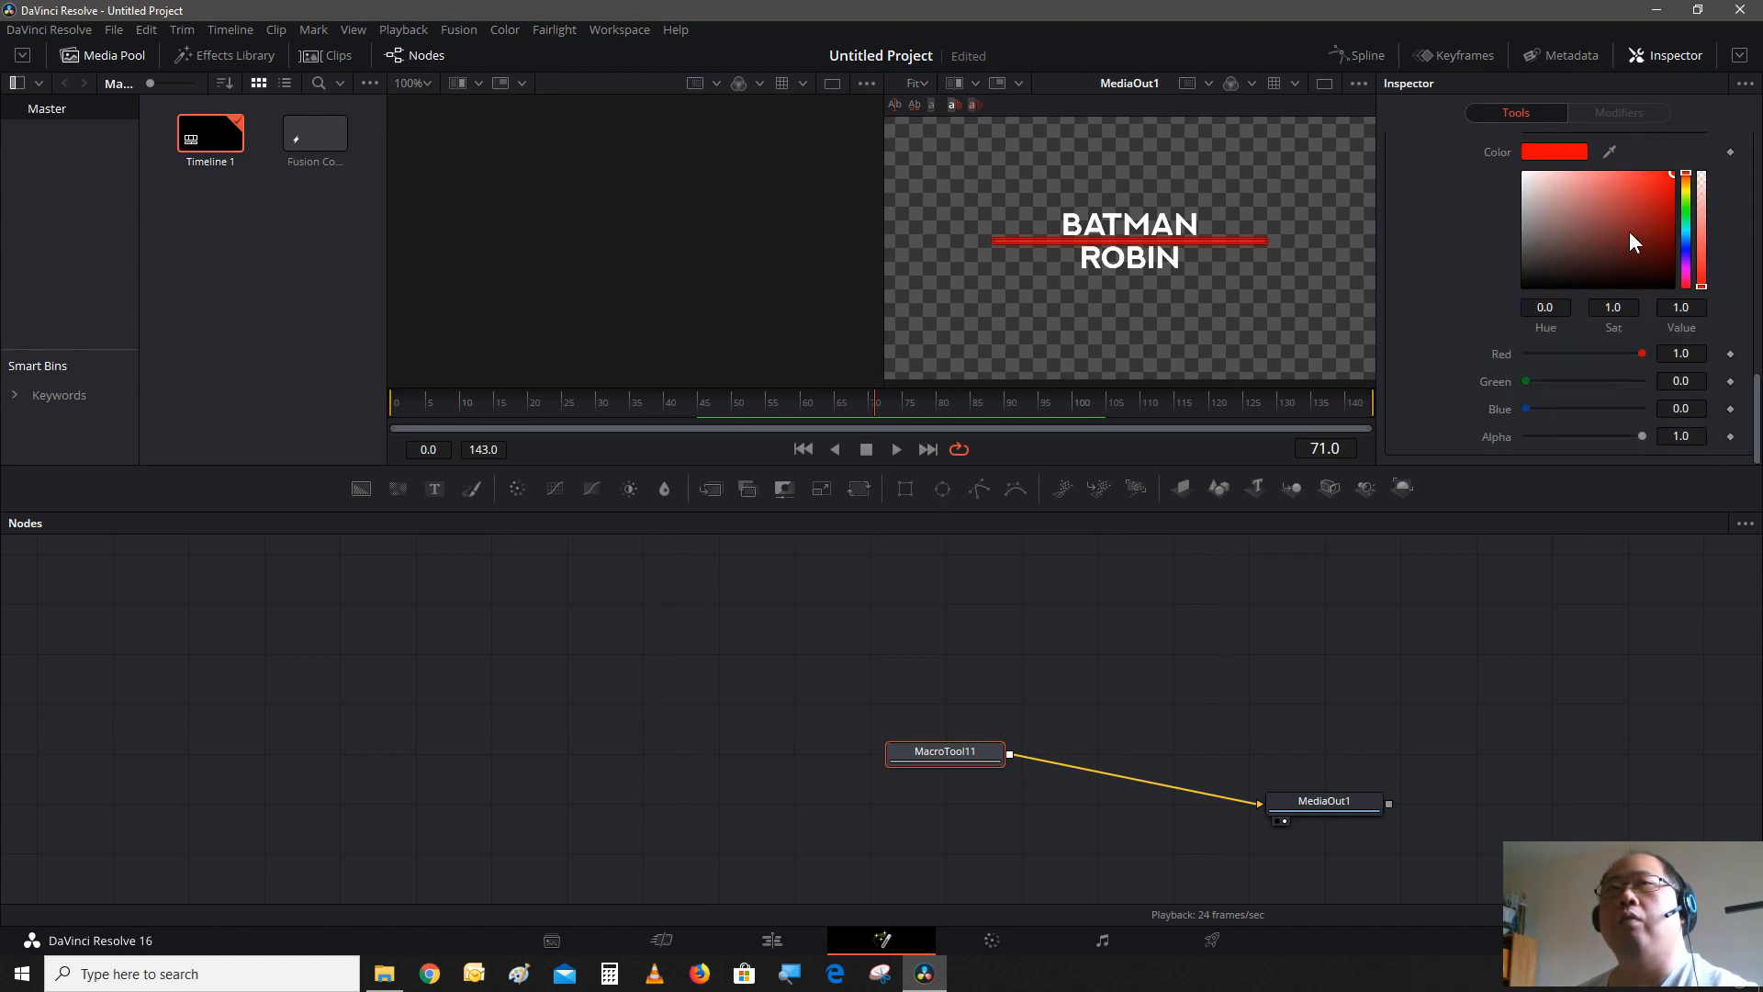
drag(1685, 256, 1686, 267)
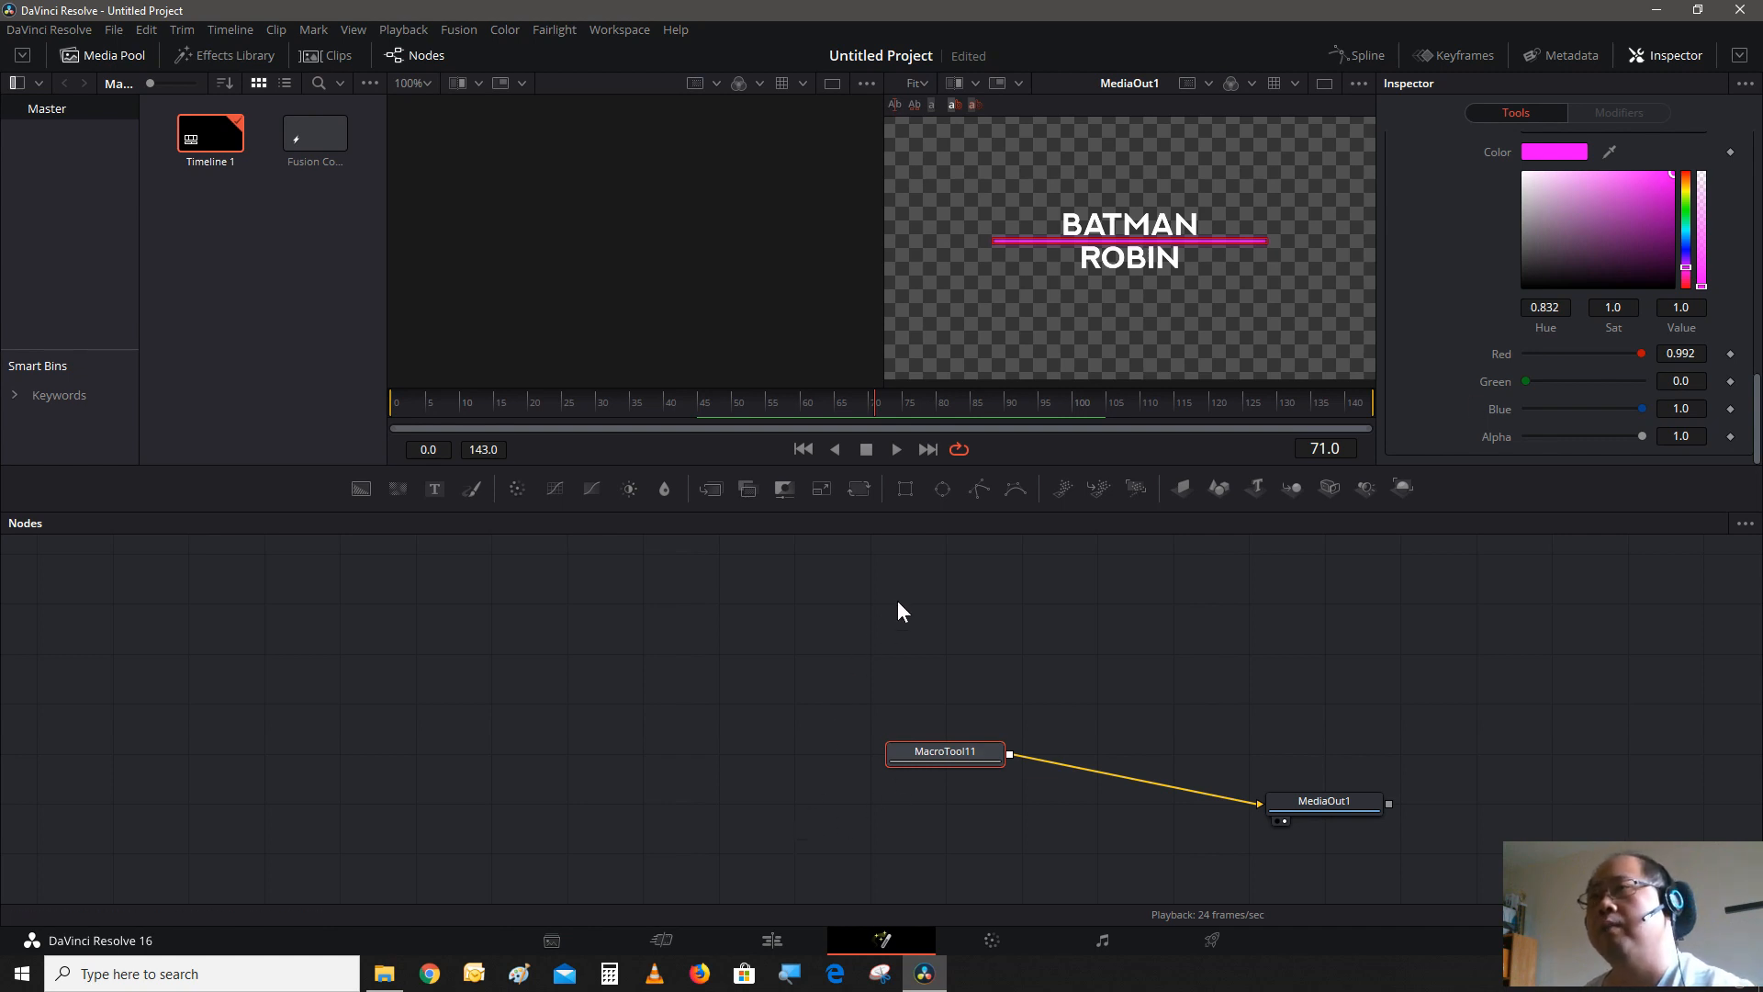
click(896, 448)
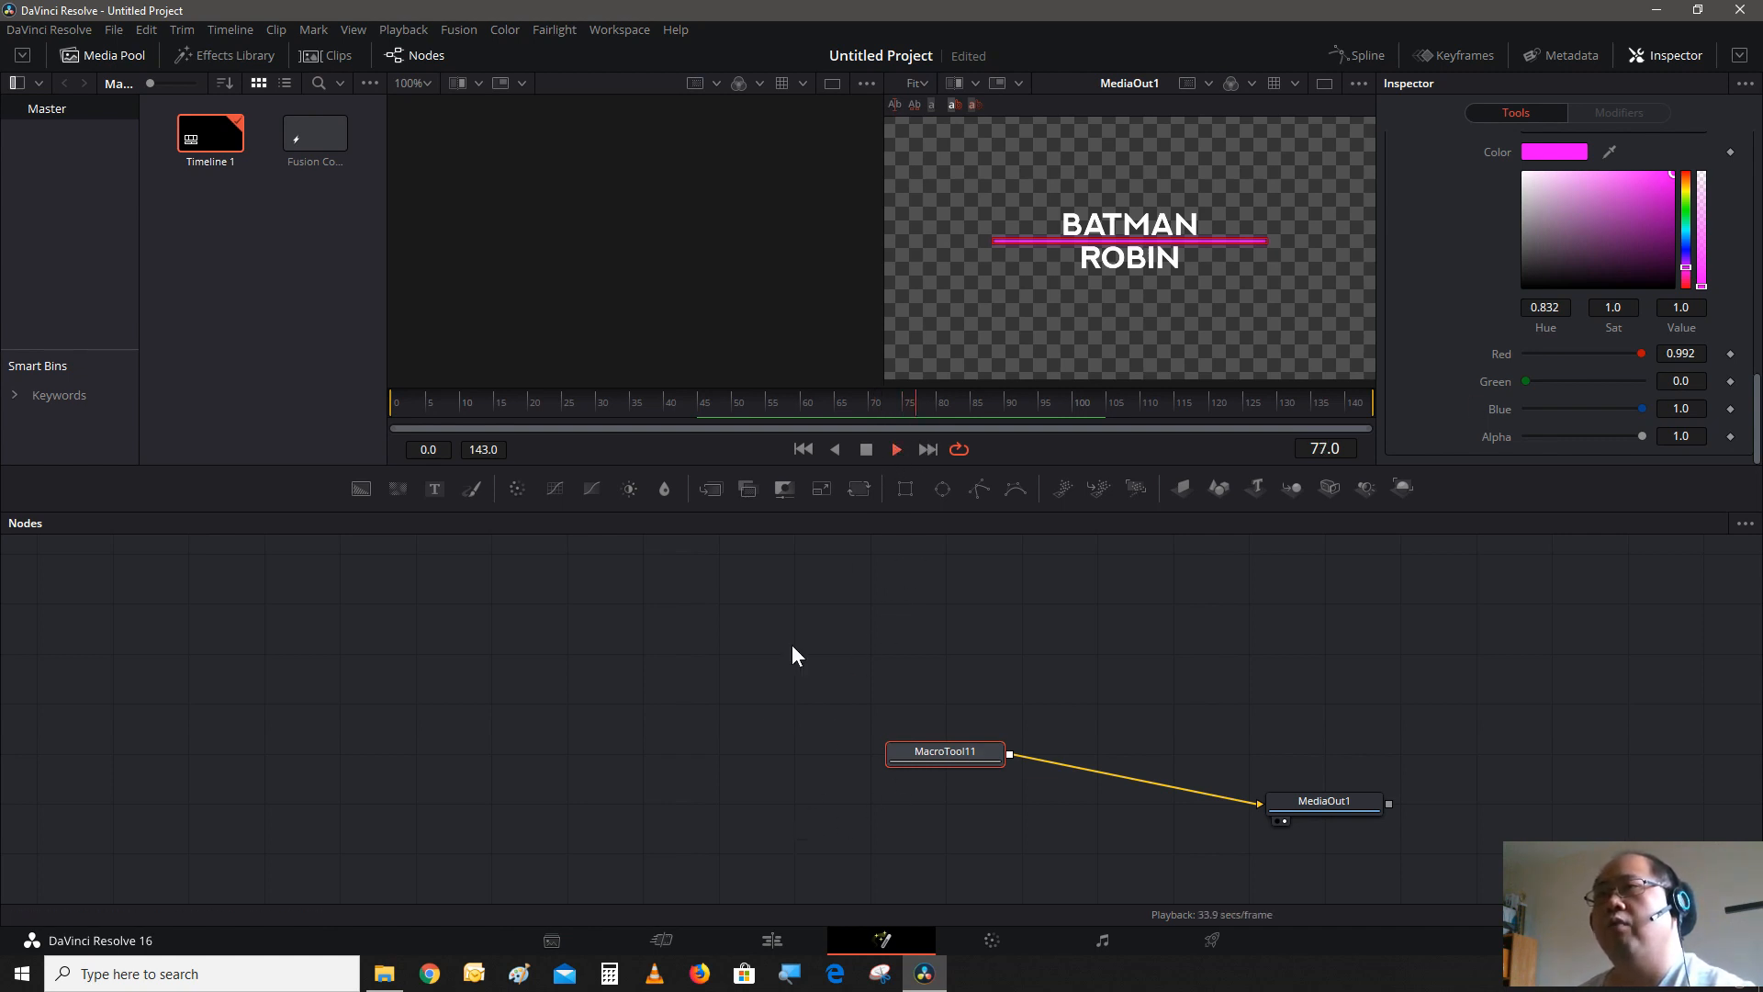
- On the Edit page, stop playback, move the Fusion Composition clip to a new Video 2 track, and shrink that track
click(790, 937)
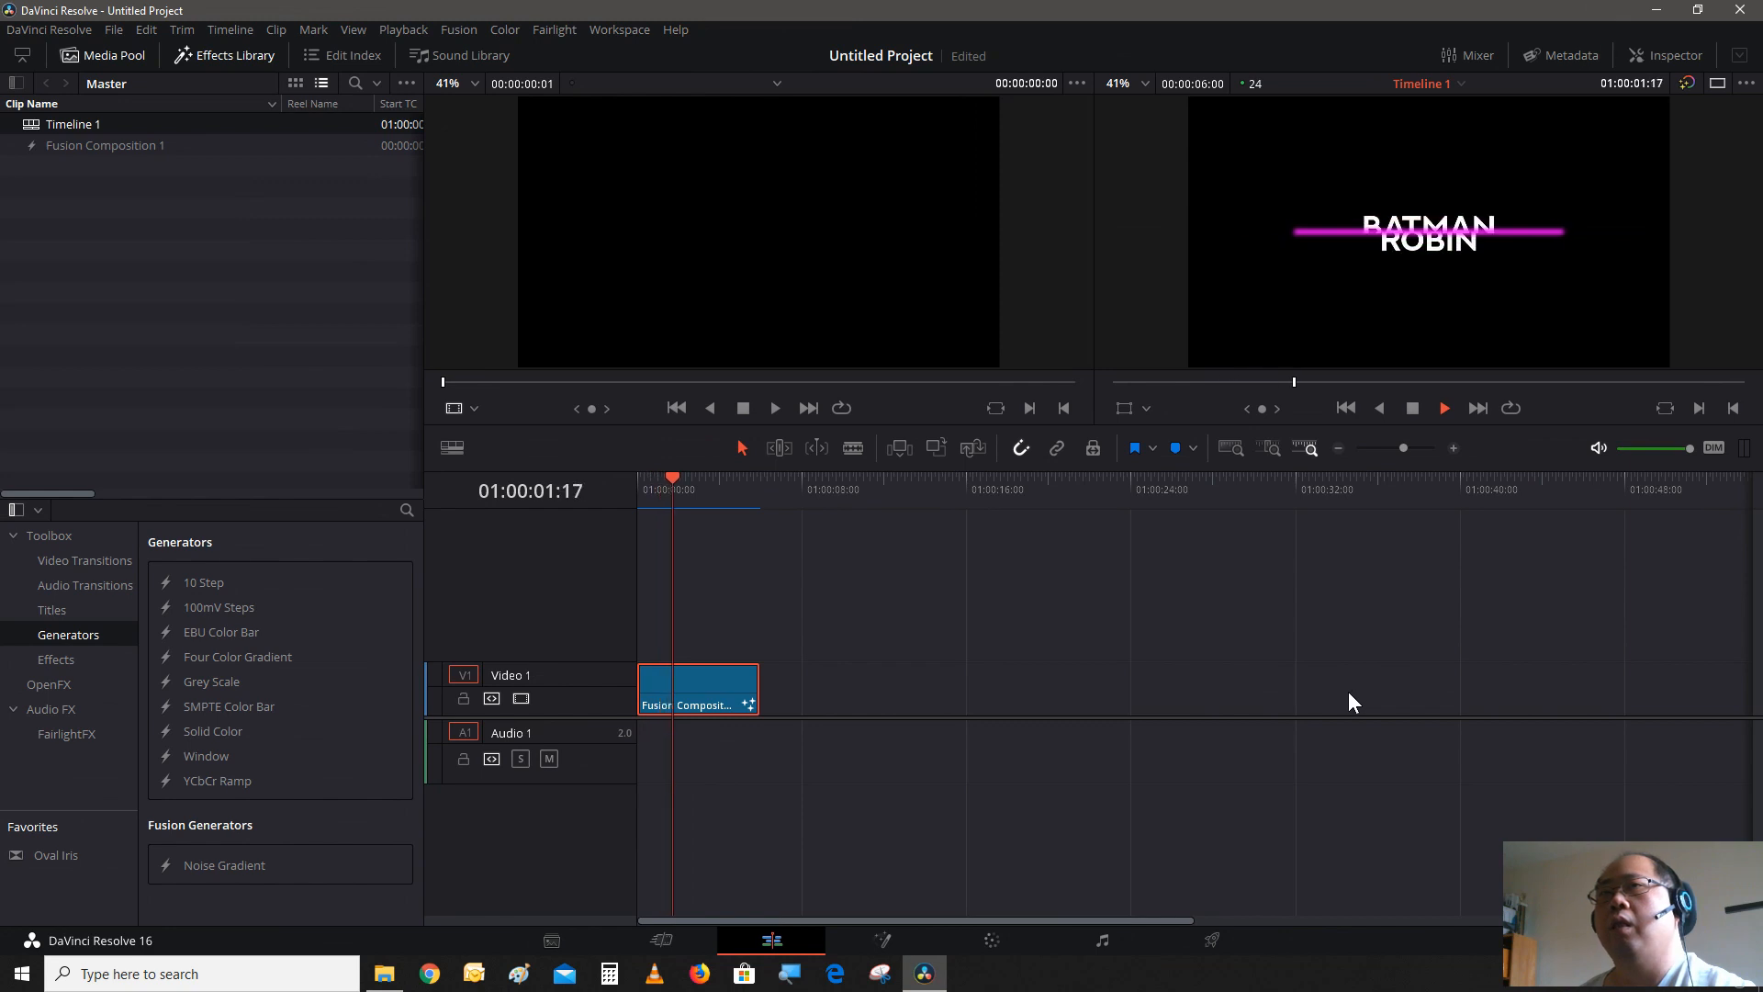
click(1413, 406)
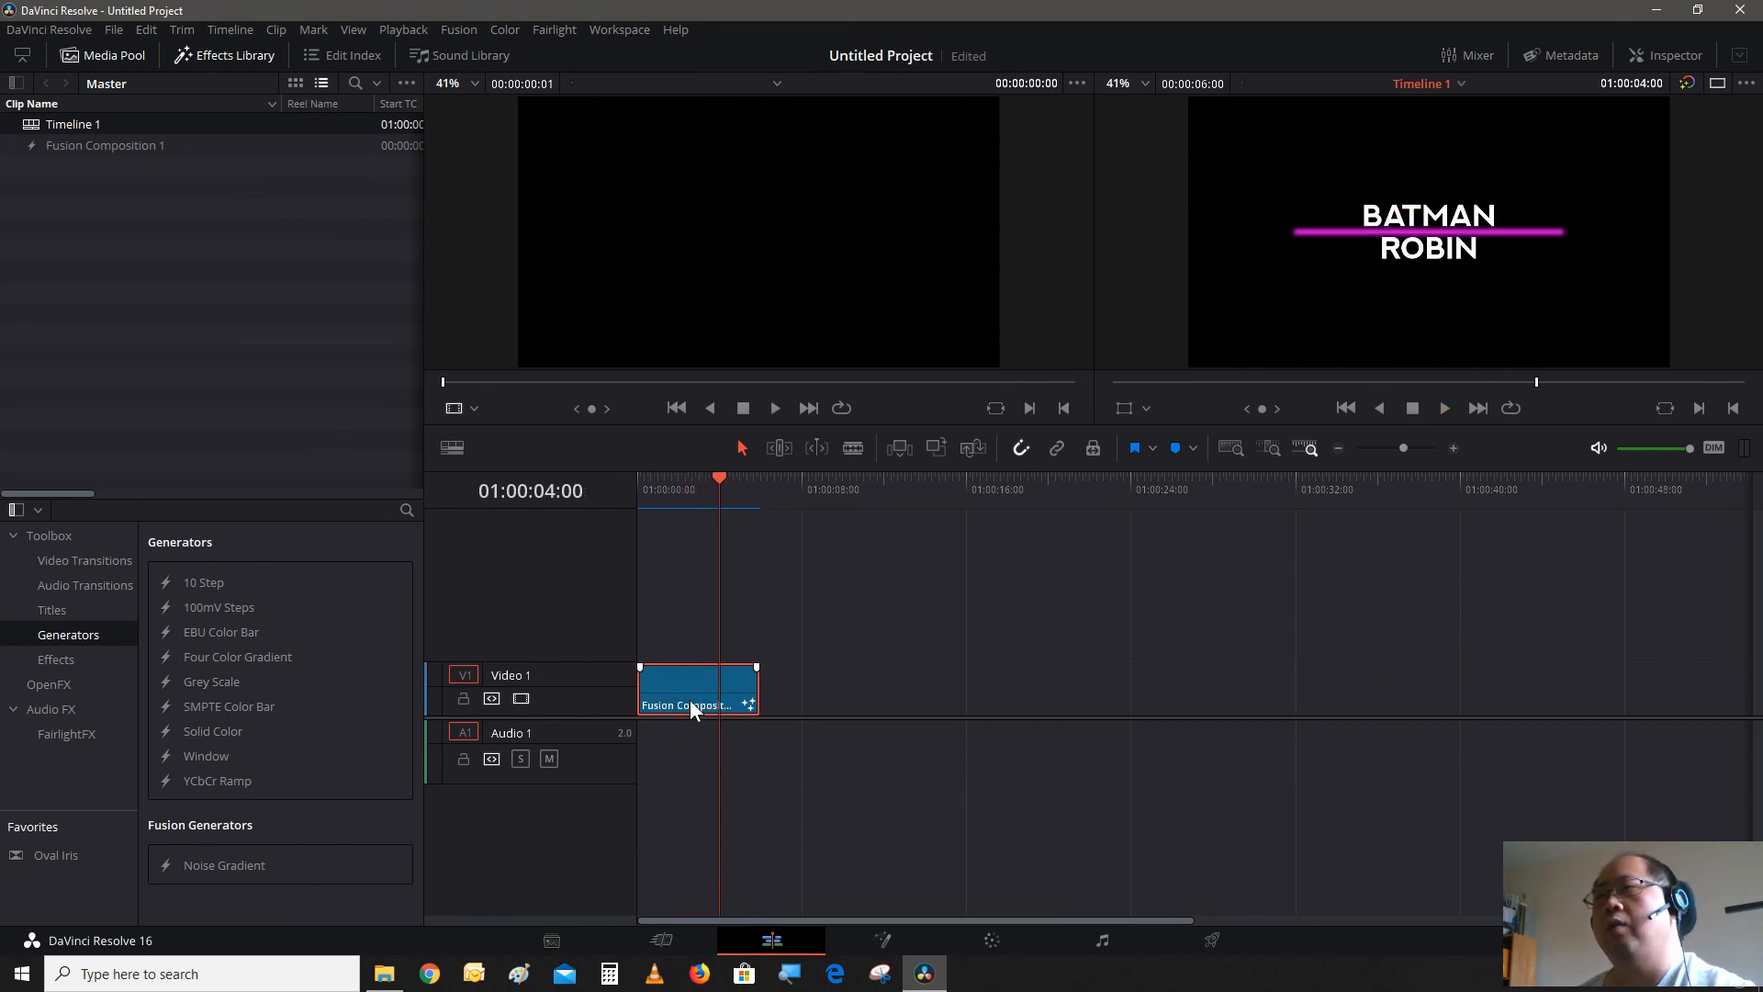
drag(685, 695, 659, 592)
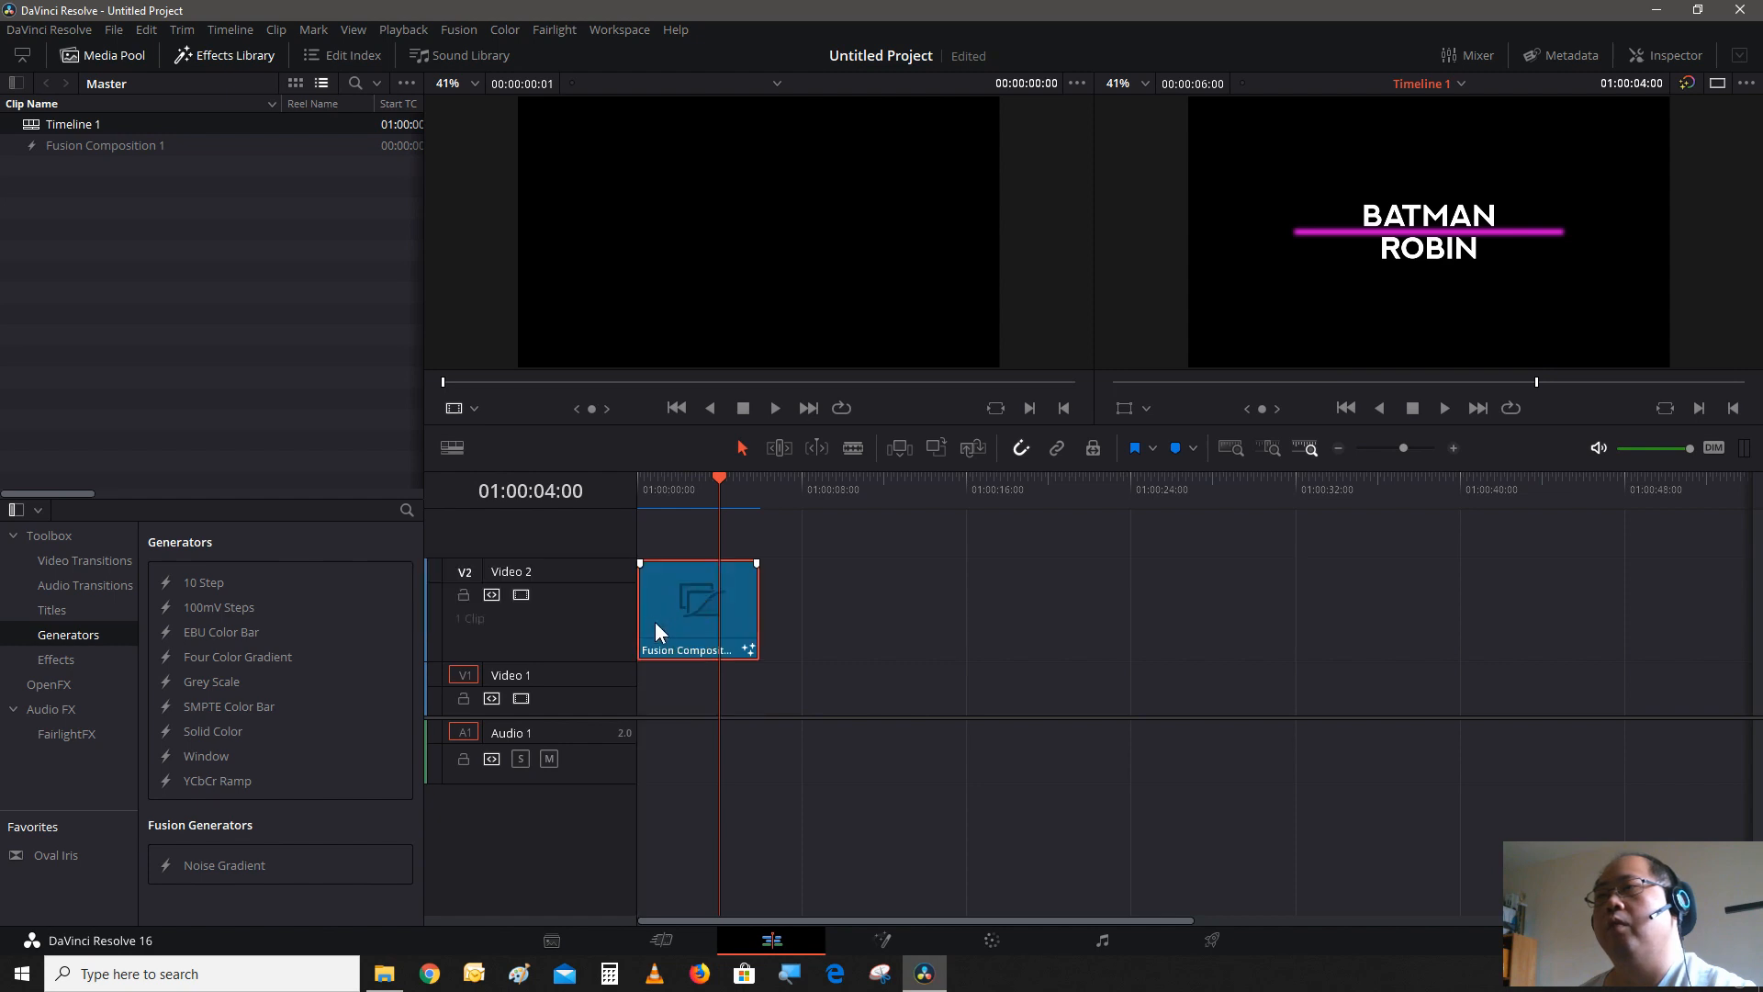
drag(563, 562, 578, 688)
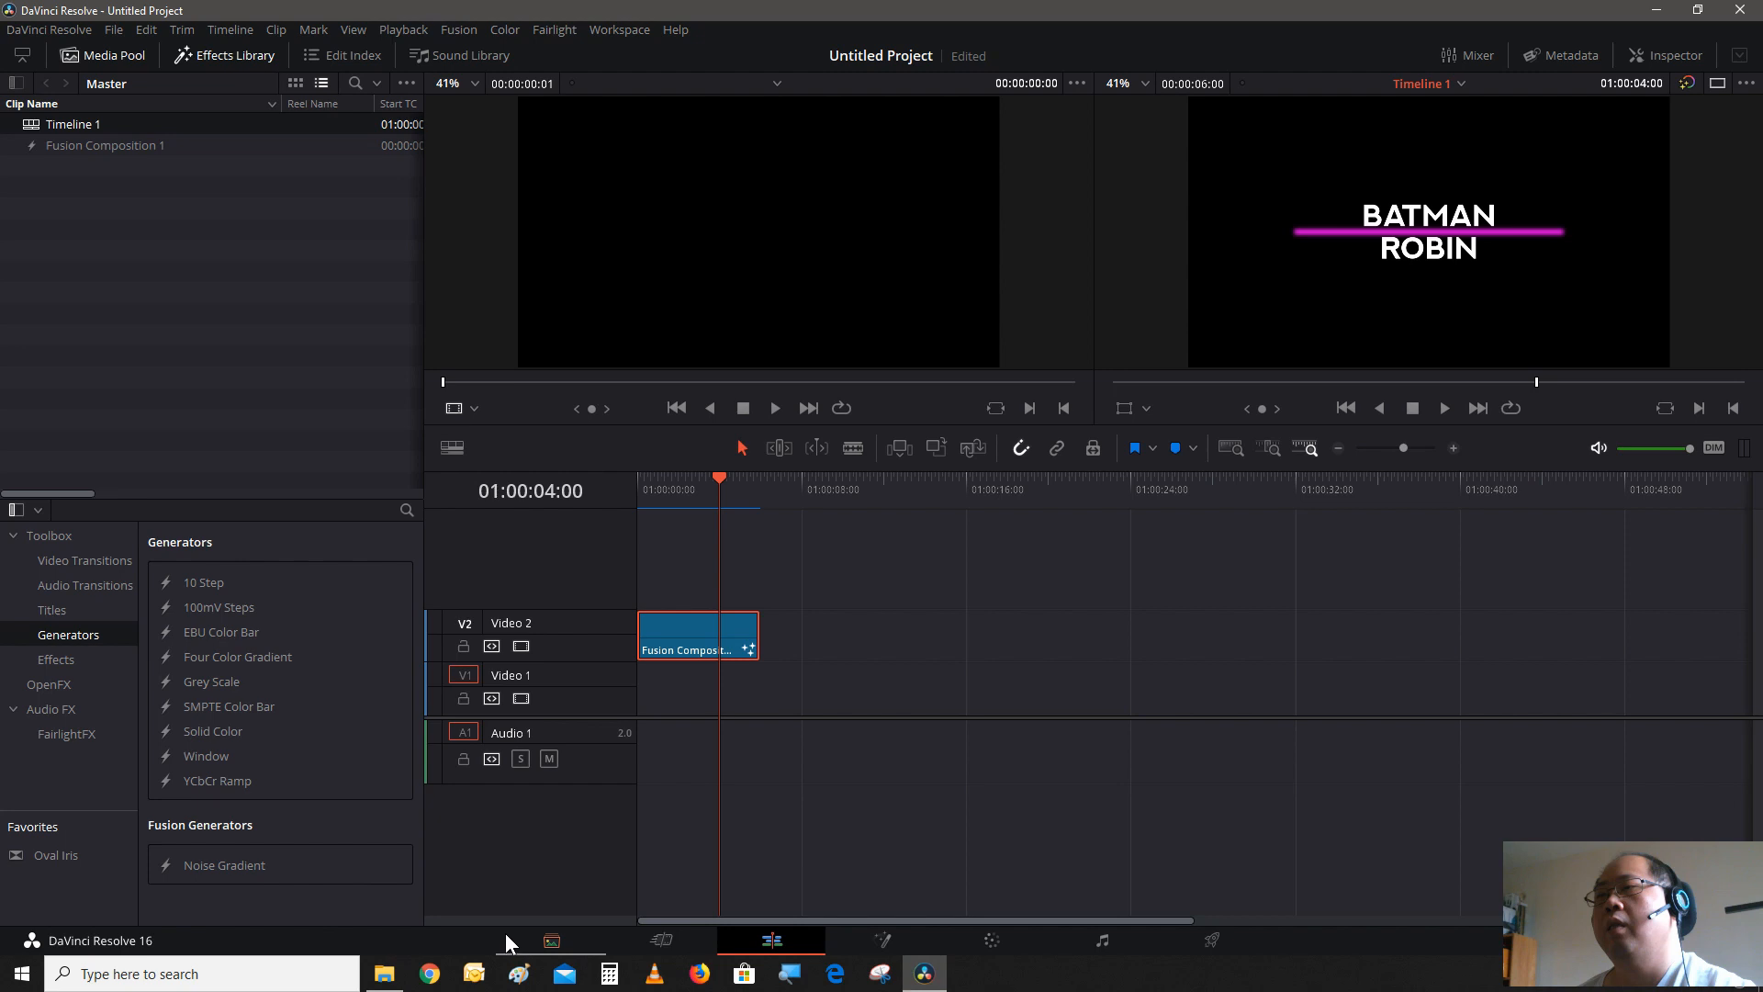
- Import Drone - 29792.mp4 from Downloads into the Media Pool
click(551, 939)
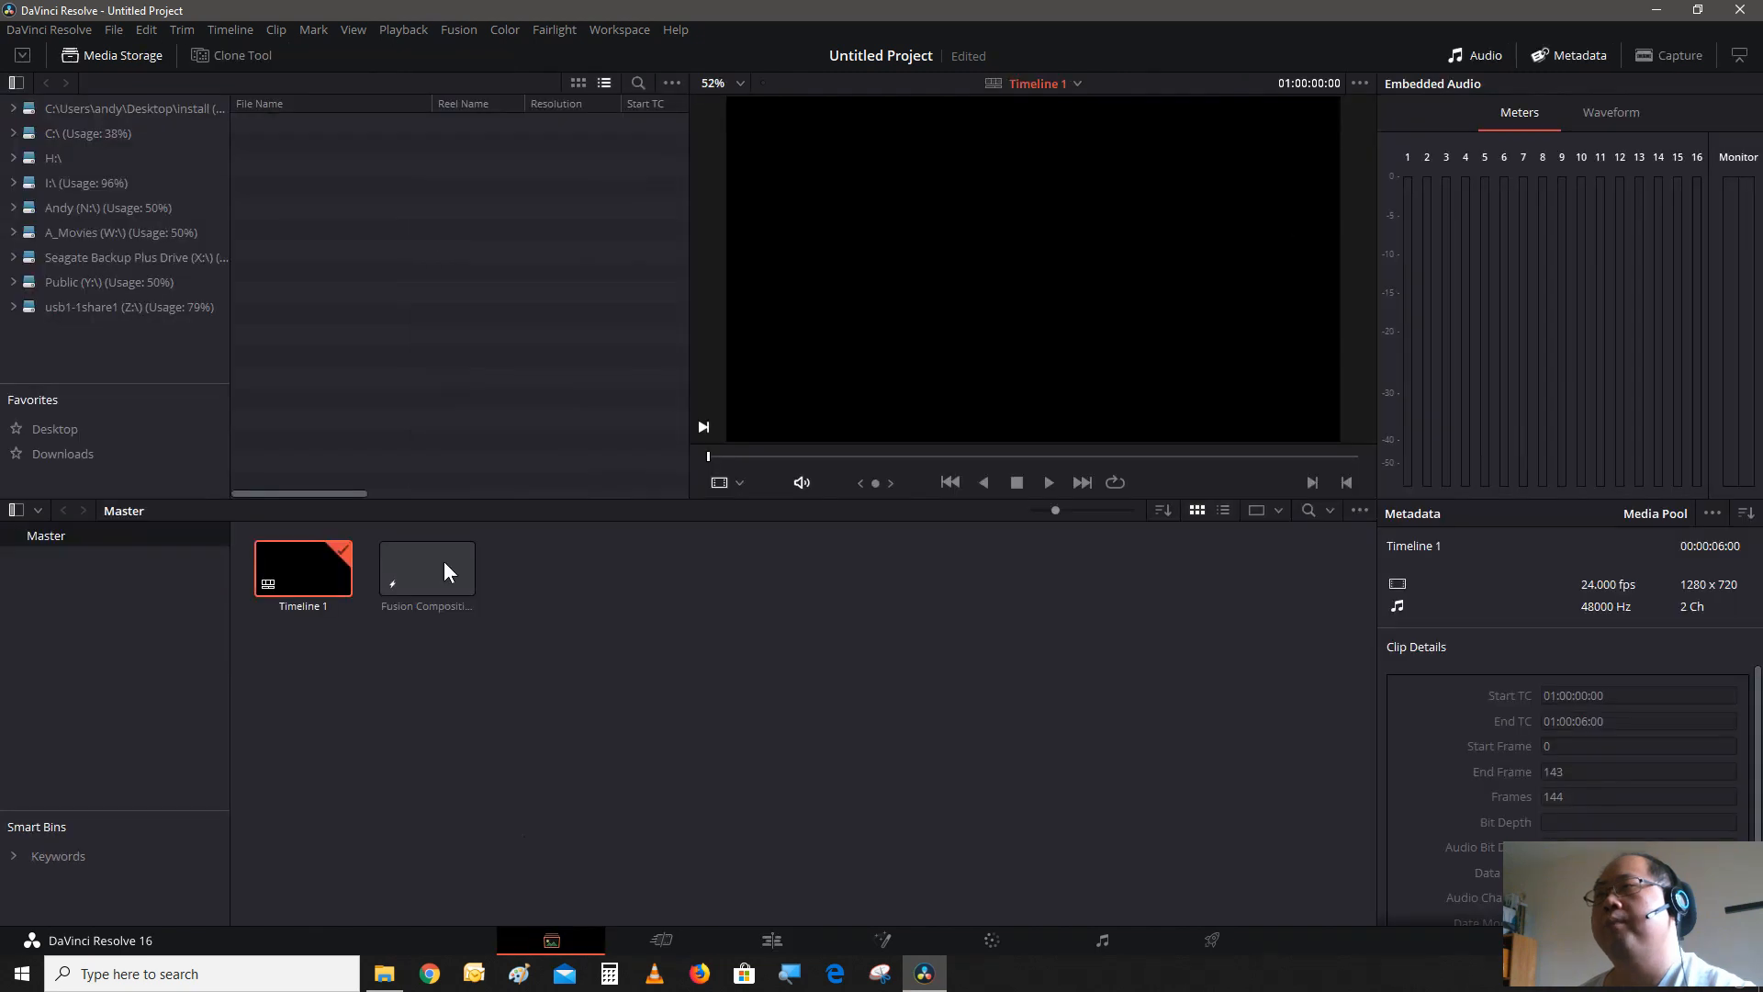
click(103, 450)
drag(360, 253, 531, 538)
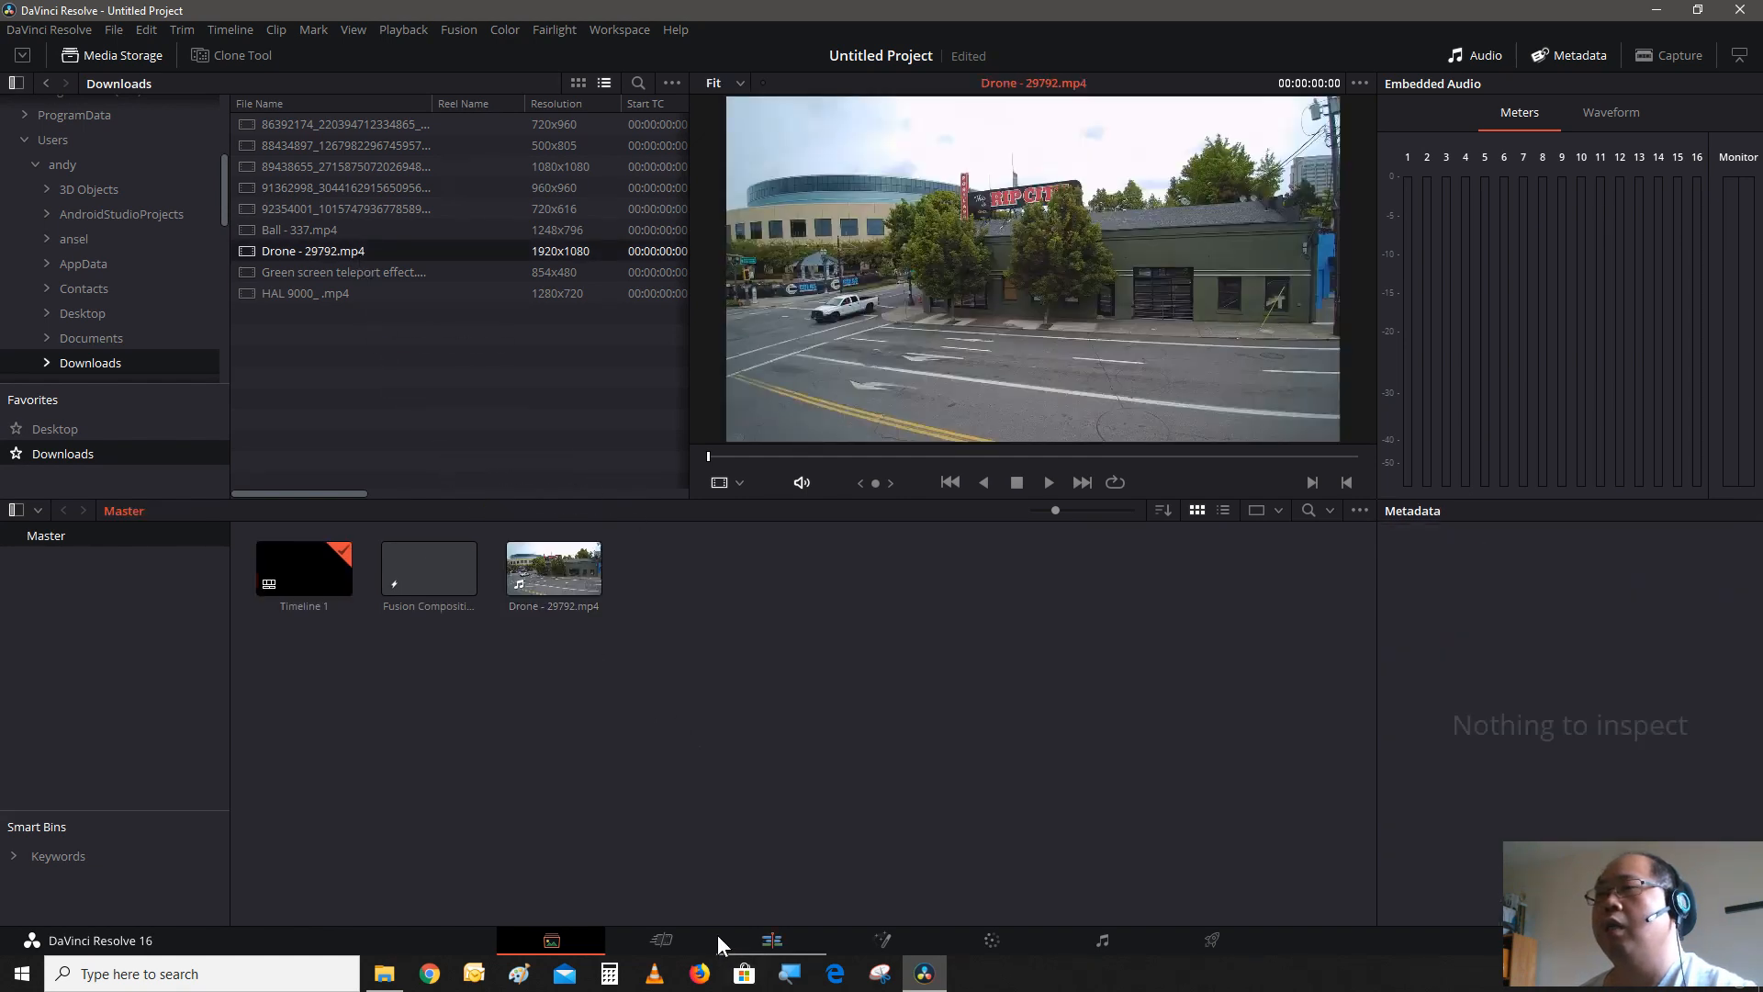
- Place the drone clip on Video 1 under the title and play from the start
click(773, 941)
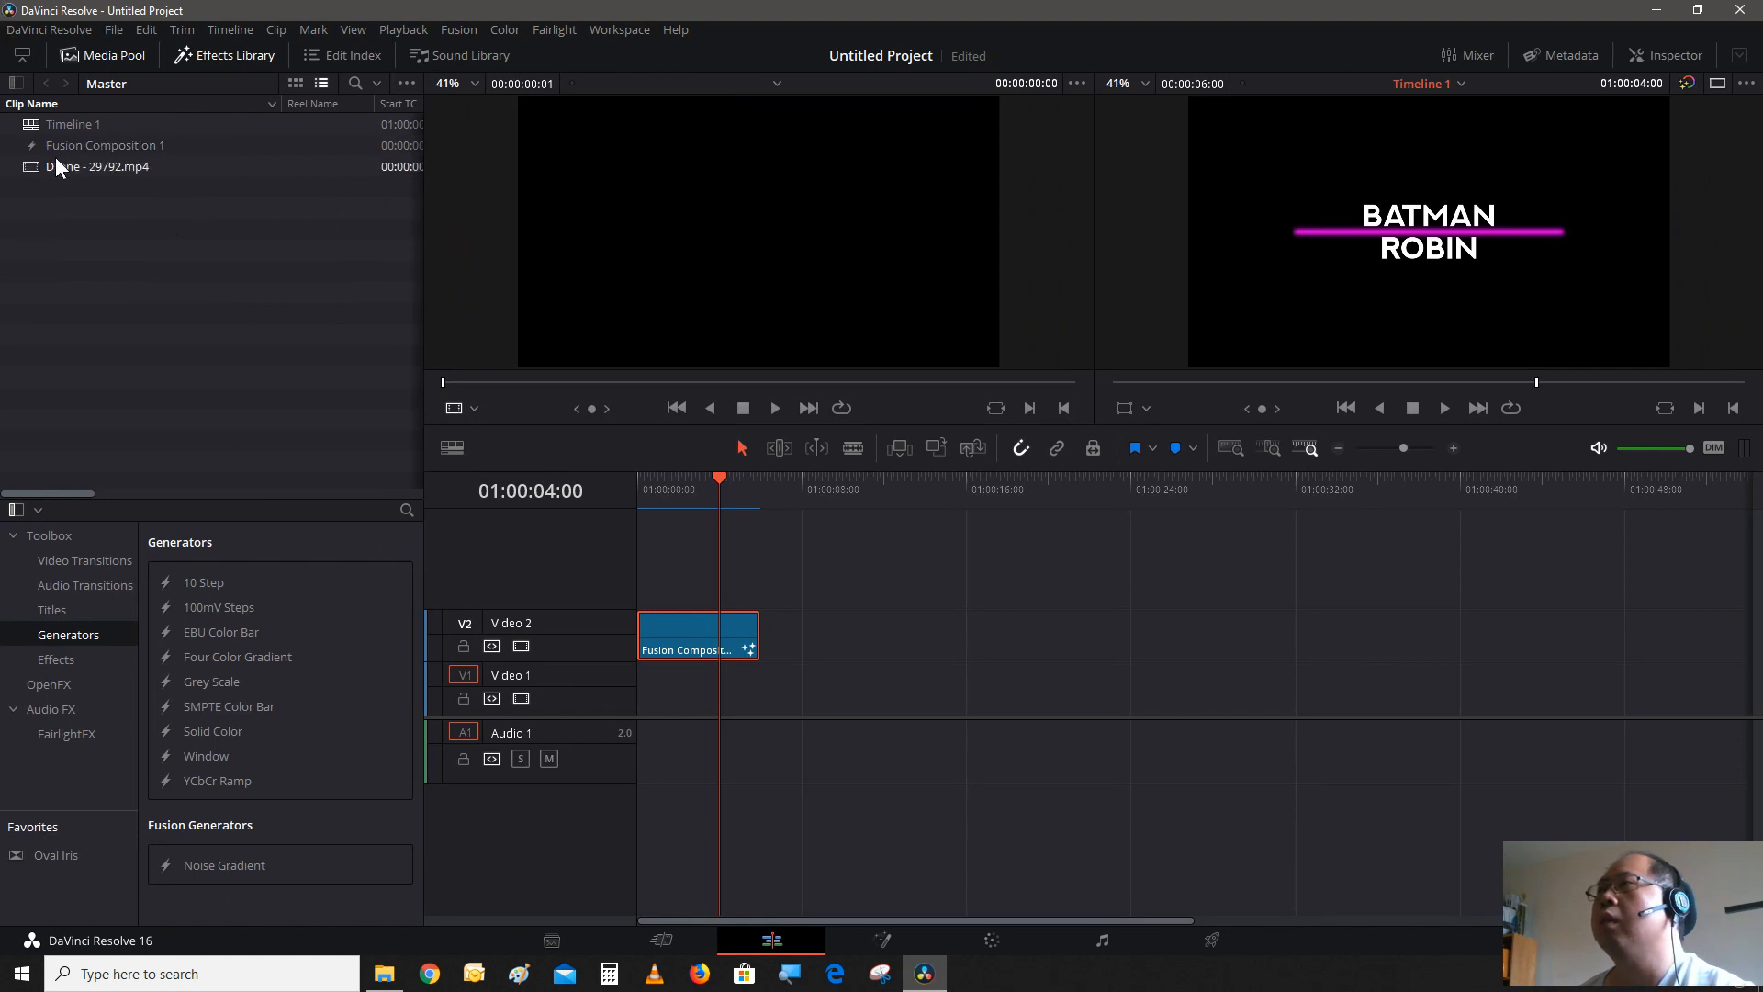
drag(63, 168, 636, 731)
click(640, 492)
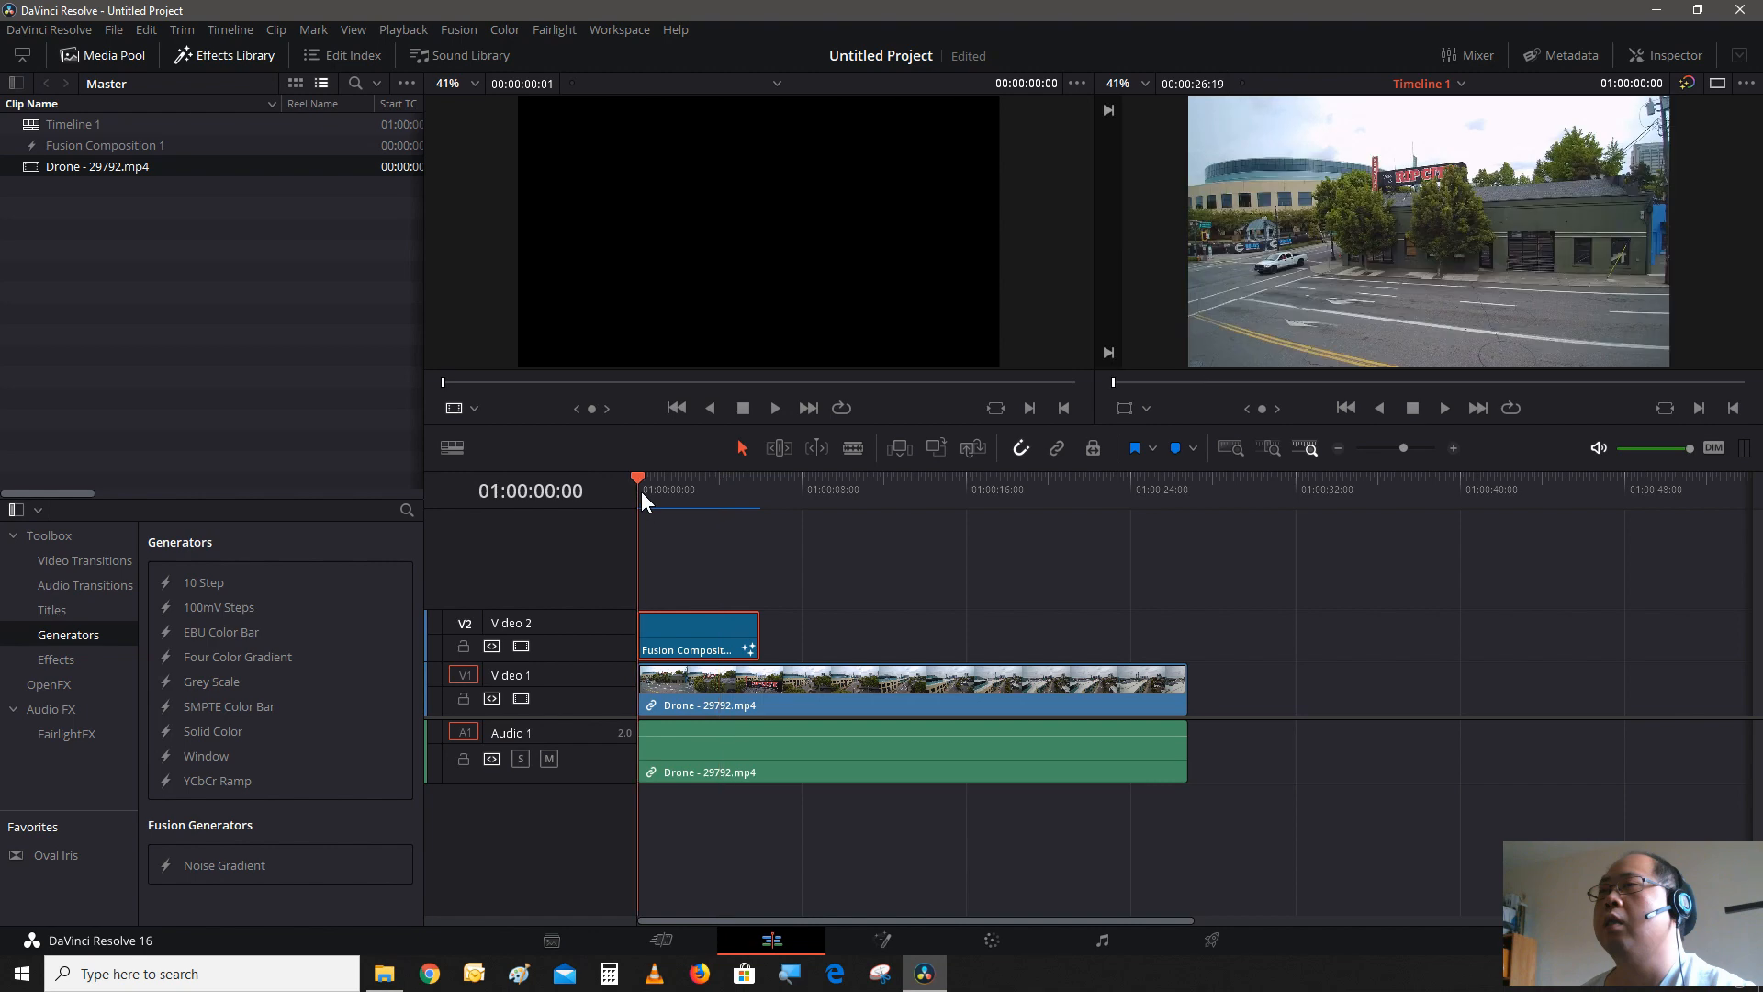
click(1443, 408)
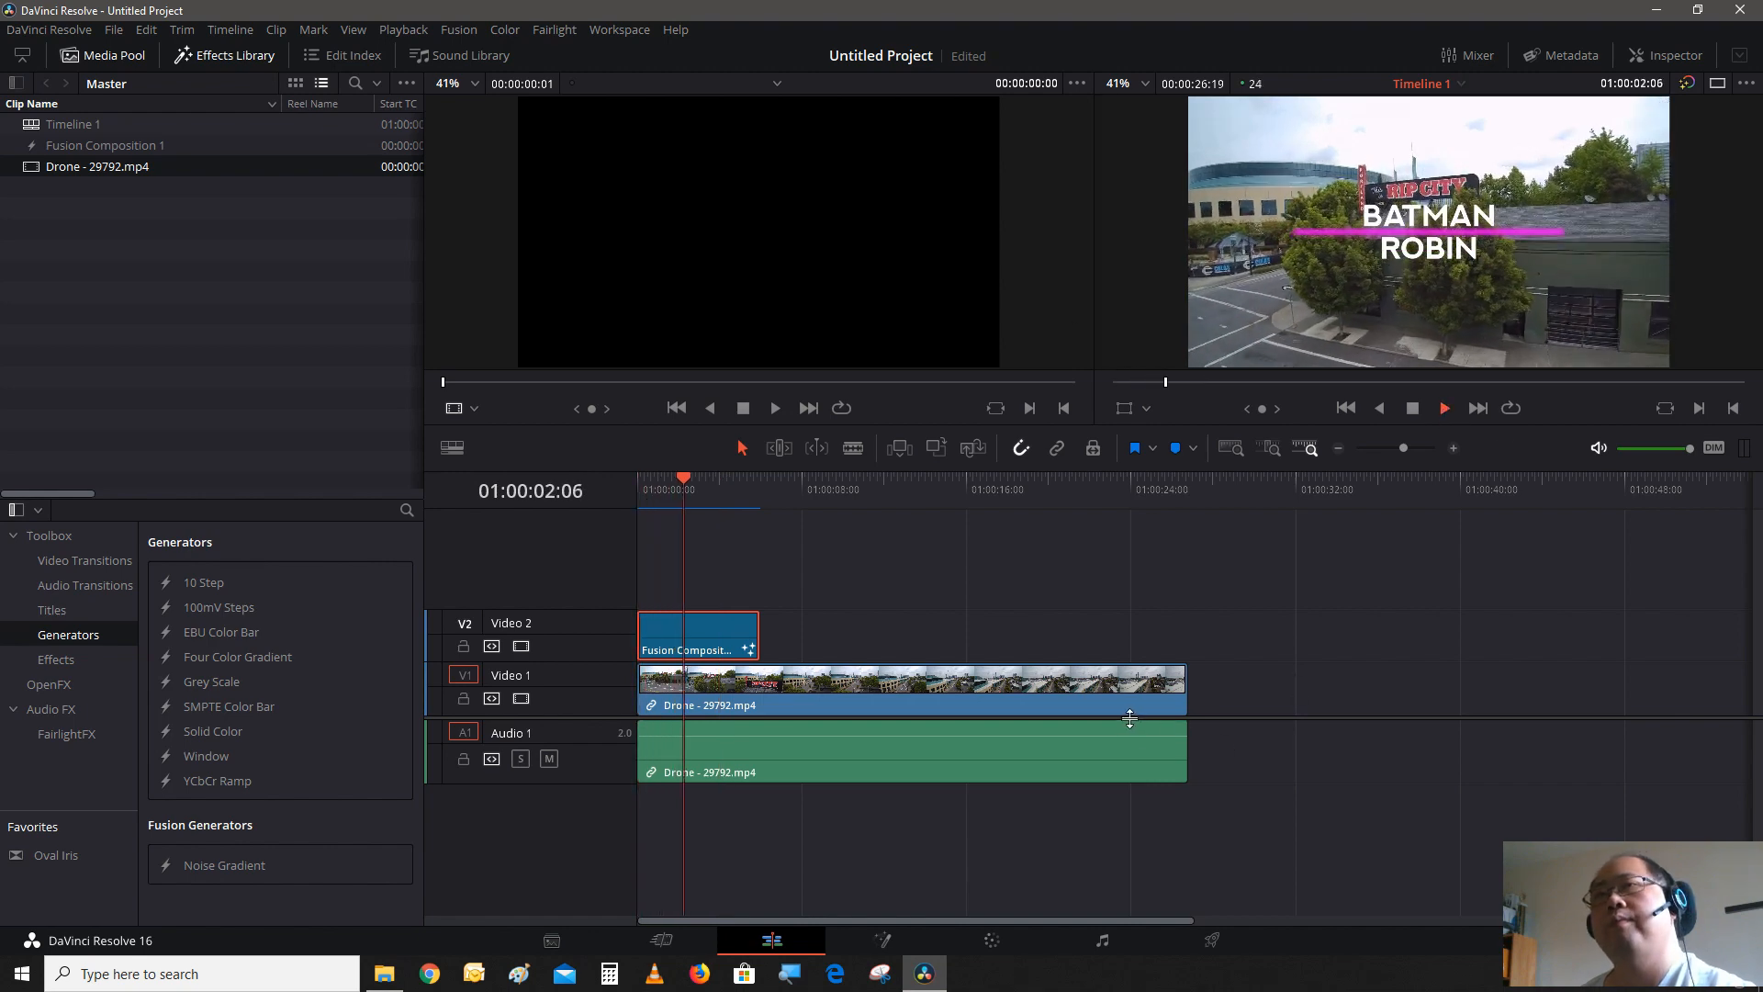